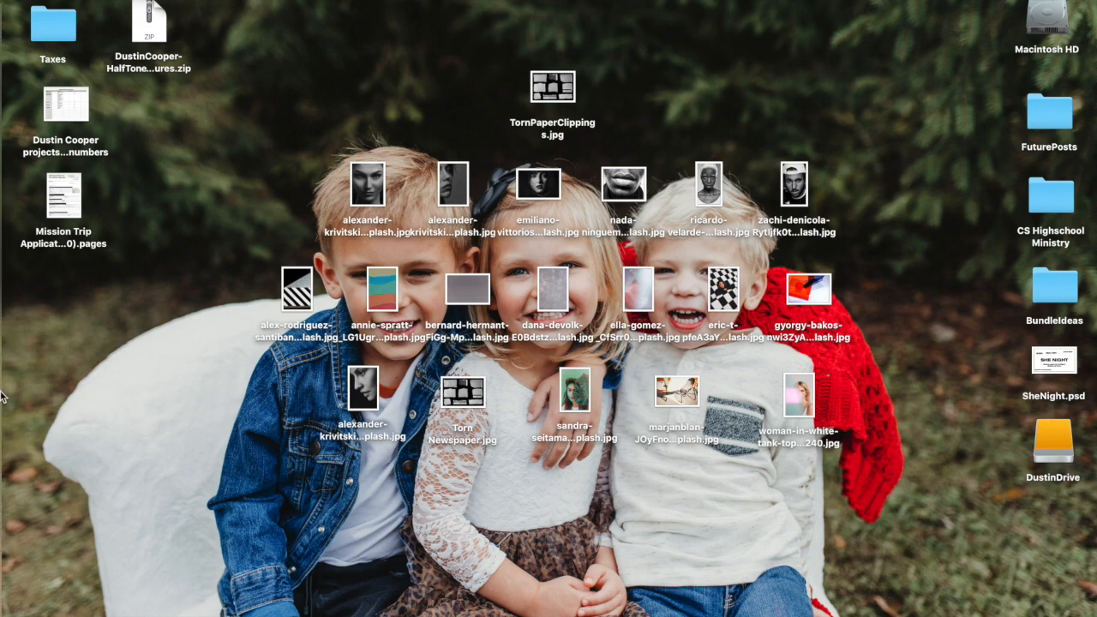
Step: Switch to Photoshop and create a new document 1500 by 1800 pixels at 150 pixels/inch in RGB with a white background
mouse_move(4, 548)
click(17, 273)
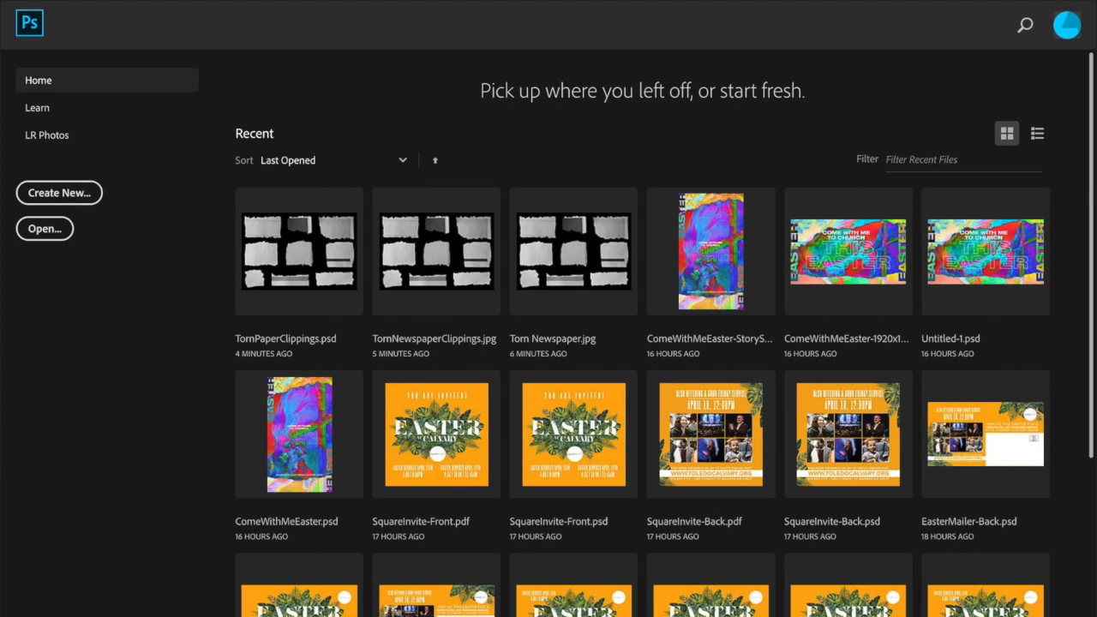
click(137, 0)
click(148, 0)
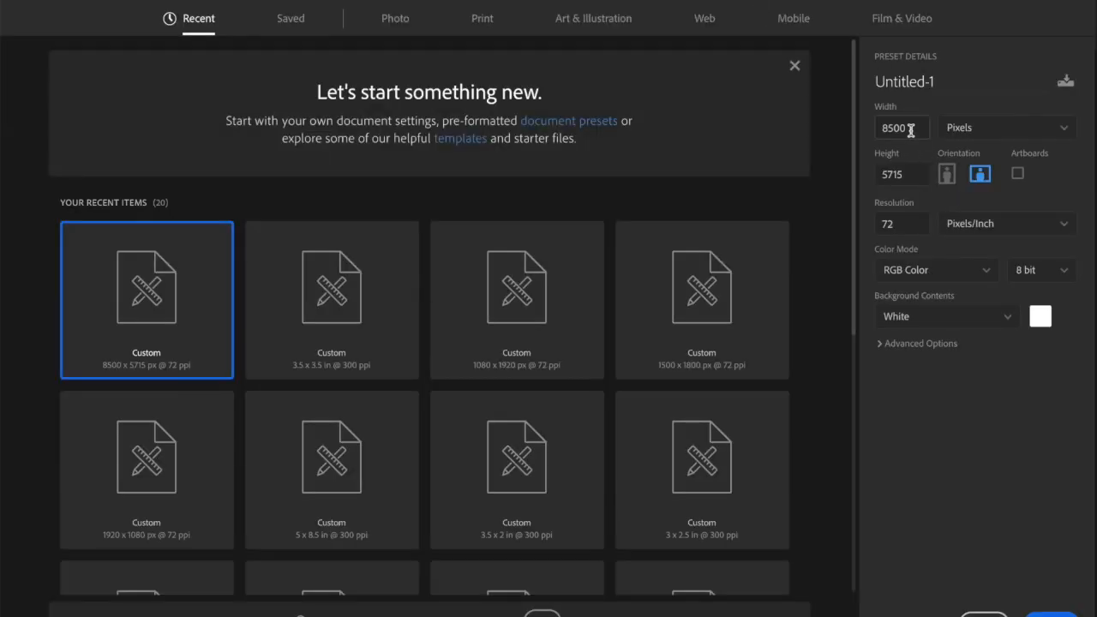
double_click(911, 130)
text(1500)
double_click(895, 166)
text(1800)
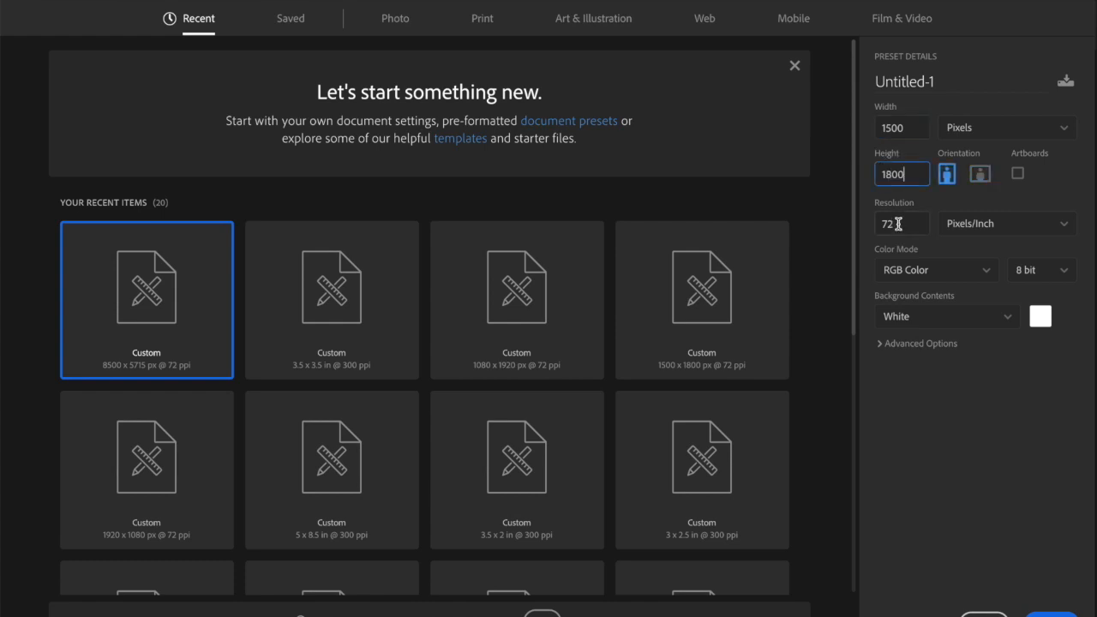
double_click(897, 224)
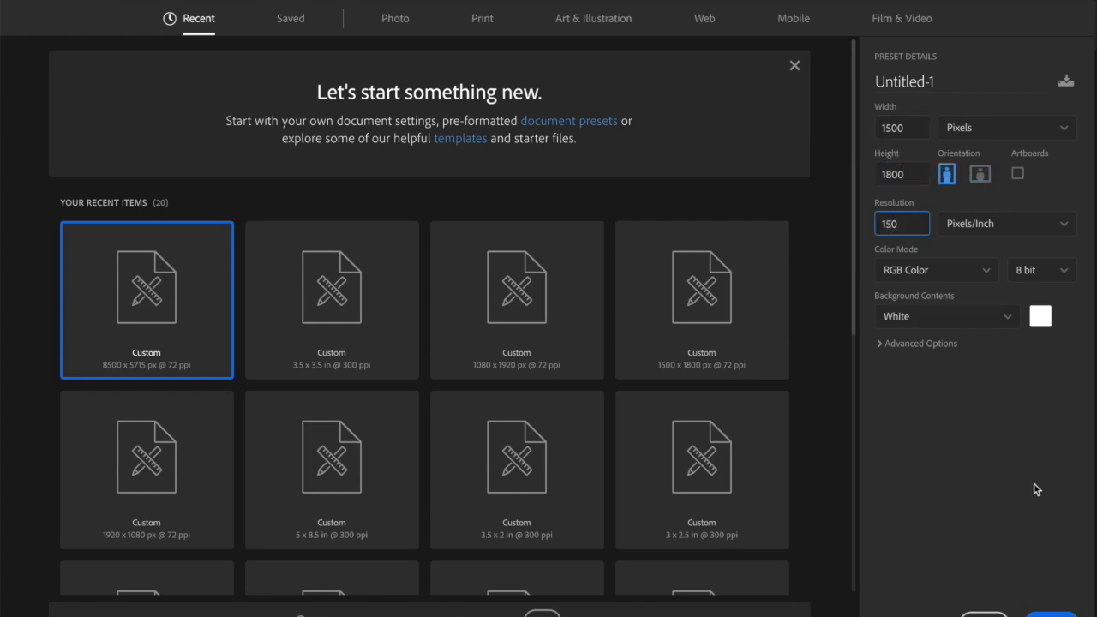
key(Return)
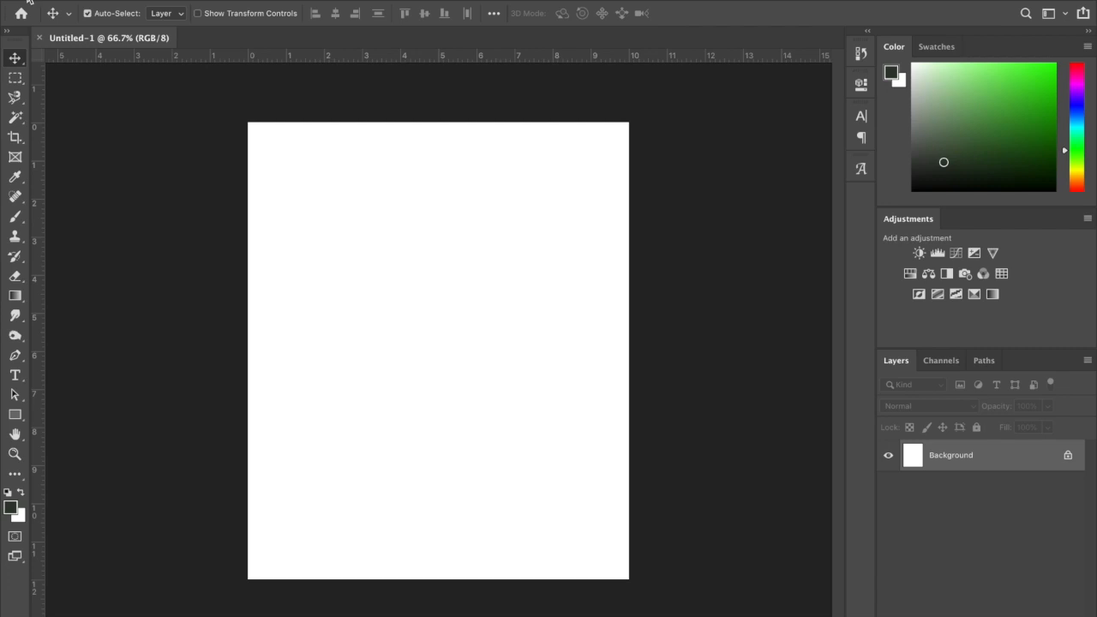
Step: Open the grey speckled wall texture photo from the desktop in Adobe Photoshop
click(29, 3)
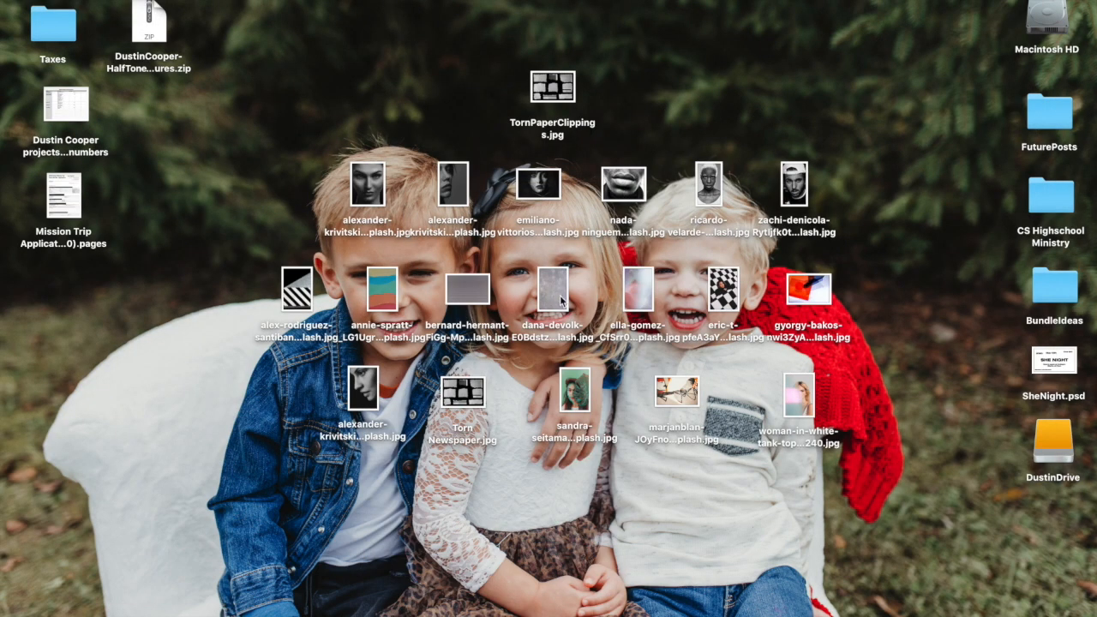
click(558, 296)
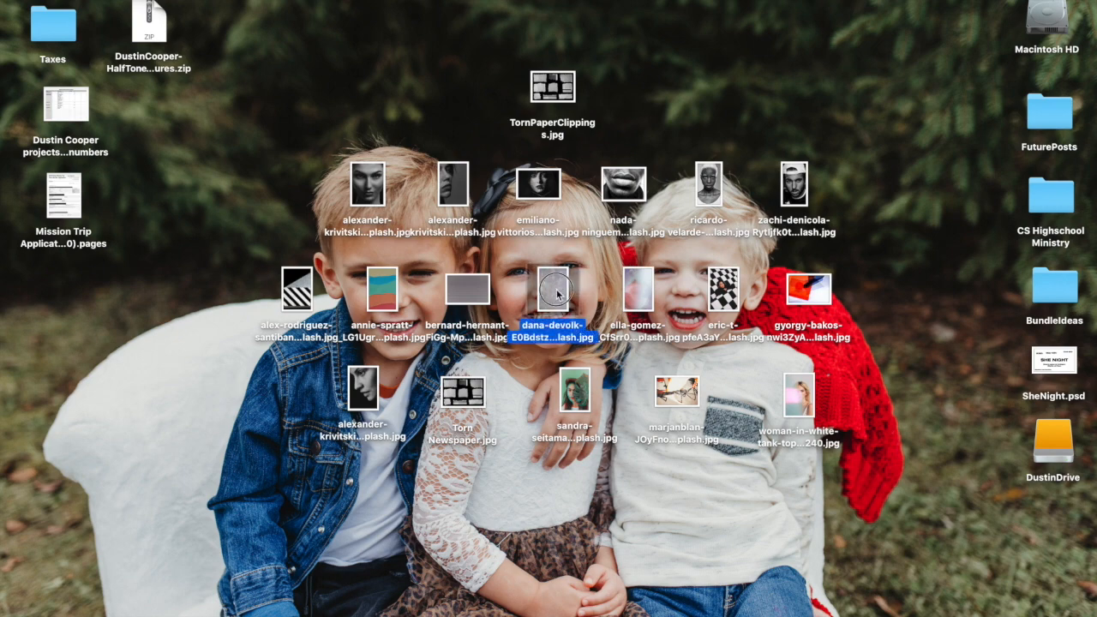
right_click(558, 296)
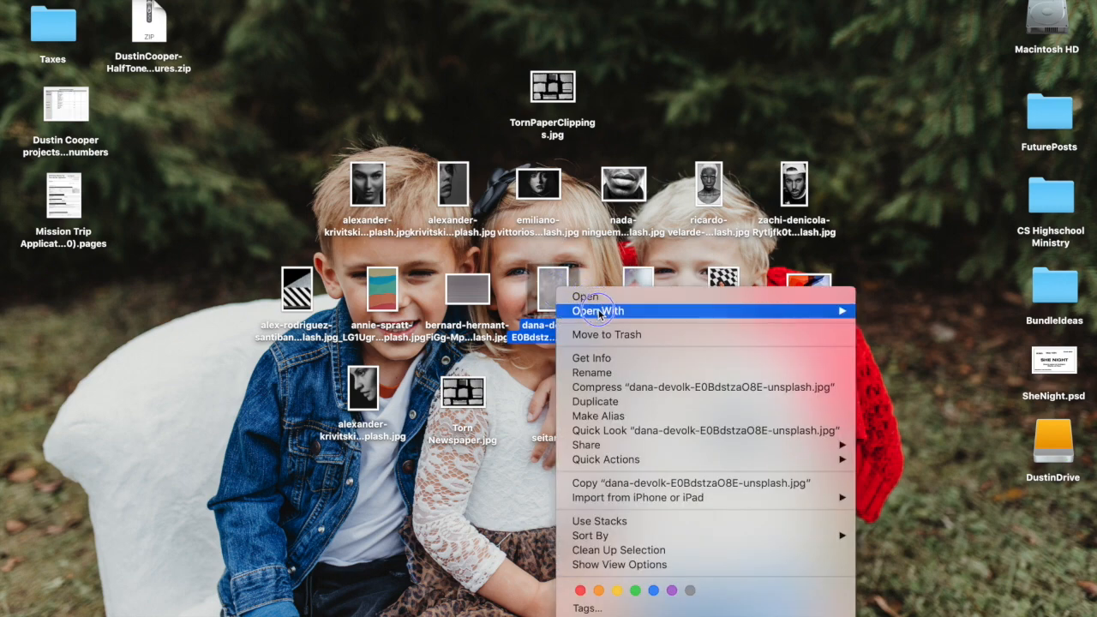
mouse_move(600, 311)
click(917, 354)
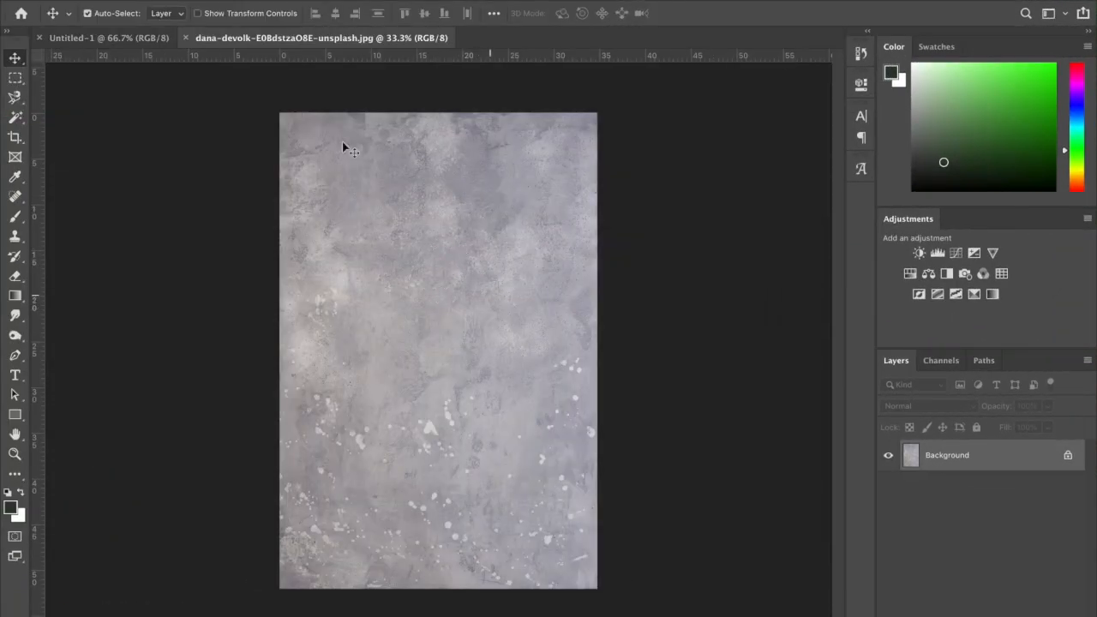
Step: Remove all colour from the texture photo with a Hue/Saturation adjustment
click(215, 0)
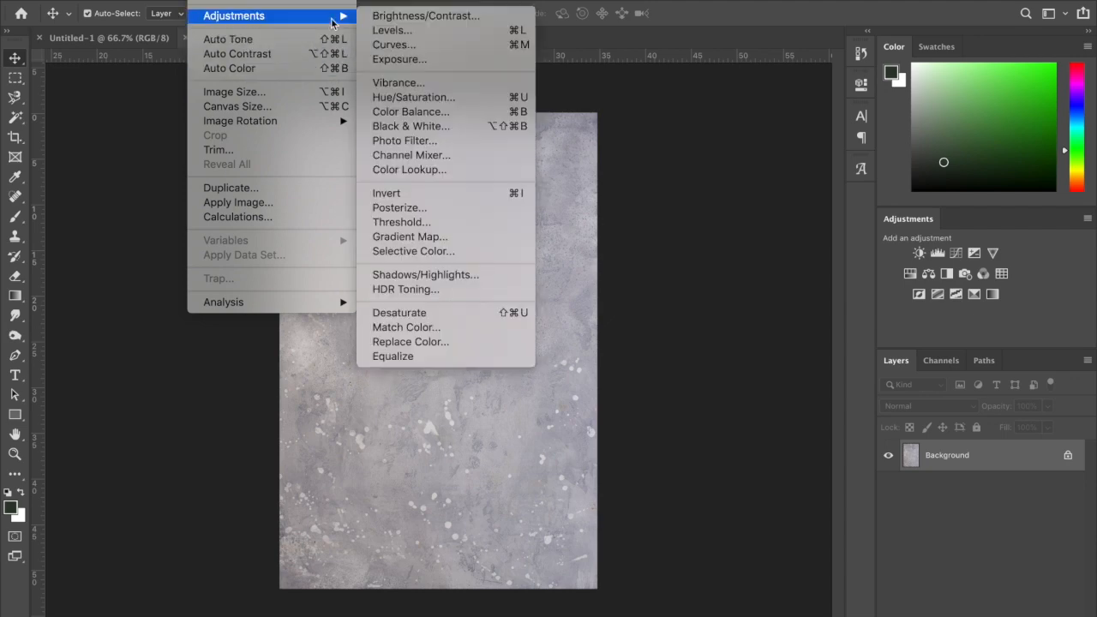
click(410, 100)
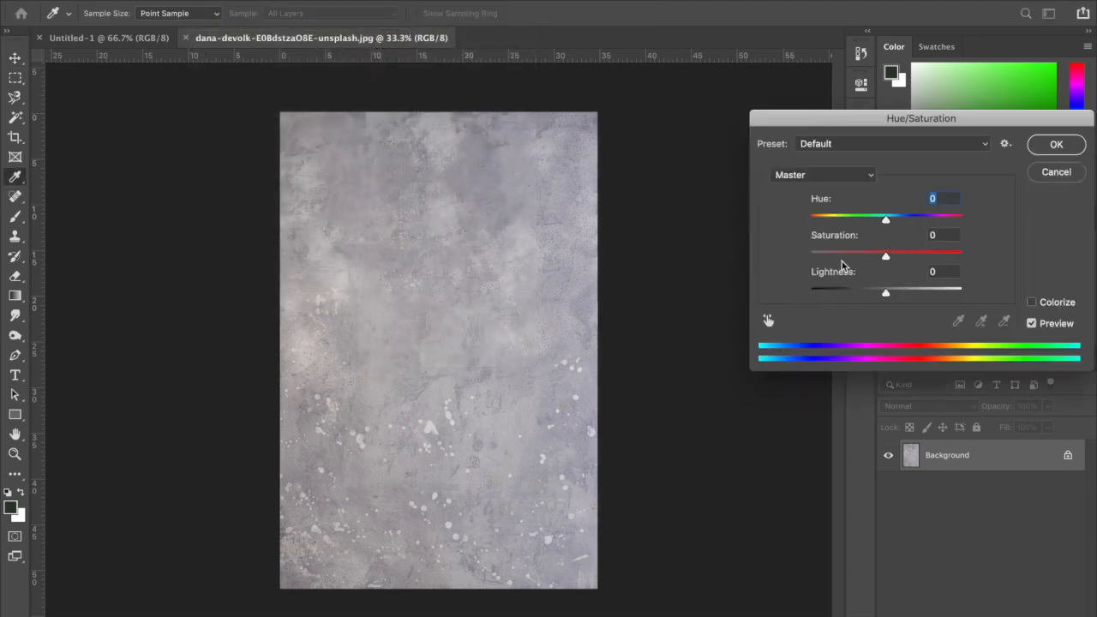
drag(842, 258, 767, 262)
click(1056, 144)
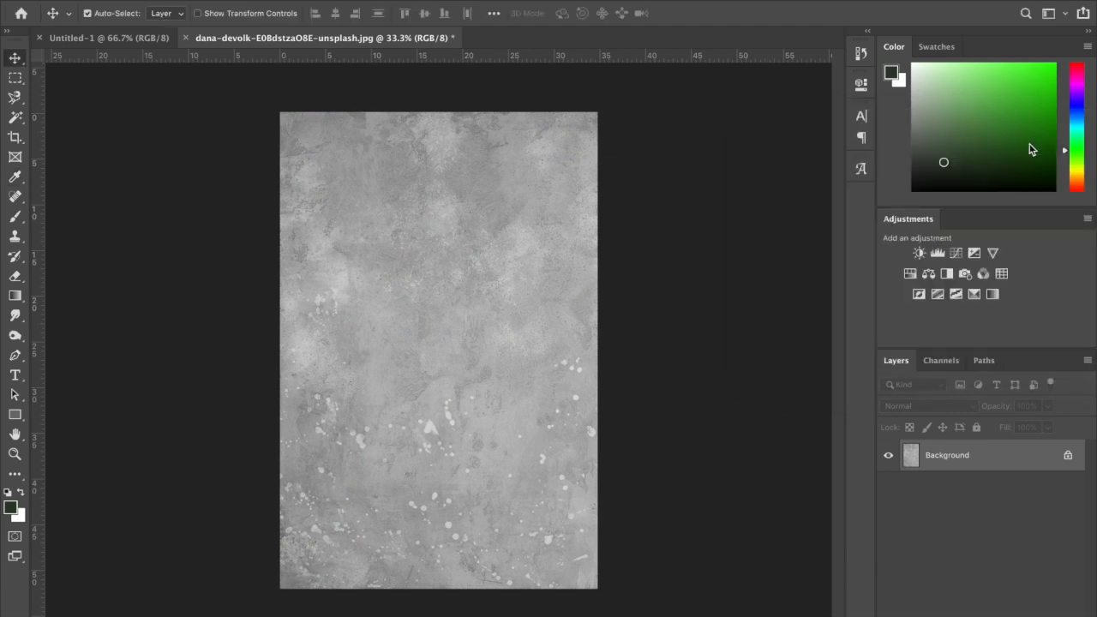
Step: Copy the grey texture into the Untitled-1 document and scale it down proportionally to just cover the canvas
drag(497, 223, 443, 299)
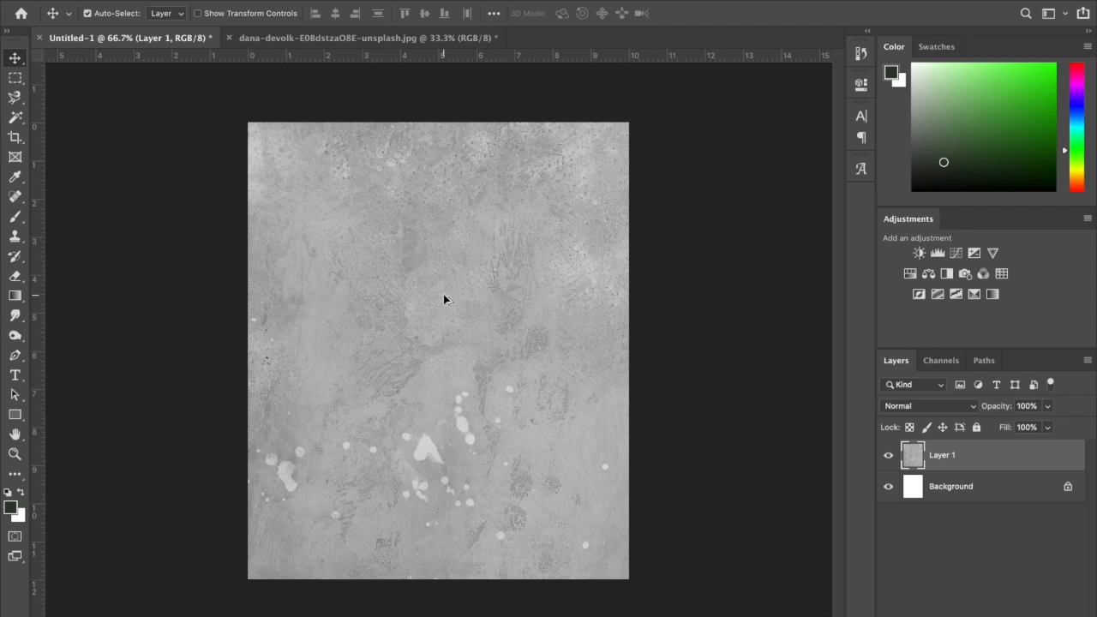
scroll(443, 299, down, 5)
scroll(443, 298, up, 2)
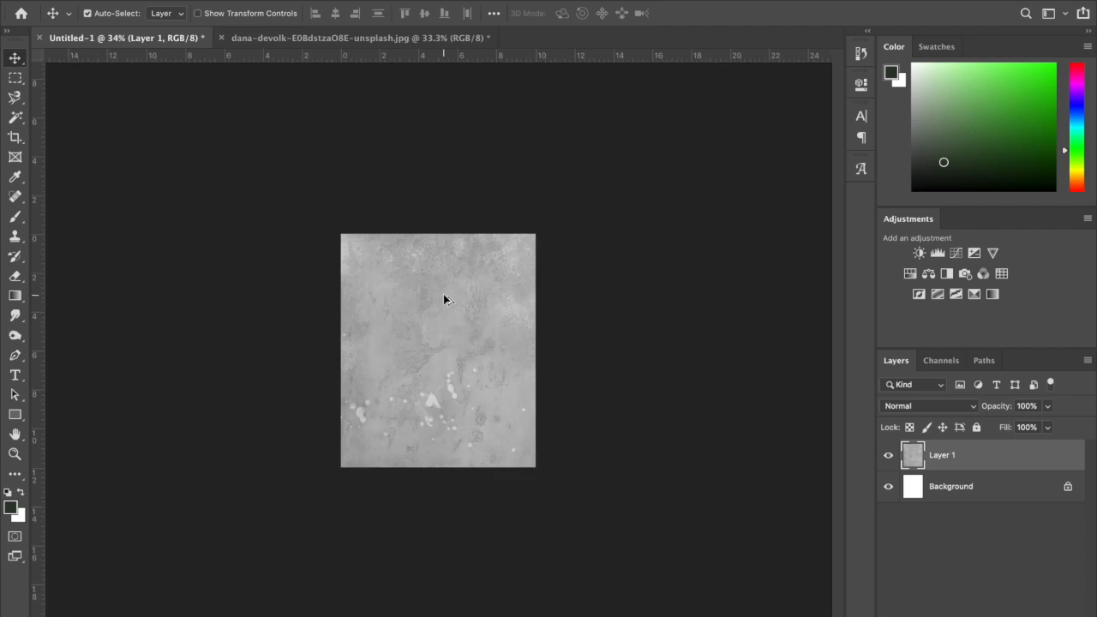
key(ctrl+t)
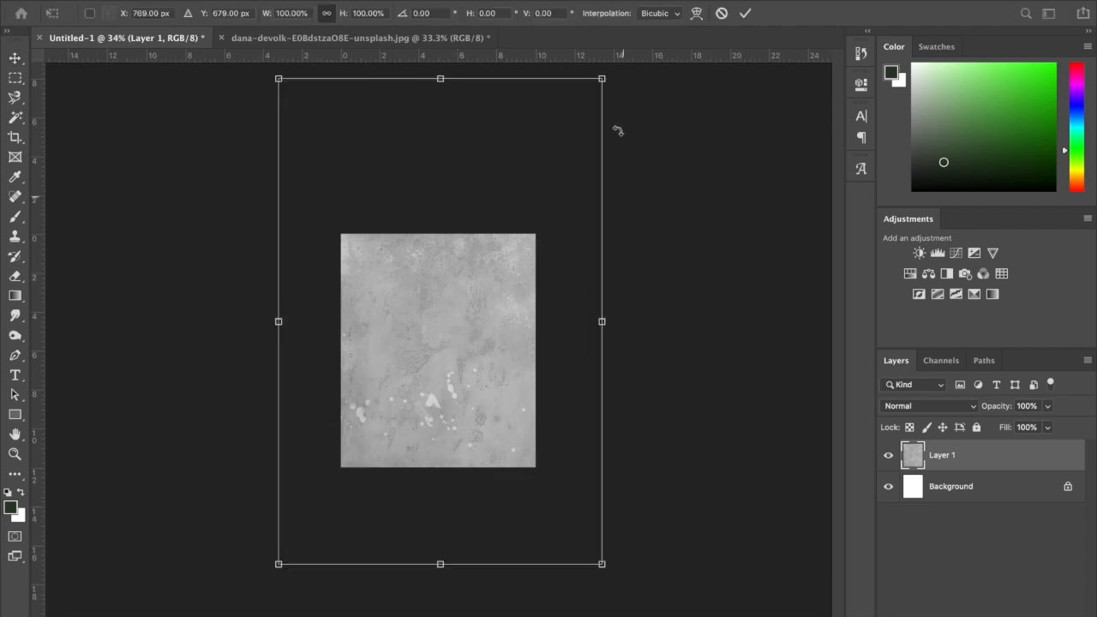
drag(604, 83, 485, 248)
drag(440, 289, 501, 275)
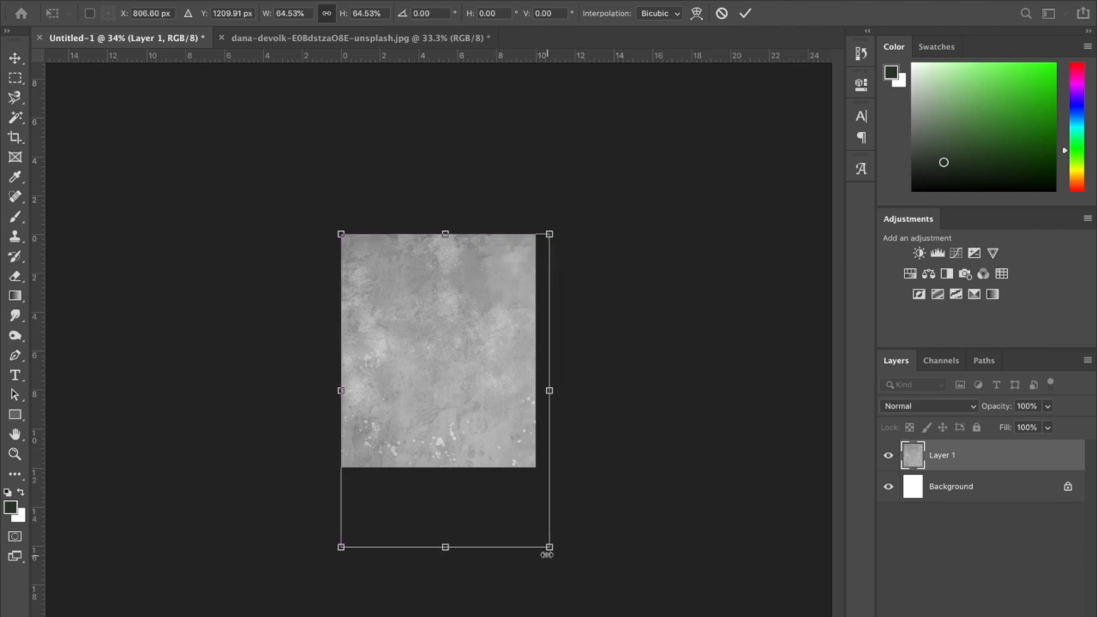
drag(550, 550, 539, 467)
key(Return)
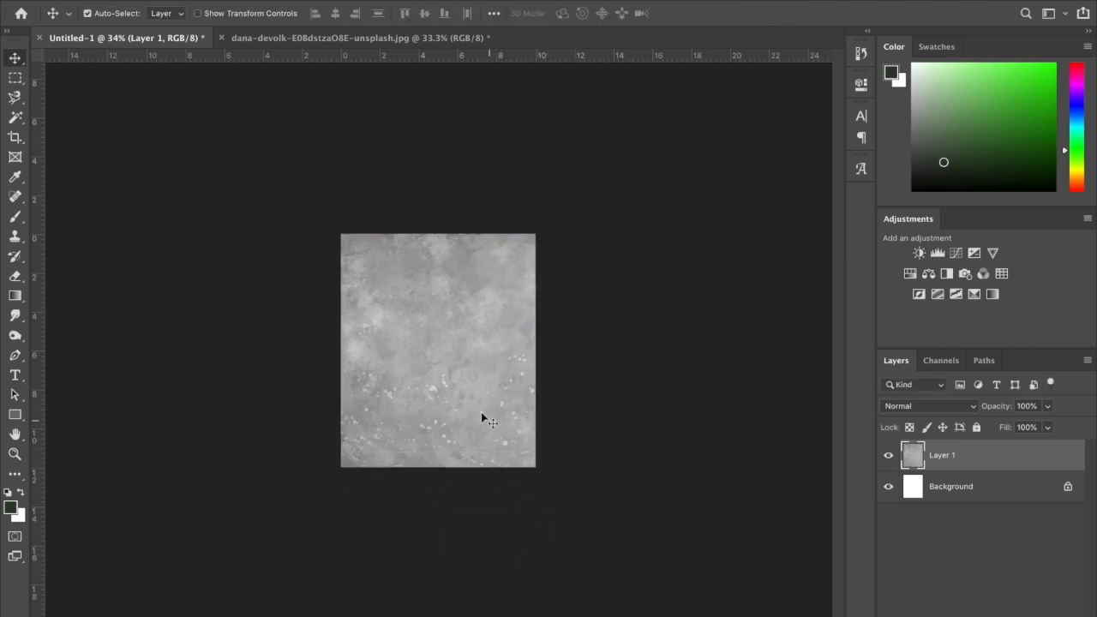
Step: Brighten the texture layer with Levels, setting the black input to 58 and the white input to 167
scroll(431, 331, up, 5)
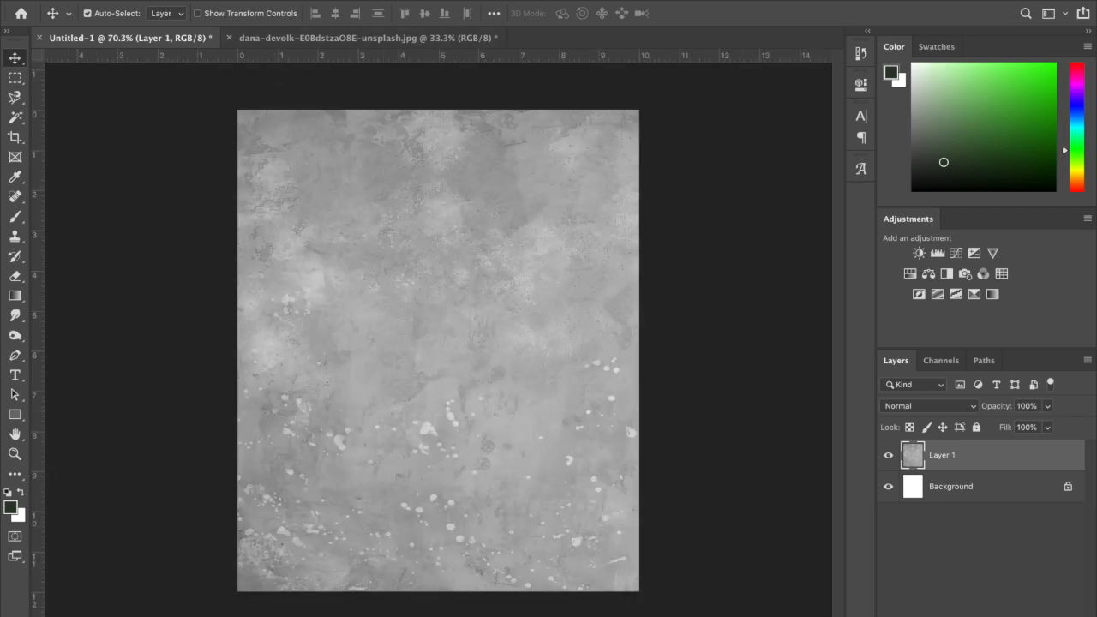
click(206, 1)
mouse_move(338, 20)
click(382, 31)
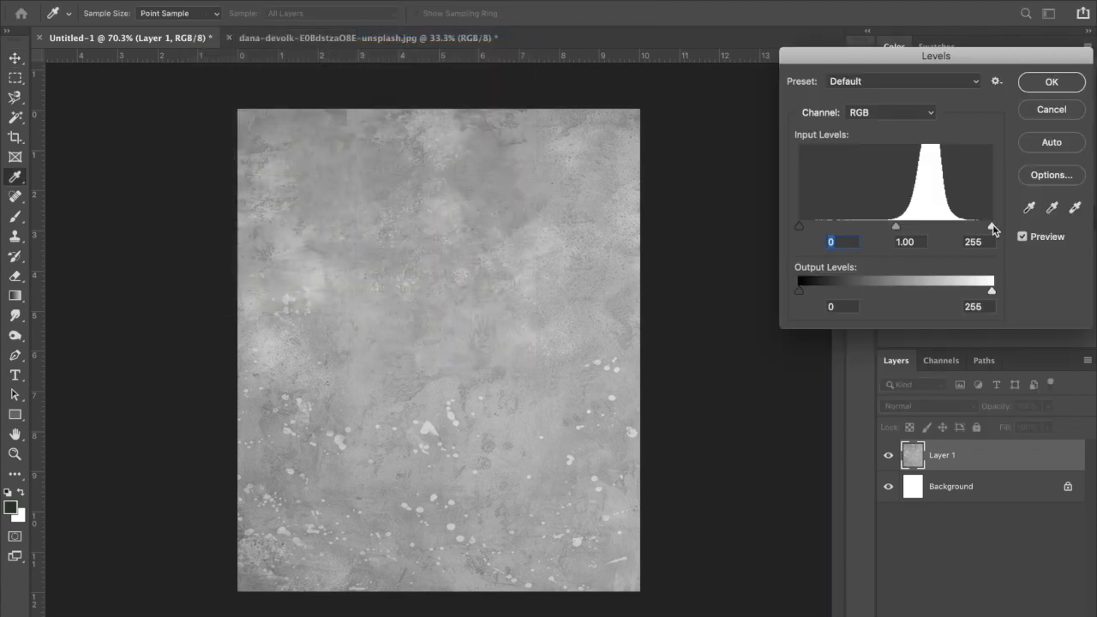
click(993, 228)
drag(993, 228, 944, 237)
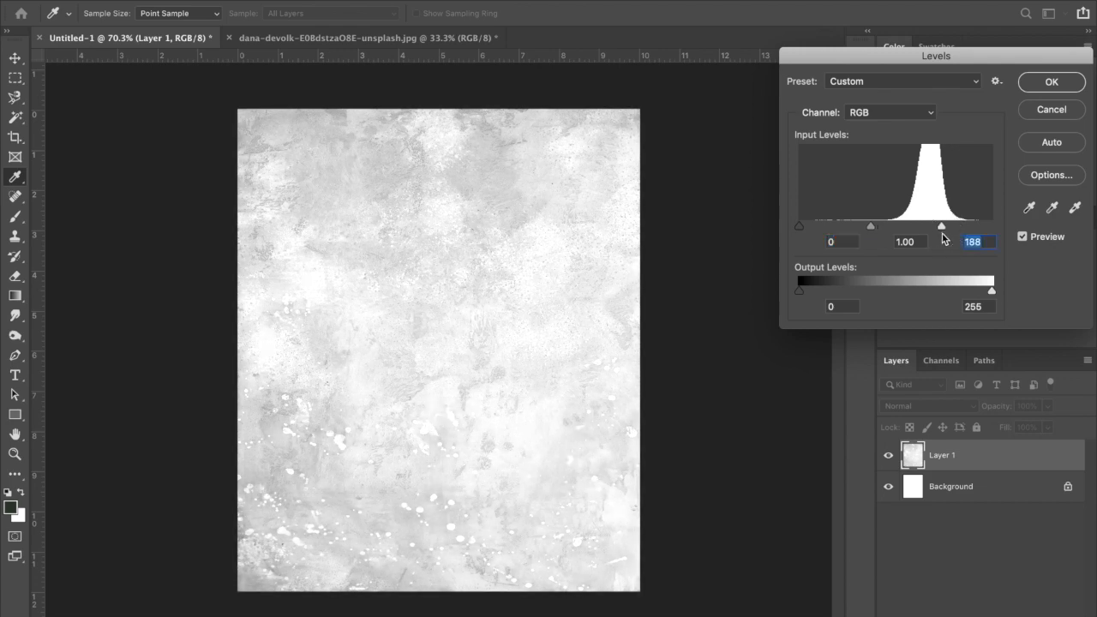
drag(800, 230, 842, 223)
mouse_move(943, 228)
mouse_down()
mouse_move(914, 228)
mouse_move(926, 230)
mouse_up()
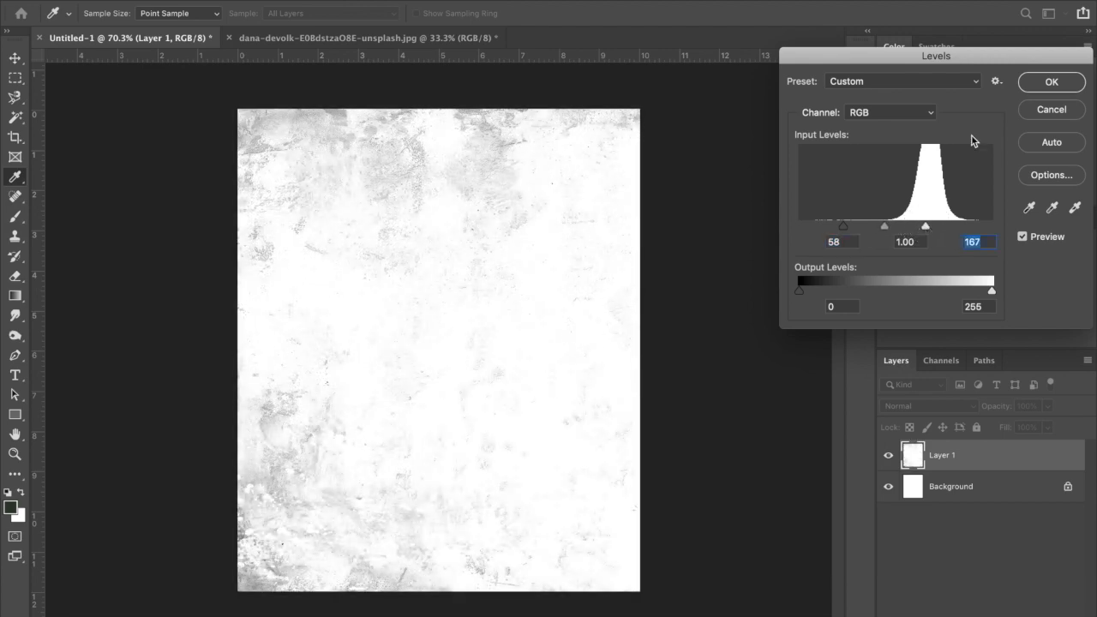
click(1048, 83)
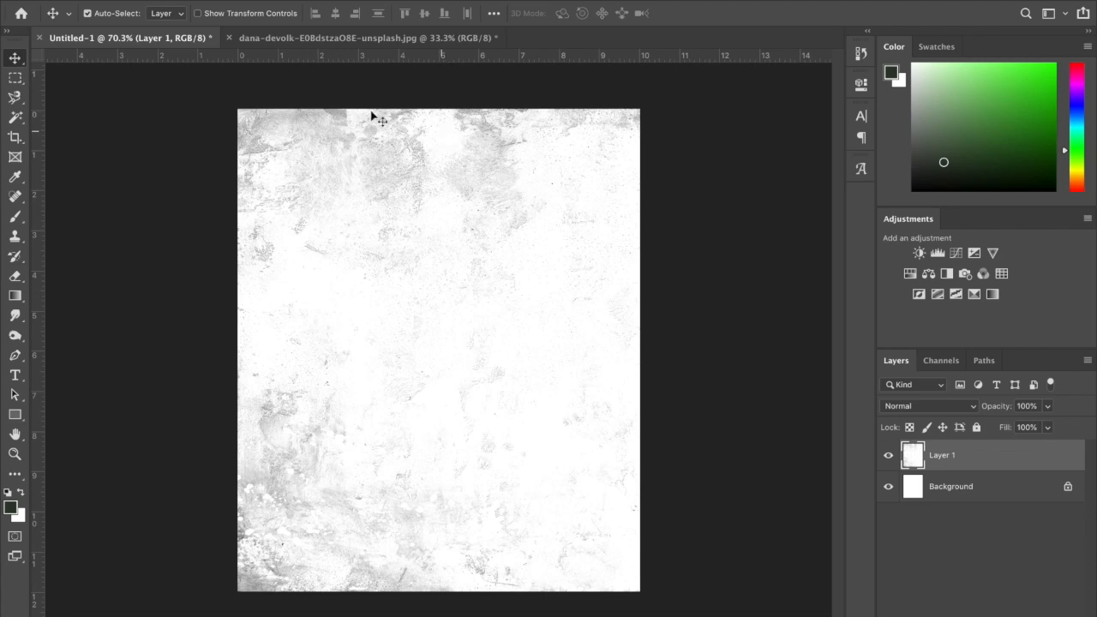
Step: Close the original texture photo without saving its changes
click(258, 37)
click(229, 38)
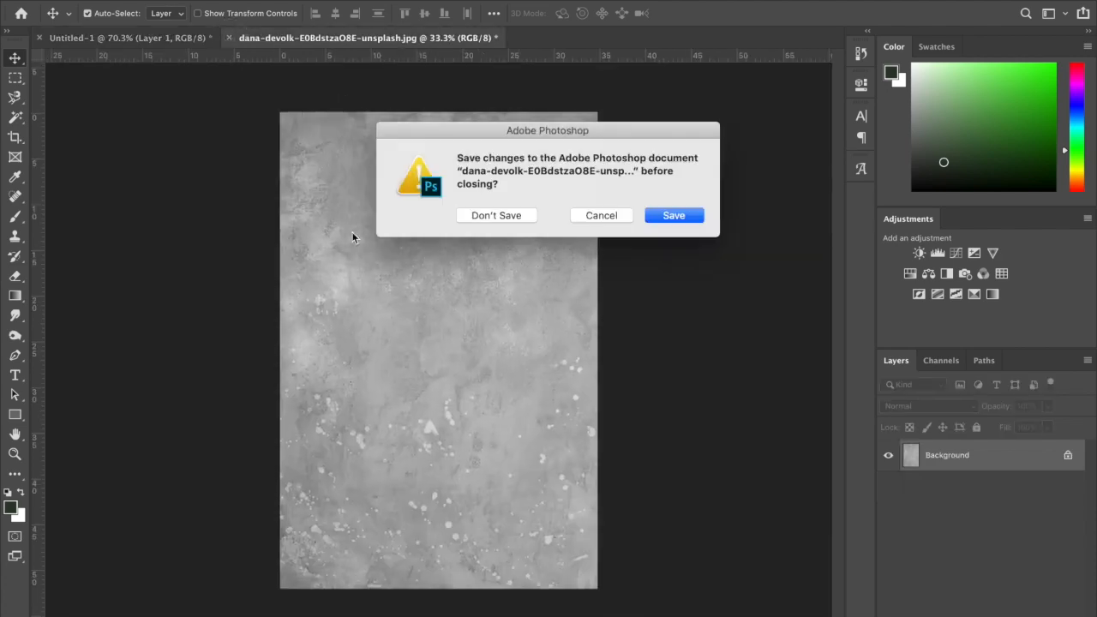
click(467, 215)
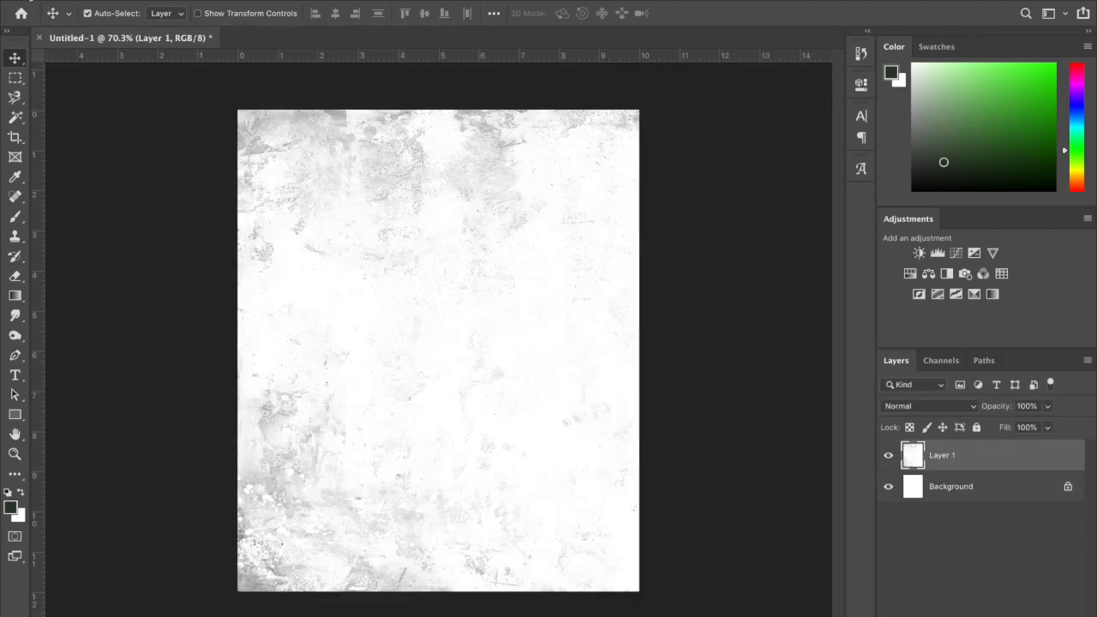
Step: Open TornPaperClippings.jpg from the desktop in Adobe Photoshop CC 2019
click(29, 0)
click(542, 84)
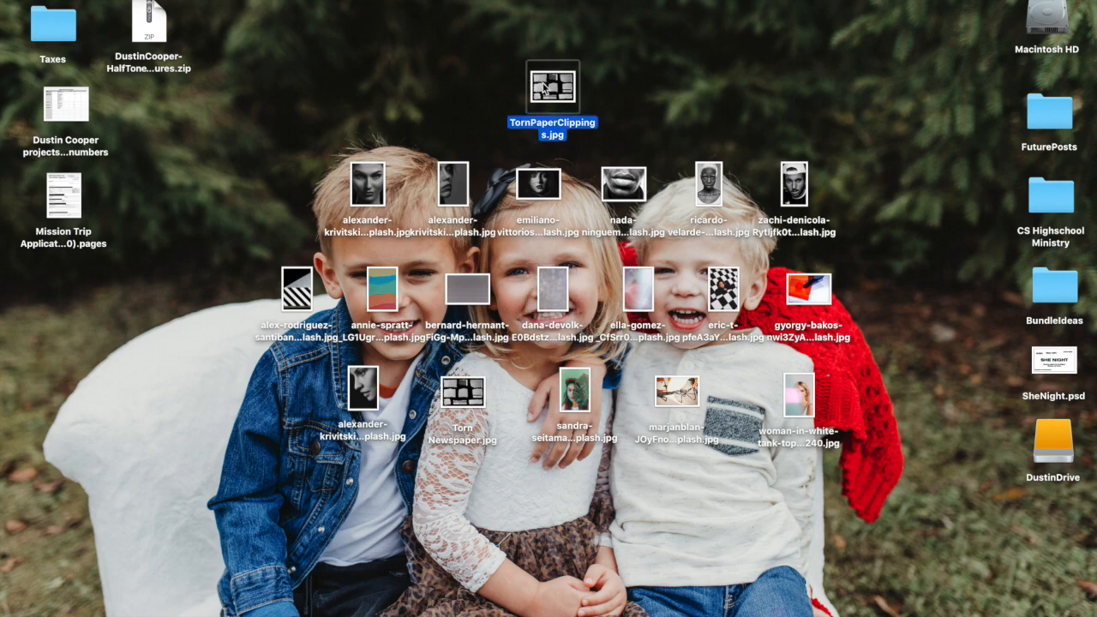
right_click(543, 84)
mouse_move(703, 104)
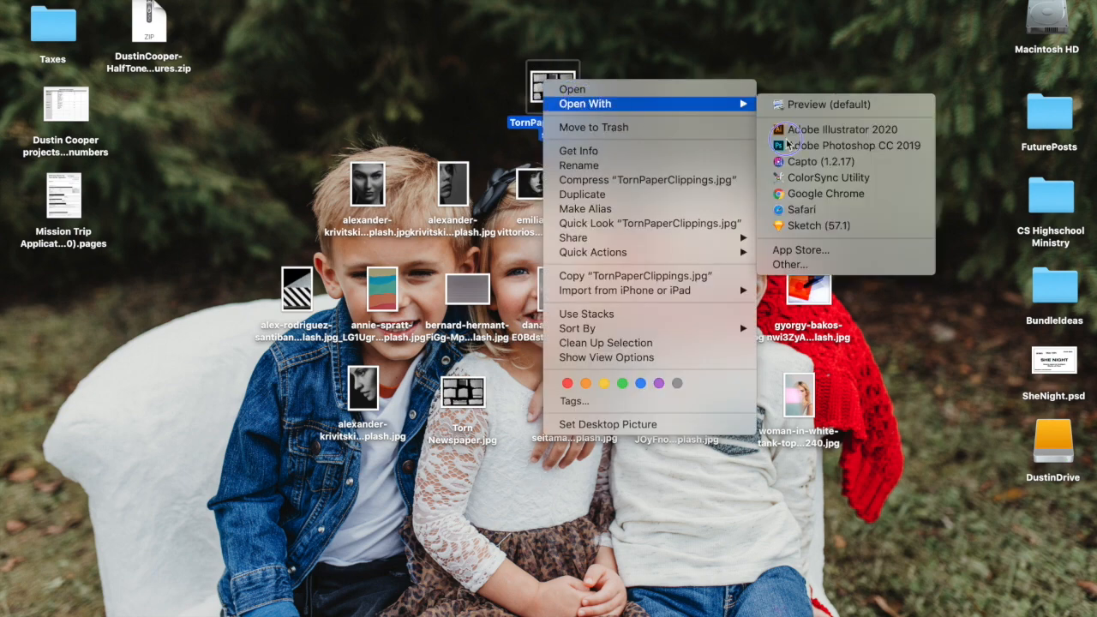
click(841, 151)
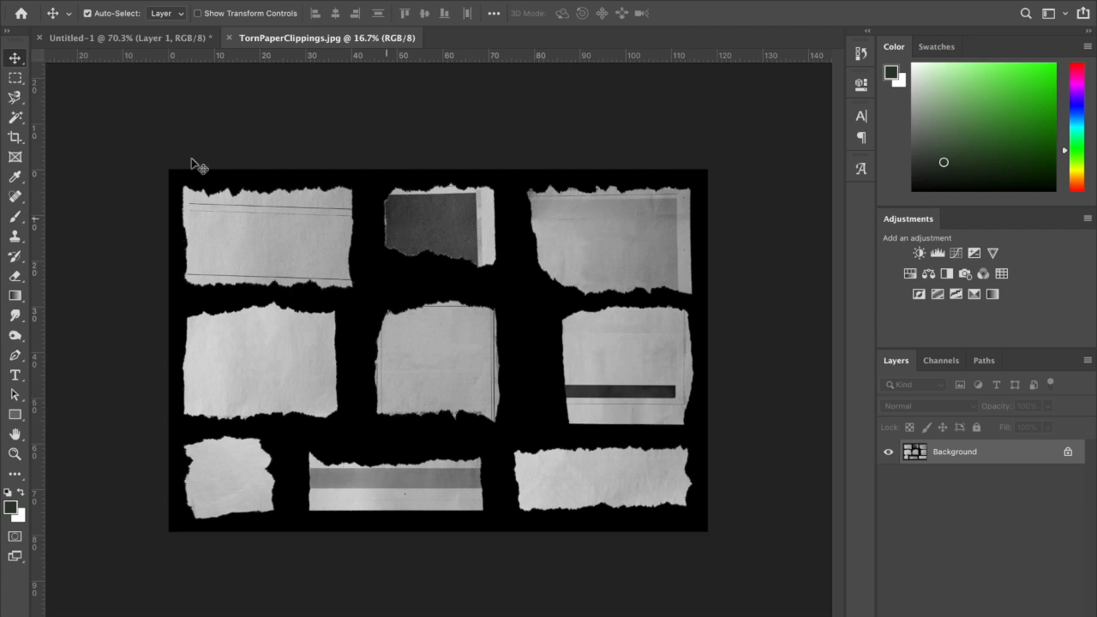
Step: Select the black background around the paper clippings with the Magic Wand at a tolerance of 15
click(14, 120)
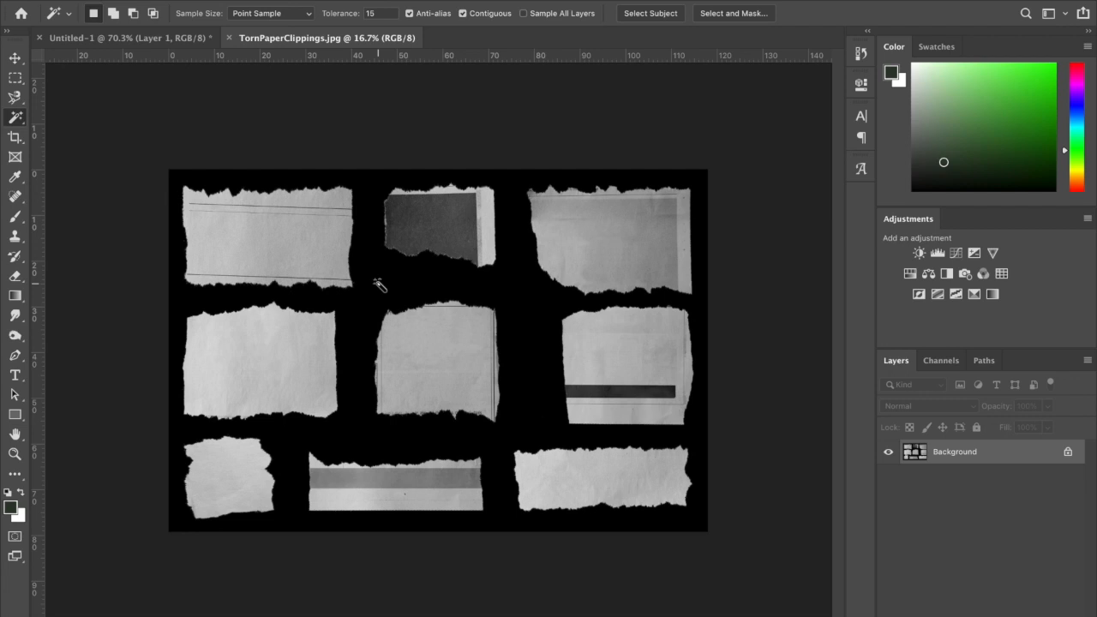
click(379, 283)
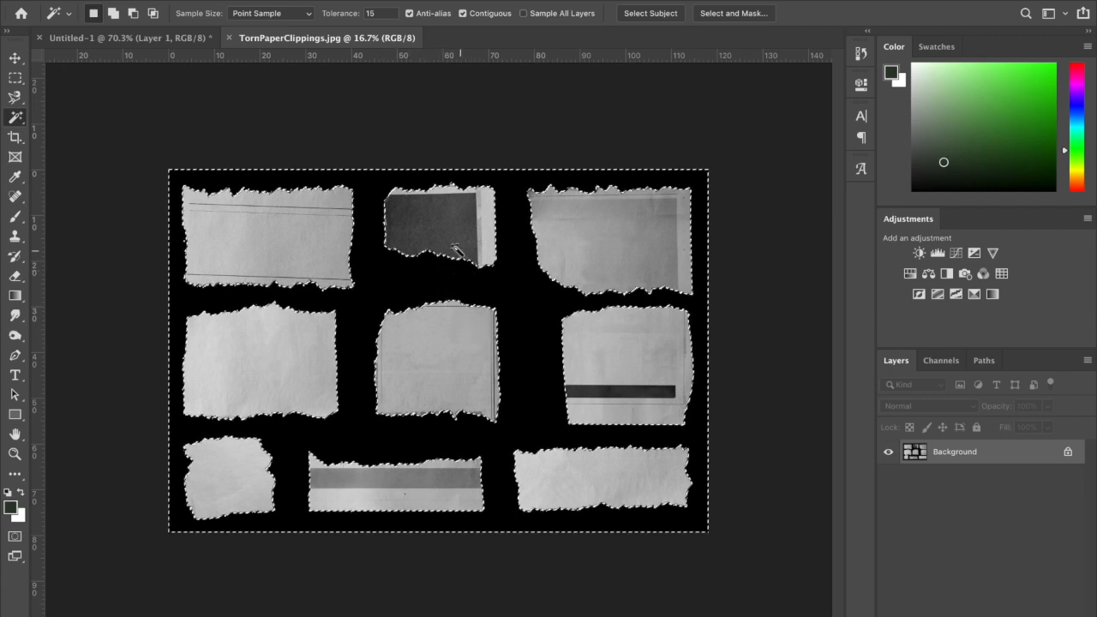
click(375, 13)
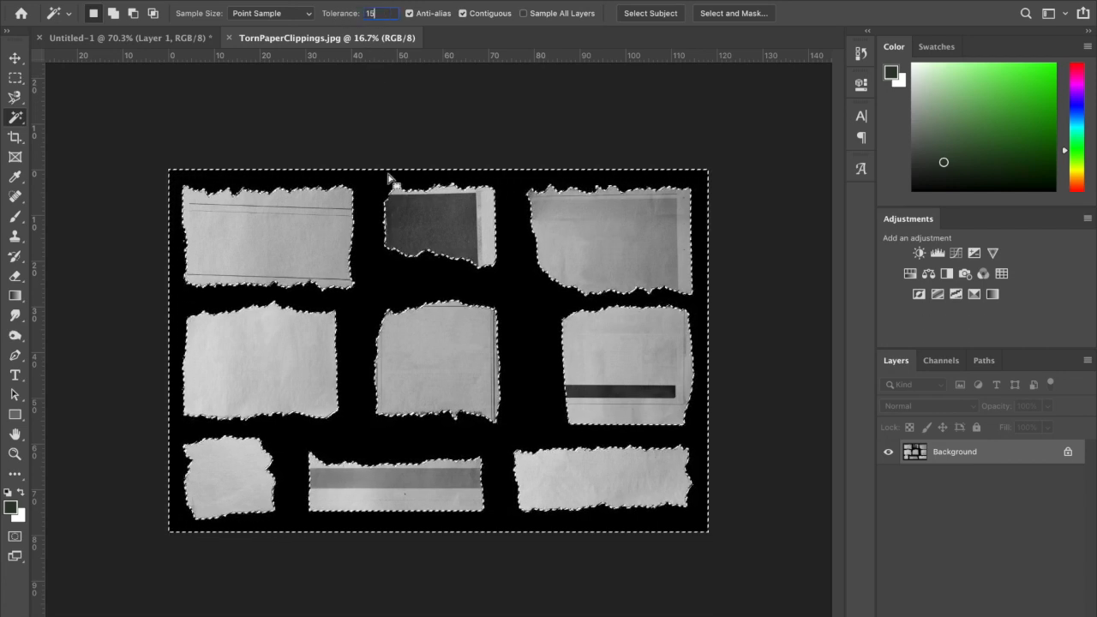
click(374, 267)
click(382, 279)
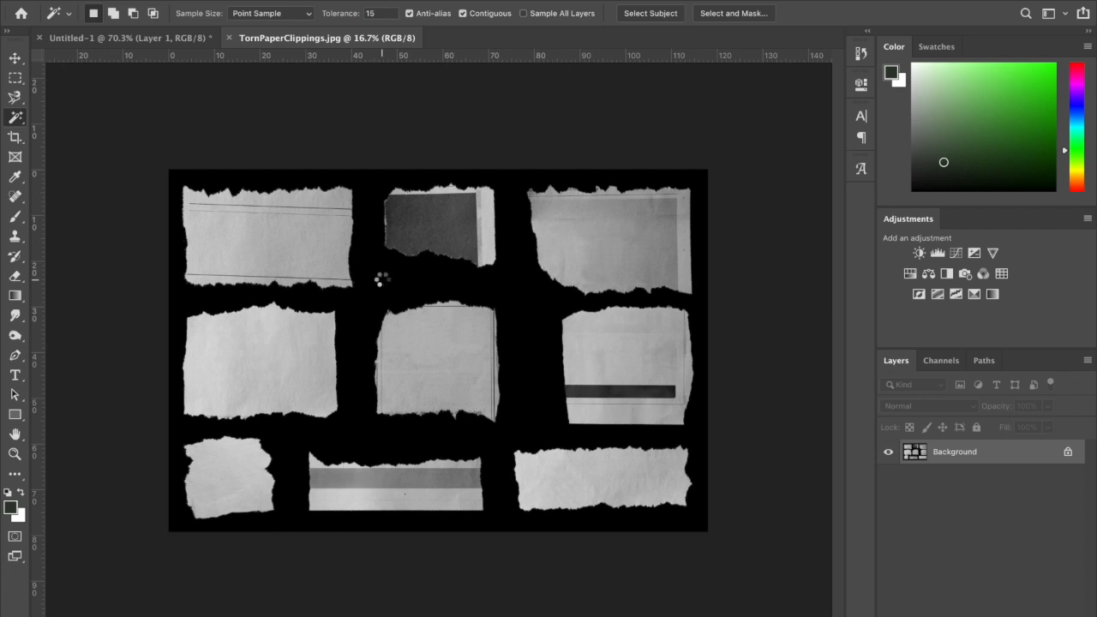
Step: Convert the locked Background into a regular layer, delete the selected black area around the clippings and clear the selection
double_click(1033, 453)
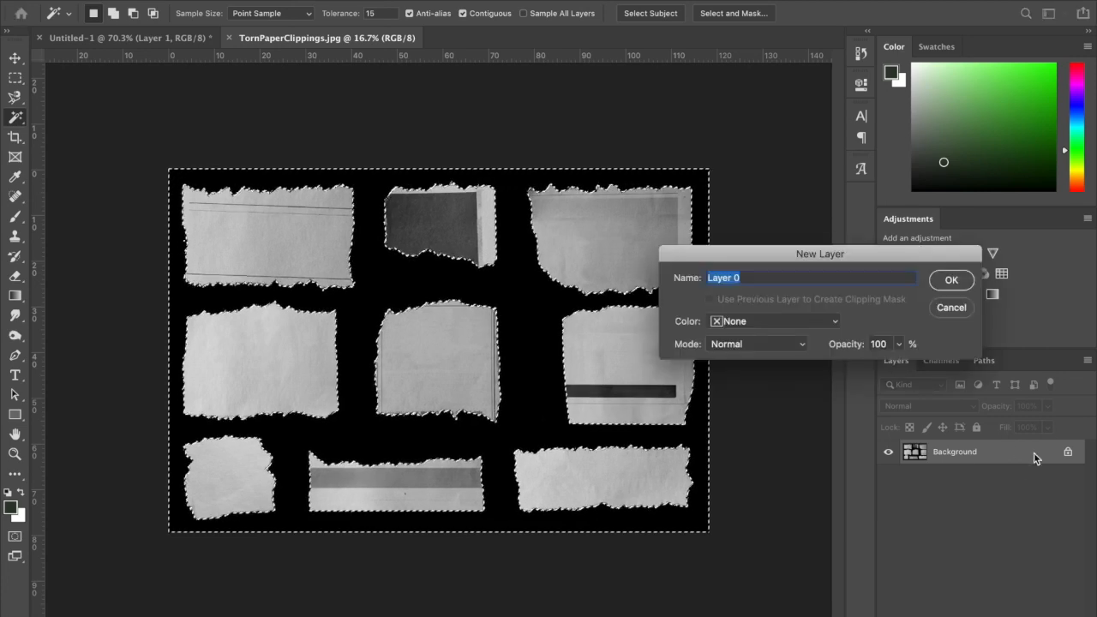
click(945, 282)
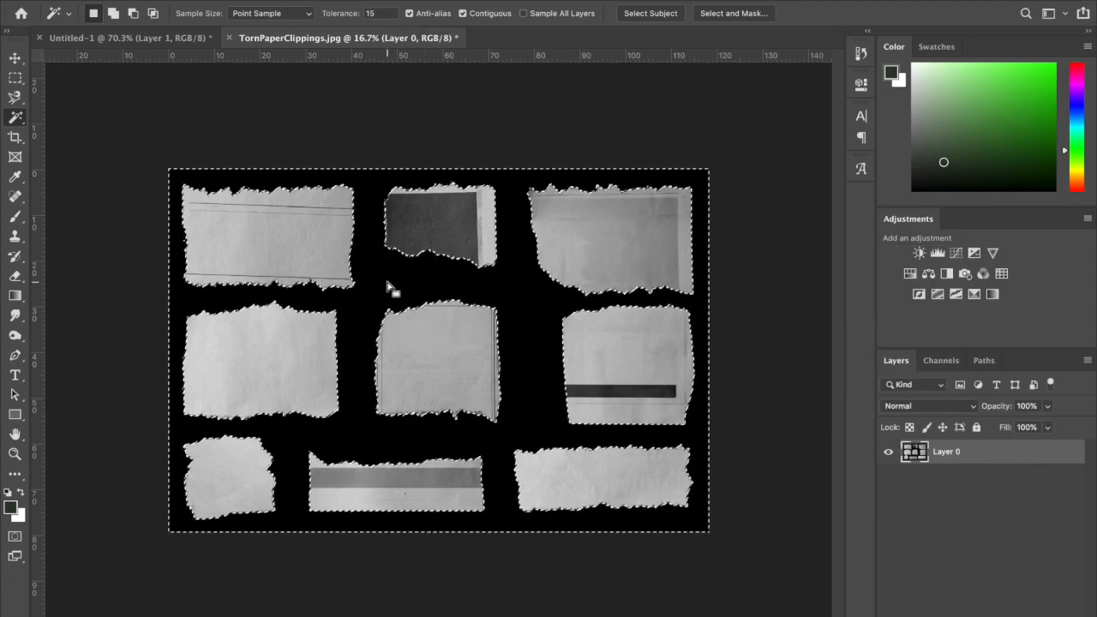
key(Delete)
key(ctrl+d)
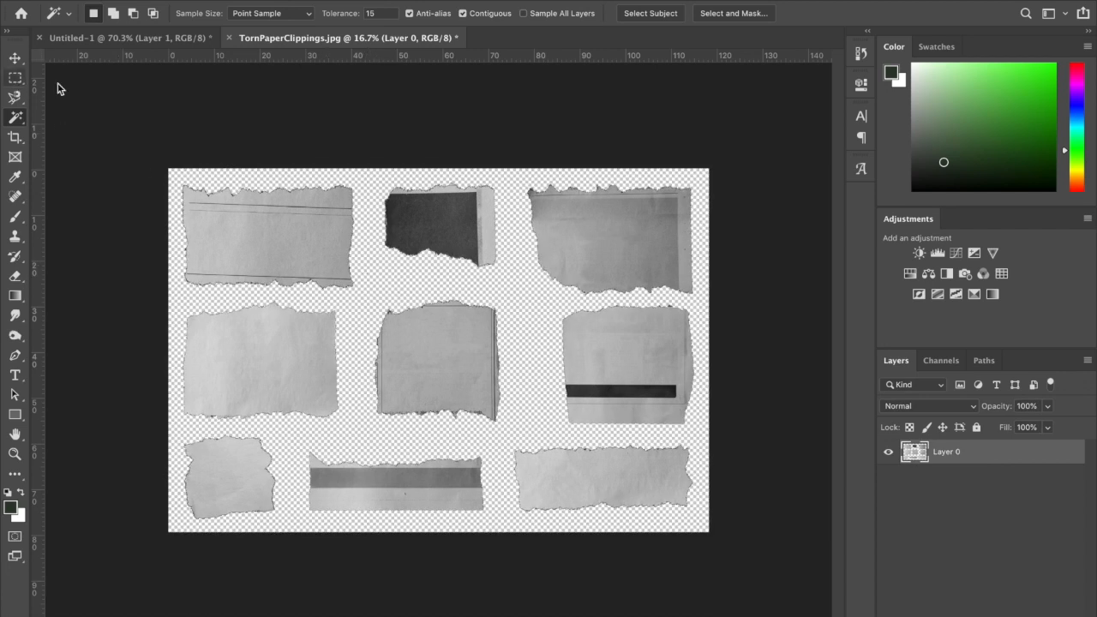
key(v)
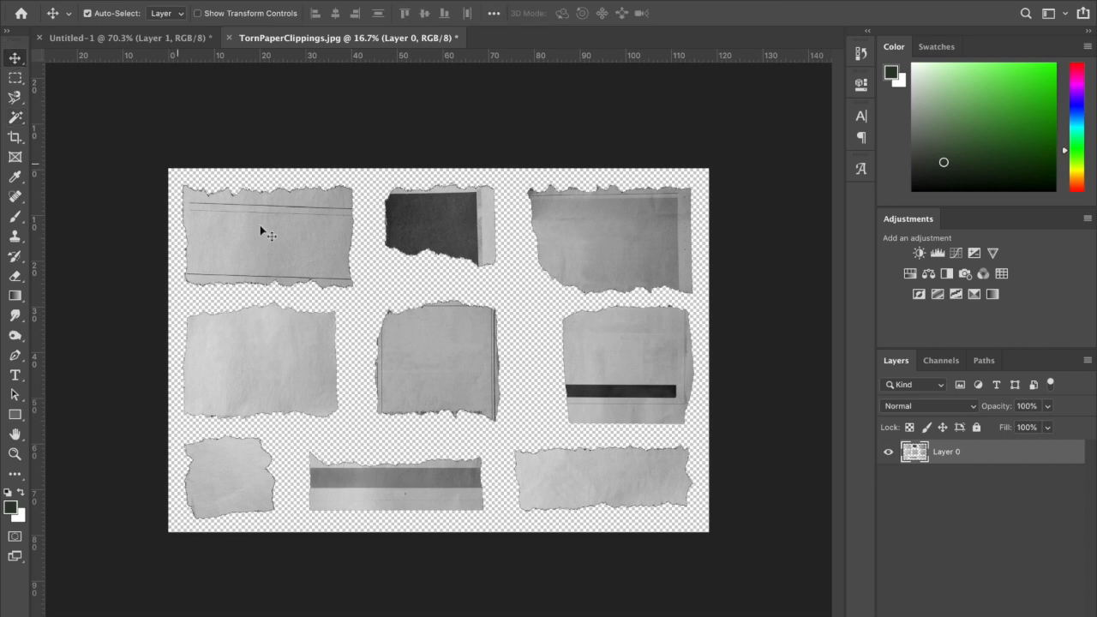
Step: Copy the double-lined clipping in the sheet's upper-left corner onto its own layer and place it in the Untitled-1 poster
drag(343, 245, 262, 244)
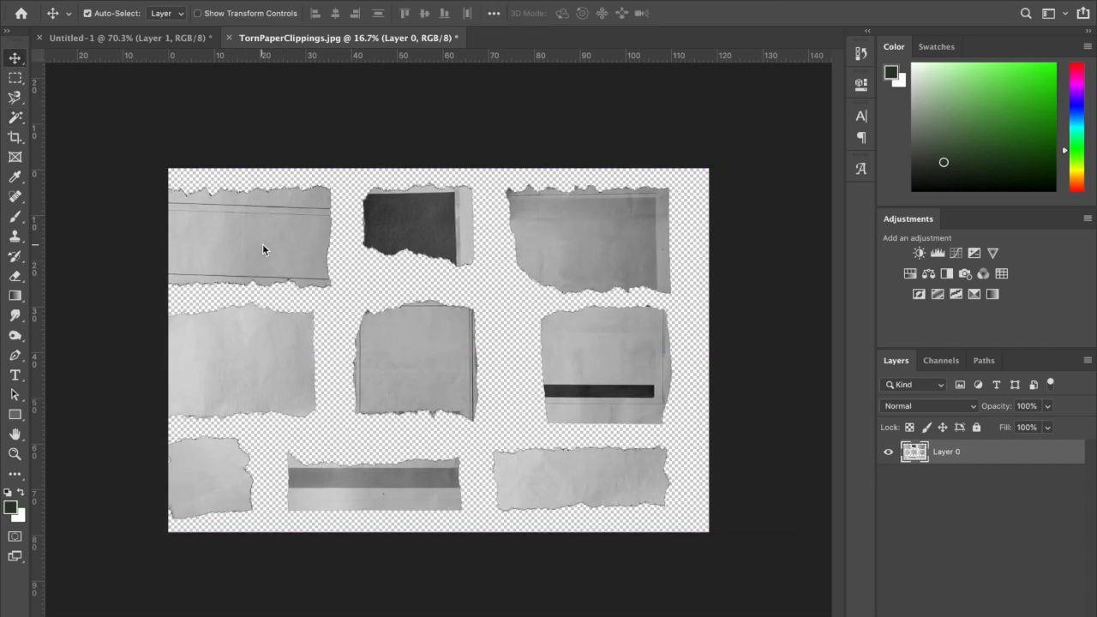
key(super+z)
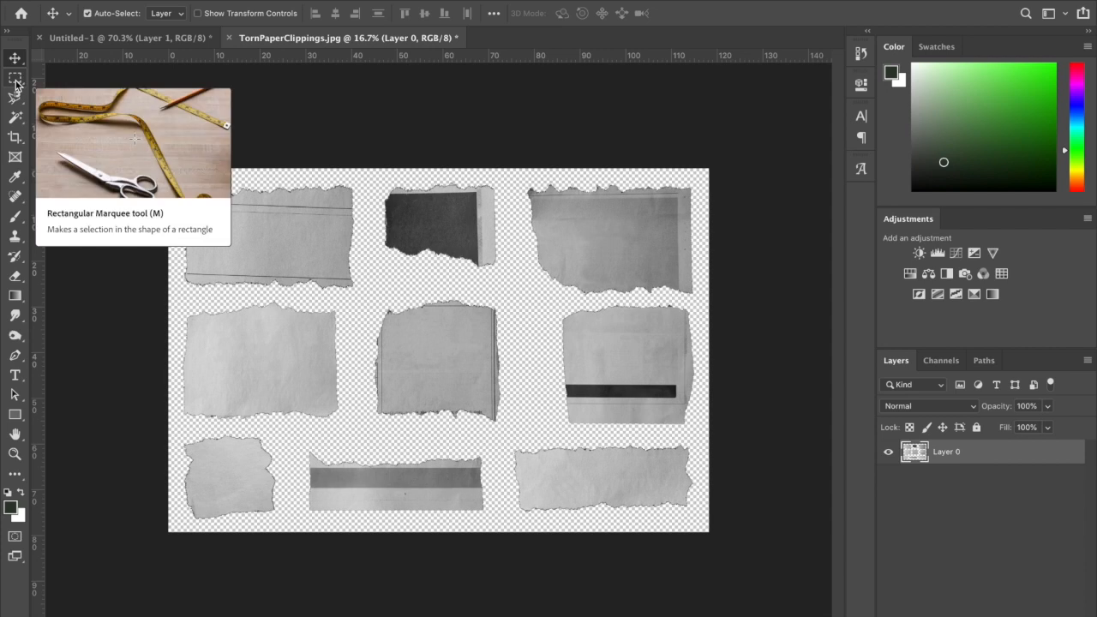
click(16, 82)
right_click(16, 79)
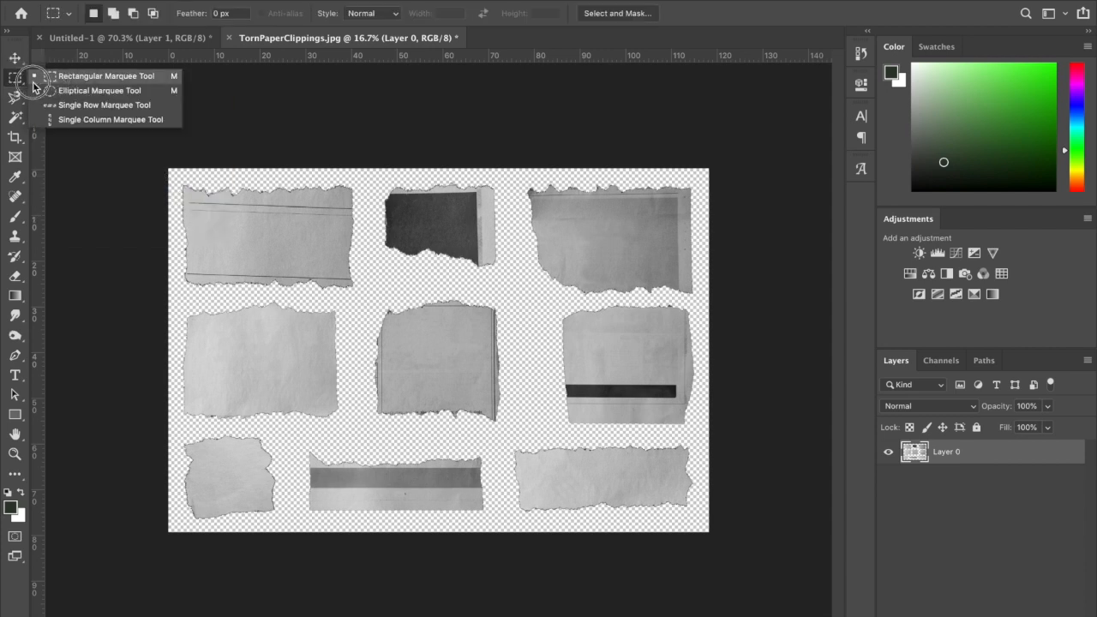
click(34, 81)
drag(173, 176, 367, 294)
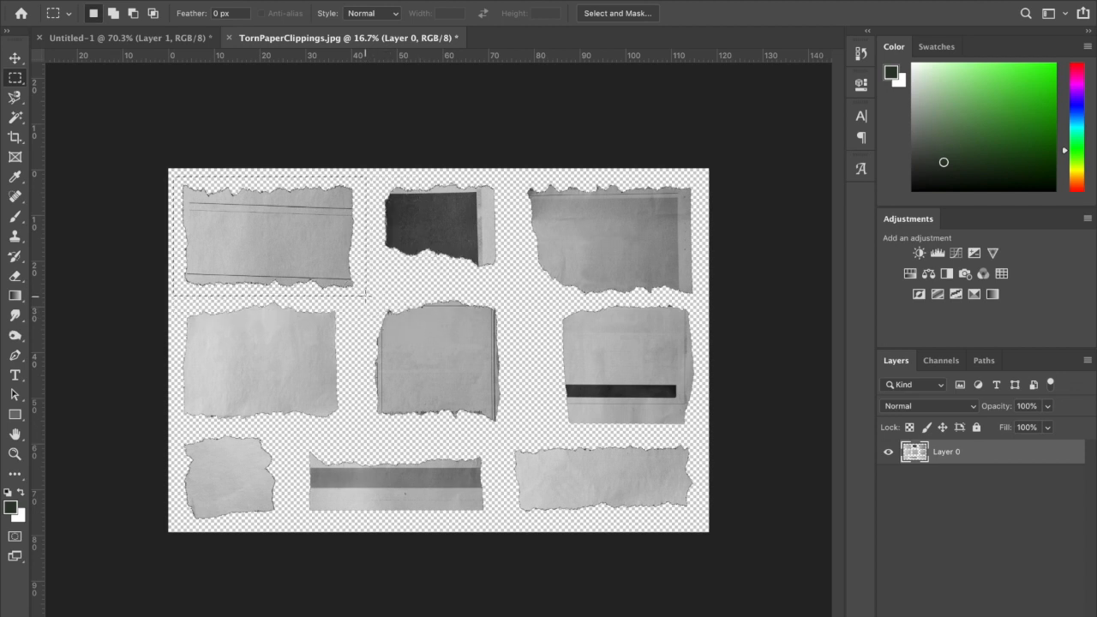
key(ctrl+j)
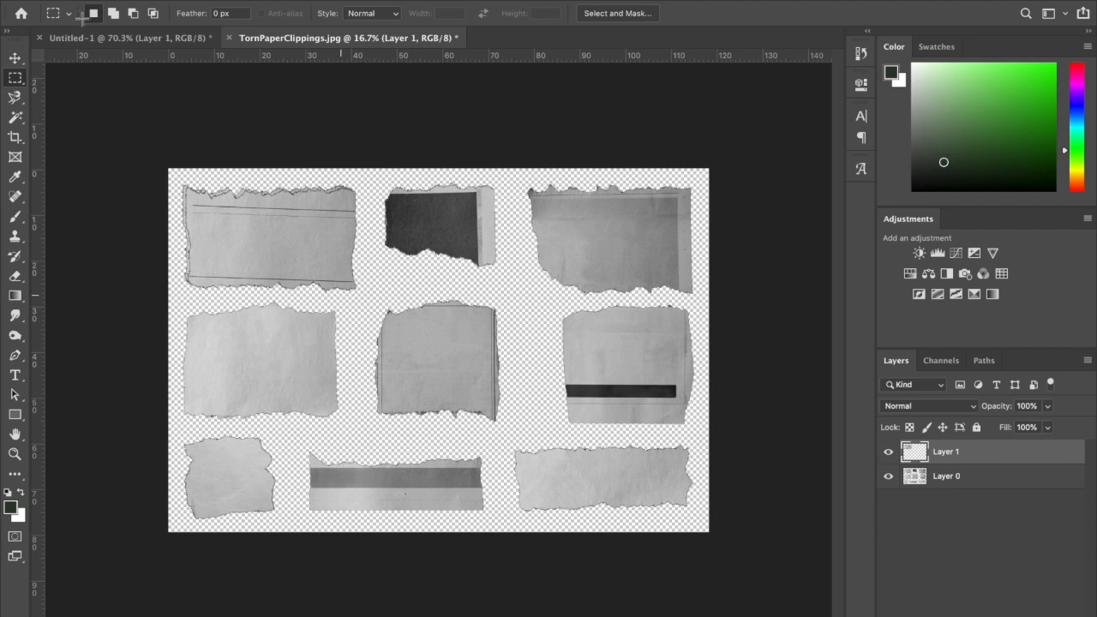
click(14, 57)
drag(197, 160, 462, 326)
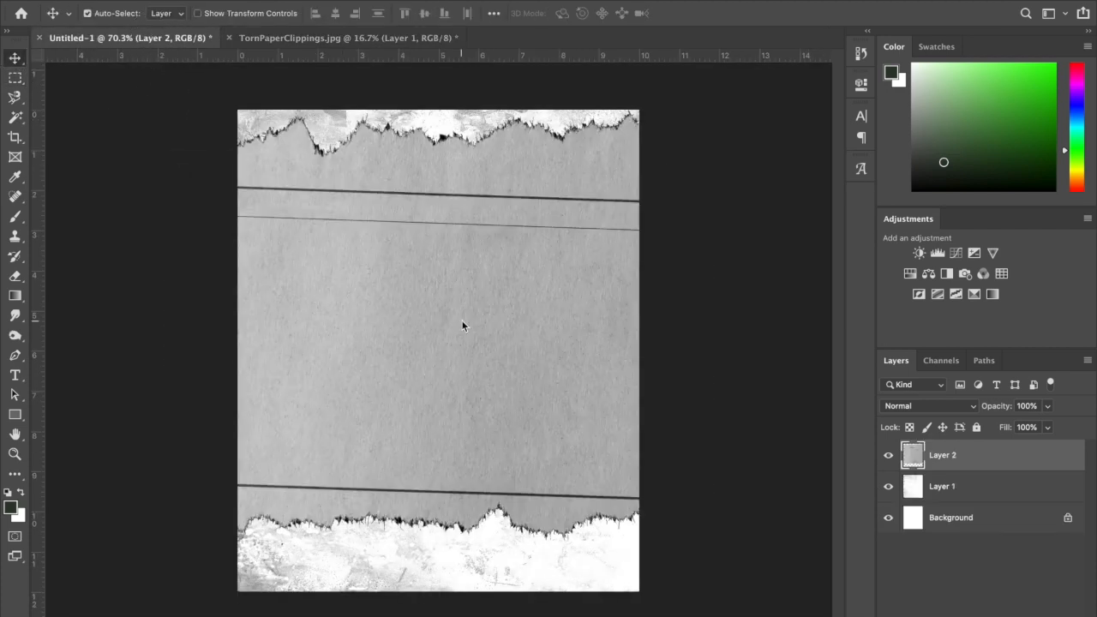
Step: Copy the clipping with the wide grey band from Layer 0 of TornPaperClippings.jpg onto its own layer and place it in Untitled-1
click(313, 38)
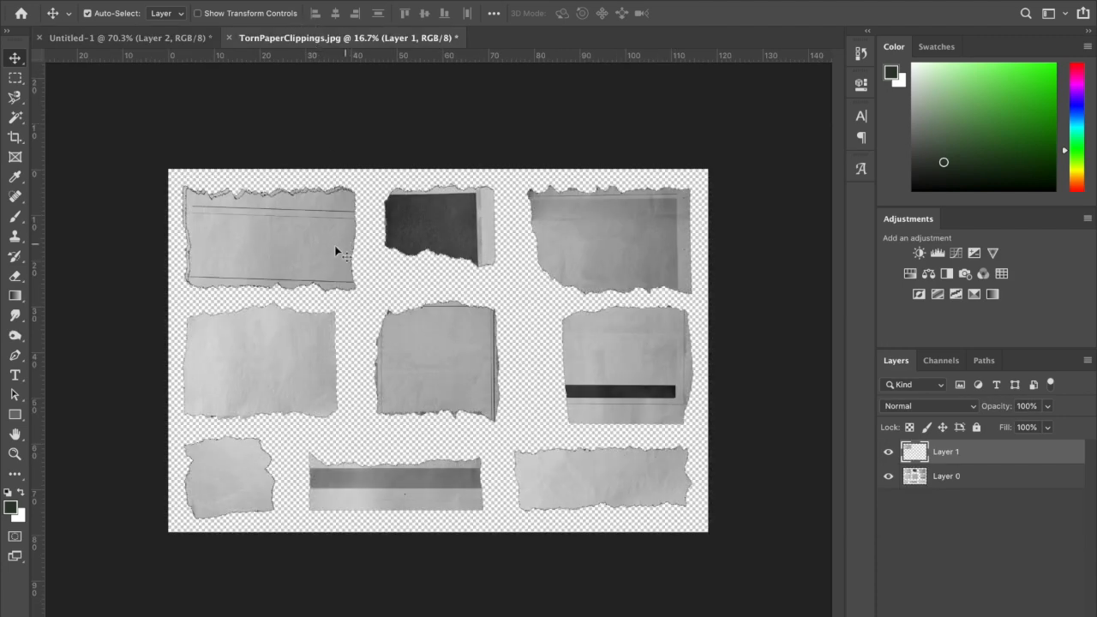
click(436, 477)
click(15, 78)
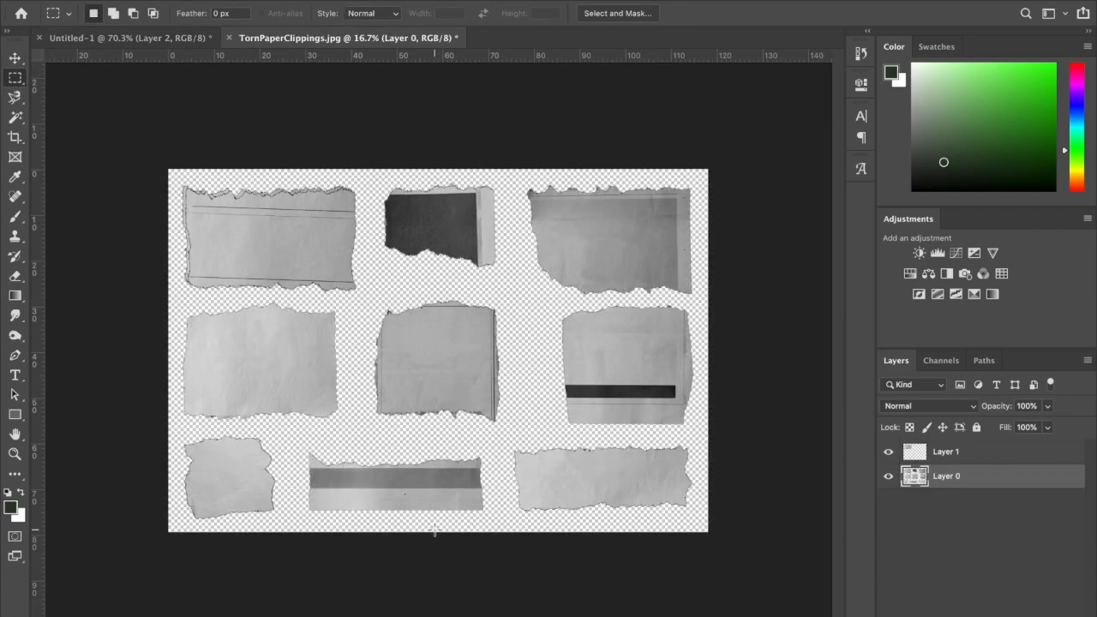
drag(289, 437, 495, 518)
key(ctrl+j)
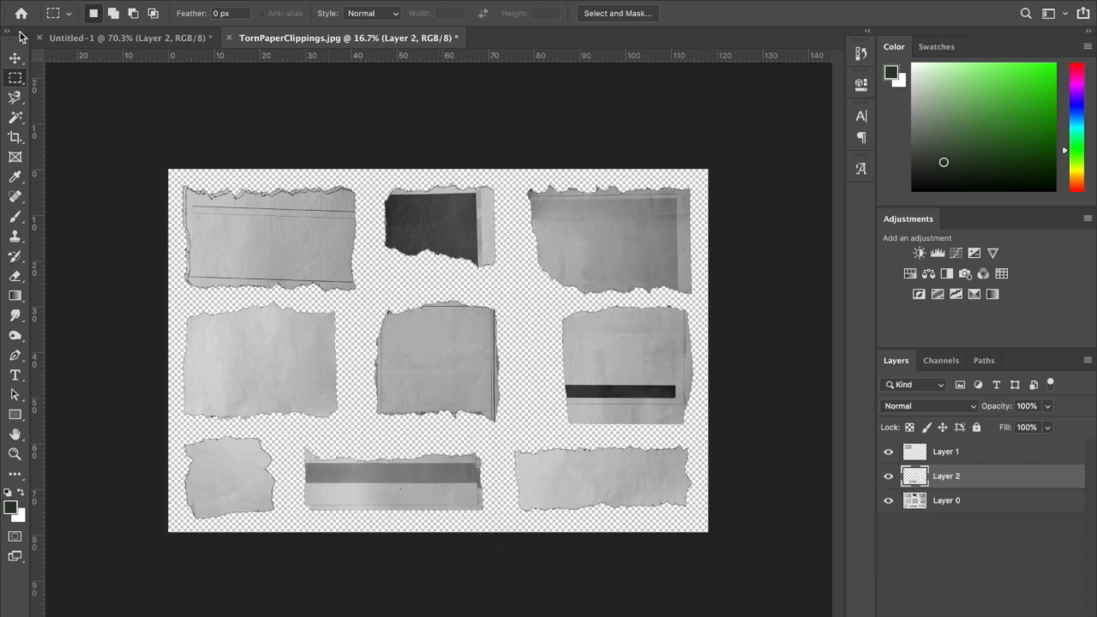
key(v)
drag(274, 257, 442, 319)
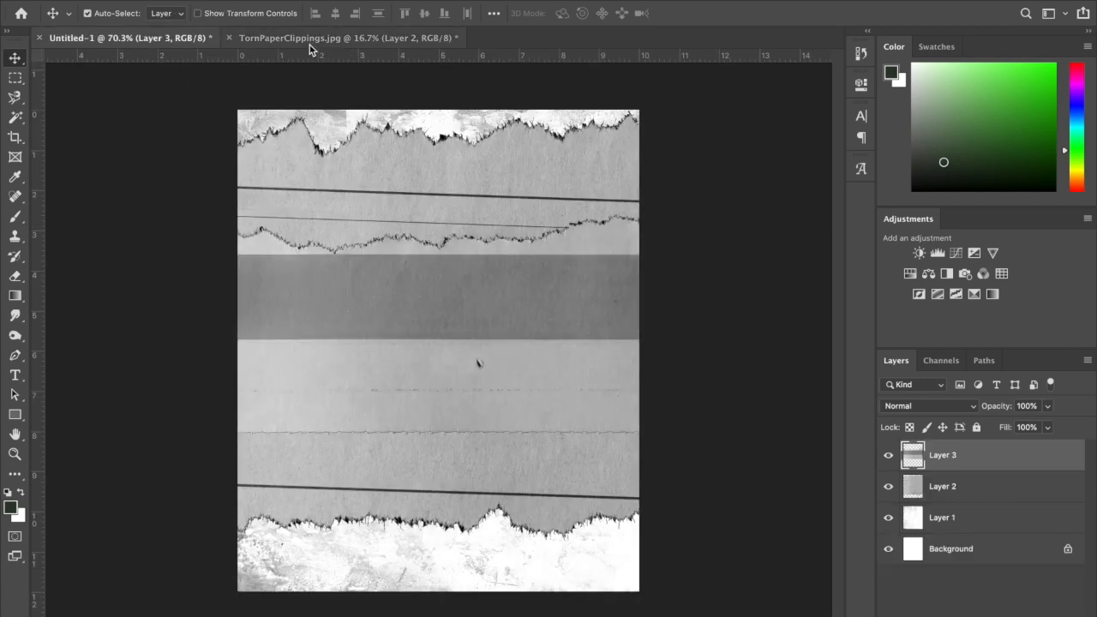
Step: Copy the dark clipping from Layer 0 of TornPaperClippings.jpg onto its own layer and place it in the poster
click(347, 38)
click(1010, 499)
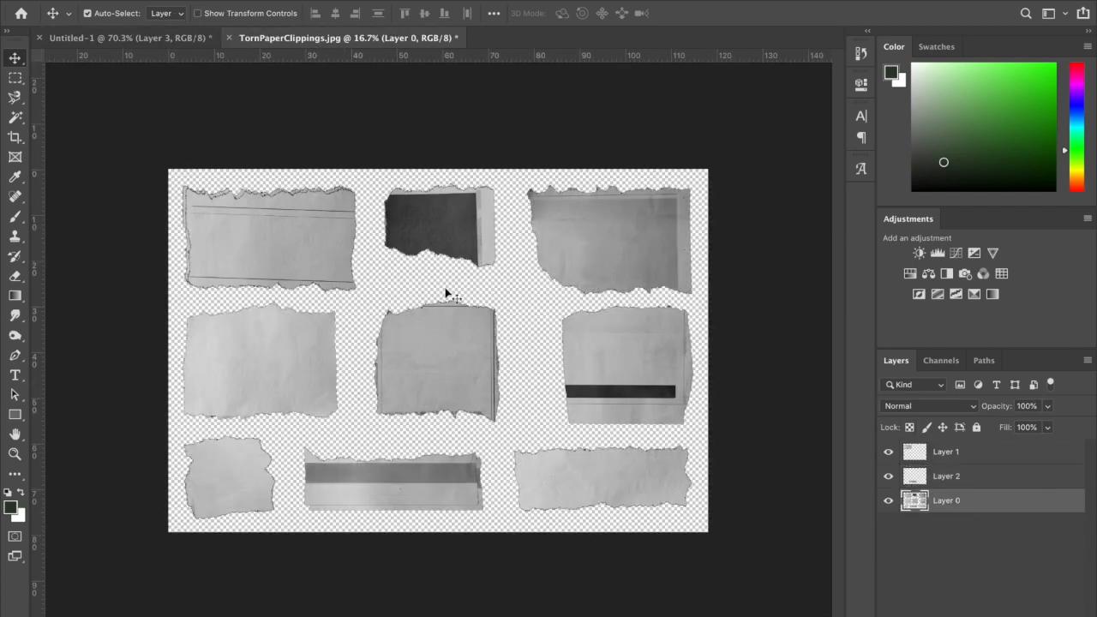
click(15, 76)
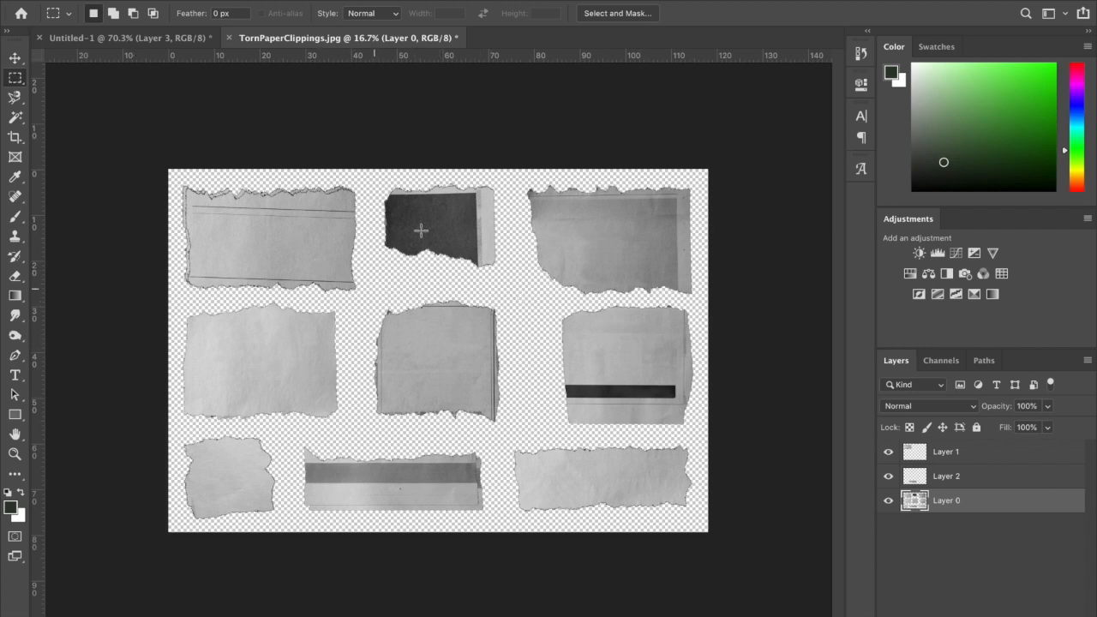
drag(393, 188, 509, 279)
key(ctrl+j)
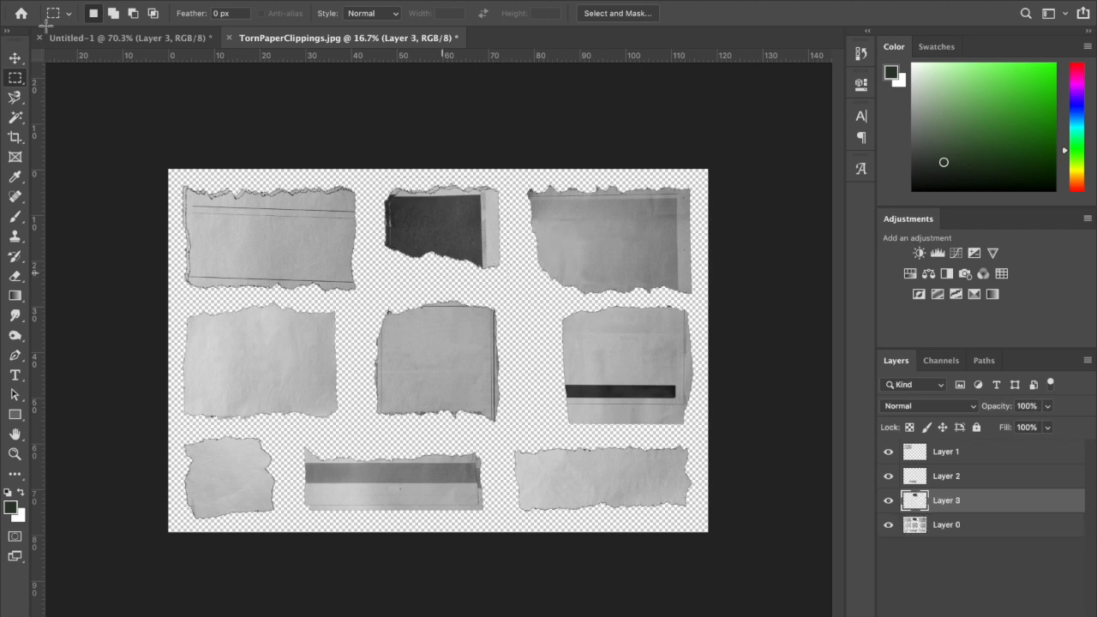
click(15, 58)
drag(375, 201, 429, 302)
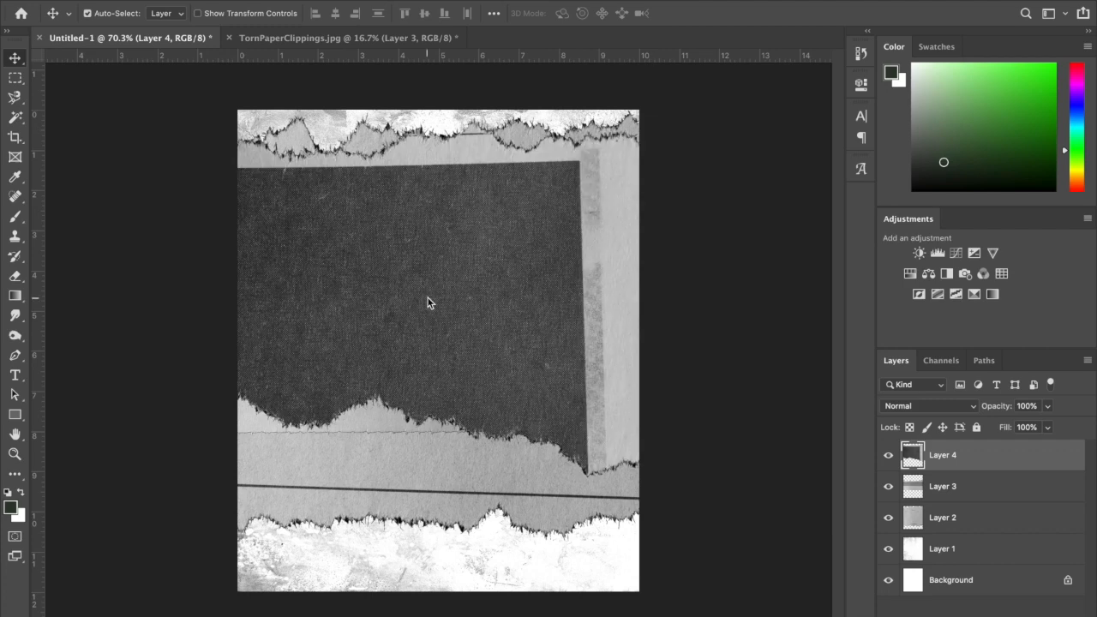
Step: Copy the large clipping in the sheet's upper-right corner from Layer 0 onto its own layer and place it in the poster
click(322, 37)
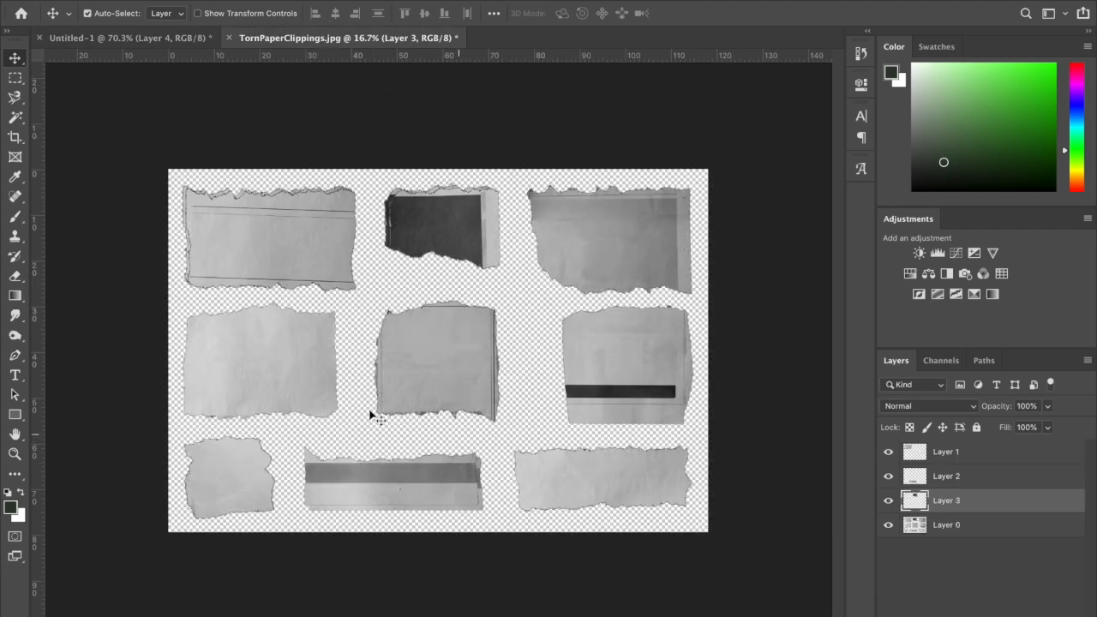
click(634, 252)
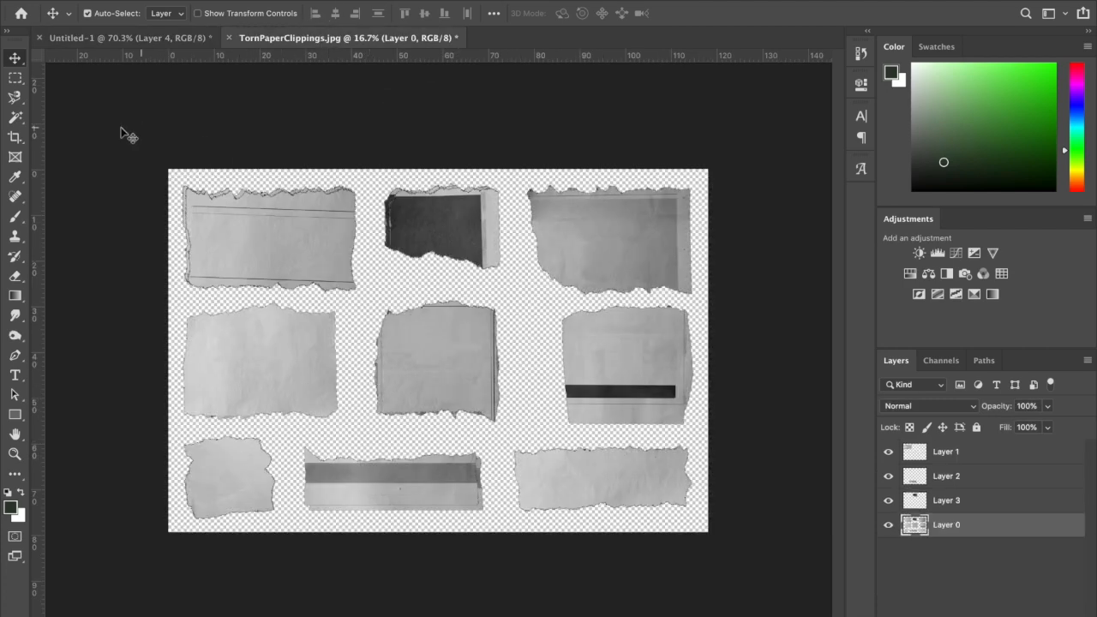
click(15, 77)
drag(520, 170, 711, 302)
key(ctrl+j)
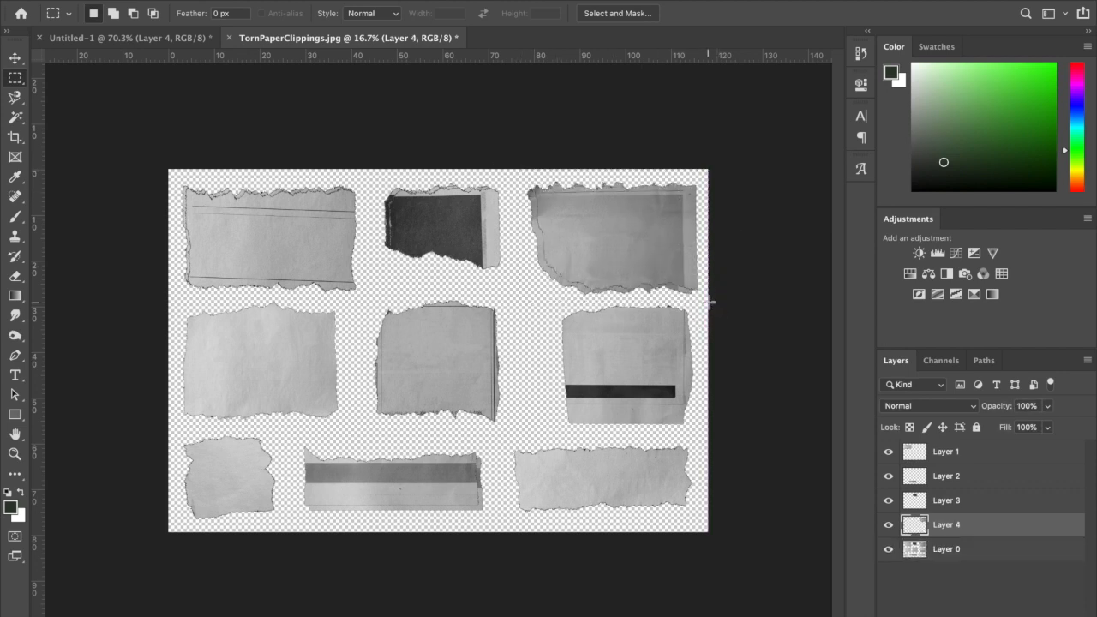
click(19, 60)
drag(472, 172, 455, 318)
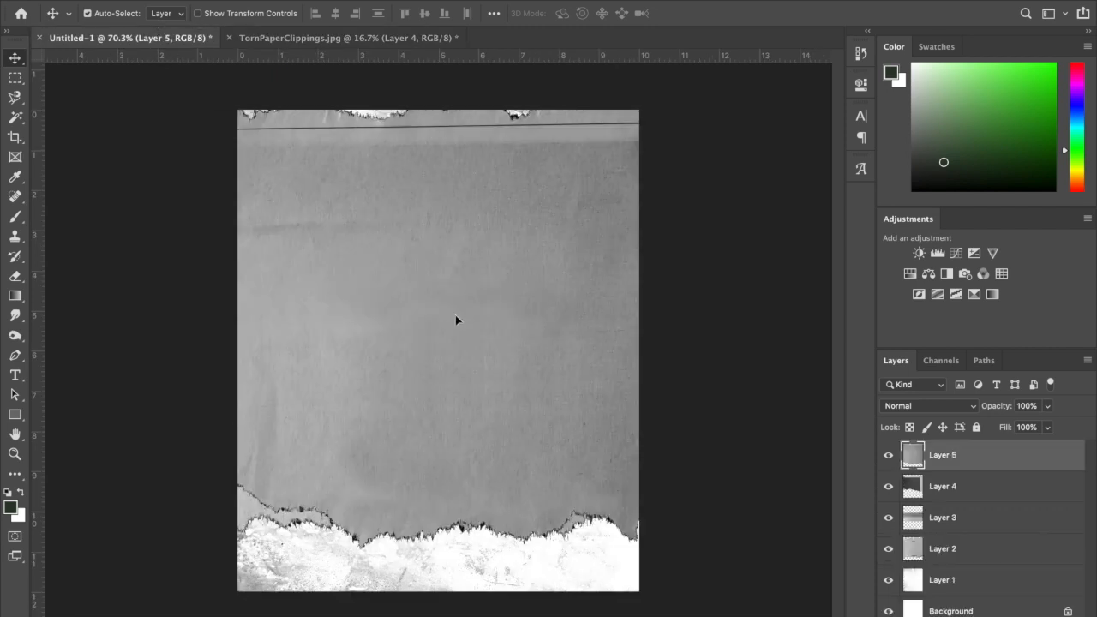
Step: Copy the plain strip in the sheet's lower-right corner from Layer 0 onto its own layer and place it in the poster
click(253, 37)
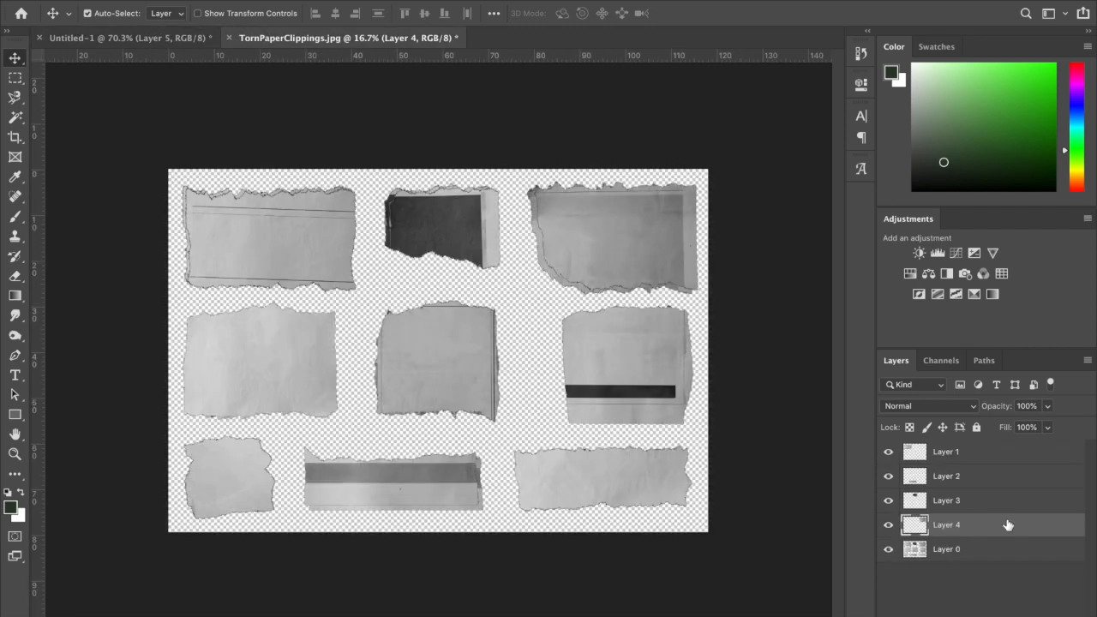
click(960, 552)
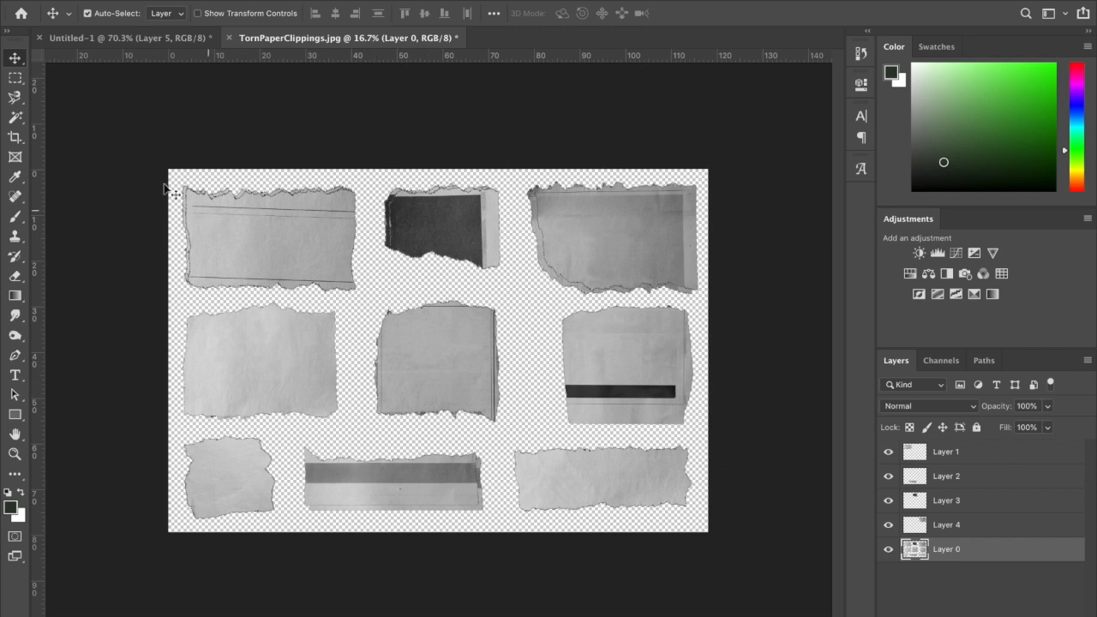
click(14, 76)
drag(499, 439, 697, 520)
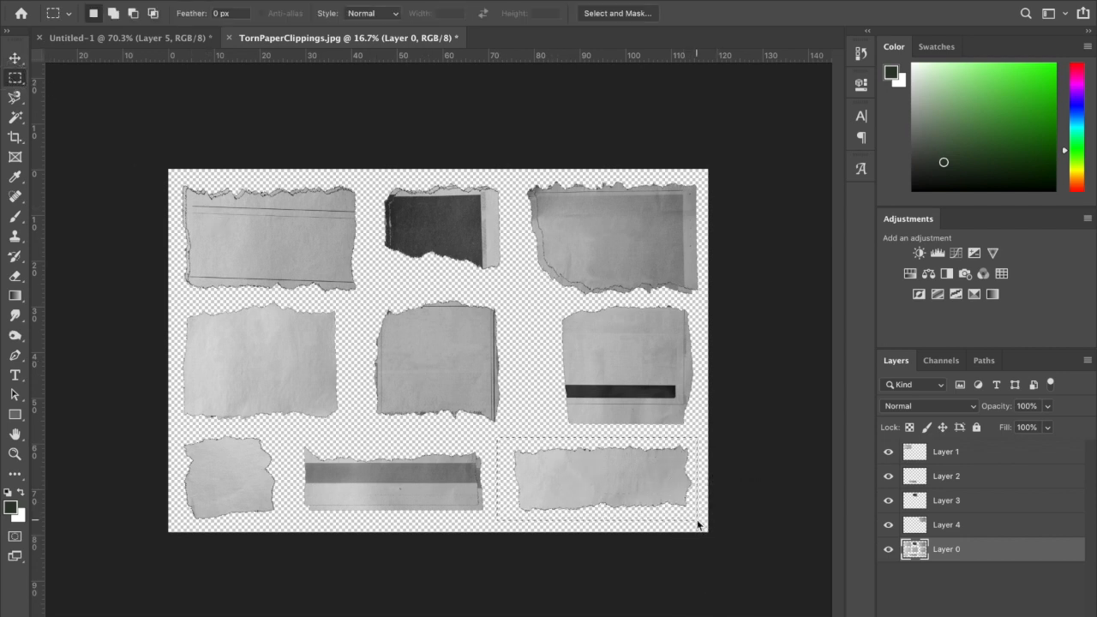
key(ctrl+j)
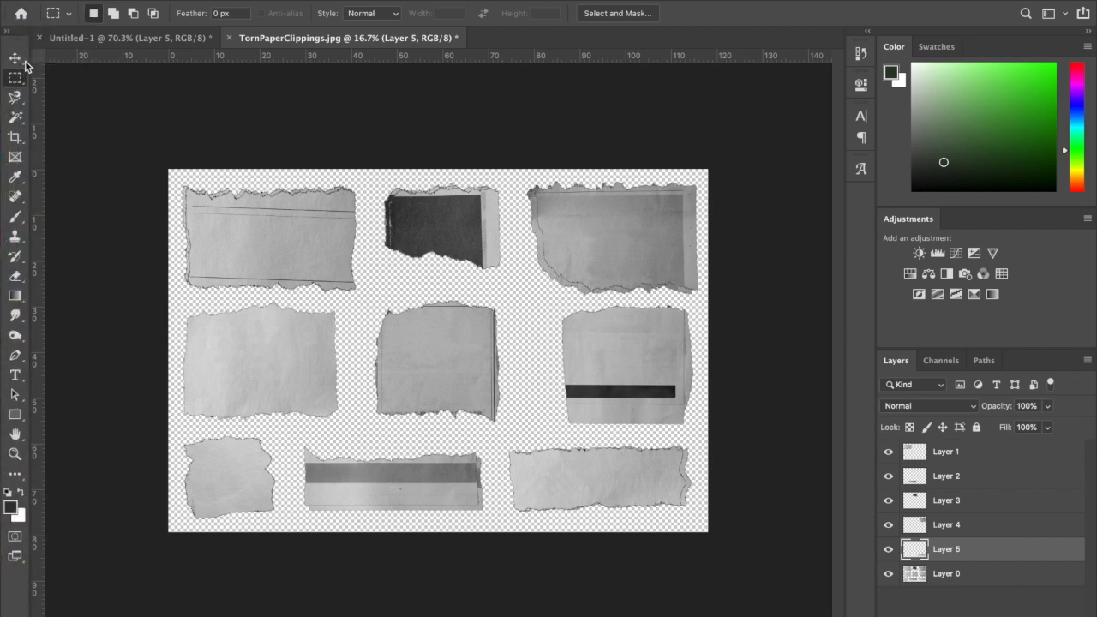
click(15, 57)
drag(567, 470, 462, 347)
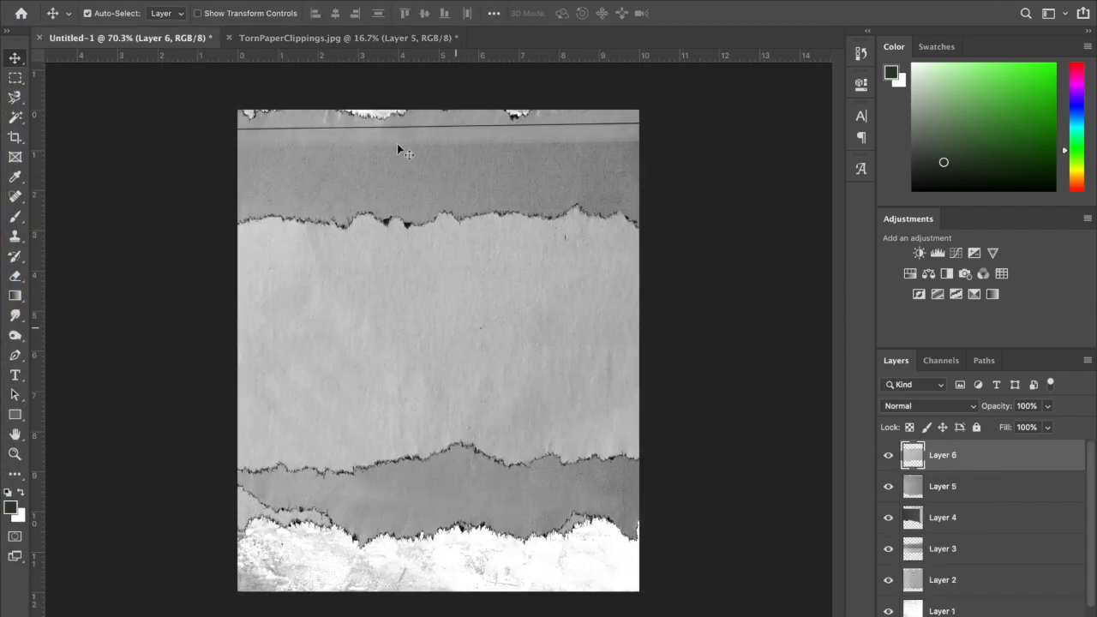
Step: Close TornPaperClippings.jpg without saving its changes
click(228, 38)
click(521, 218)
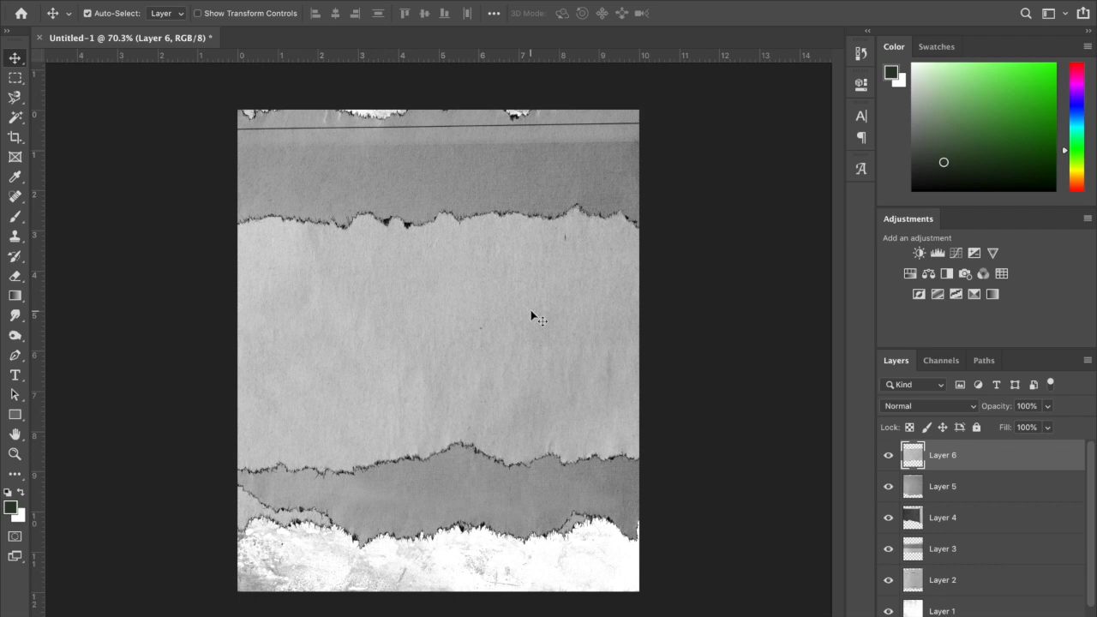
Step: Scale Layers 2 through 6 together to about 55% and centre them on the poster at X 750 px, Y 900 px
scroll(532, 315, down, 3)
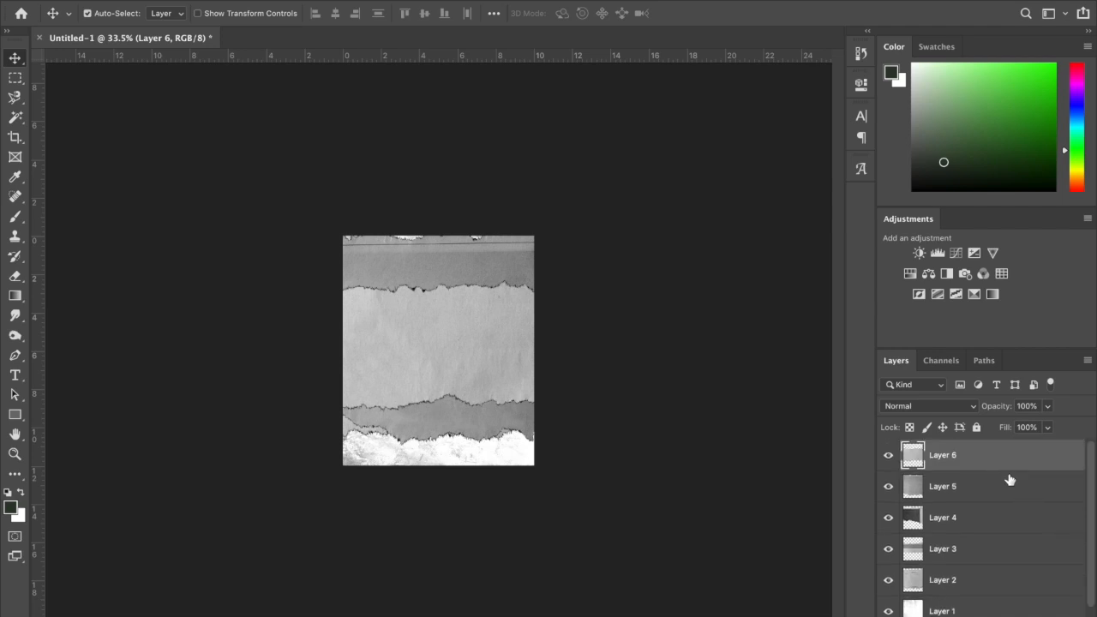
scroll(1009, 529, down, 1)
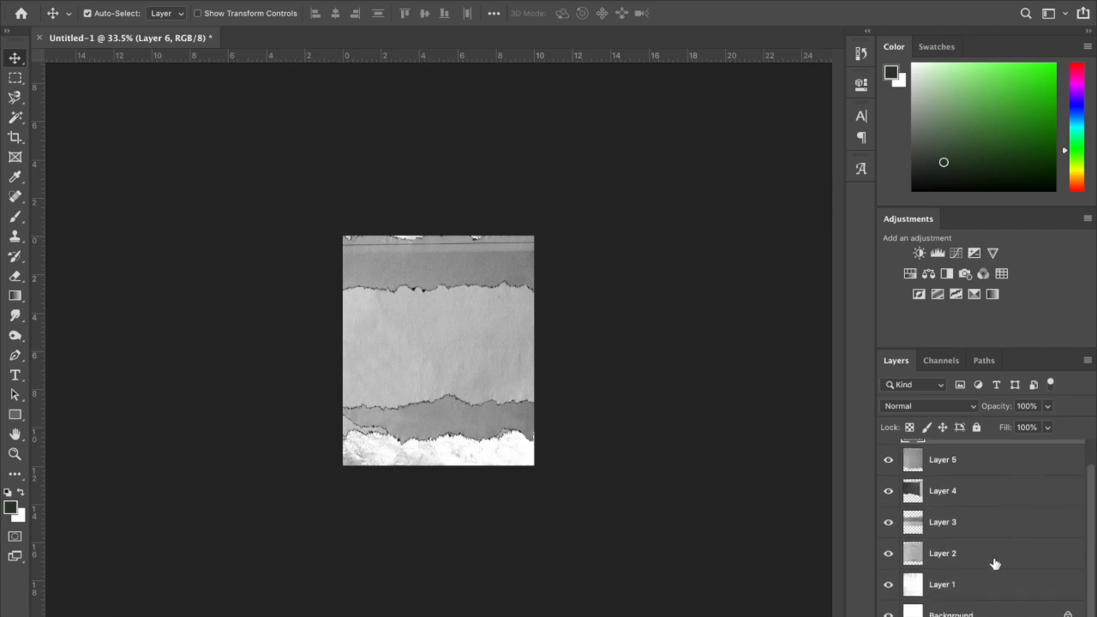
shift+click(995, 560)
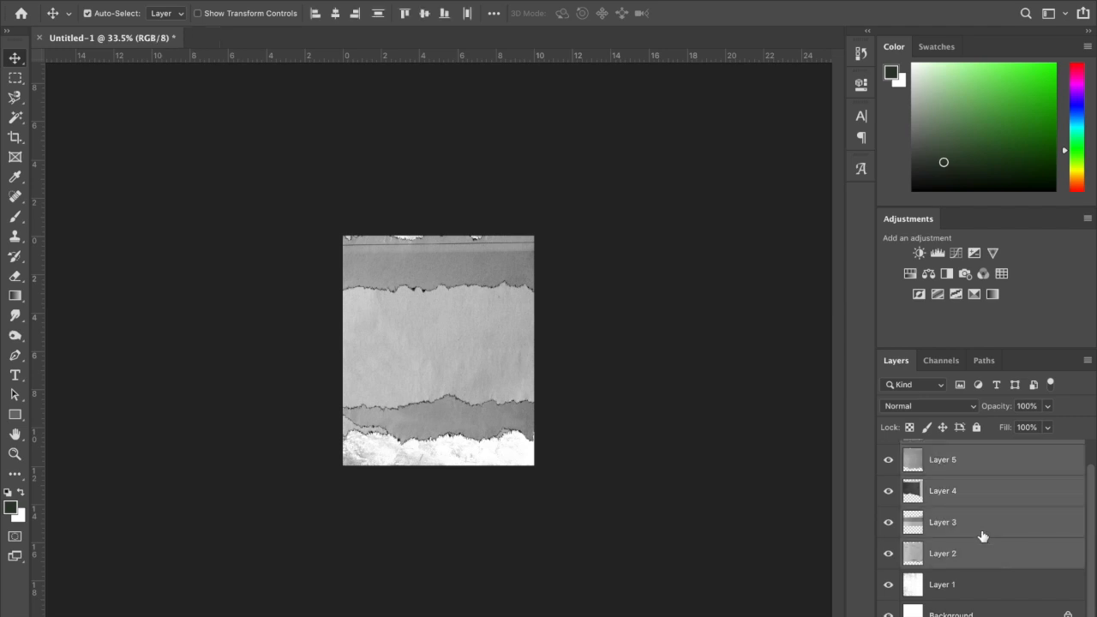
key(ctrl+t)
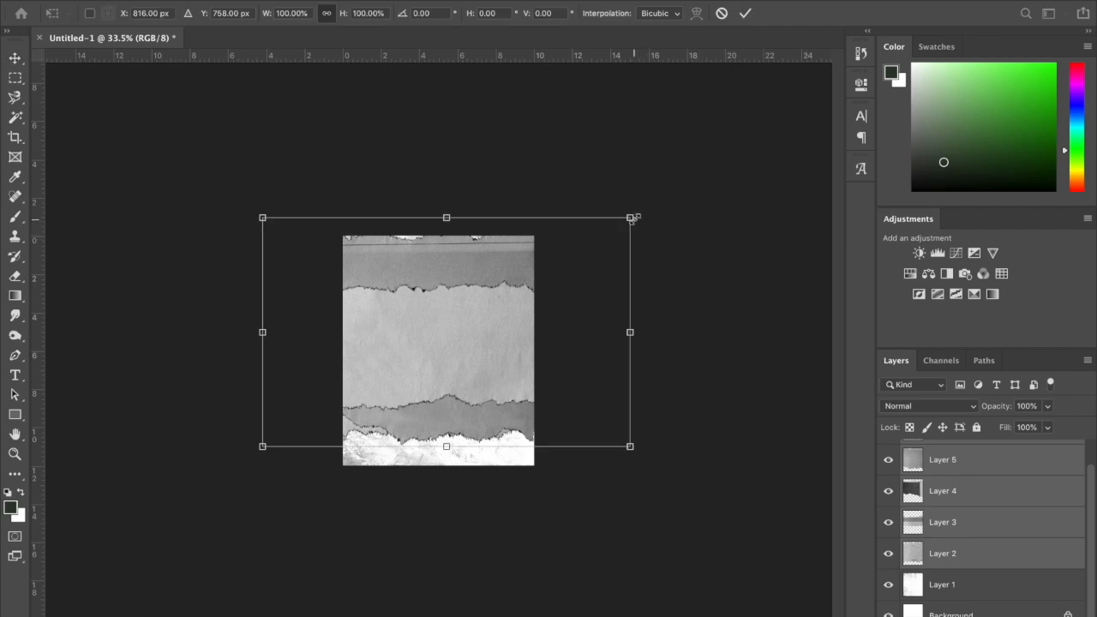
drag(632, 219, 486, 290)
drag(420, 340, 486, 318)
drag(552, 279, 525, 295)
mouse_move(470, 337)
mouse_down()
mouse_move(487, 330)
mouse_move(478, 330)
mouse_up()
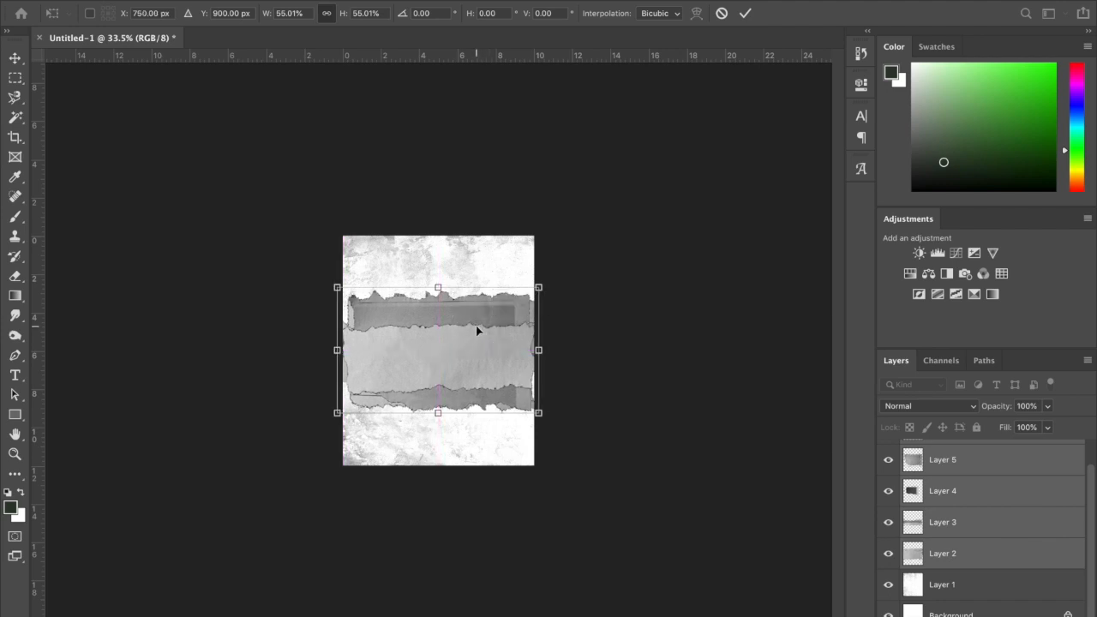
key(Return)
Step: Spread the clippings apart: large one at the poster's top, dark one at the left edge, banded and plain strips toward the bottom
click(986, 555)
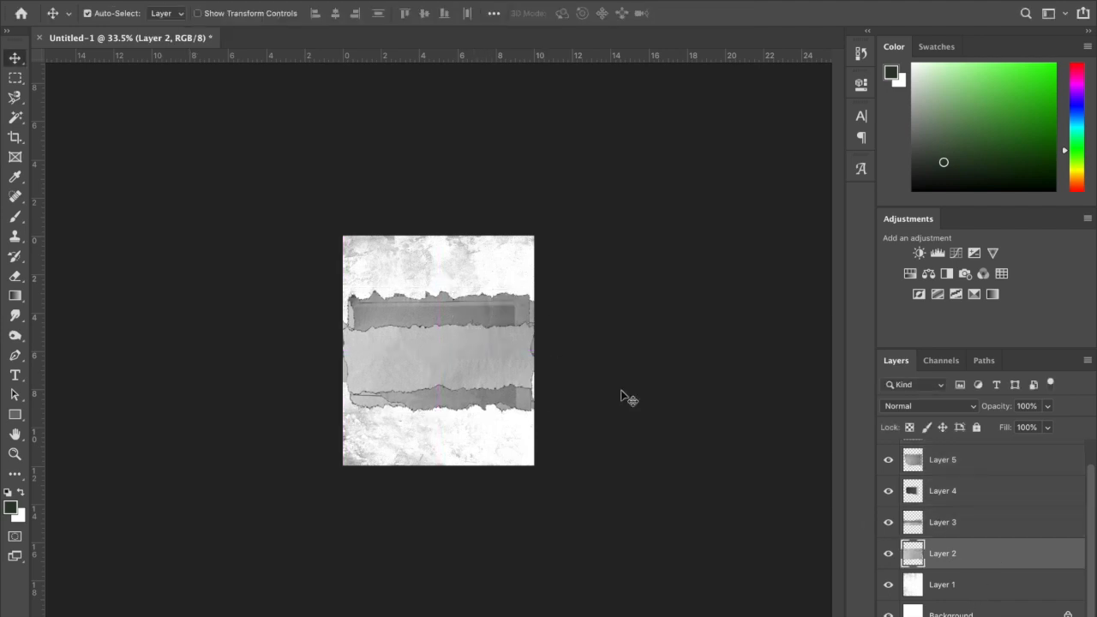
drag(458, 367, 454, 273)
click(394, 345)
drag(395, 345, 310, 315)
drag(444, 355, 471, 359)
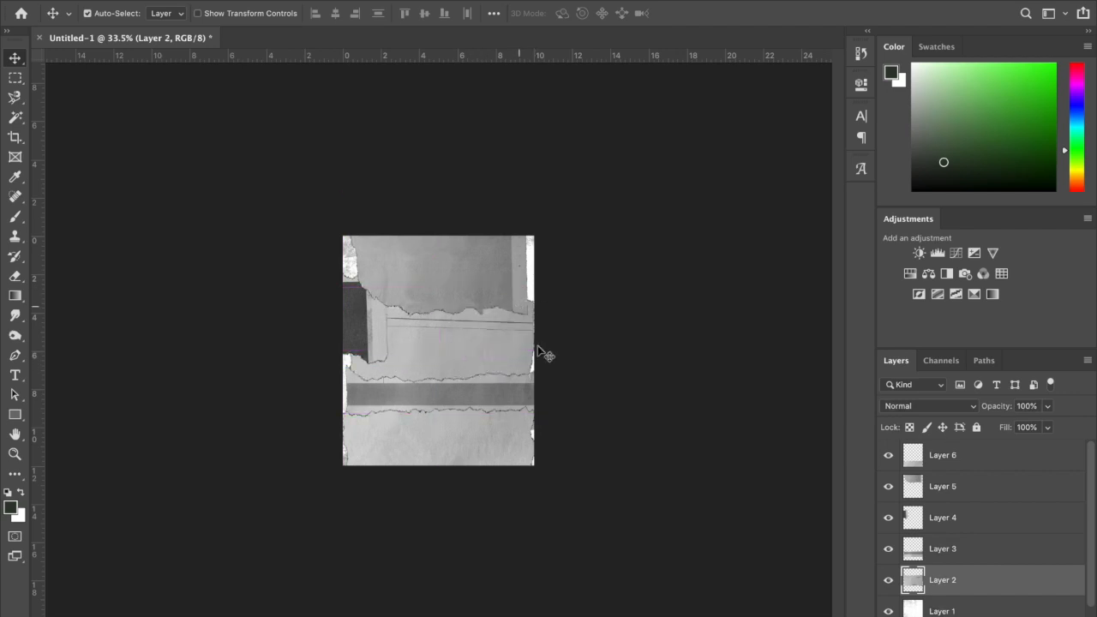
Step: Hide Layer 5 and Layer 3, and move the double-lined clipping on Layer 2 slightly upward
click(474, 283)
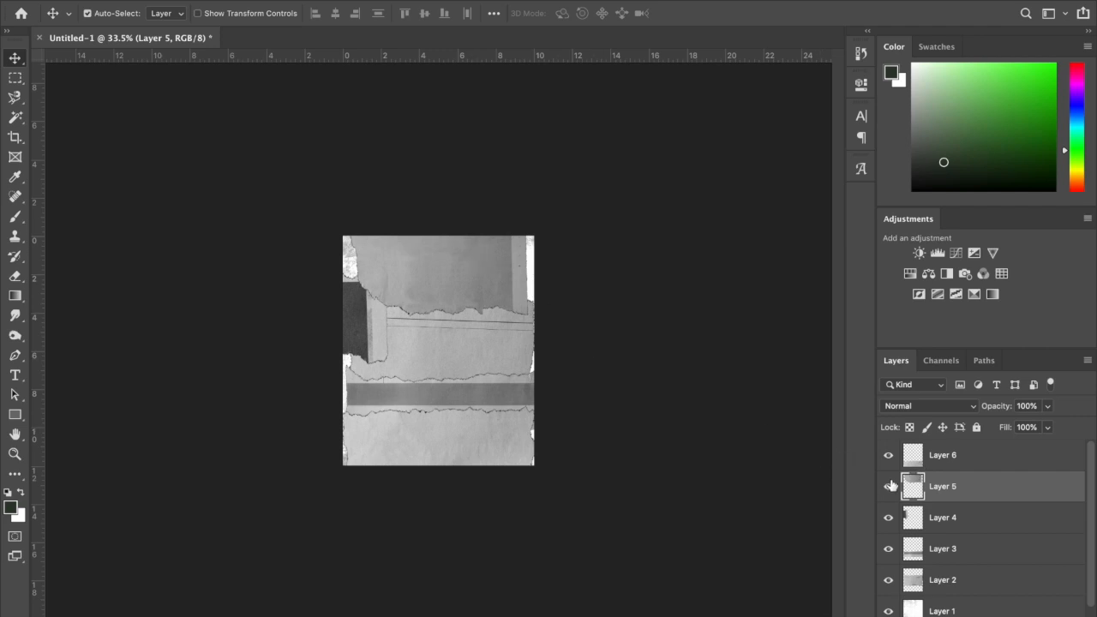
click(889, 487)
click(360, 325)
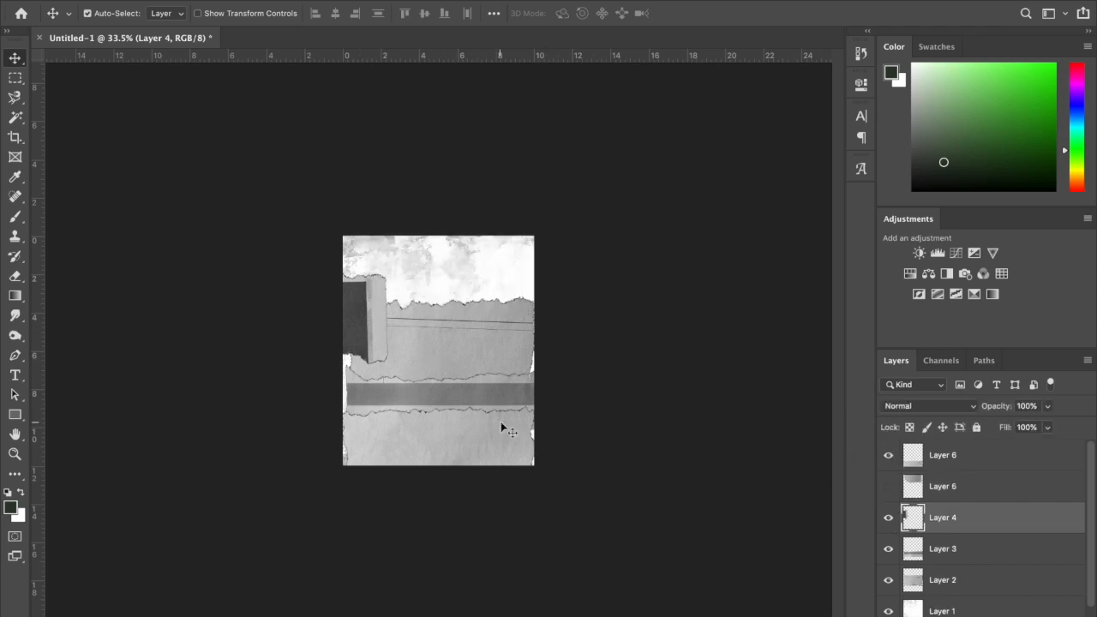
click(481, 391)
click(889, 549)
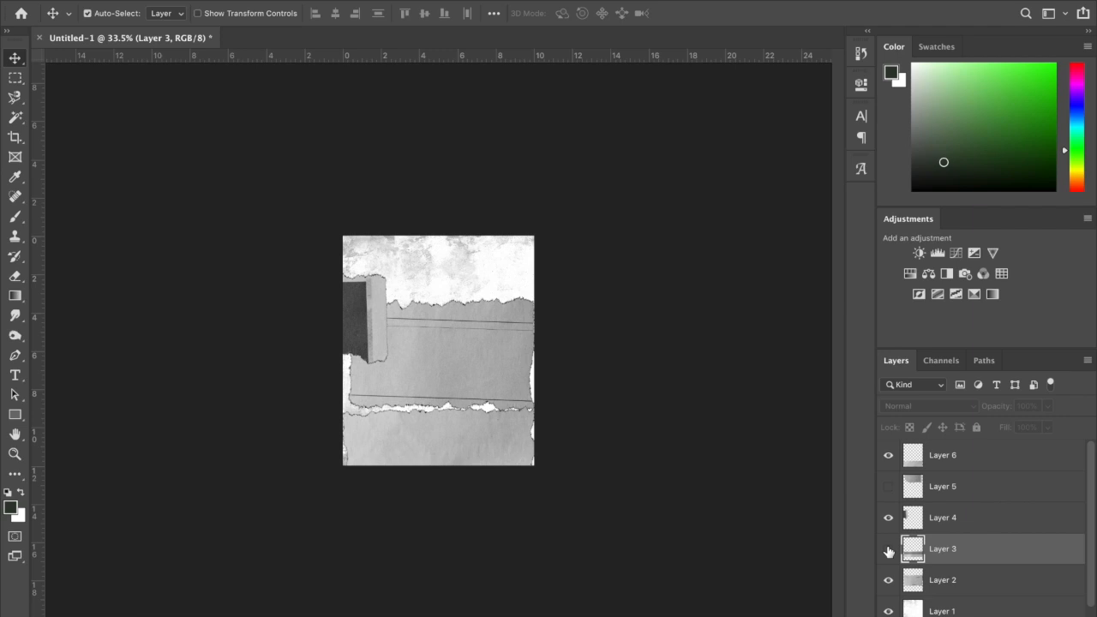
click(889, 486)
click(889, 486)
mouse_move(485, 355)
mouse_down()
mouse_move(487, 409)
mouse_move(490, 355)
mouse_up()
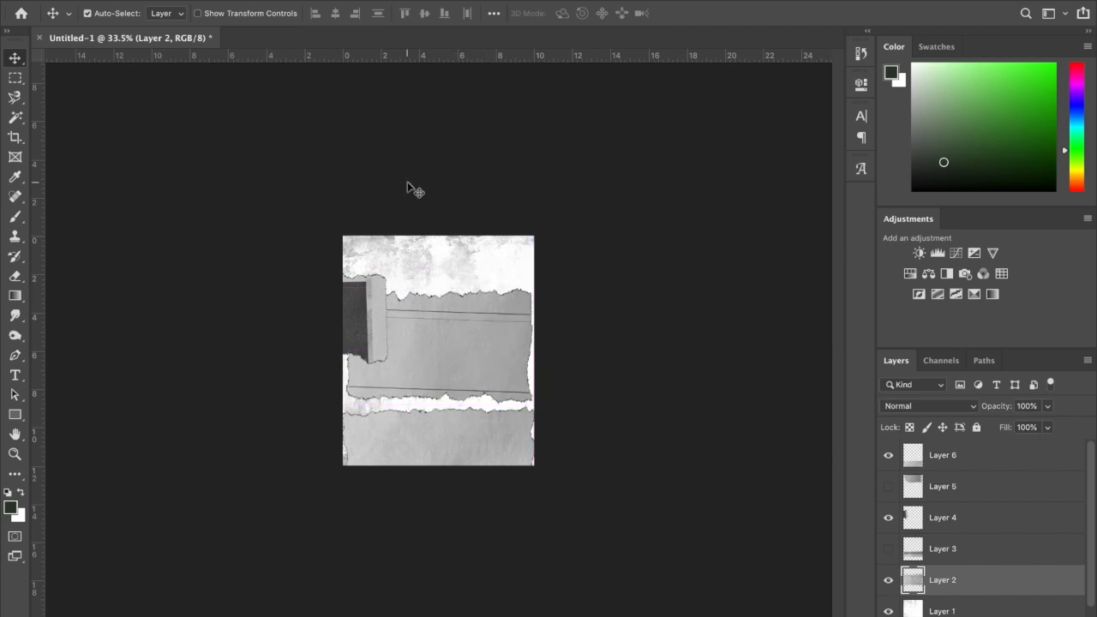
Step: Lower the double-lined clipping on Layer 2 slightly, hide Layer 6, and make Layer 2 the active layer
drag(451, 321, 450, 340)
click(464, 446)
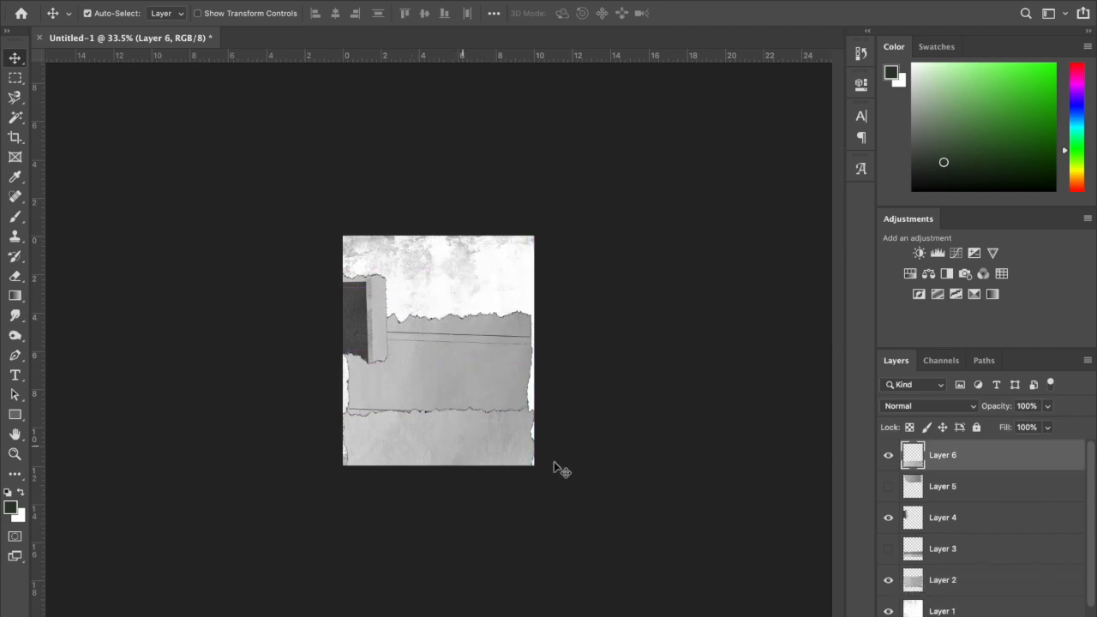
click(889, 455)
click(460, 351)
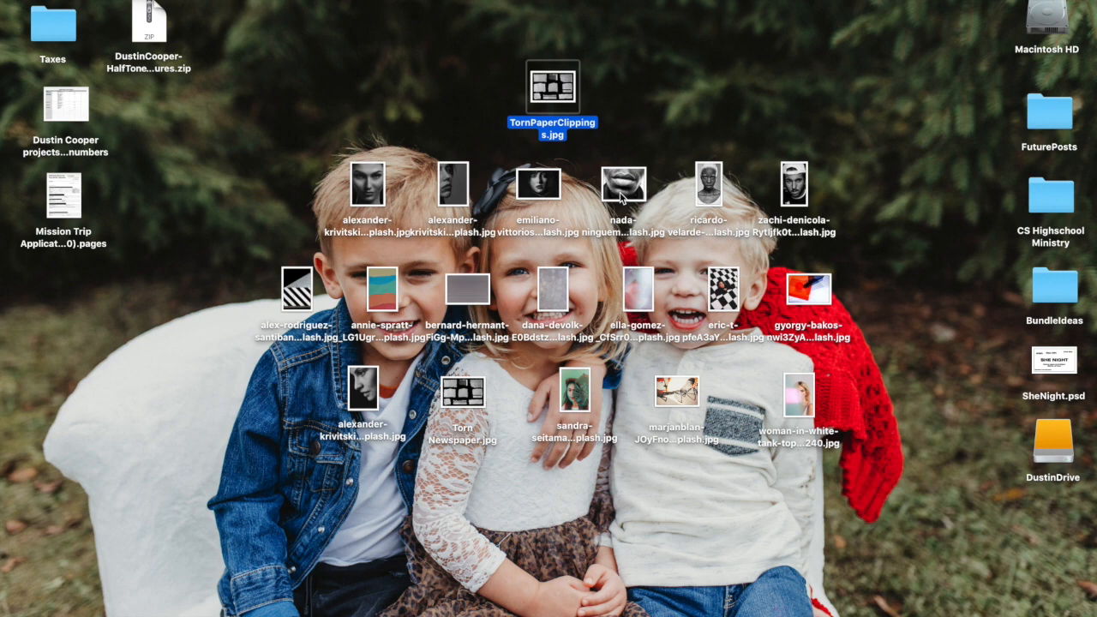
Step: Open the black-and-white close-up lips photo from the desktop in Photoshop
click(666, 166)
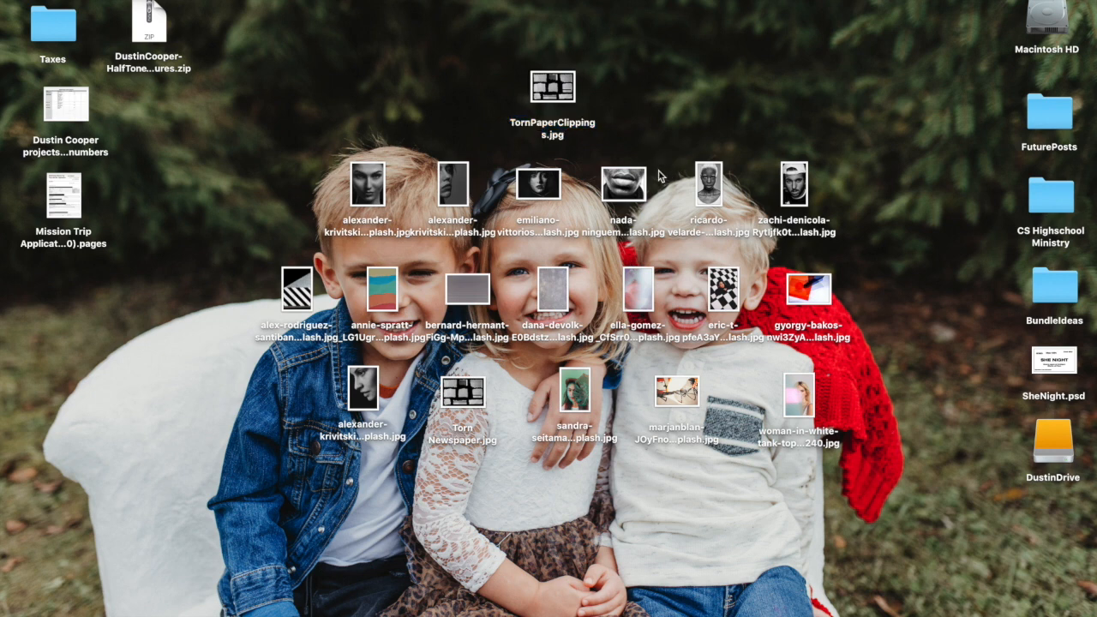
click(634, 181)
right_click(634, 182)
mouse_move(651, 199)
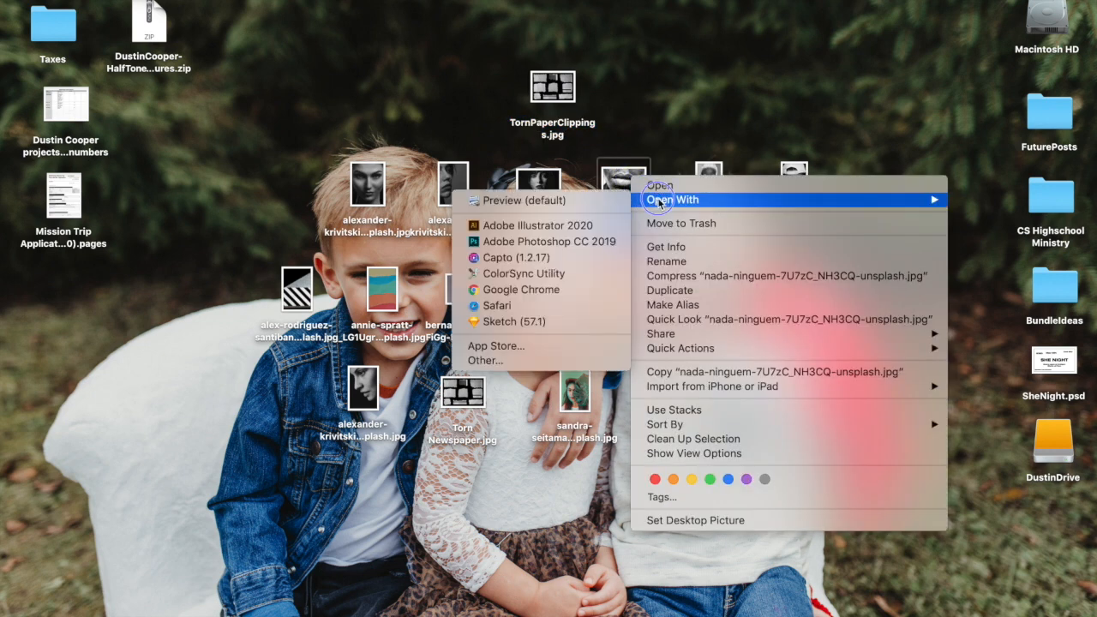
click(607, 243)
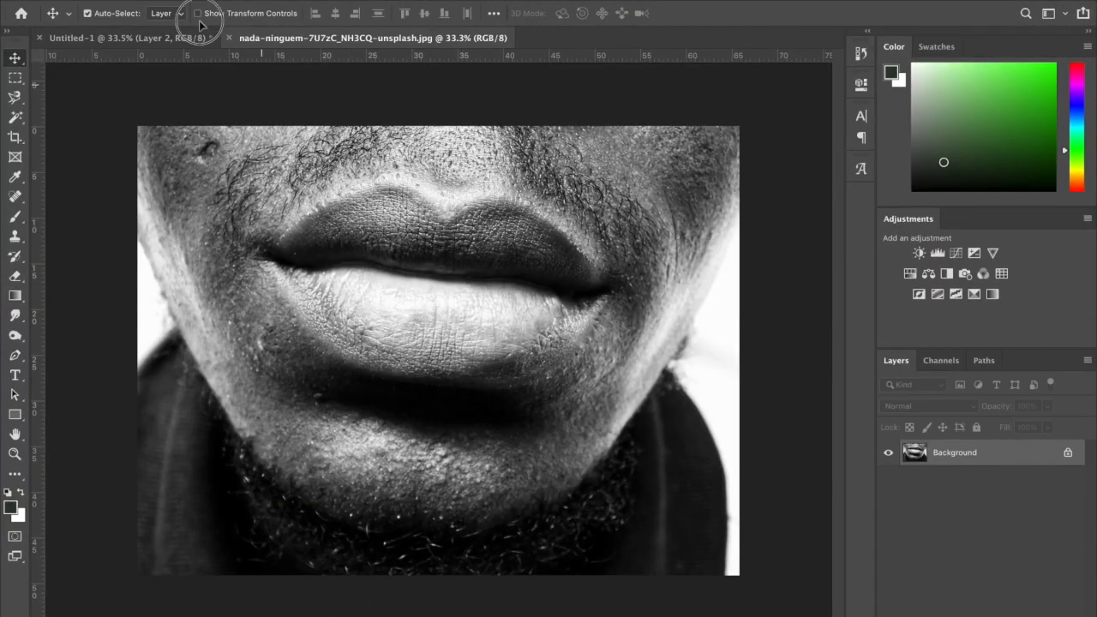
Step: Place the lips photo in the poster directly above Layer 2 and clip it to that torn-paper layer
drag(196, 43, 460, 369)
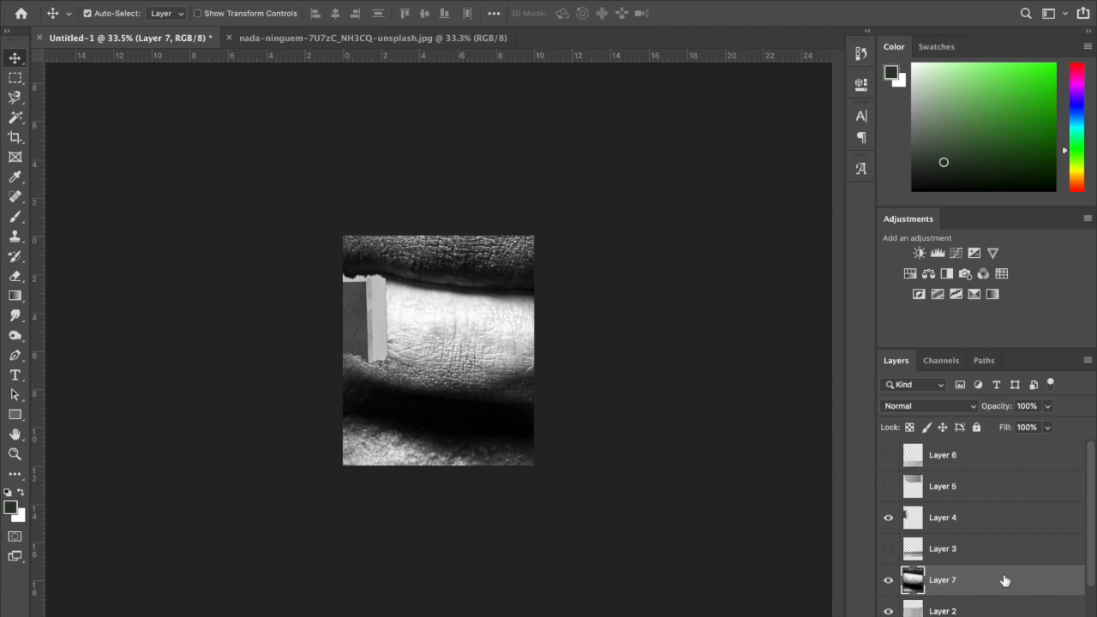
scroll(1018, 581, down, 2)
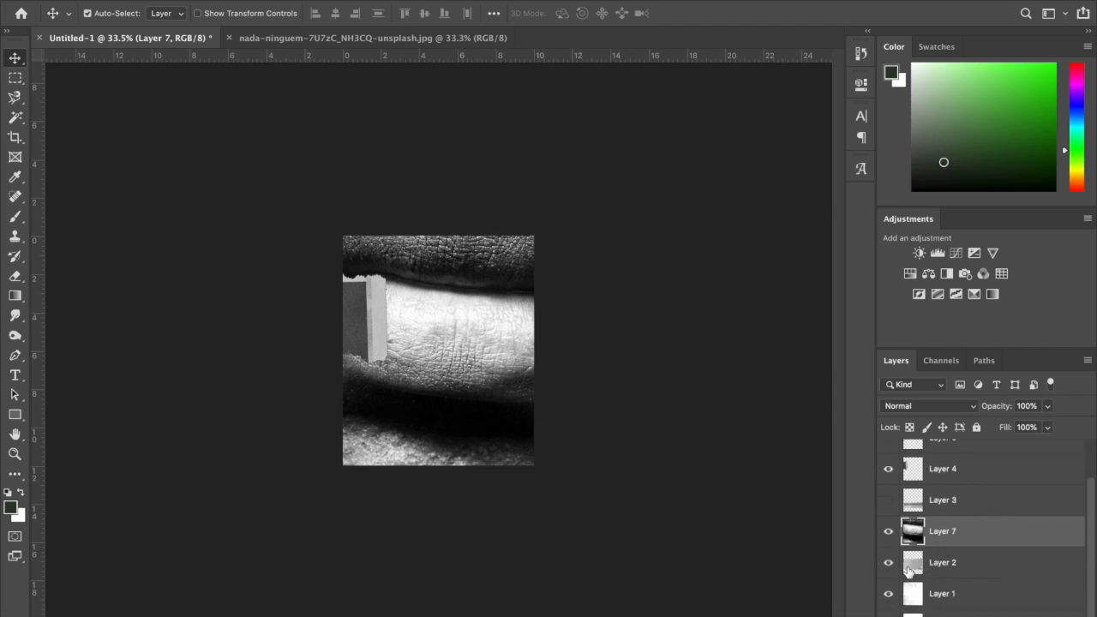
right_click(985, 531)
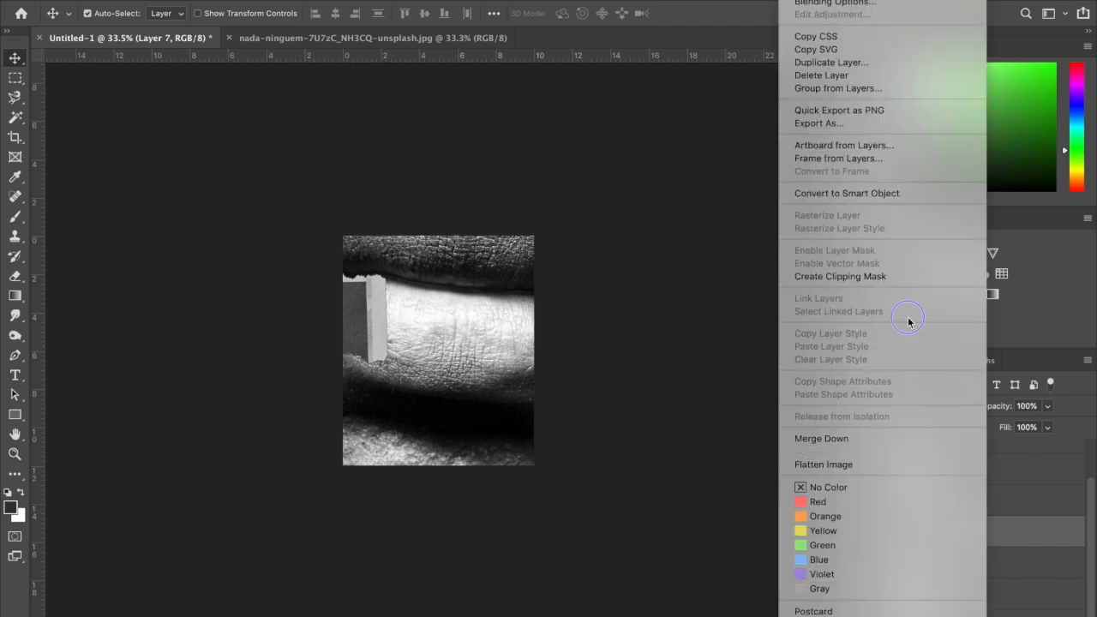
click(886, 277)
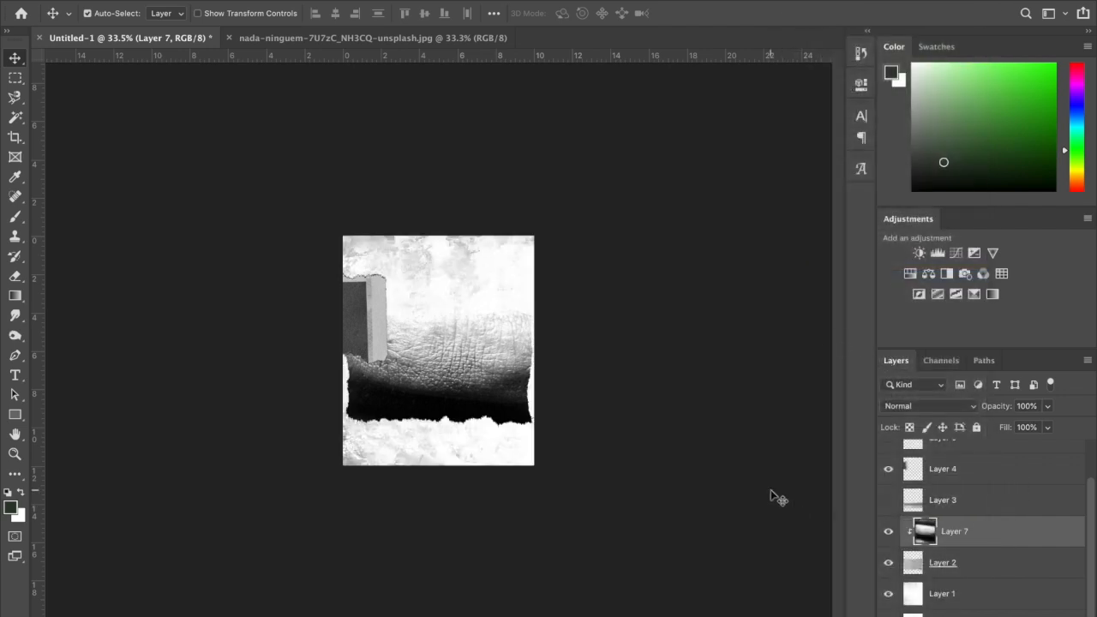
Step: Scale the lips photo on Layer 7 to about 32% and position the mouth and chin within the torn clipping
key(ctrl+t)
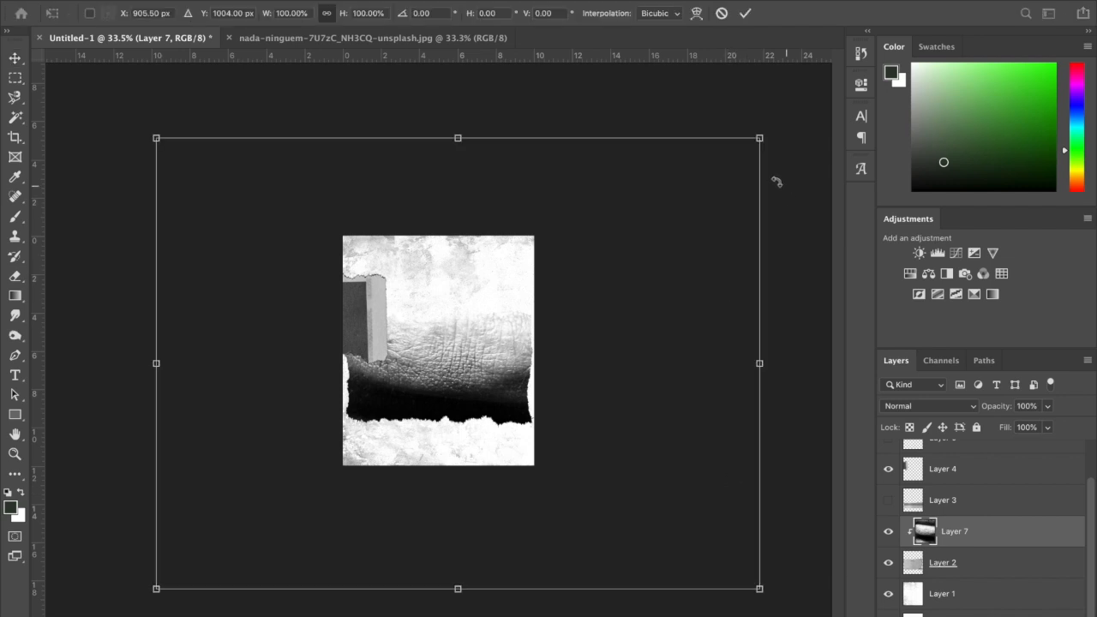
drag(762, 136, 505, 303)
drag(455, 339, 495, 351)
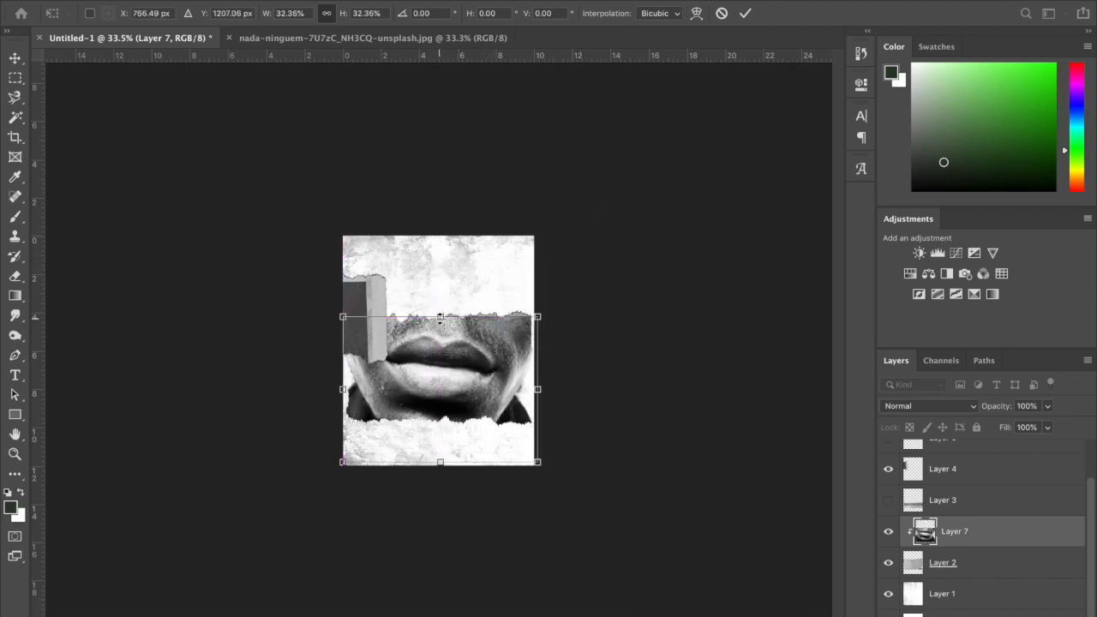
key(Return)
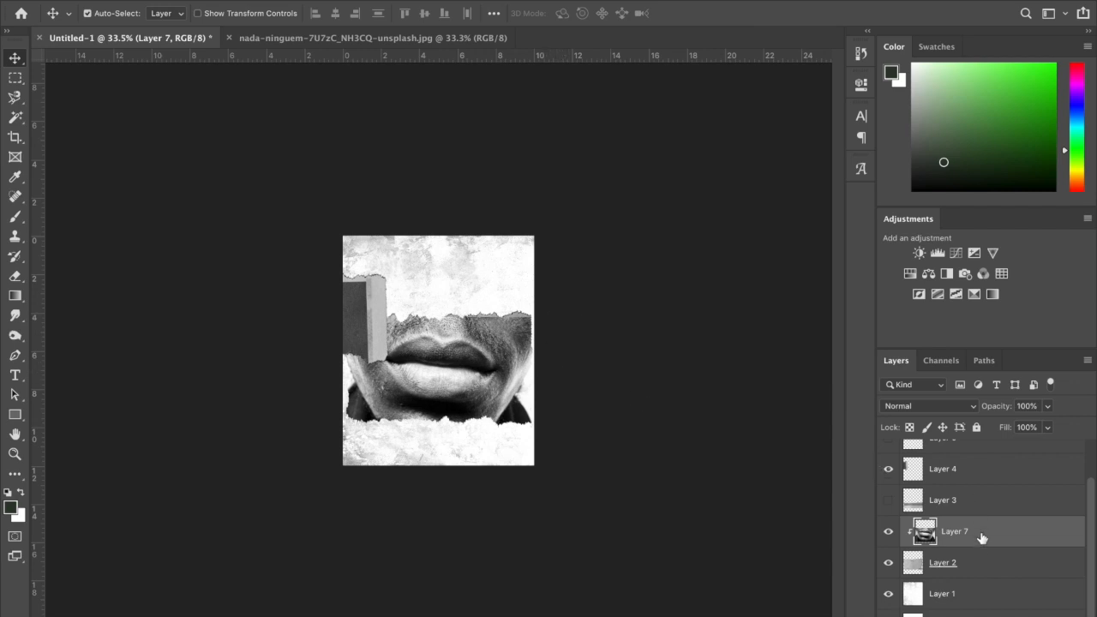
Step: Scale Layer 7 and Layer 2 down together slightly and centre the lips clipping horizontally on the poster
shift+click(977, 564)
key(ctrl+t)
drag(538, 300, 513, 322)
drag(476, 356, 489, 356)
key(Return)
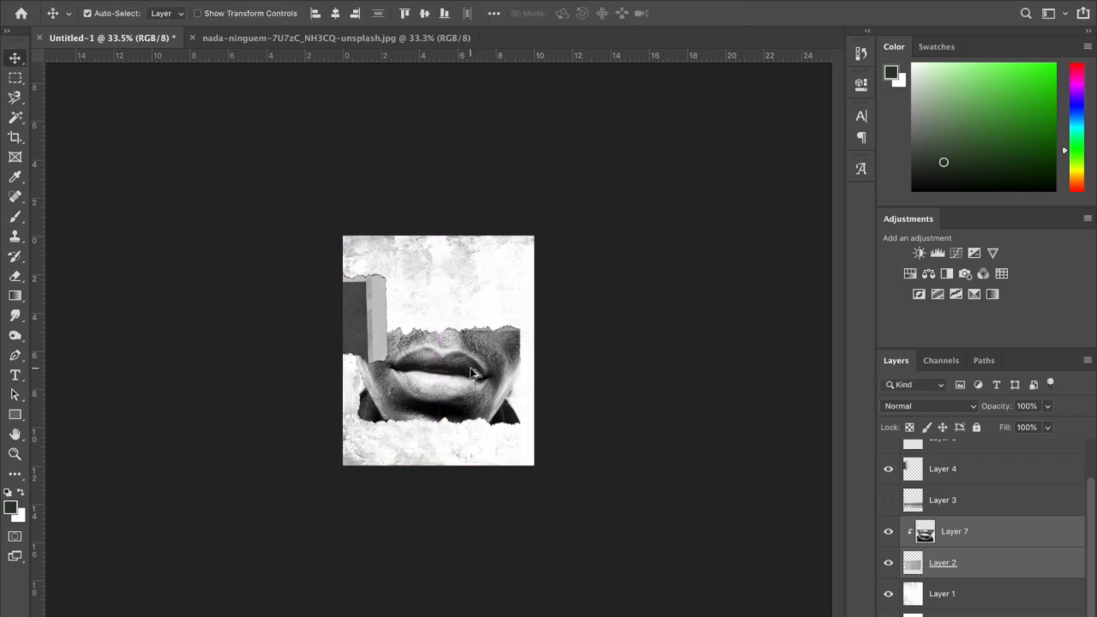
Step: Increase the contrast of the lips photo on Layer 7 with Levels, using input black 71 and input white 197
scroll(472, 373, up, 3)
click(990, 531)
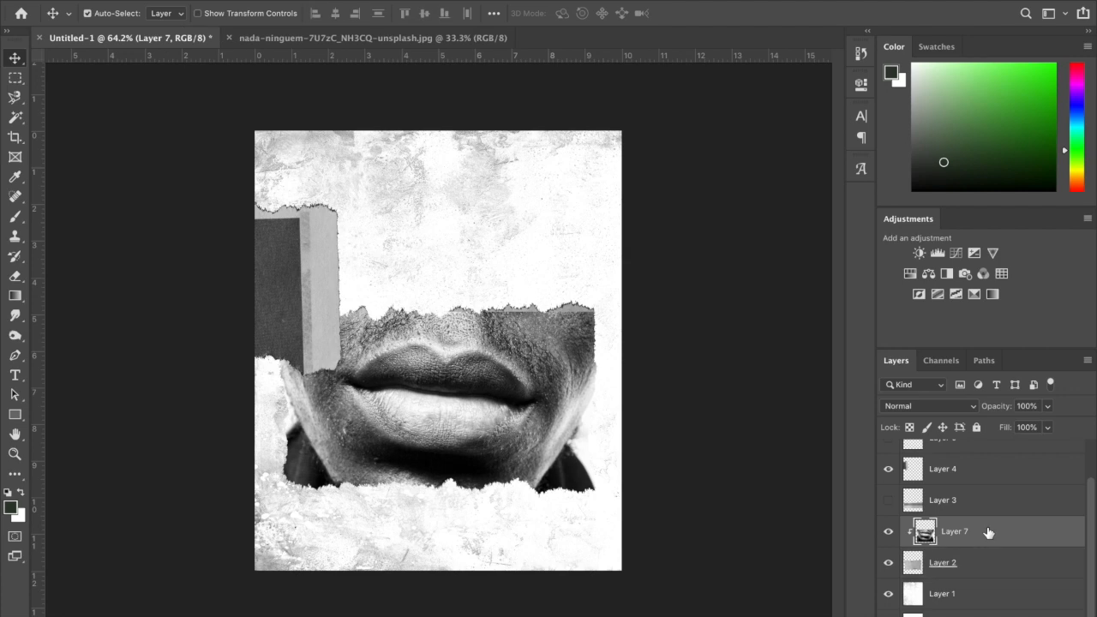
click(214, 0)
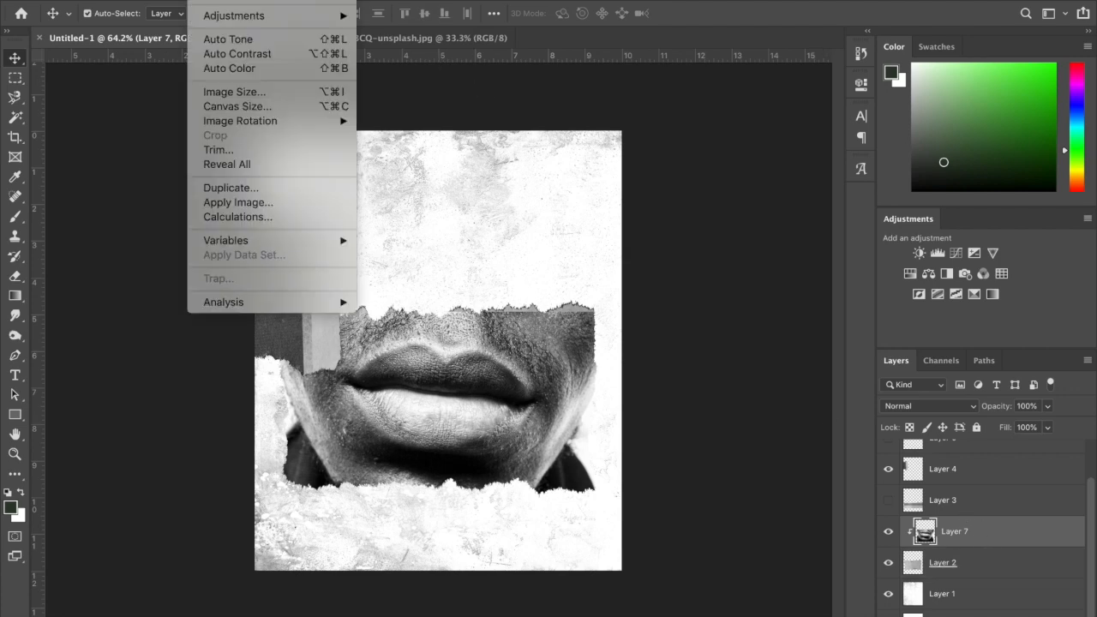
mouse_move(248, 15)
click(457, 34)
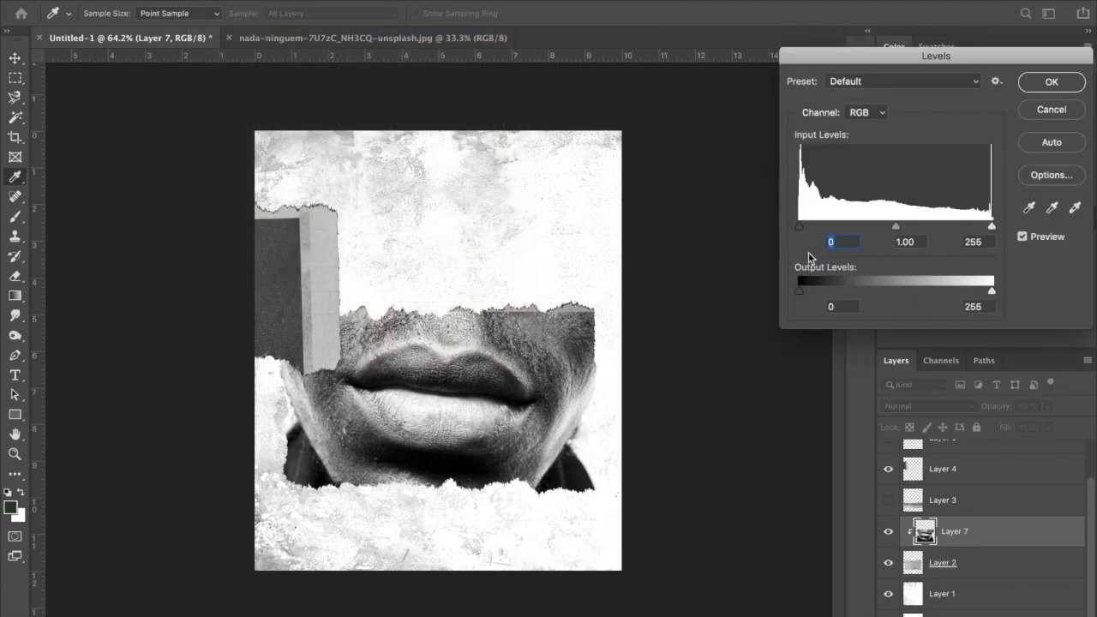
drag(798, 229, 852, 226)
drag(994, 229, 949, 229)
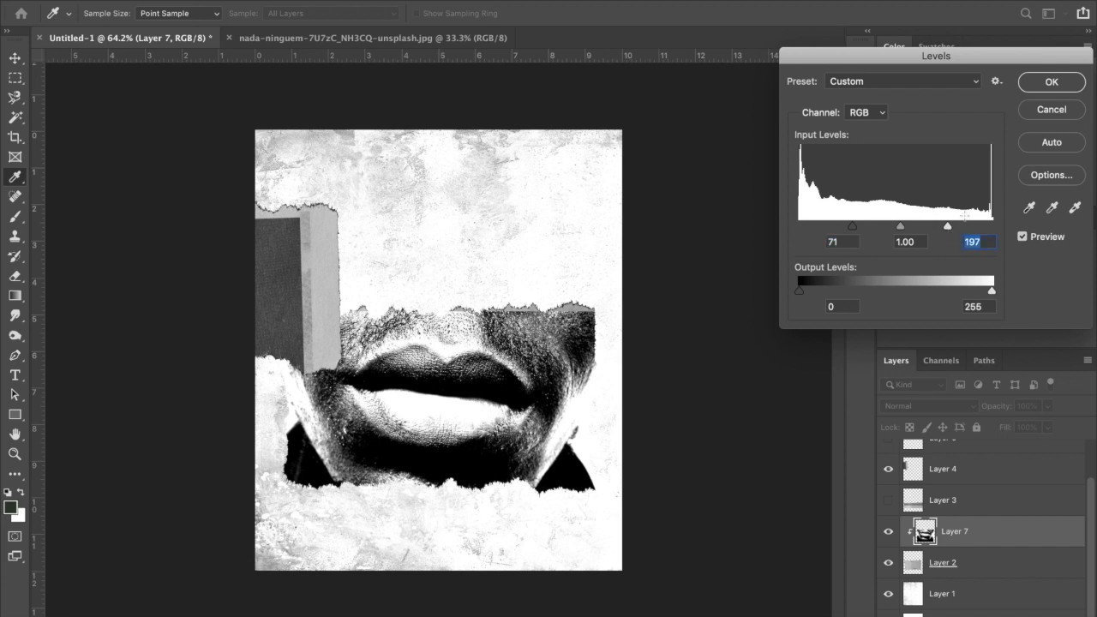
click(1052, 82)
key(v)
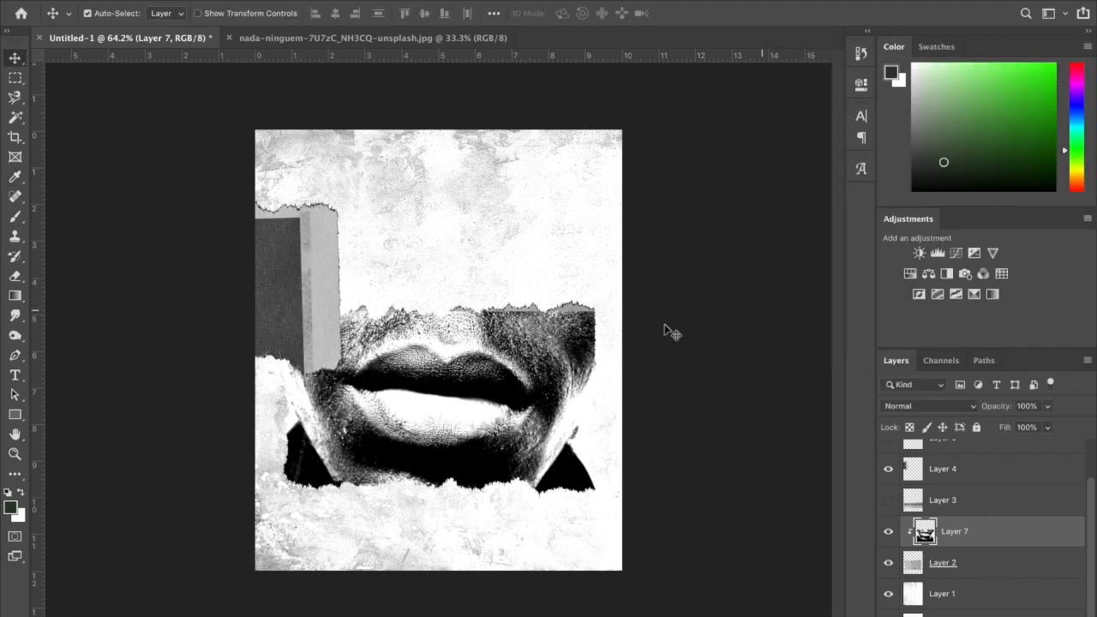
Step: Transform the lips photo within its clipping so the image reaches the upper torn edge
key(ctrl+t)
drag(577, 358, 580, 347)
key(Return)
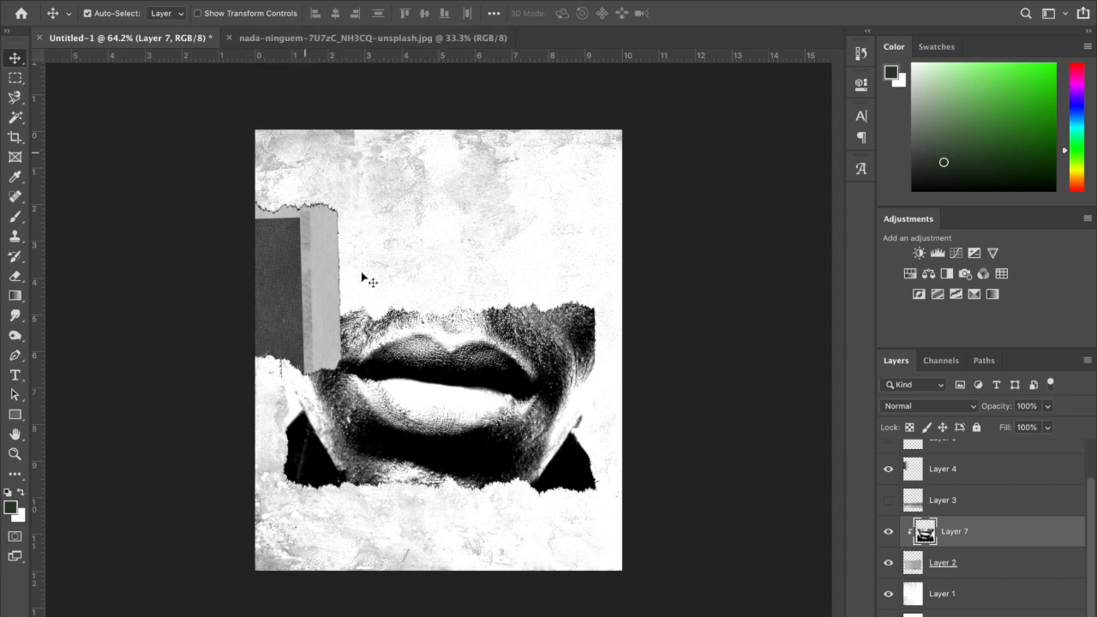
Step: Move the dark clipping on Layer 4 up and to the right, and close the lips photo document
drag(328, 278, 382, 238)
click(230, 38)
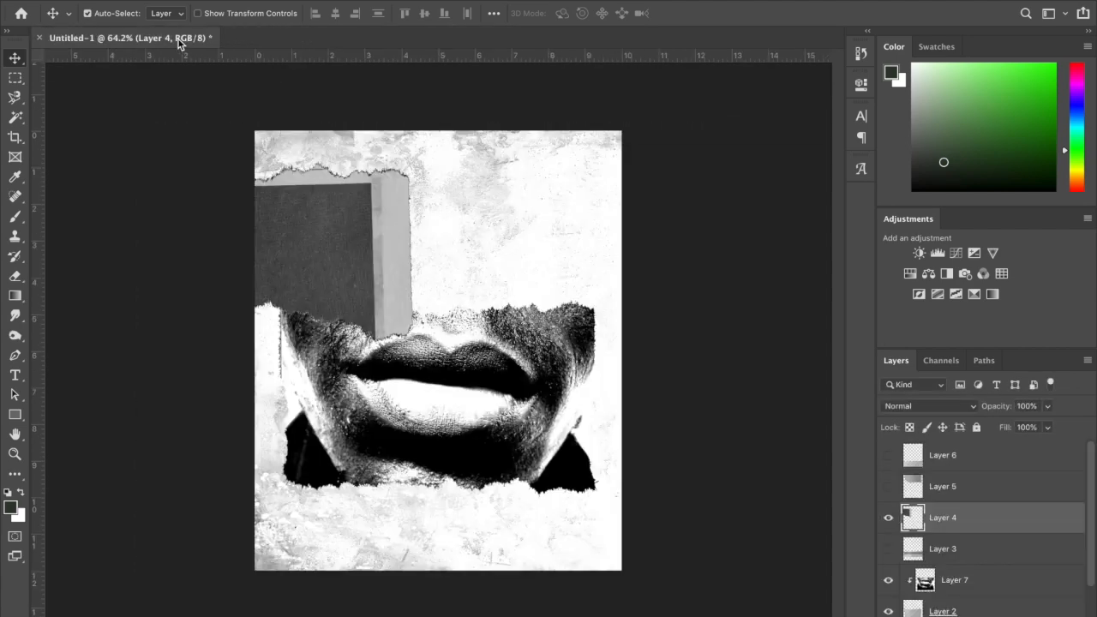
Step: Open the desktop portrait of the man in the backwards white cap in Photoshop
click(25, 1)
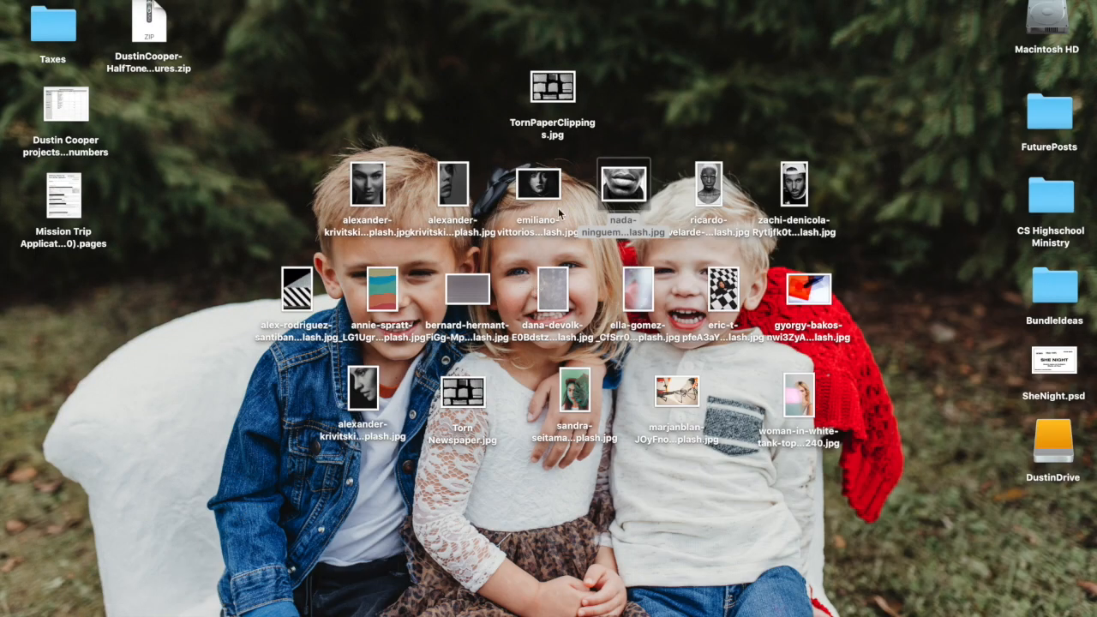
click(555, 221)
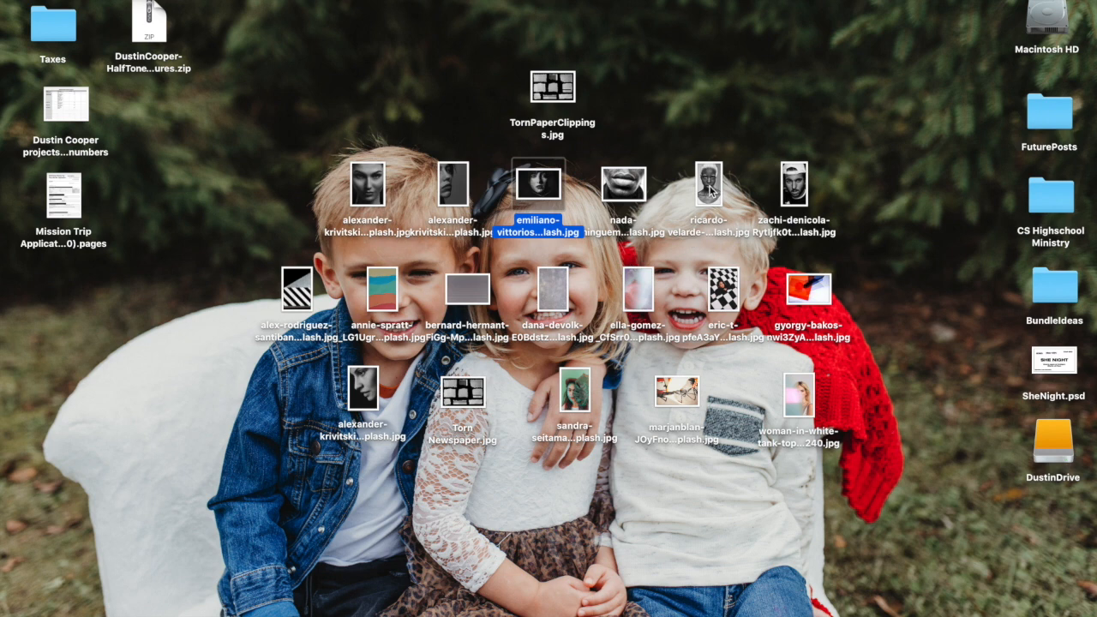
click(801, 201)
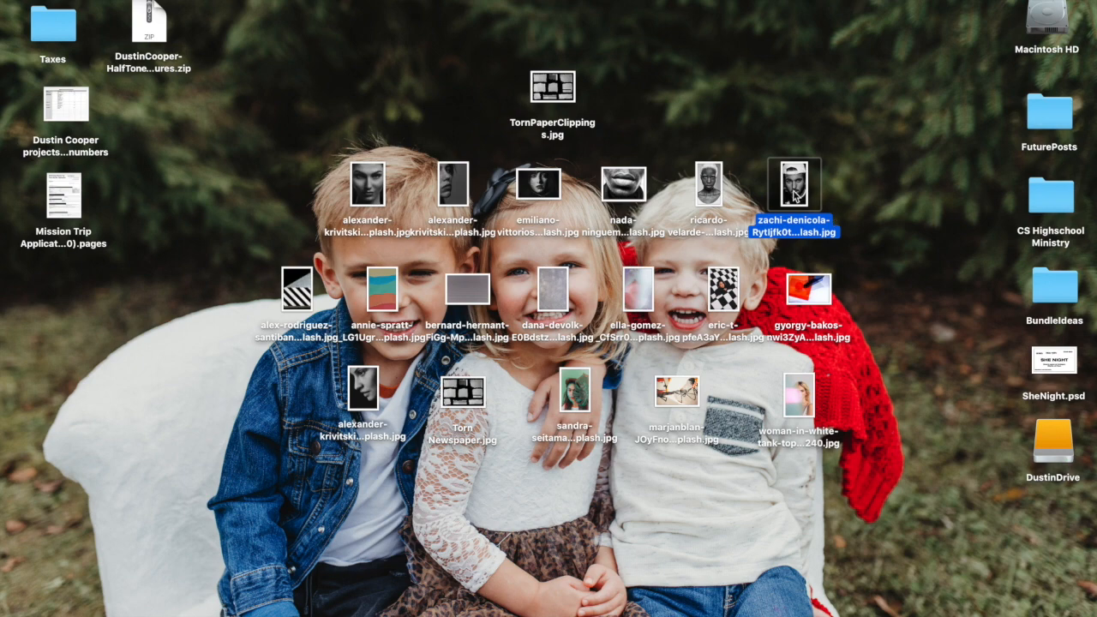
right_click(795, 195)
mouse_move(823, 212)
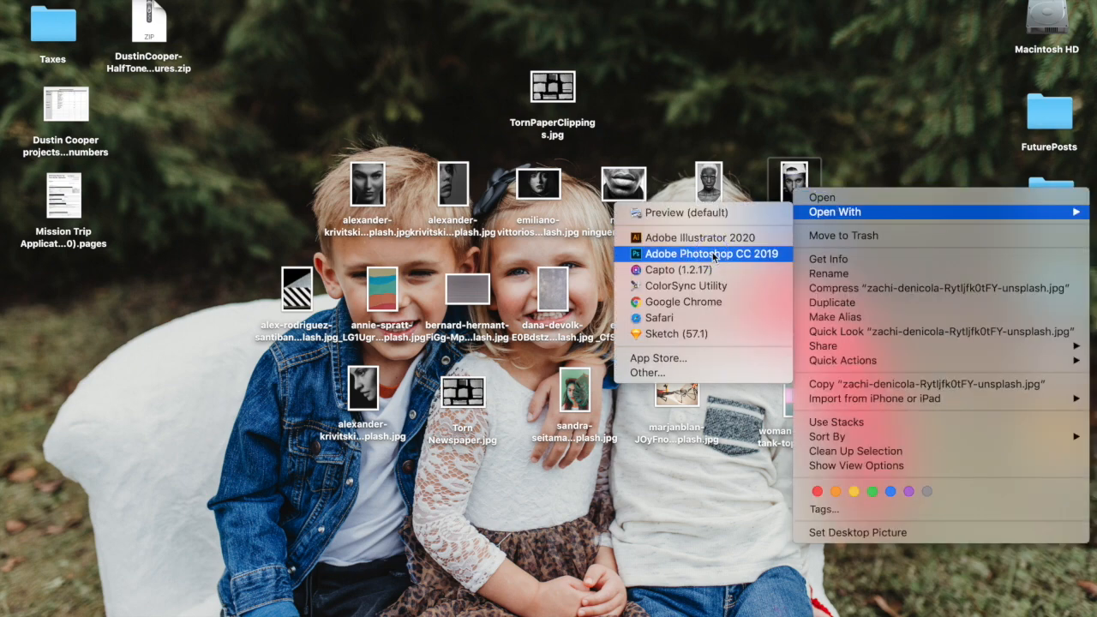
click(713, 255)
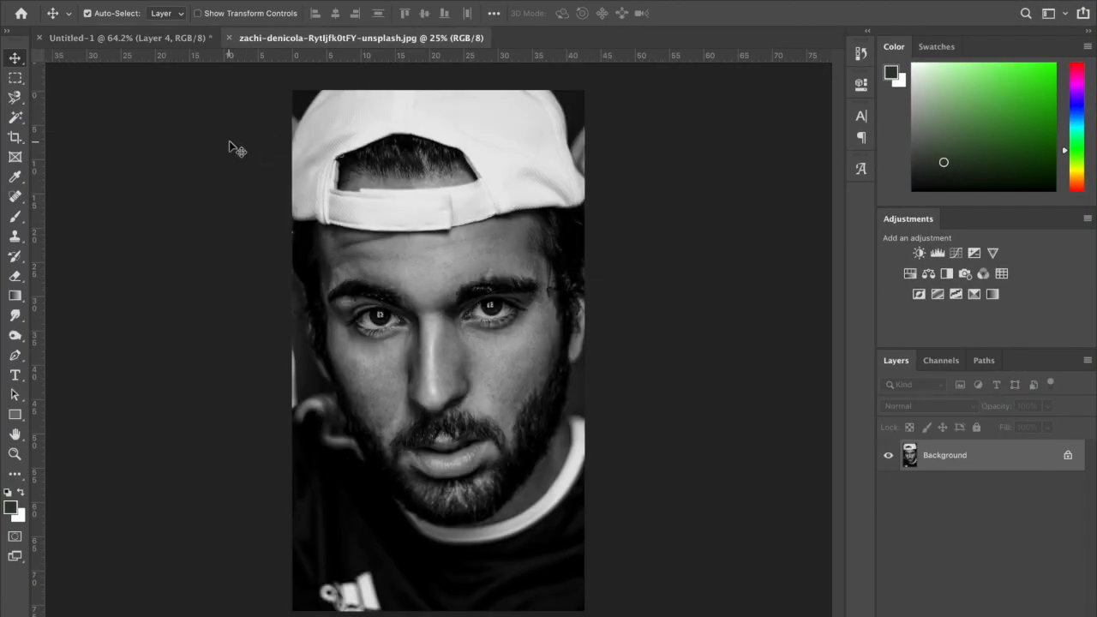
Step: Copy a rectangle around the eye and cheek at the portrait's left side to a new layer and bring it into the poster
click(15, 77)
drag(15, 83, 34, 80)
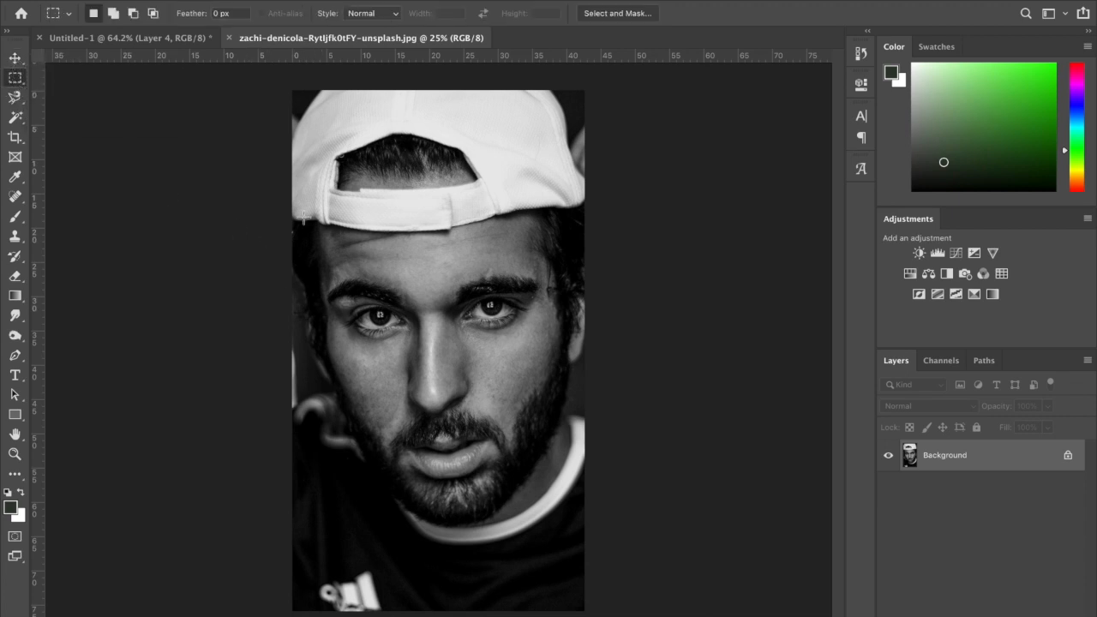
drag(298, 248, 428, 416)
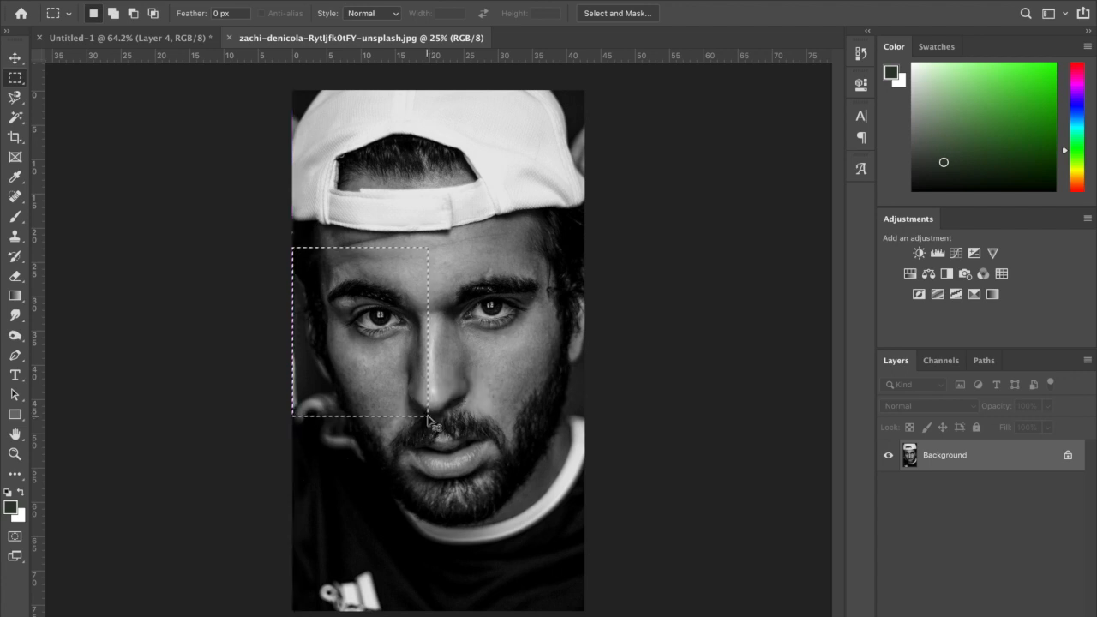
key(ctrl+j)
click(19, 62)
drag(301, 259, 334, 260)
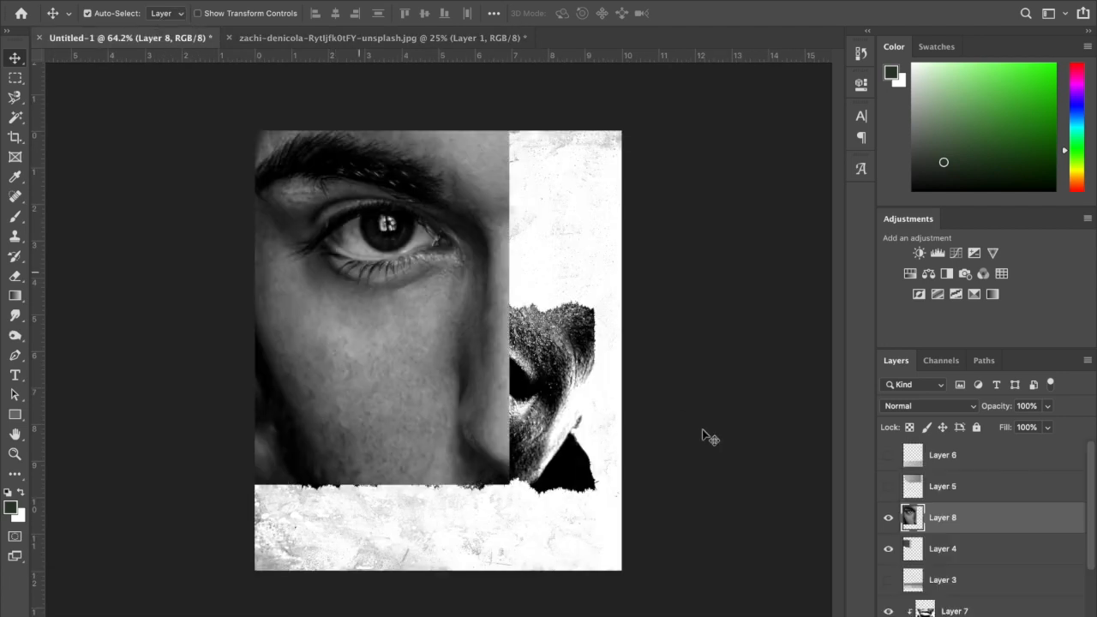
Step: Clip the eye photo to Layer 4, scale it to about 55%, and position the eye within the torn piece
right_click(992, 524)
click(845, 277)
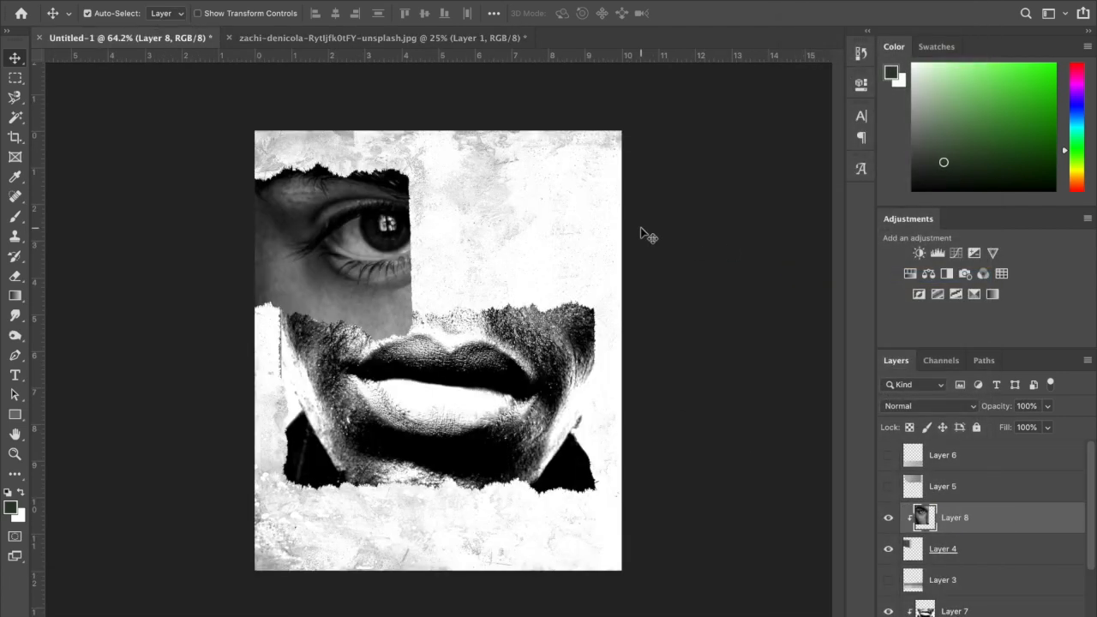
key(ctrl+t)
drag(509, 266, 394, 253)
drag(439, 257, 373, 271)
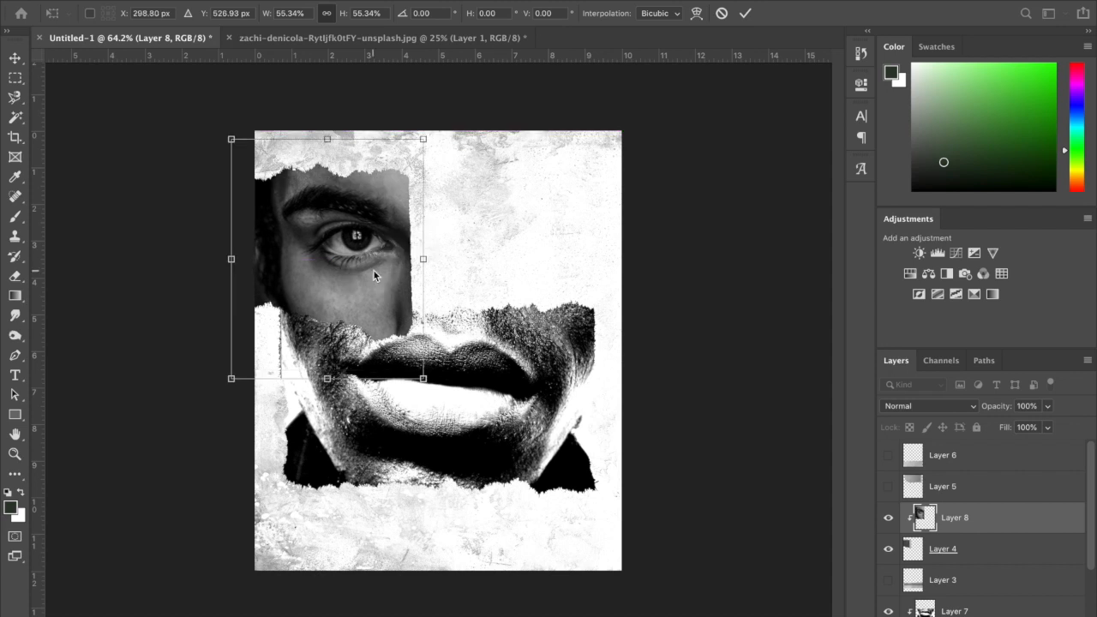
key(Return)
Step: Shift Layer 8 and Layer 4 upward together until the eye clipping reaches the poster's top edge
shift+click(987, 548)
key(shift+Up)
key(shift+Up)
key(shift+Up)
key(shift+Up)
key(shift+Up)
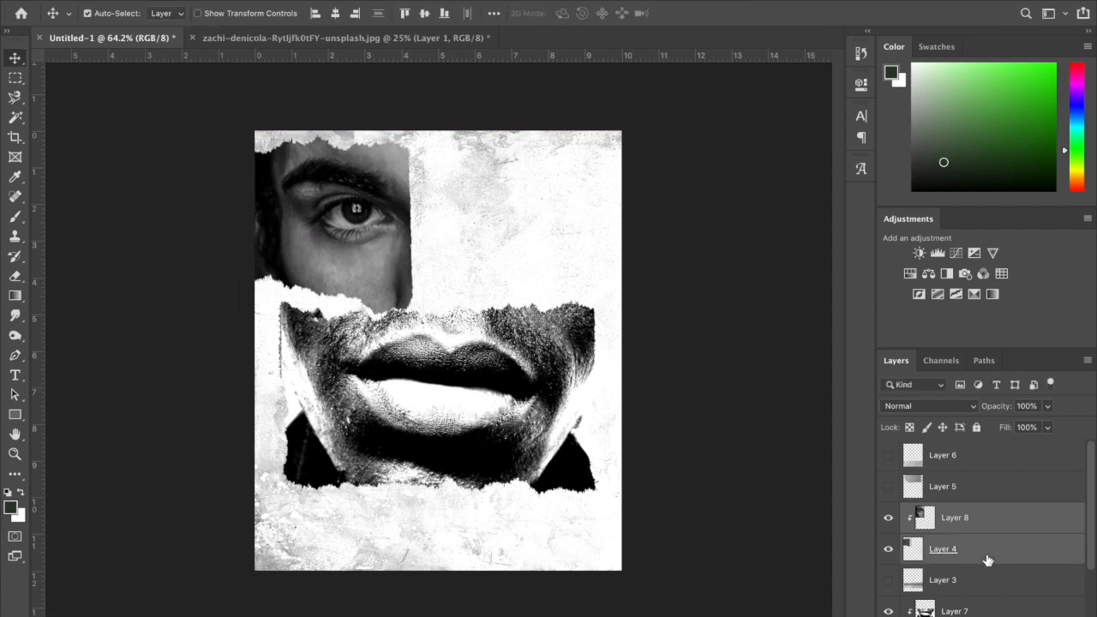
key(shift+Up)
key(shift+Up)
key(shift+Up)
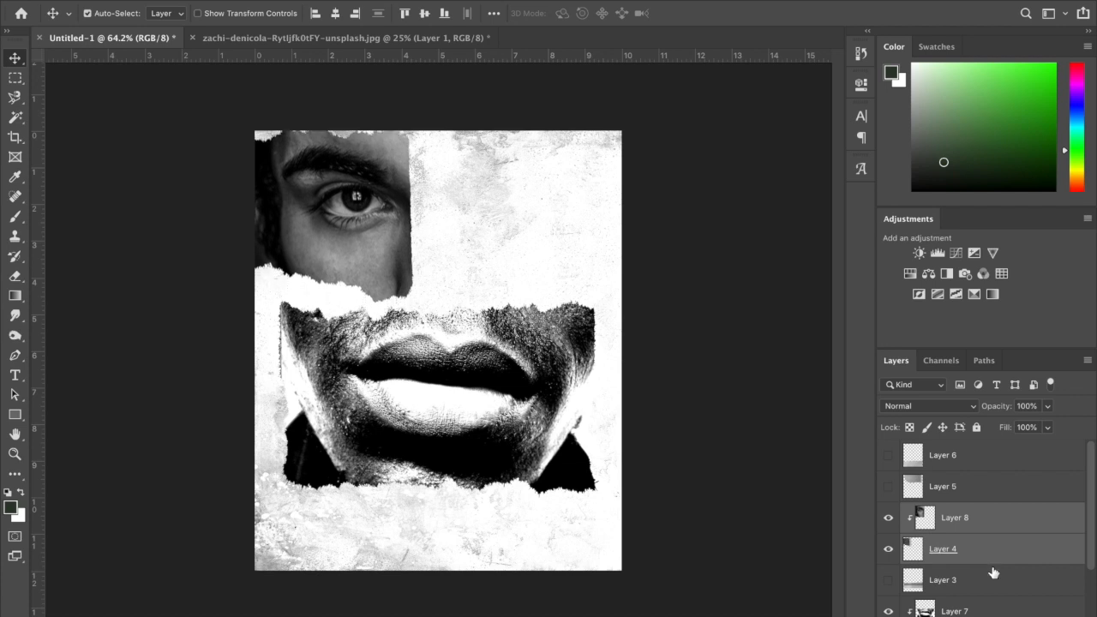
Step: Select Layers 8, 4, 7 and 2 and shift the eye and lips clippings down the poster together
click(994, 521)
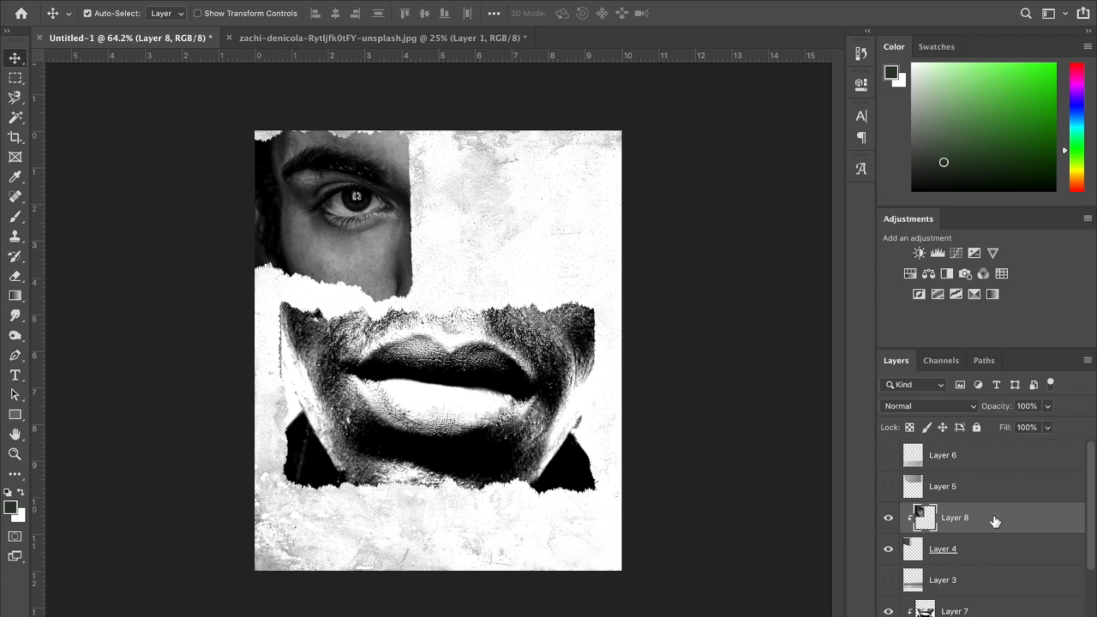
shift+click(989, 546)
scroll(988, 549, down, 3)
super+click(985, 543)
super+click(971, 583)
key(shift+Down)
key(shift+Down)
key(shift+Down)
key(shift+Down)
key(shift+Down)
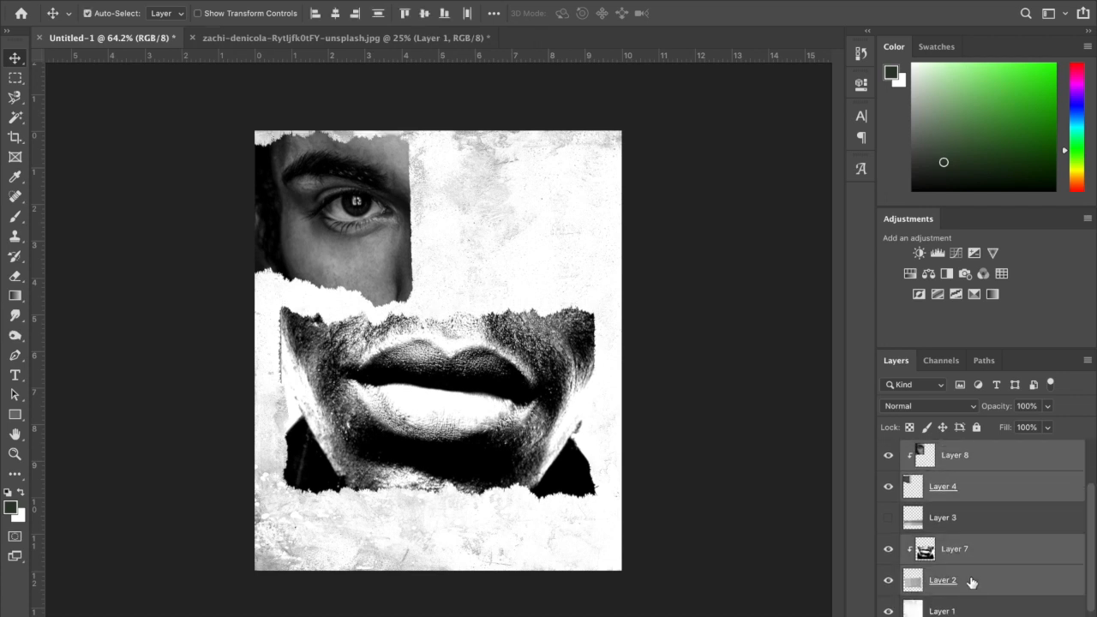
key(shift+Down)
key(shift+Down)
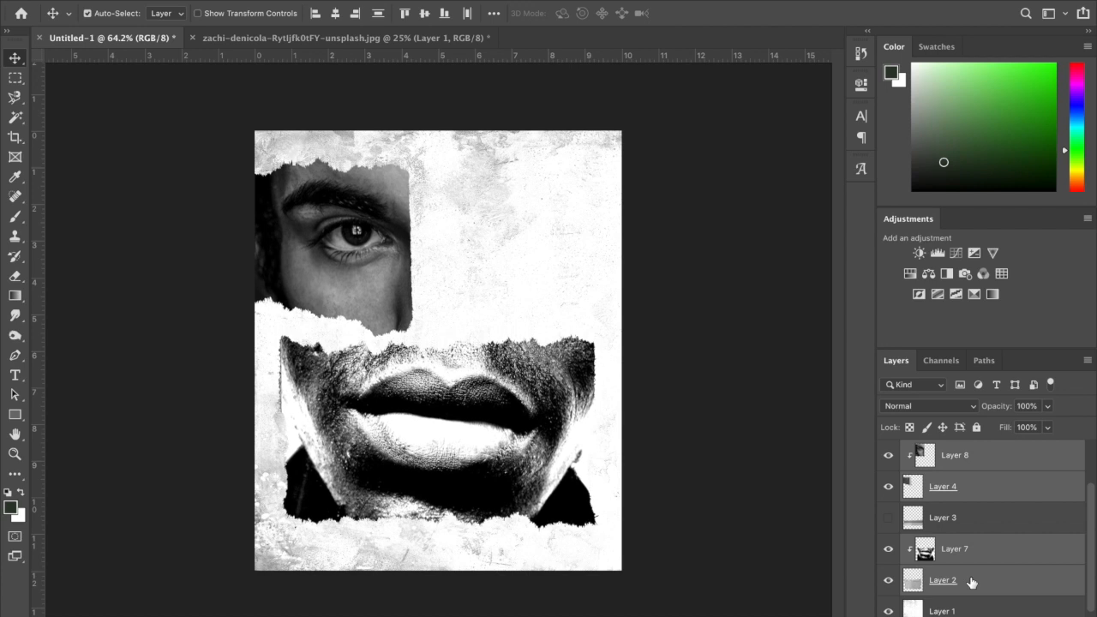
Step: Nudge the eye and lips clippings a little farther down together, leaving only Layer 2 selected
key(shift+Down)
click(1003, 575)
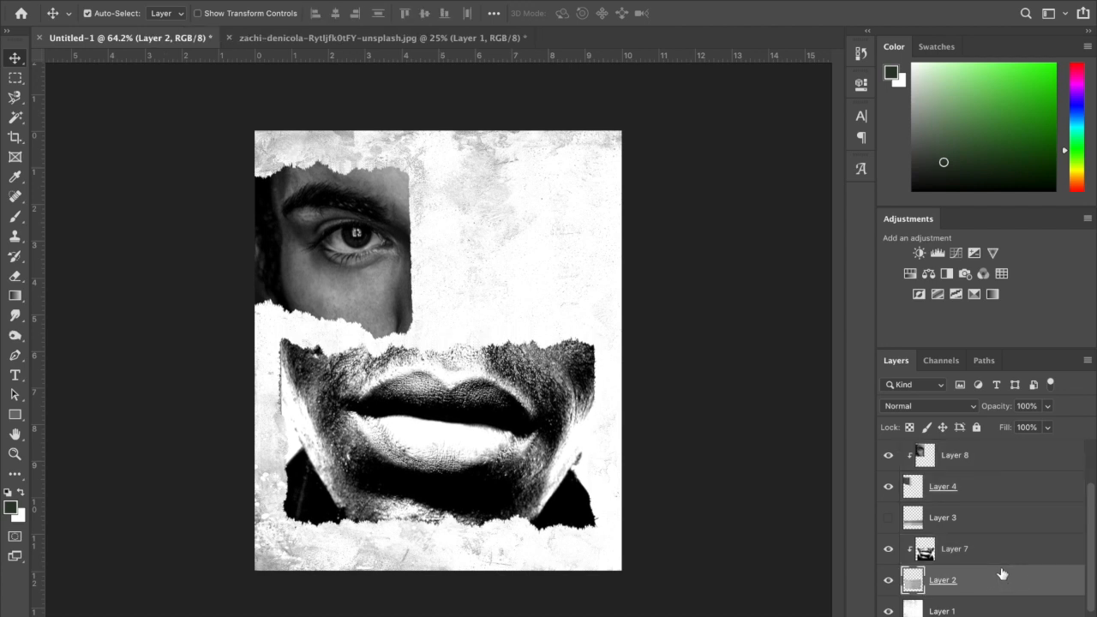
Step: Apply Levels to the eye photo on Layer 8 with input black at 48 and input white at 156
click(344, 289)
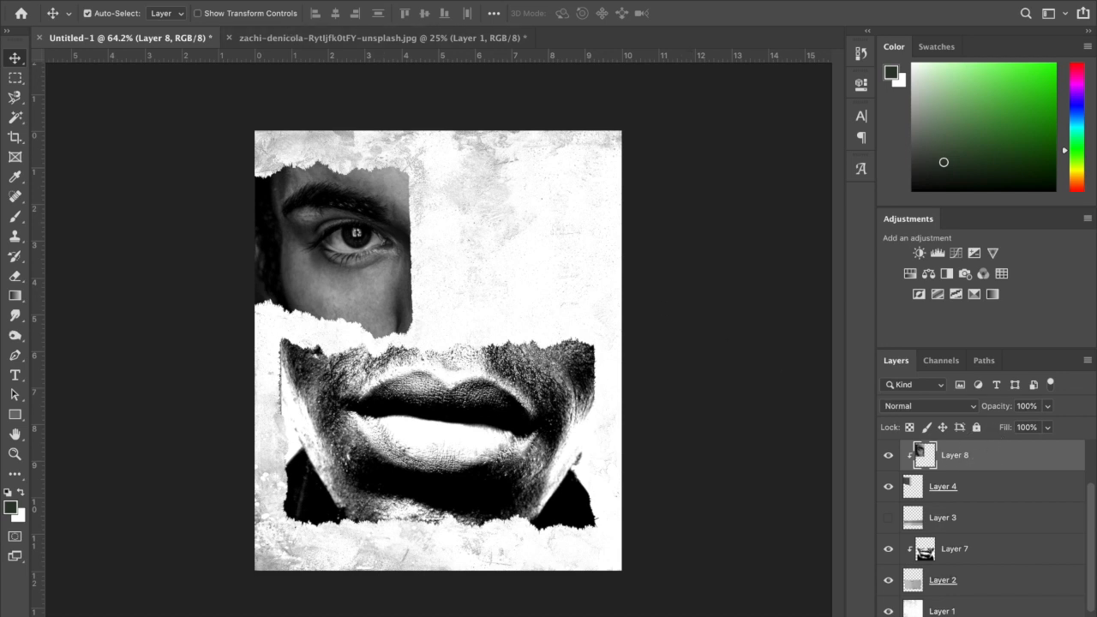
click(207, 4)
mouse_move(257, 15)
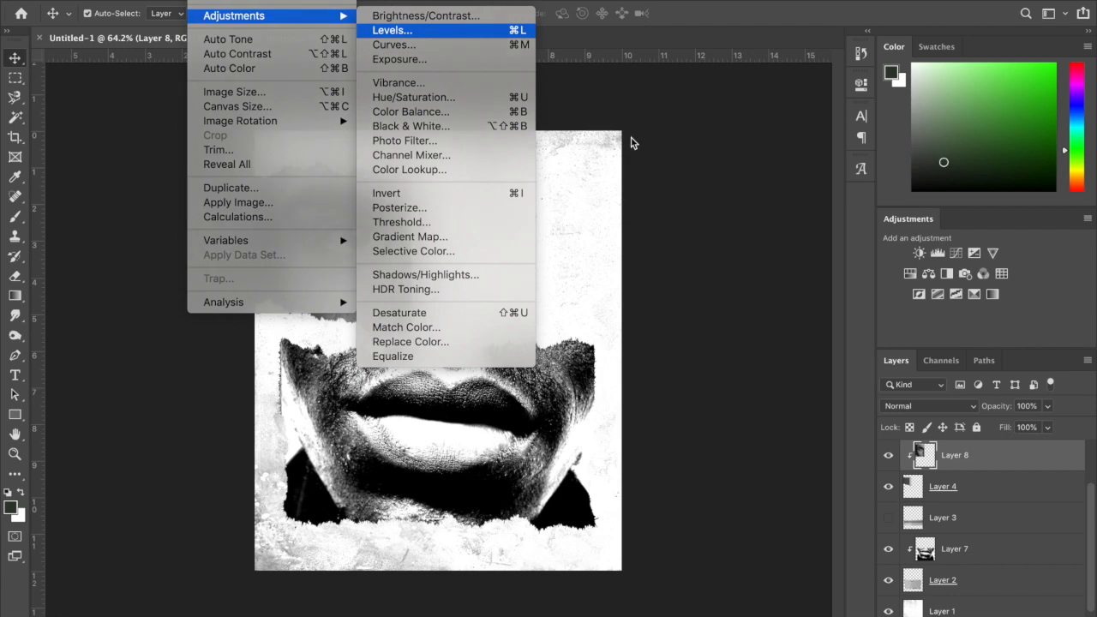
click(506, 32)
drag(992, 227, 930, 227)
drag(822, 230, 836, 229)
drag(934, 228, 919, 228)
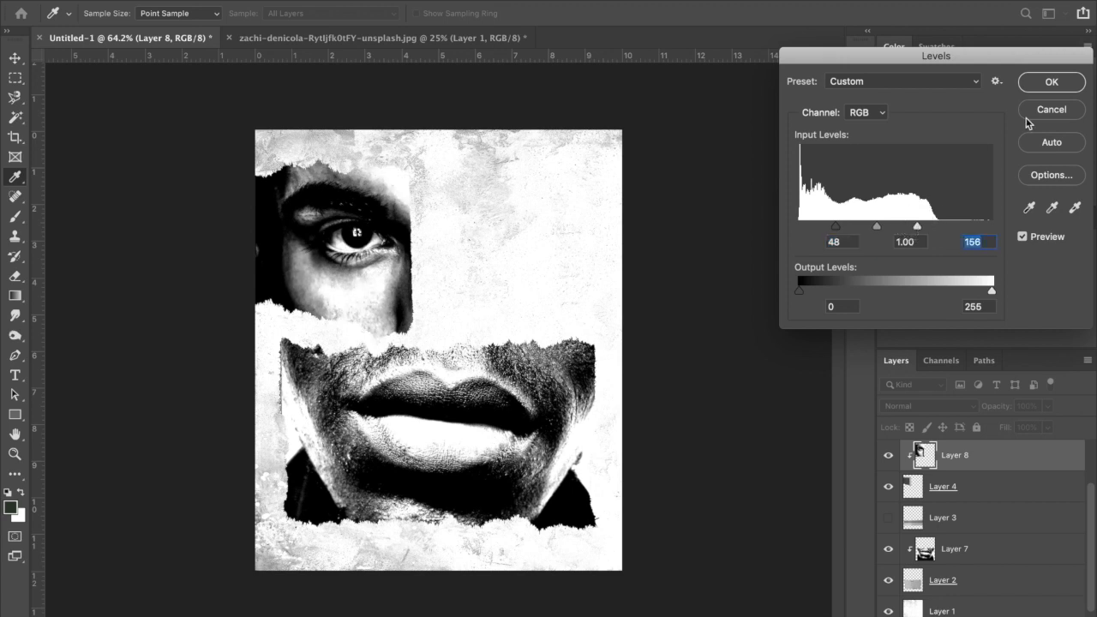
click(1052, 81)
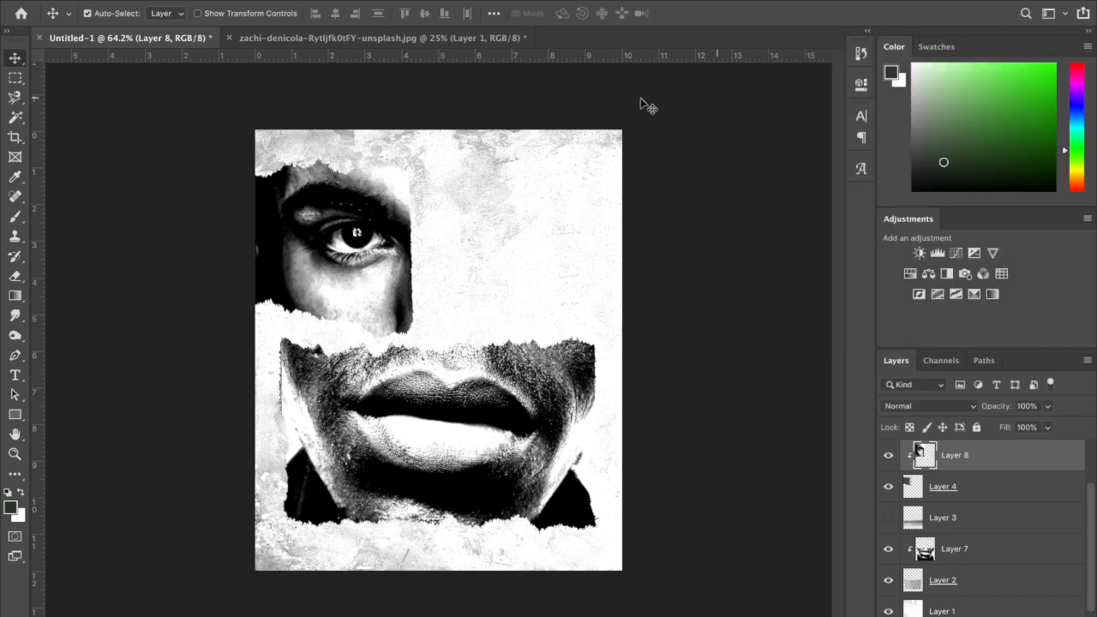
Step: Close the portrait of the man in the cap without saving its changes
click(289, 37)
click(230, 37)
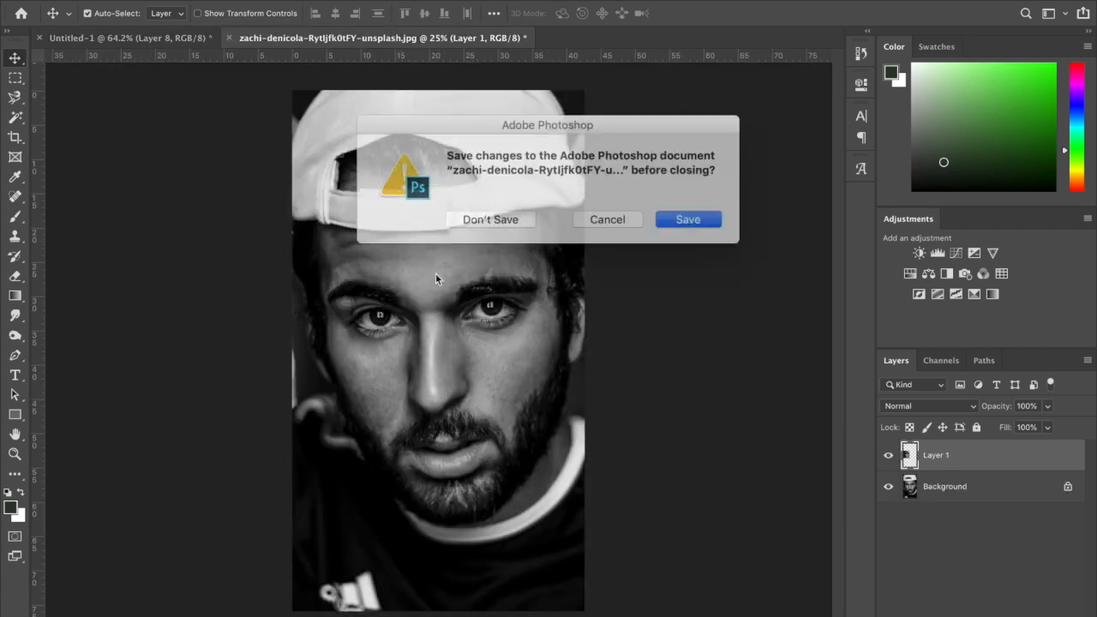
click(493, 215)
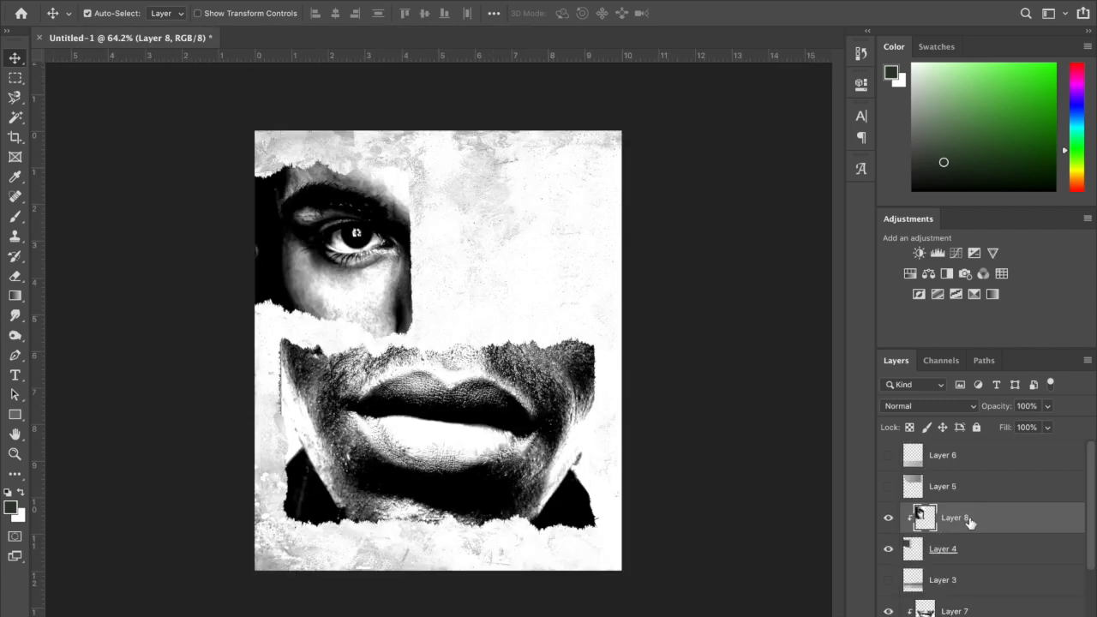
Step: Show Layer 5, scale it to about 72%, and place it beside the eye clipping, running off the poster's right edge
scroll(969, 557, down, 3)
scroll(969, 558, up, 3)
click(889, 487)
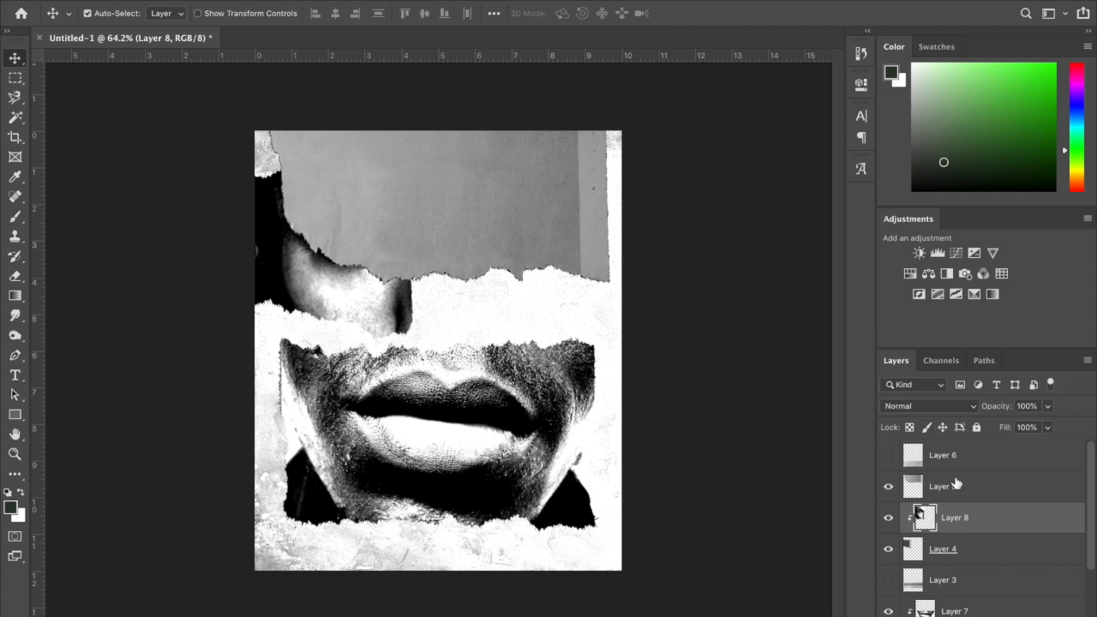
click(956, 486)
key(ctrl+t)
drag(466, 181, 650, 263)
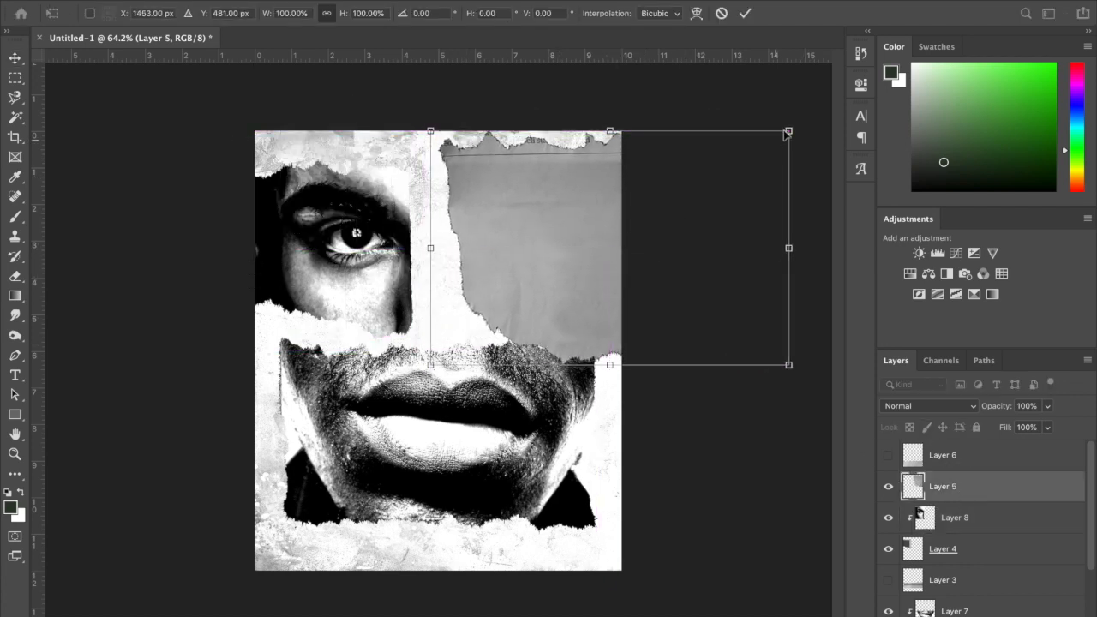
drag(788, 130, 665, 169)
mouse_move(625, 269)
mouse_down()
mouse_move(630, 215)
mouse_move(632, 246)
mouse_move(612, 264)
mouse_up()
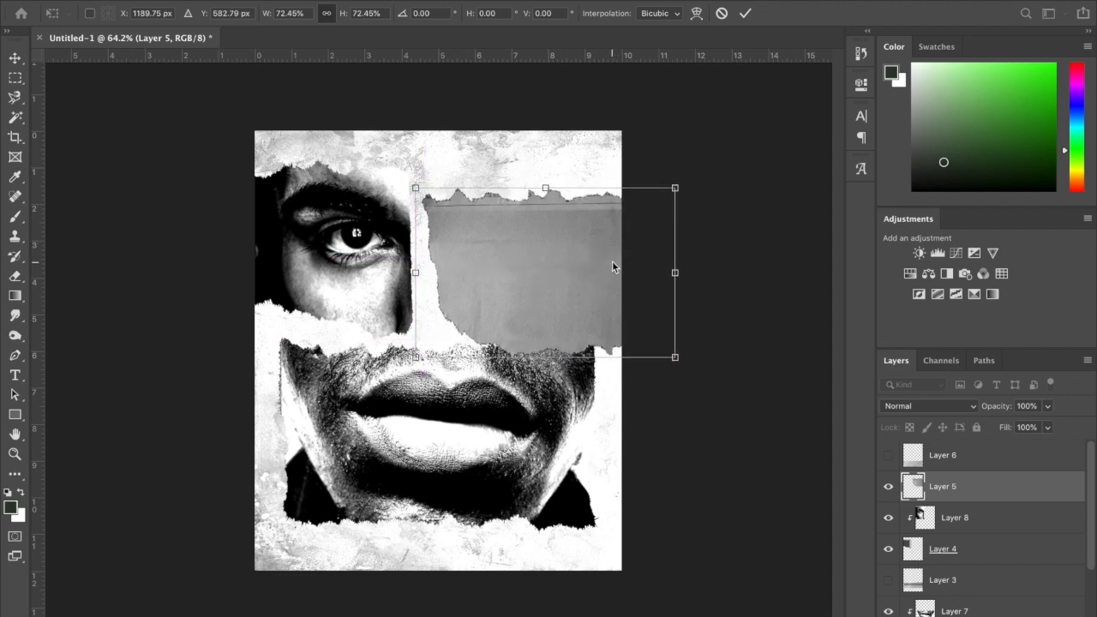
key(Return)
Step: Open the dark veiled-face photo from the desktop in Adobe Photoshop CC 2019
click(29, 0)
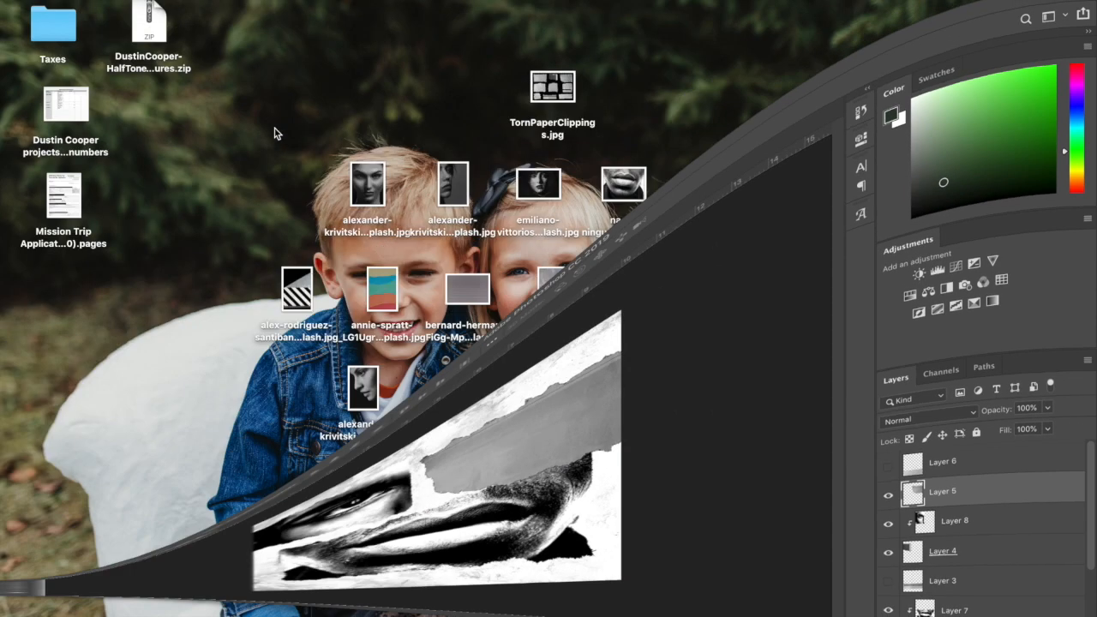
click(540, 184)
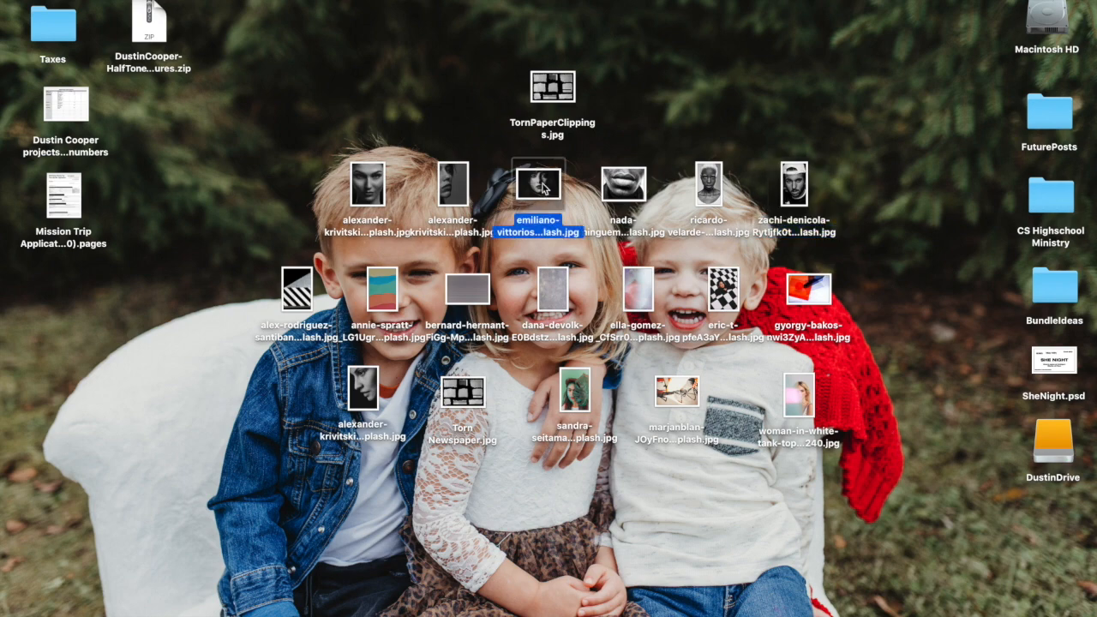
right_click(542, 187)
mouse_move(591, 204)
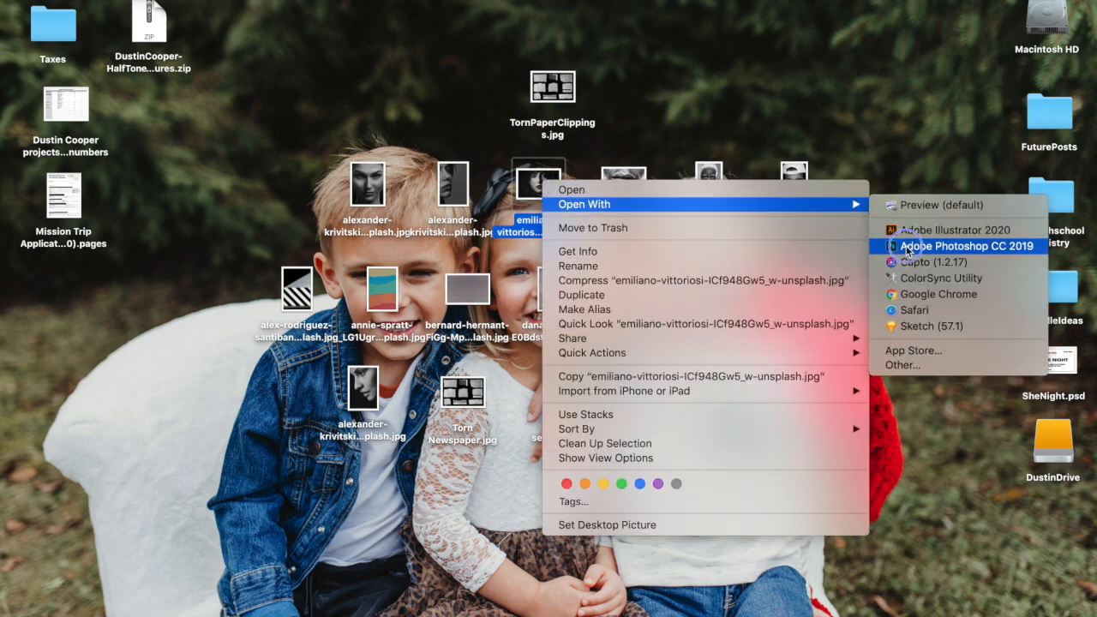
click(952, 246)
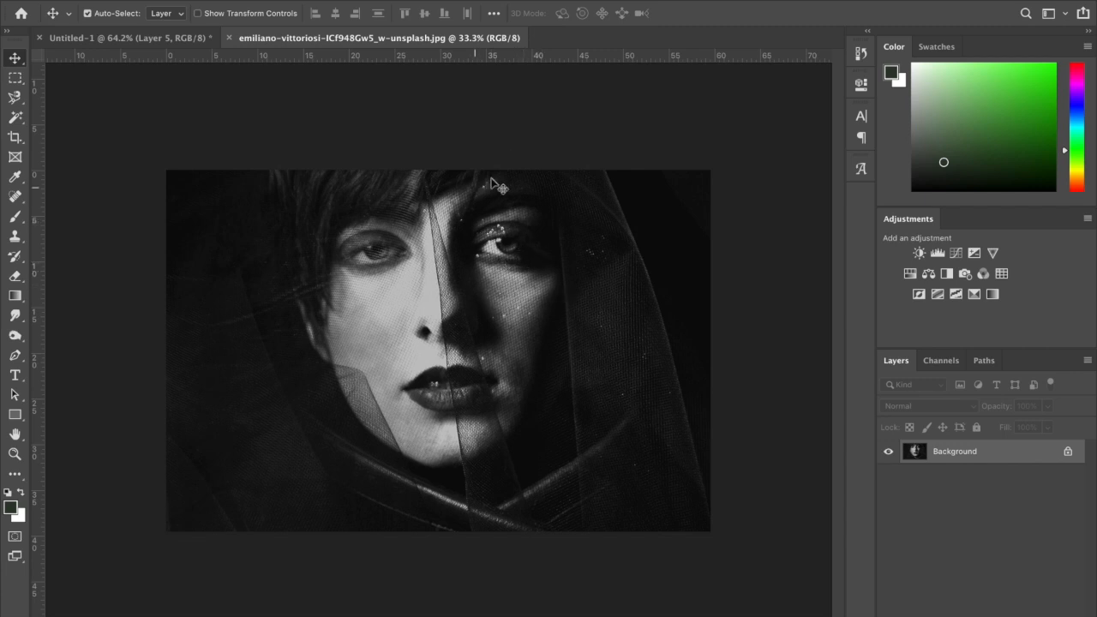
Step: Copy a rectangle around the veiled face's shadowed eye and cheek to a new layer and bring it into the poster
click(14, 77)
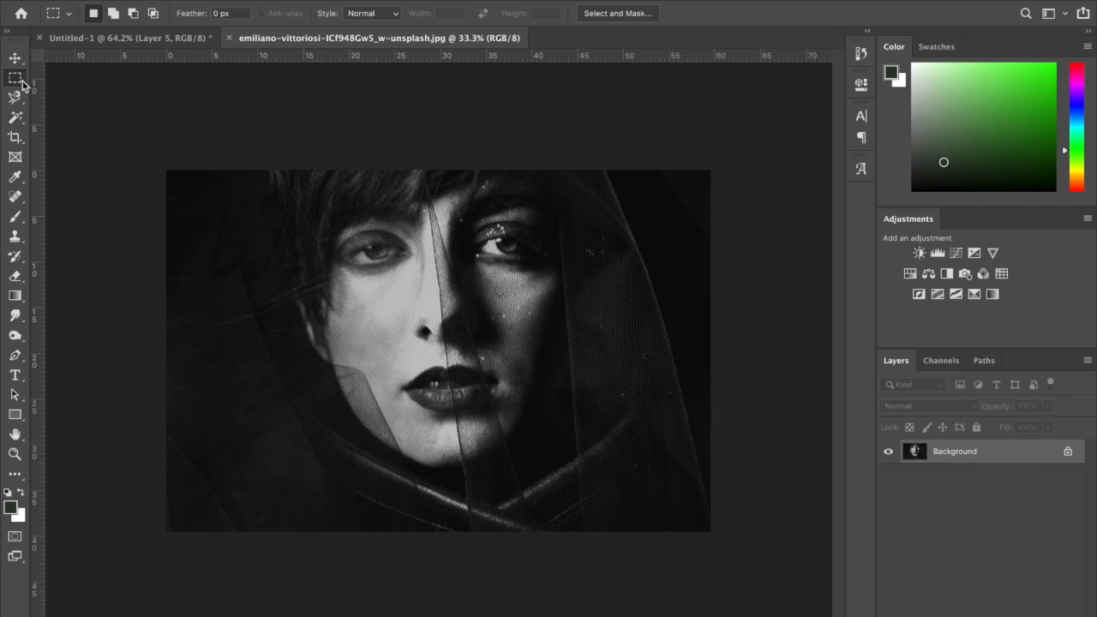
drag(451, 170, 616, 371)
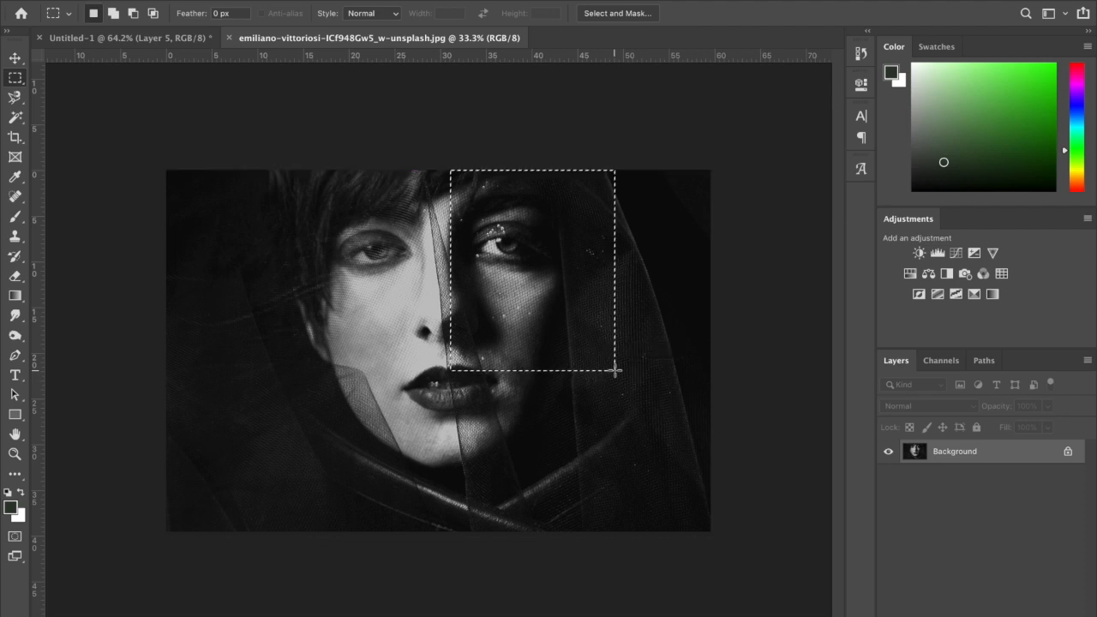
key(ctrl+j)
click(16, 58)
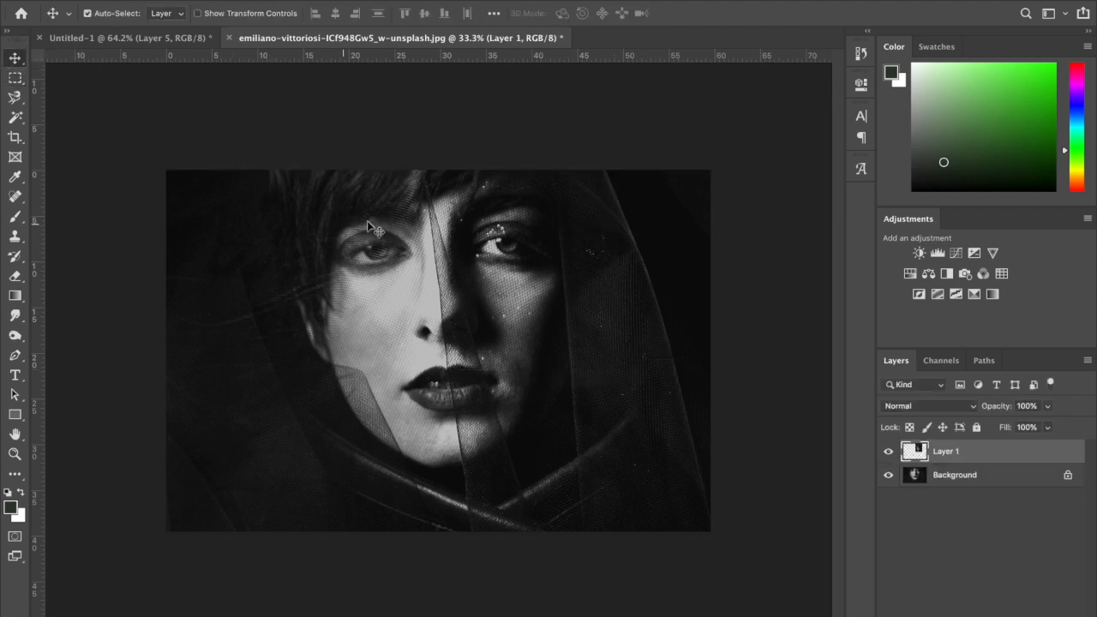
drag(506, 238, 538, 287)
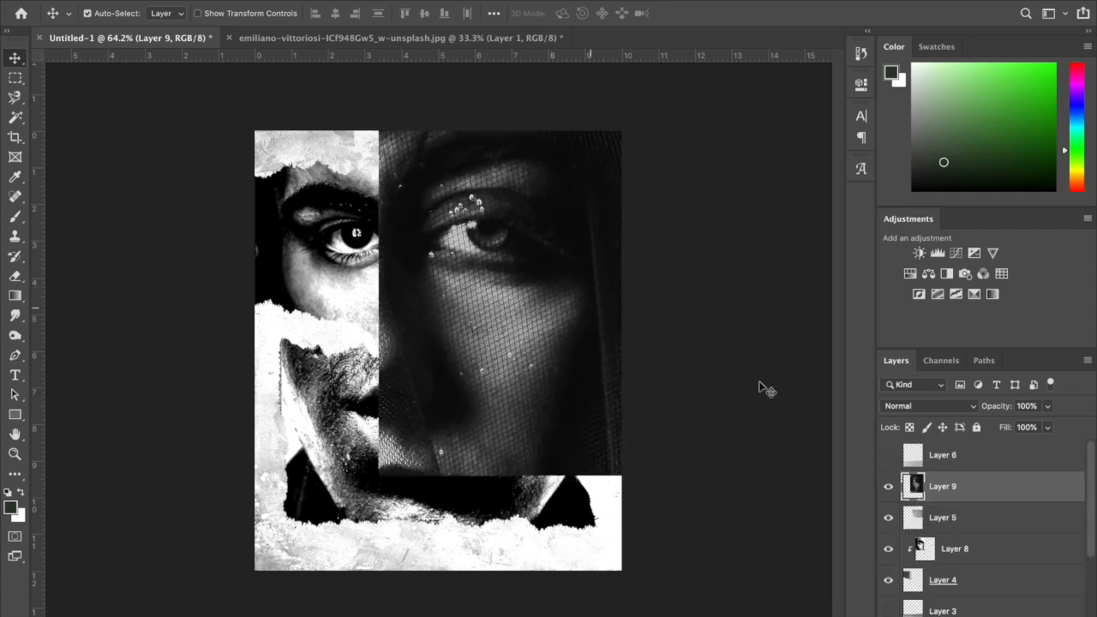
Step: Clip the veiled eye photo to Layer 5, scale it to about 86%, and position the eye within the torn piece
right_click(1019, 492)
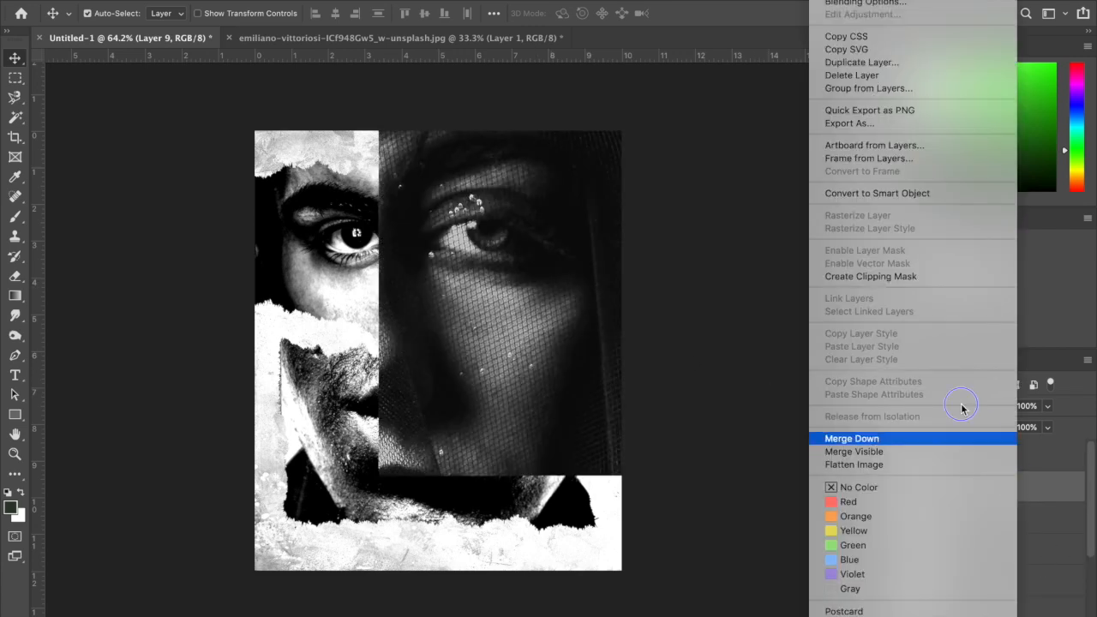
click(899, 279)
key(ctrl+t)
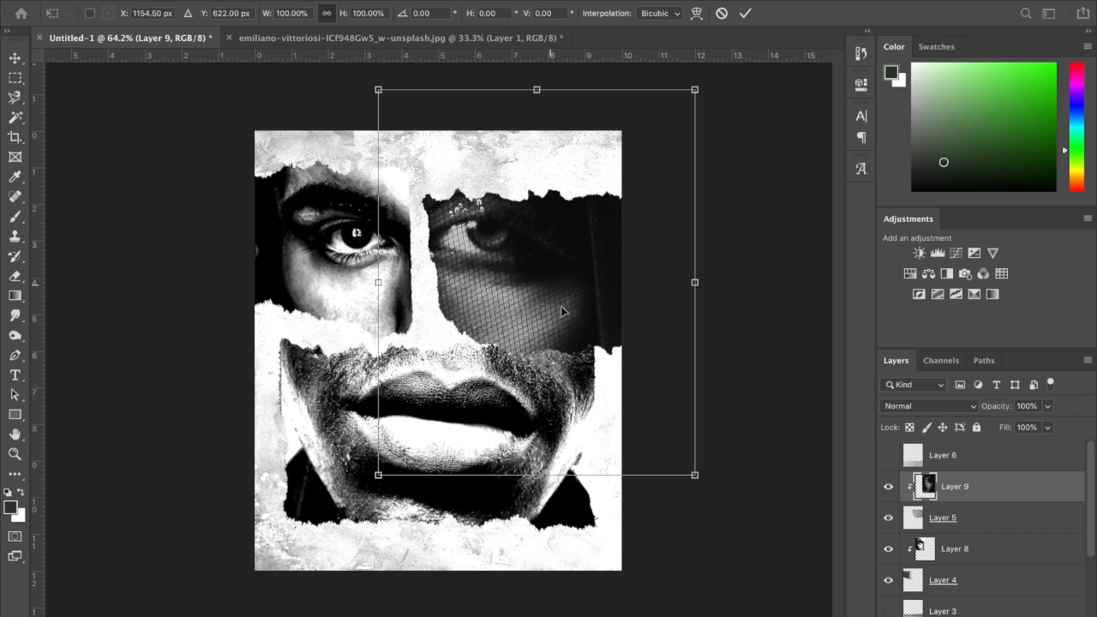
drag(373, 479, 424, 420)
mouse_move(517, 314)
mouse_down()
mouse_move(519, 351)
mouse_move(530, 322)
mouse_up()
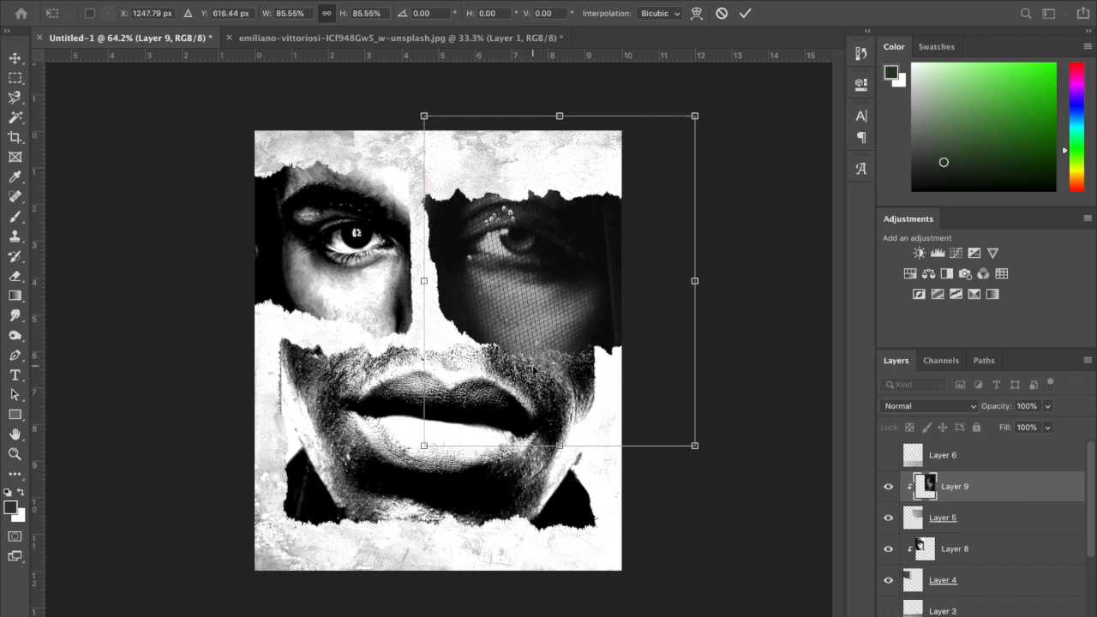
key(Return)
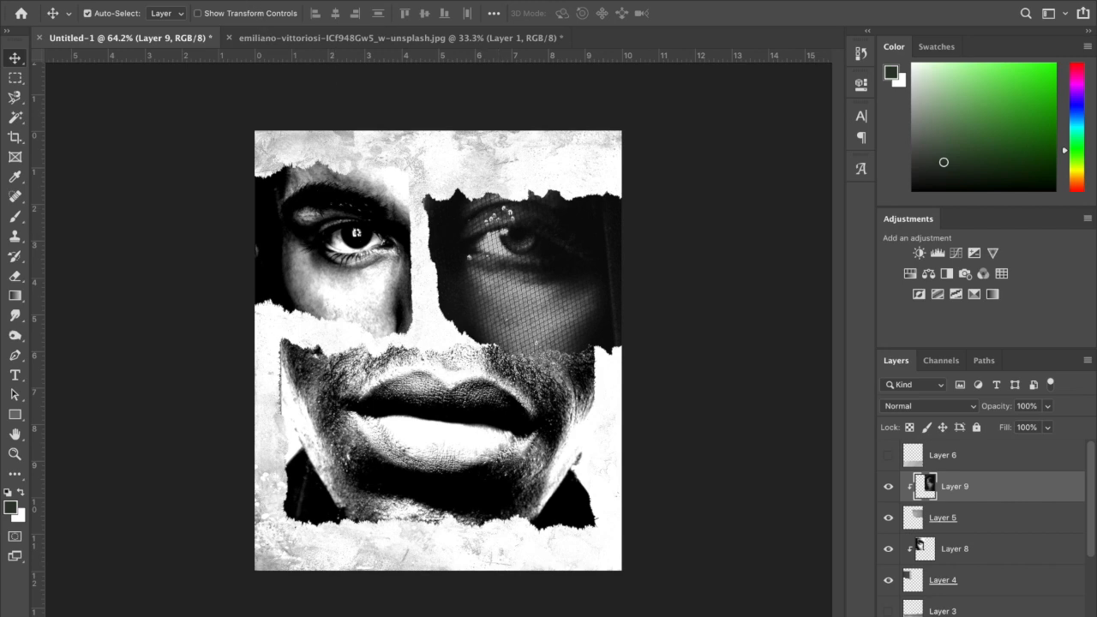
Step: Apply Levels to the veiled eye on Layer 9 with input black at 17 and input white at 117
click(215, 1)
mouse_move(257, 15)
click(480, 30)
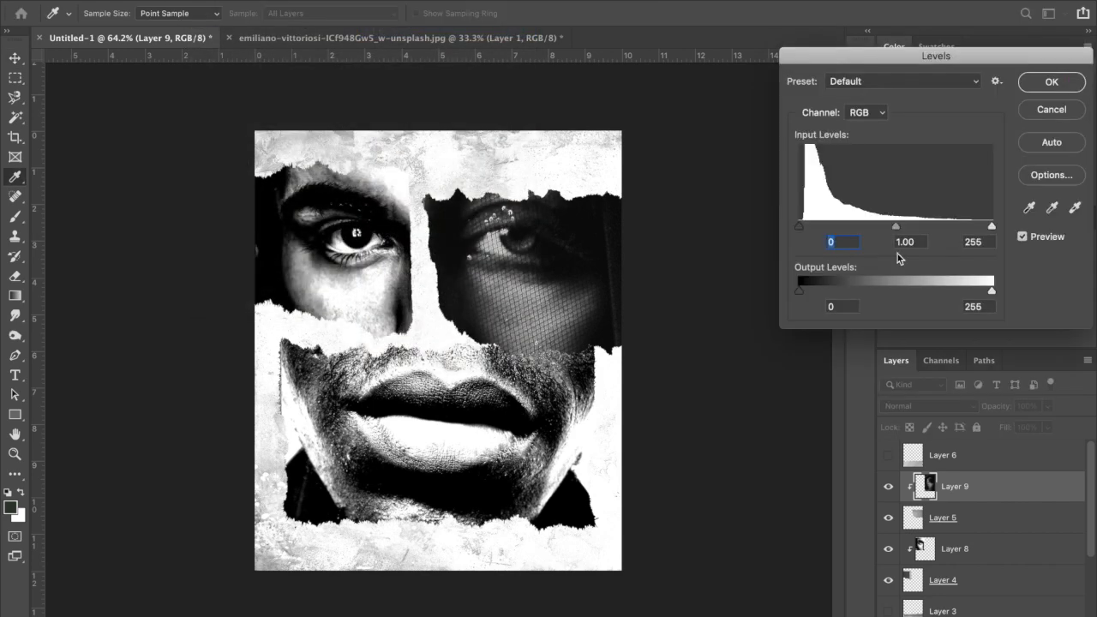
drag(992, 228, 888, 231)
drag(801, 229, 813, 232)
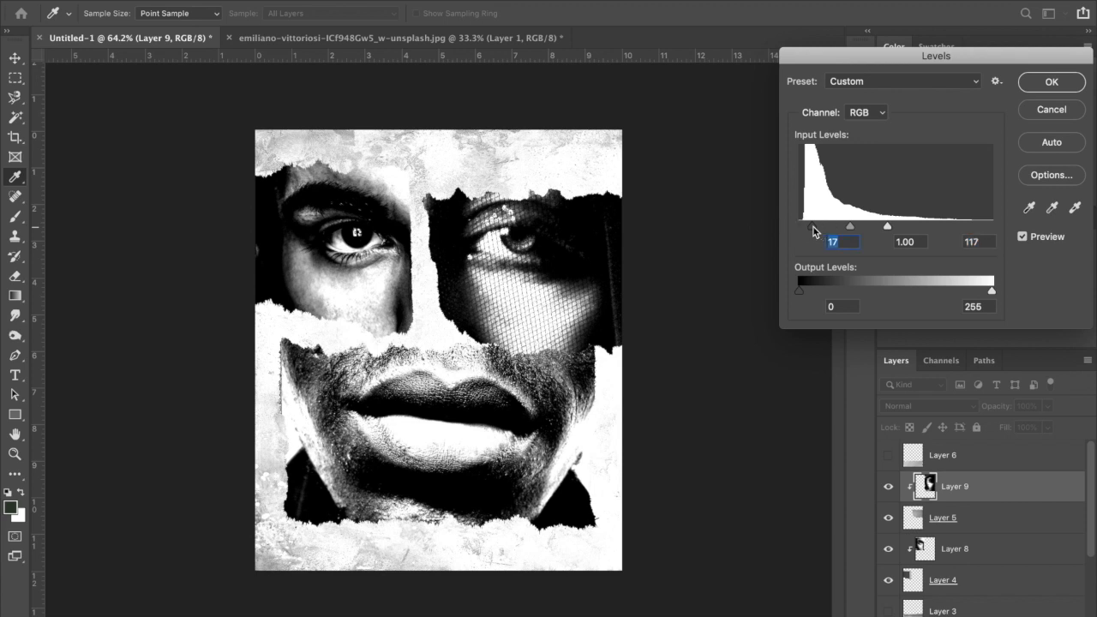
click(1031, 87)
key(v)
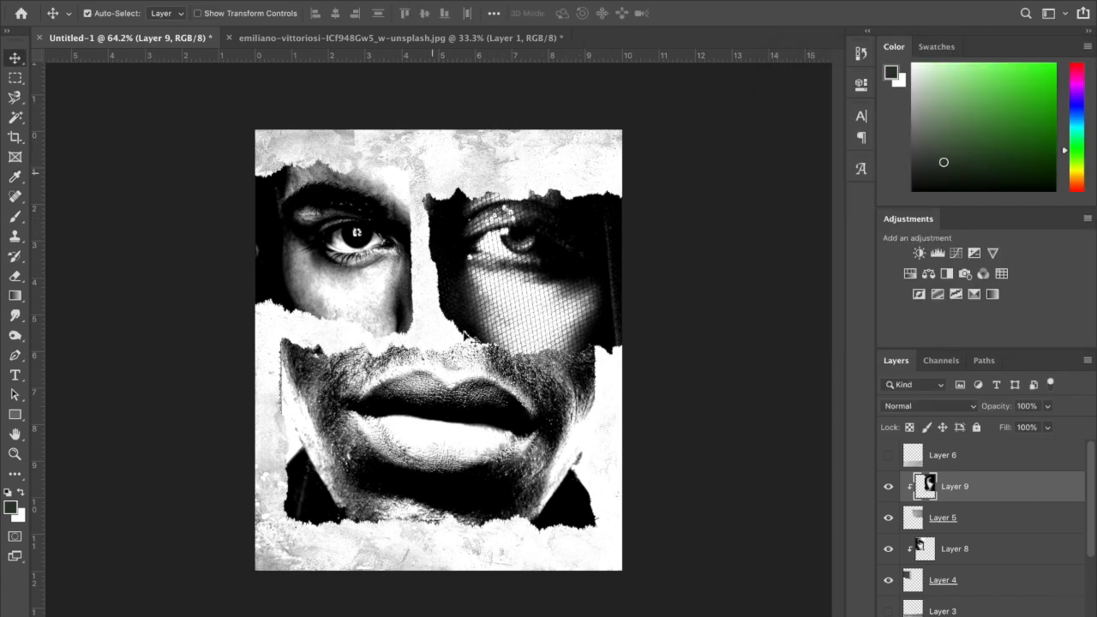
Step: Show Layer 6, scale it to about 71%, and place the torn strip between the eyes and the lips
scroll(1036, 565, down, 3)
scroll(1036, 565, up, 3)
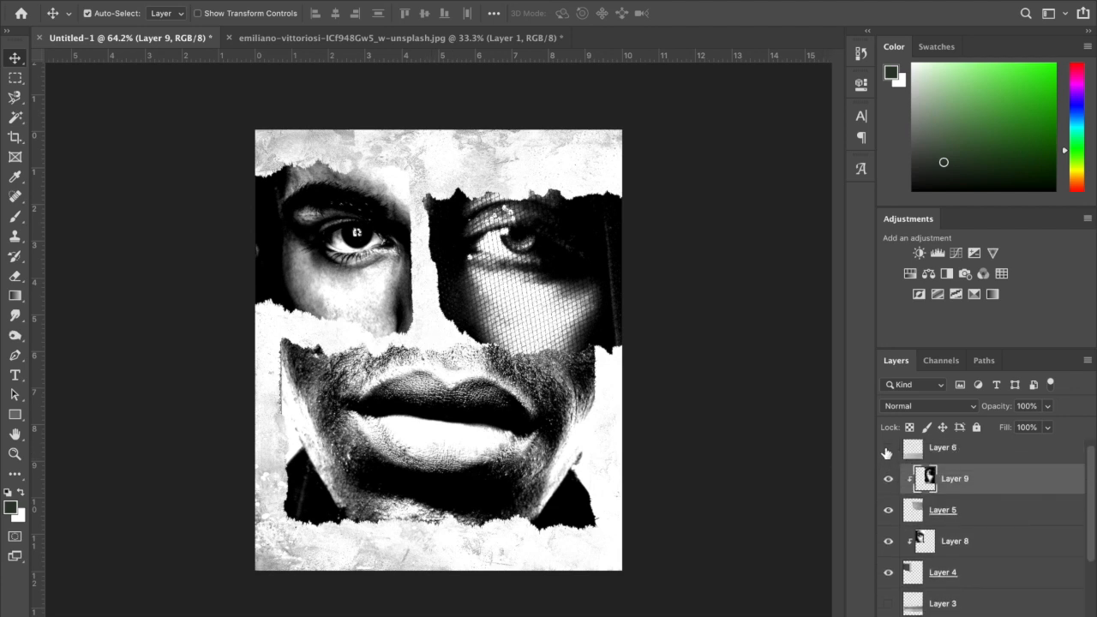
click(888, 449)
click(958, 448)
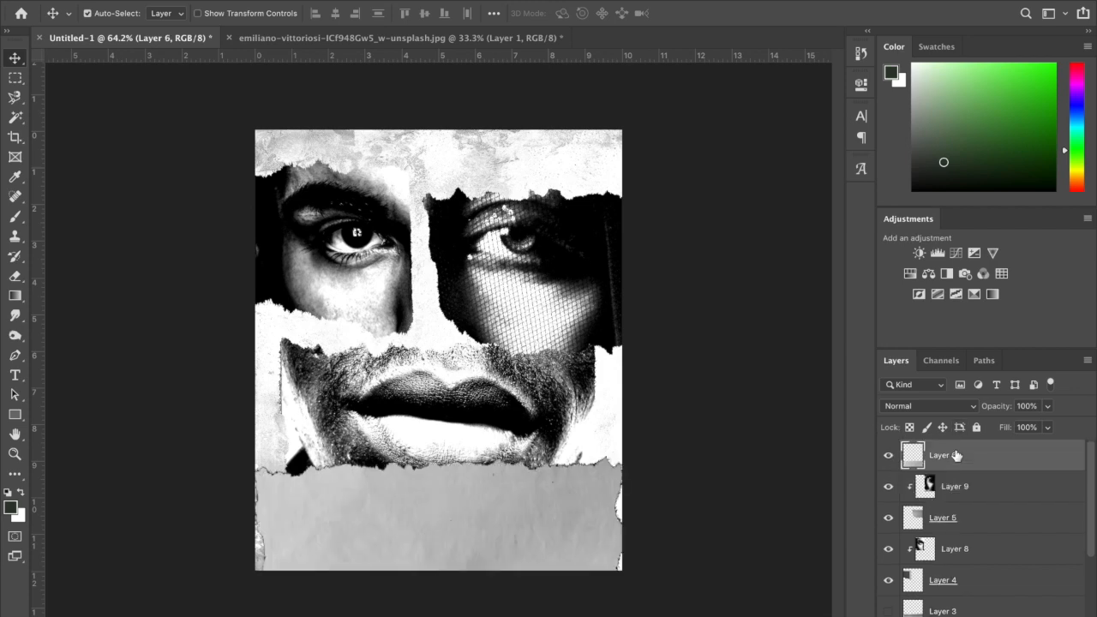
key(ctrl+t)
drag(571, 526, 556, 308)
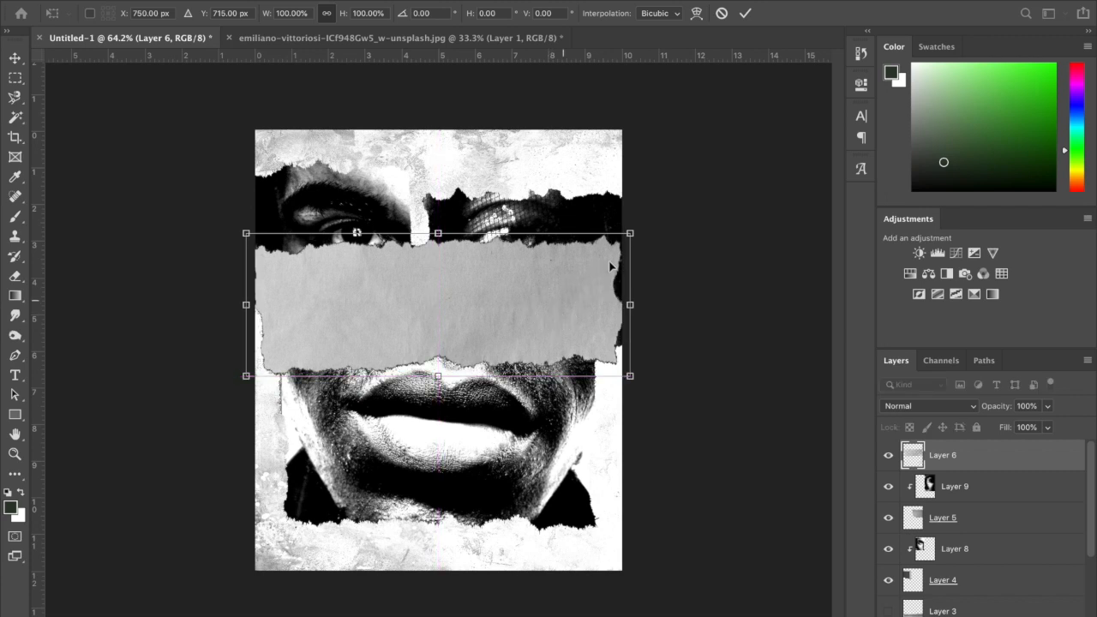
drag(631, 234, 562, 292)
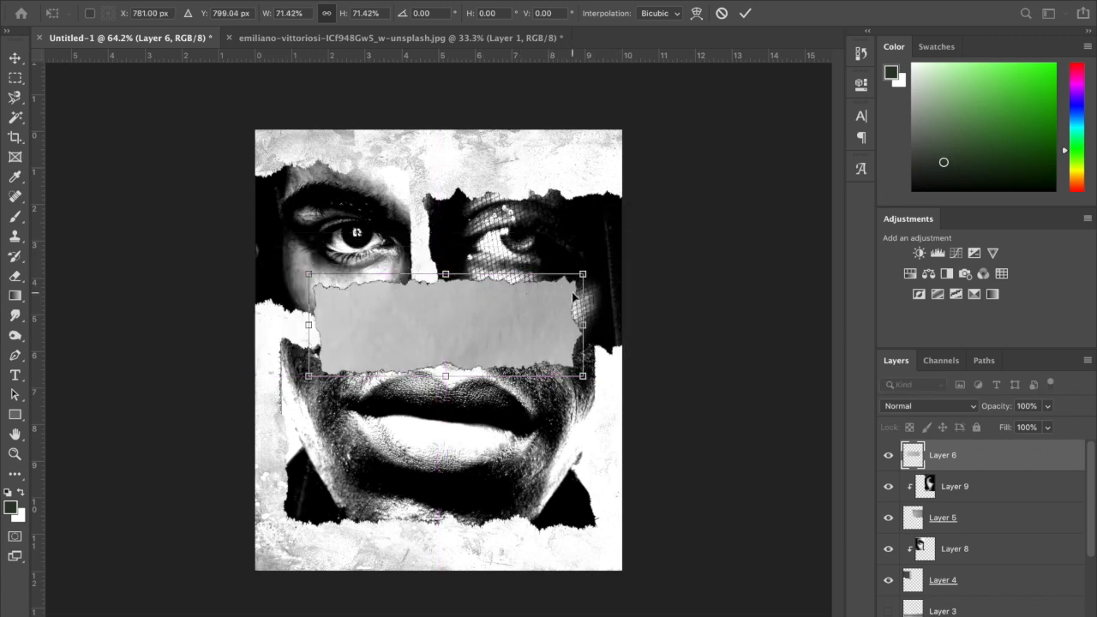
key(Return)
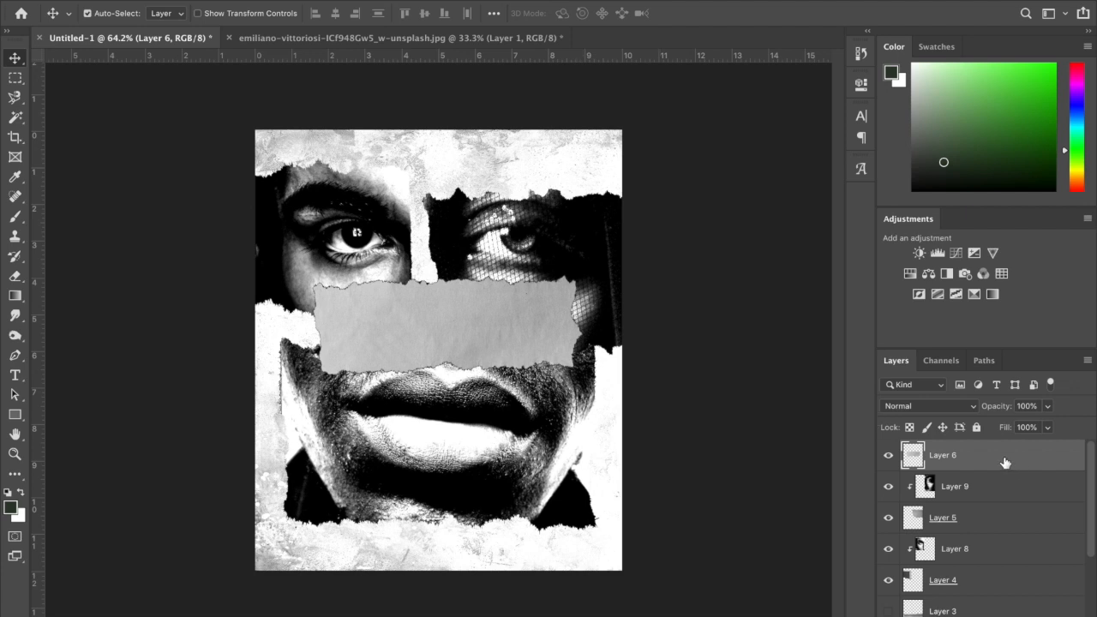
Step: Move Layer 6 below Layer 2, rotate it about -92°, and enlarge it to about 138% as a vertical strip between the eyes
drag(1004, 461, 984, 595)
scroll(940, 569, down, 1)
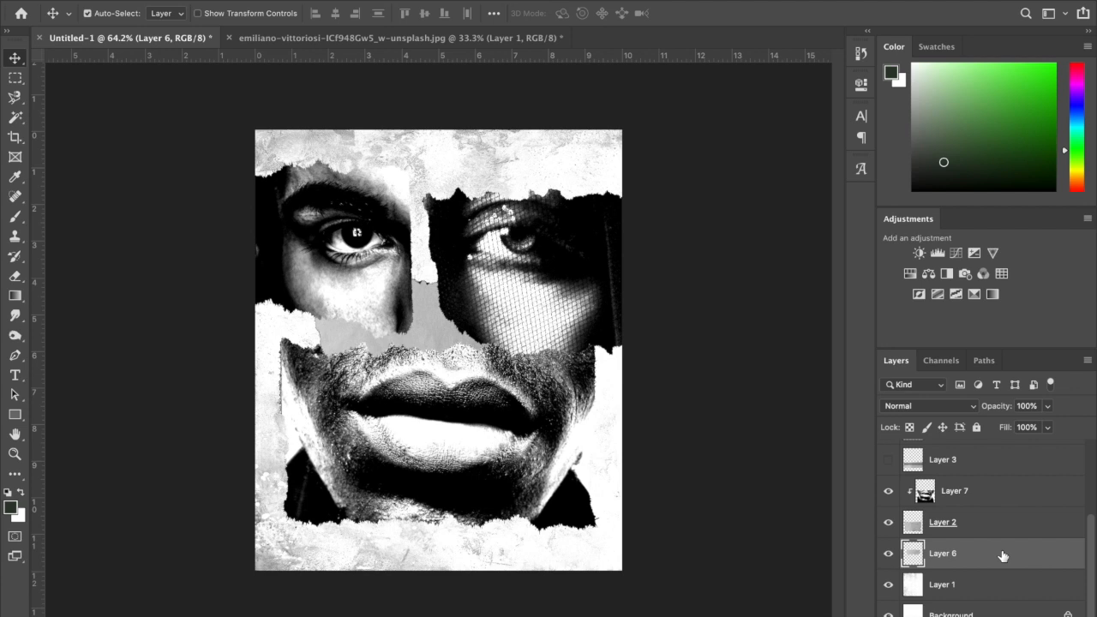
key(ctrl+t)
drag(598, 293, 400, 117)
drag(472, 292, 496, 302)
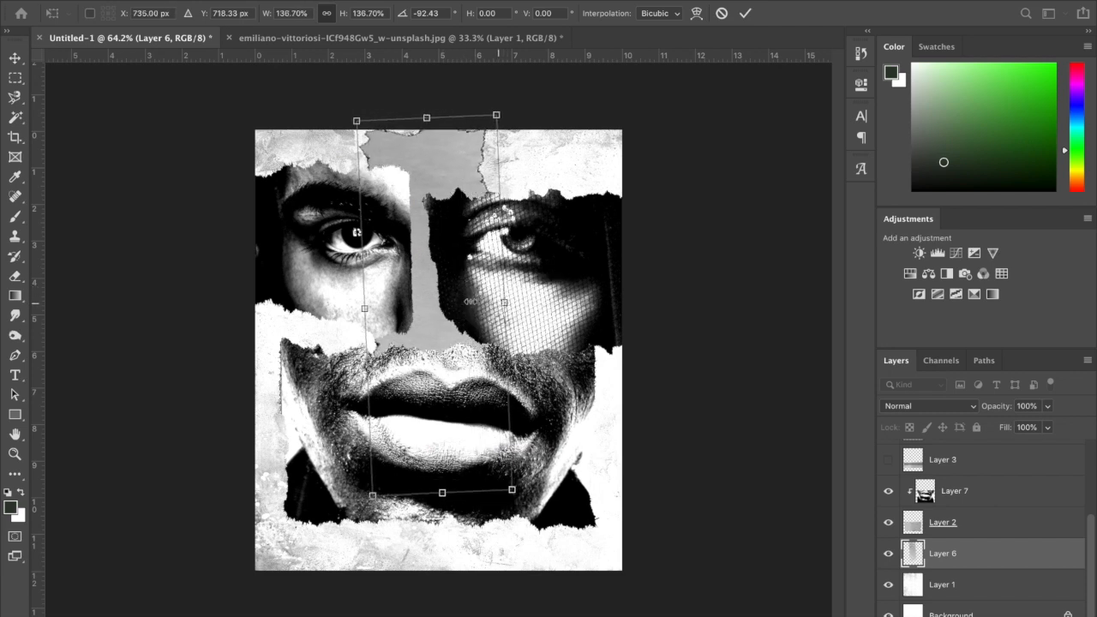
key(Return)
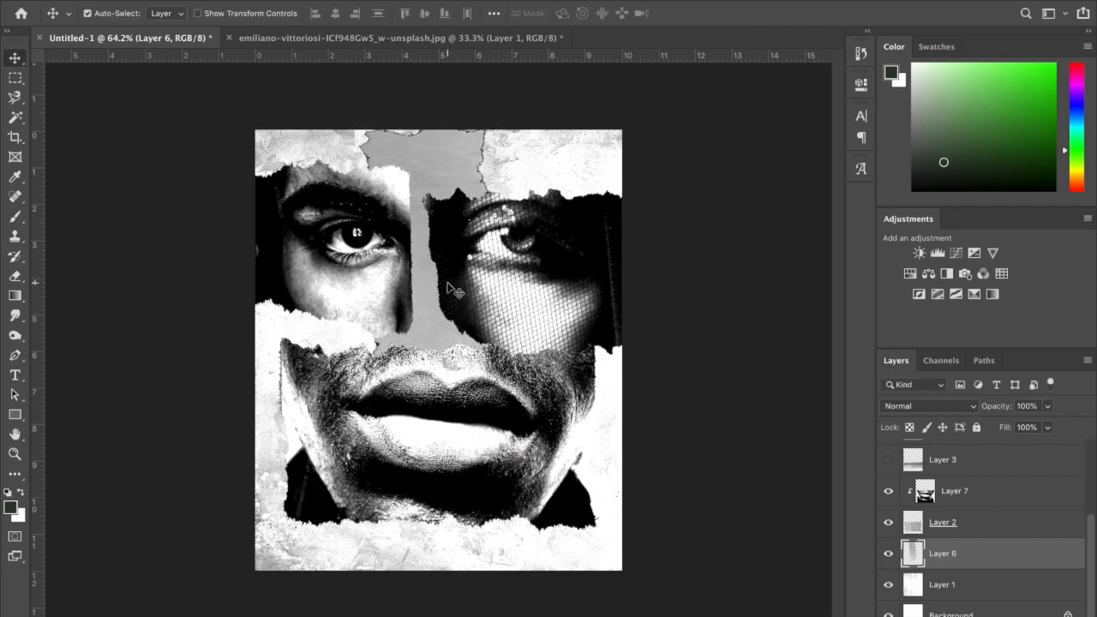
Step: Close the veiled-face photo without saving its changes
click(274, 39)
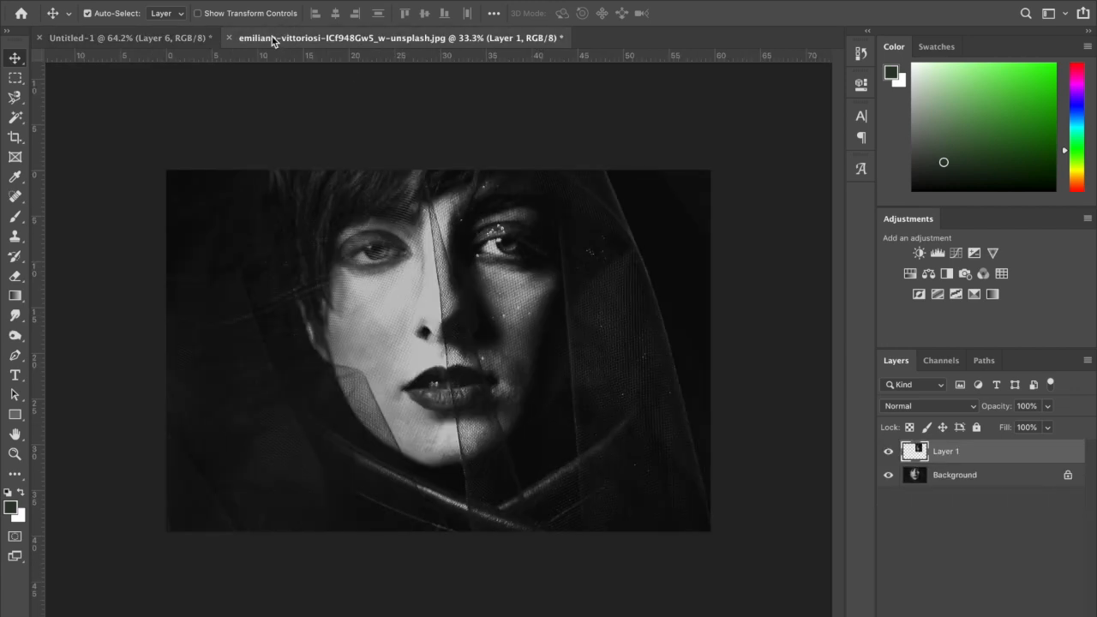
click(230, 38)
click(485, 217)
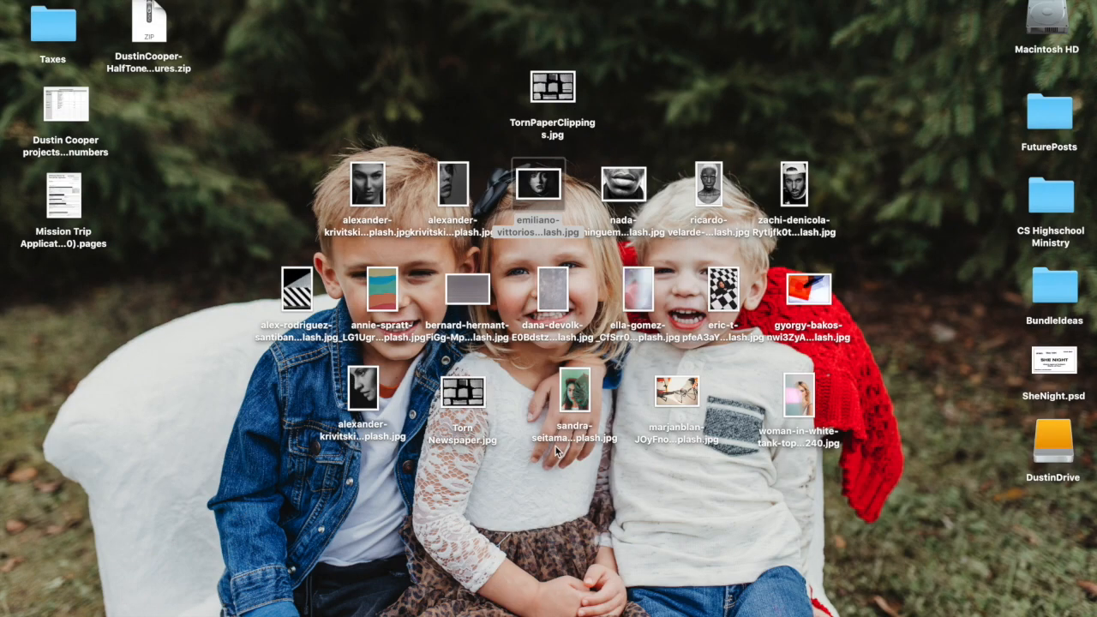
Step: Preview the short-haired portrait and the dark frontal face photo on the desktop to compare them for the nose area
click(370, 186)
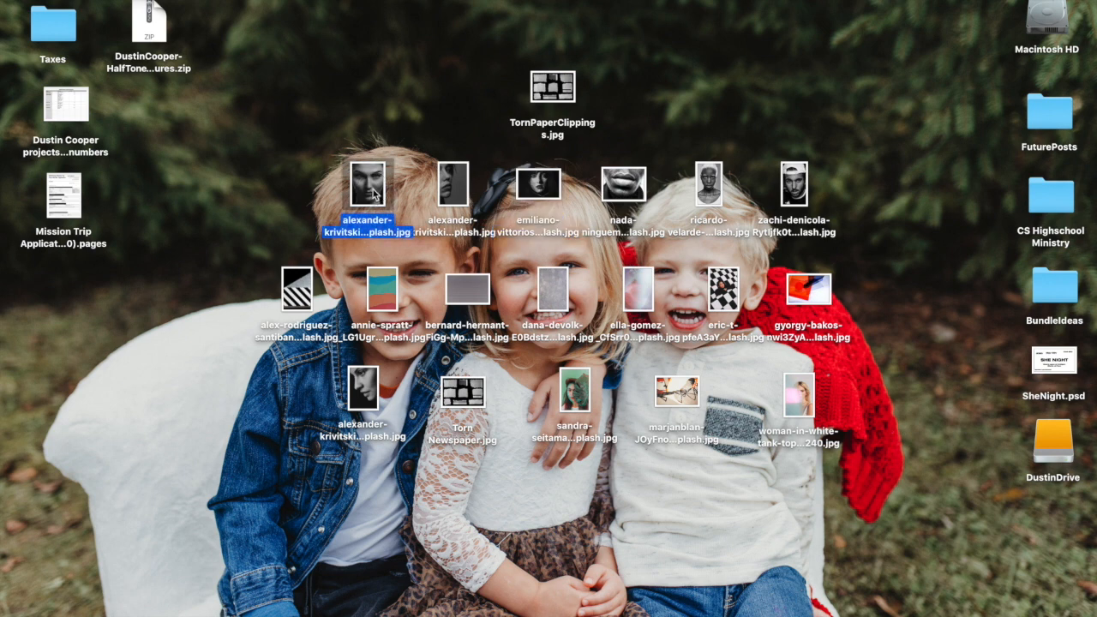
click(720, 201)
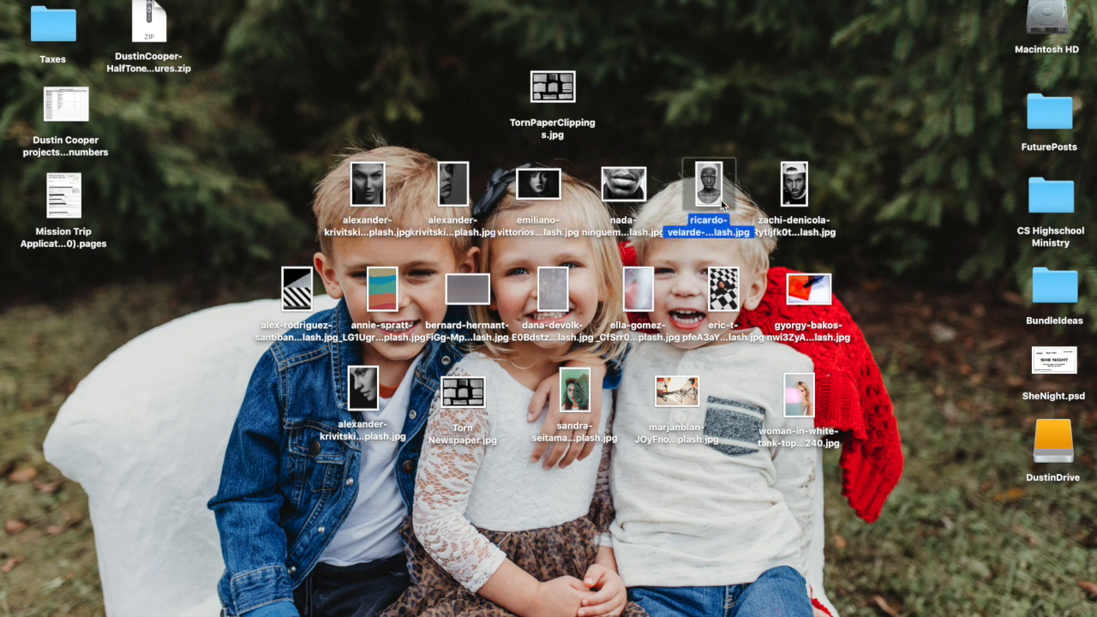
key(space)
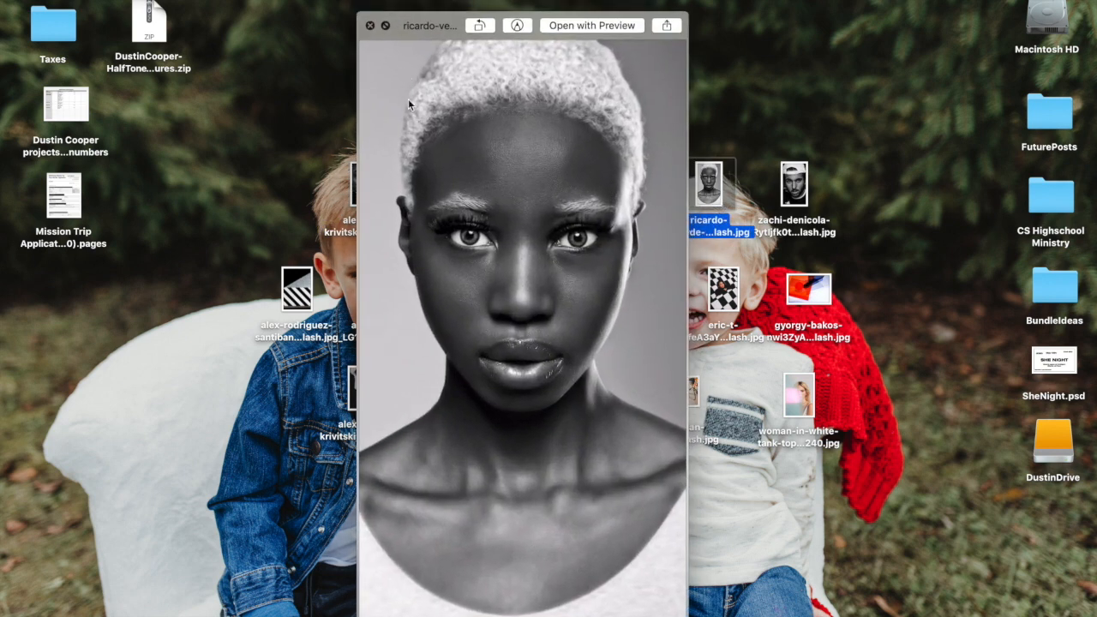
click(371, 26)
click(367, 183)
key(space)
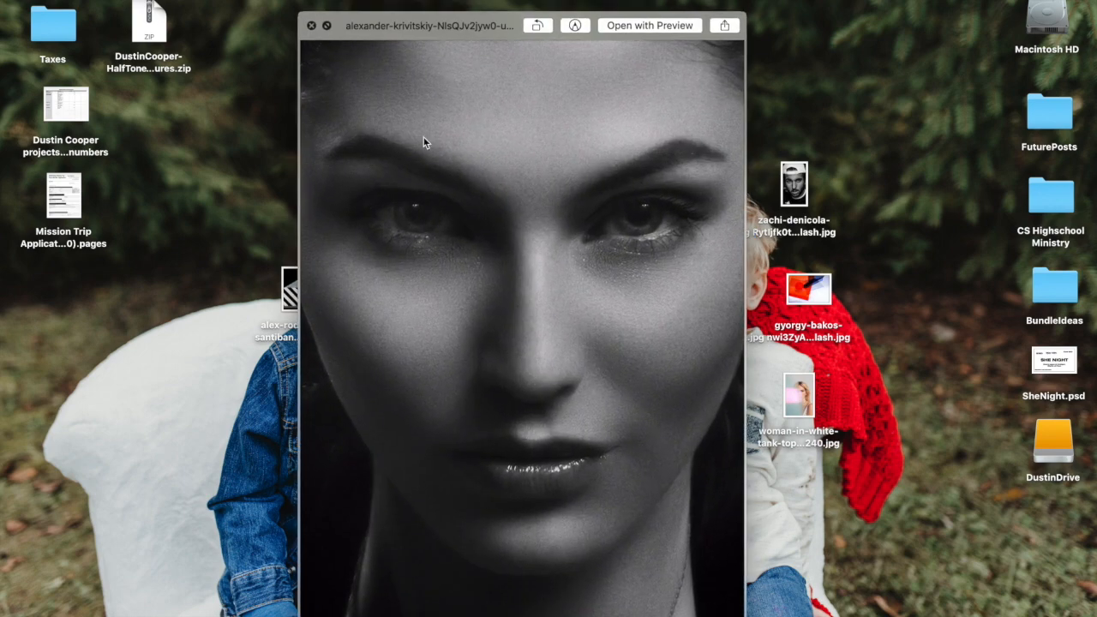
click(313, 26)
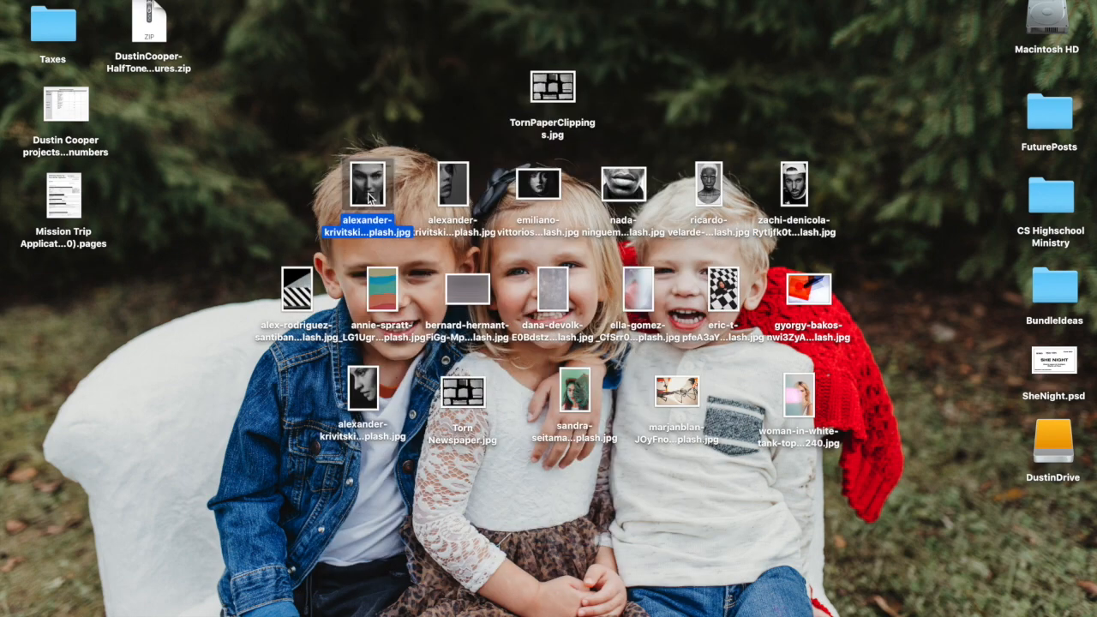
Step: Open the dark frontal face photo in Photoshop and paste a copy of it into the Untitled-1 collage
right_click(370, 197)
mouse_move(632, 217)
click(797, 255)
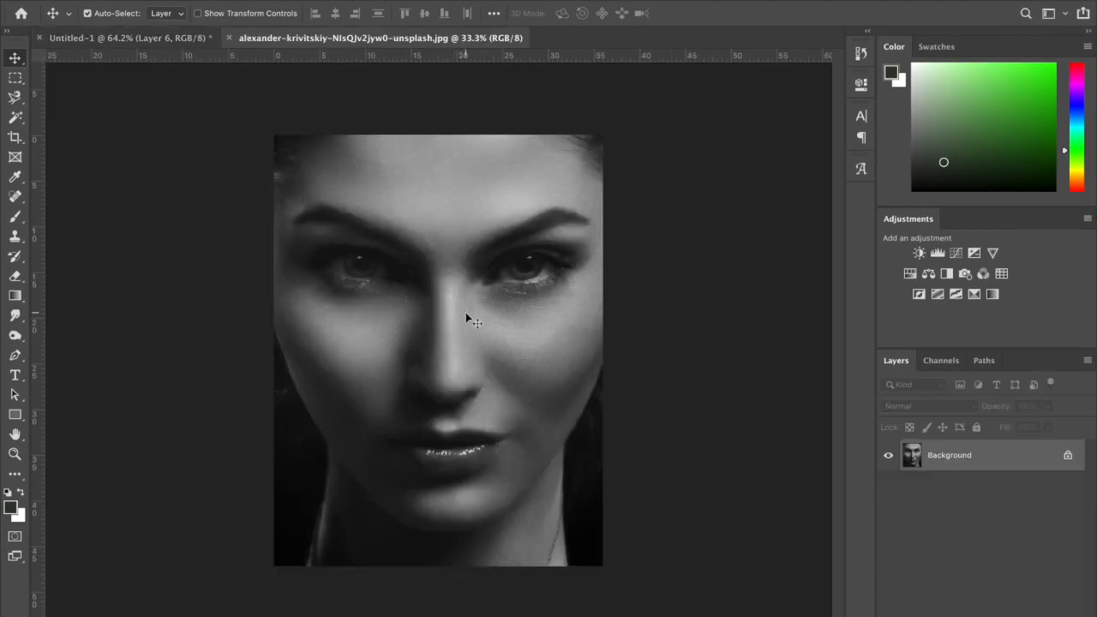
click(147, 39)
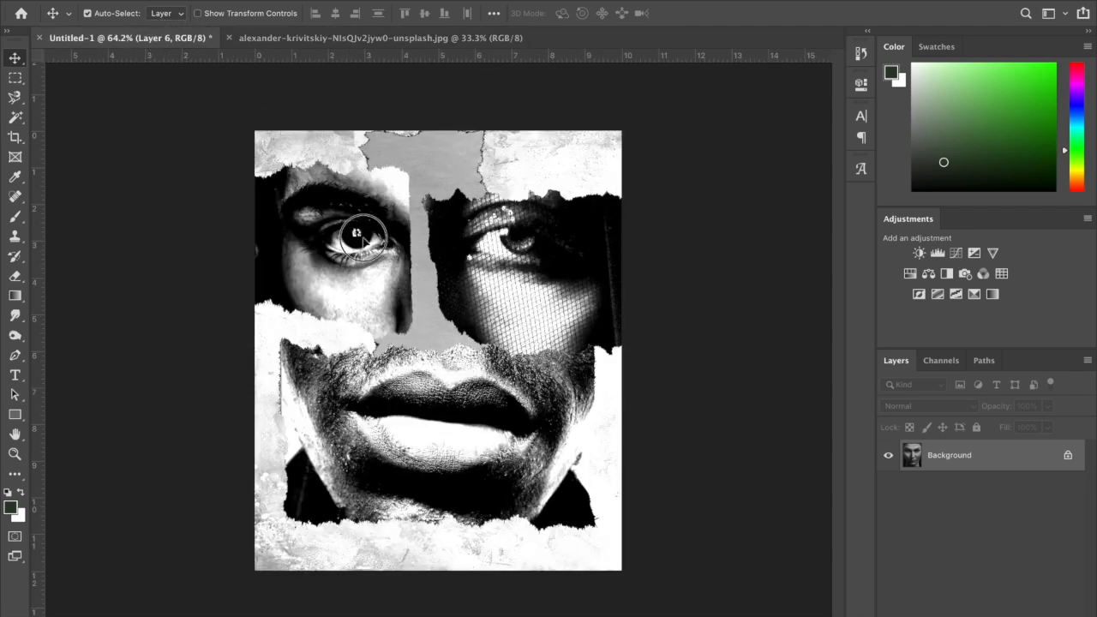
key(ctrl+v)
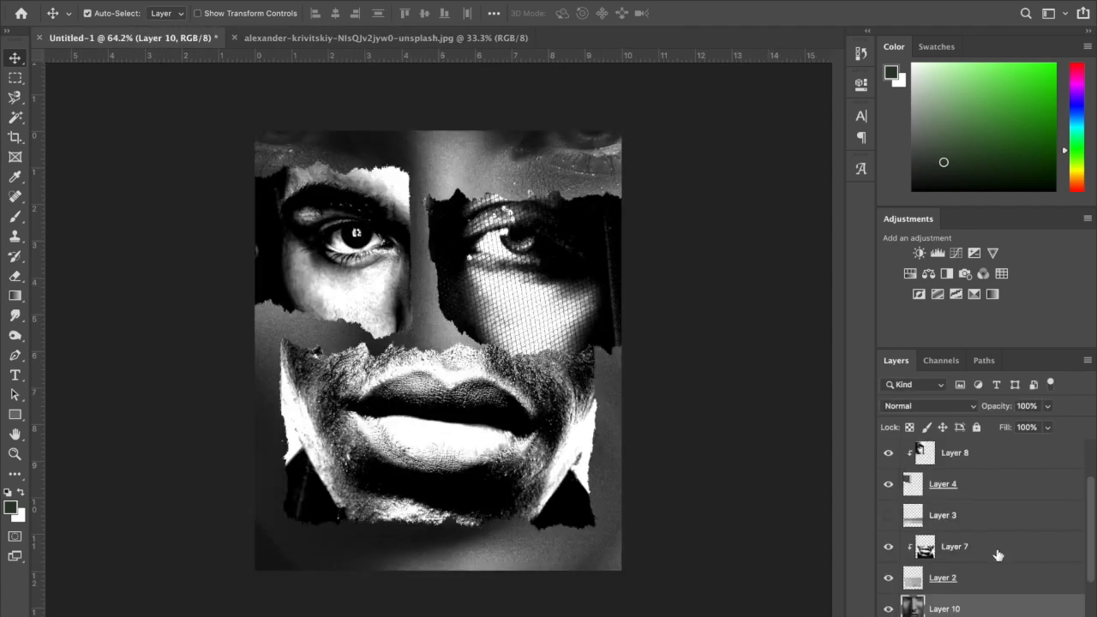
Step: Clip the pasted face photo to Layer 6, scale it down, and place its nose in the strip between the eyes
scroll(998, 552, down, 3)
right_click(1000, 537)
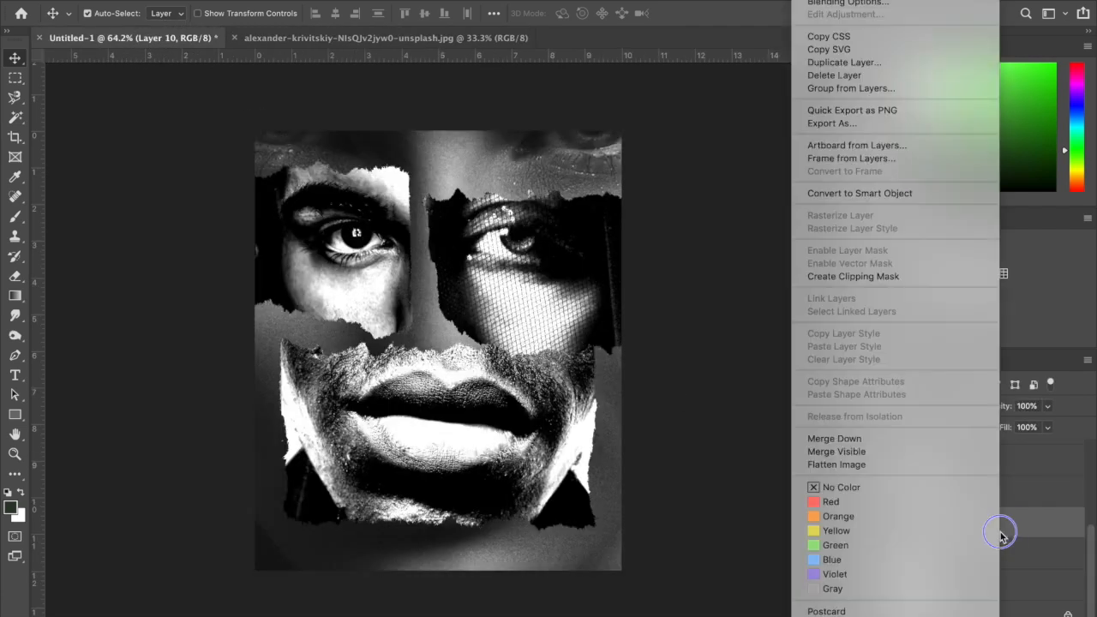
click(870, 274)
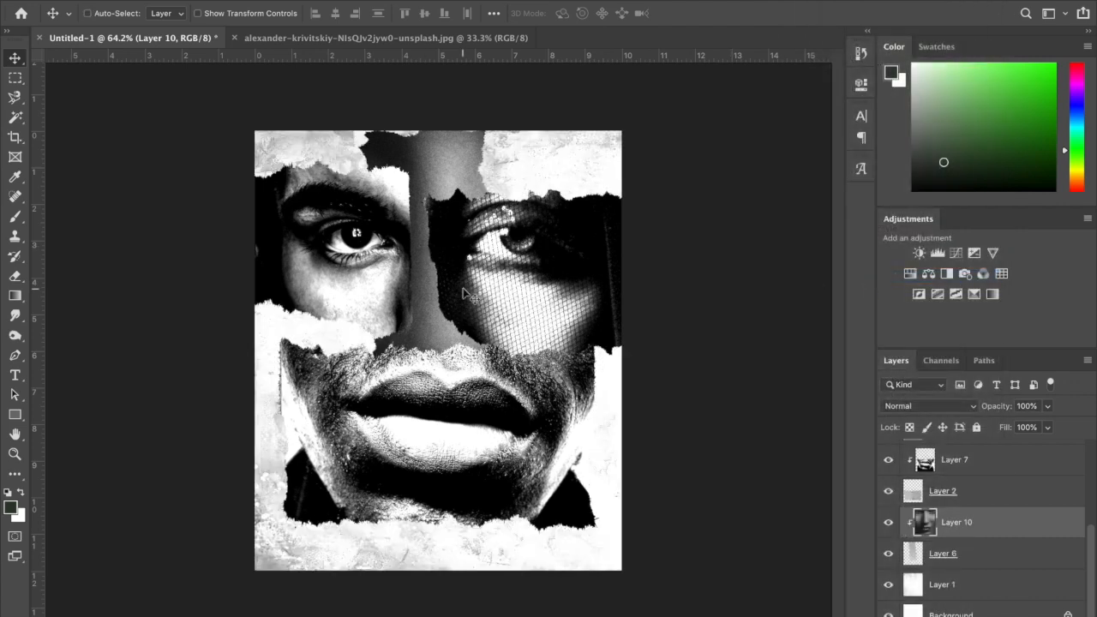
key(ctrl+t)
drag(744, 286, 457, 276)
drag(377, 311, 517, 314)
mouse_move(520, 307)
mouse_down()
mouse_move(570, 297)
mouse_move(558, 269)
mouse_move(527, 292)
mouse_up()
key(Return)
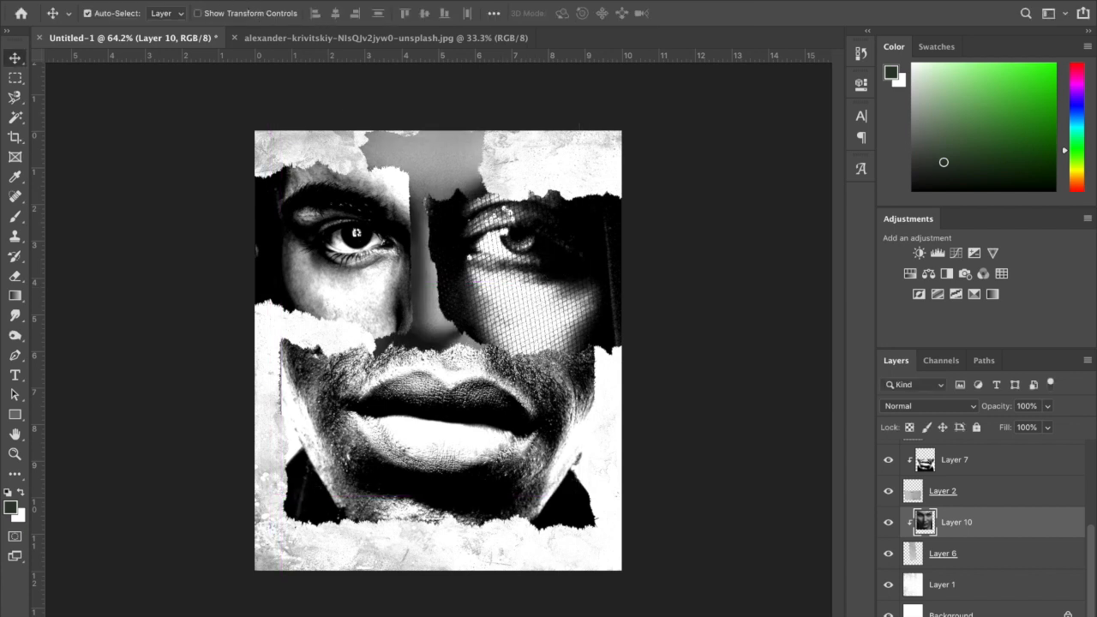
Step: Apply Levels to the nose photo on Layer 10 with input black at about 55 and a much lower input white
click(228, 2)
mouse_move(230, 16)
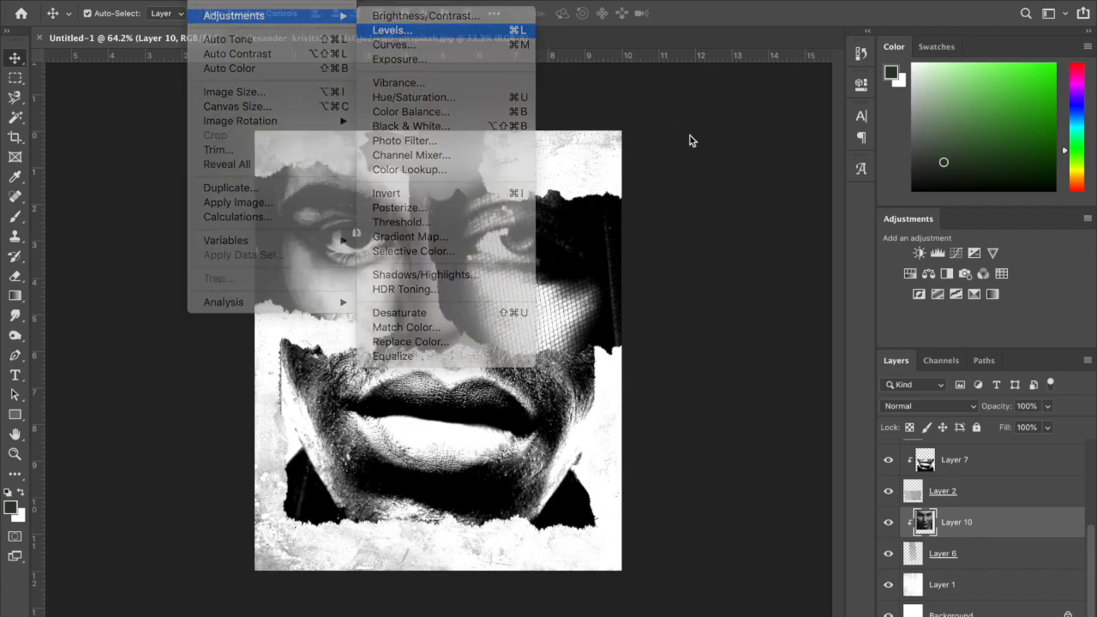
drag(803, 226, 840, 233)
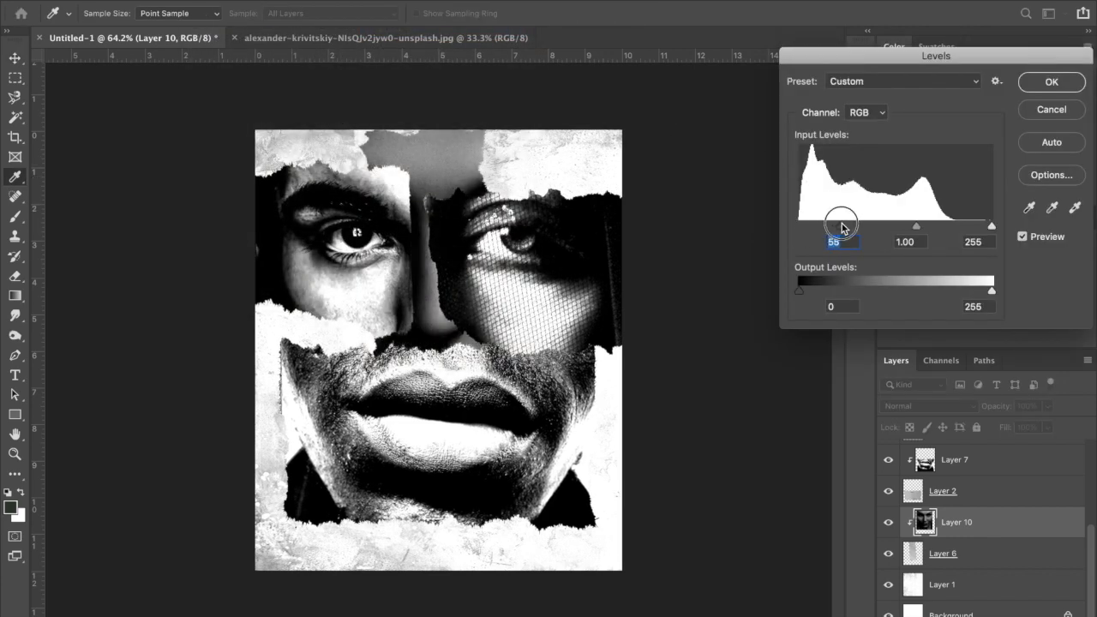
drag(992, 227, 926, 226)
click(1060, 87)
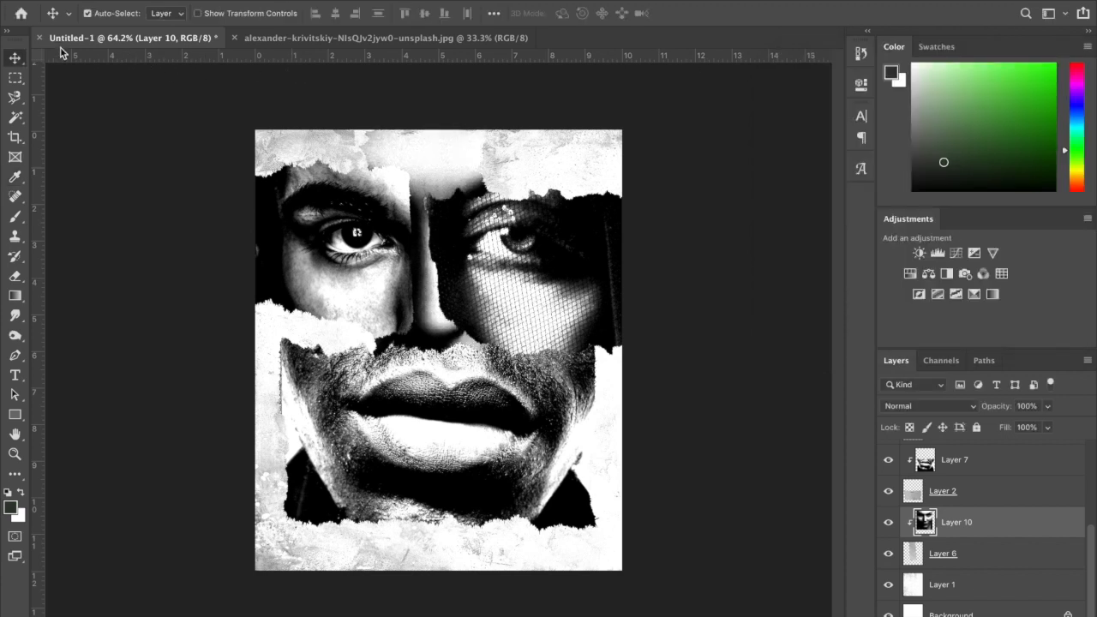
Step: Nudge Layer 10 and Layer 6 together to the left and slightly down to adjust the nose strip between the eyes
shift+click(981, 558)
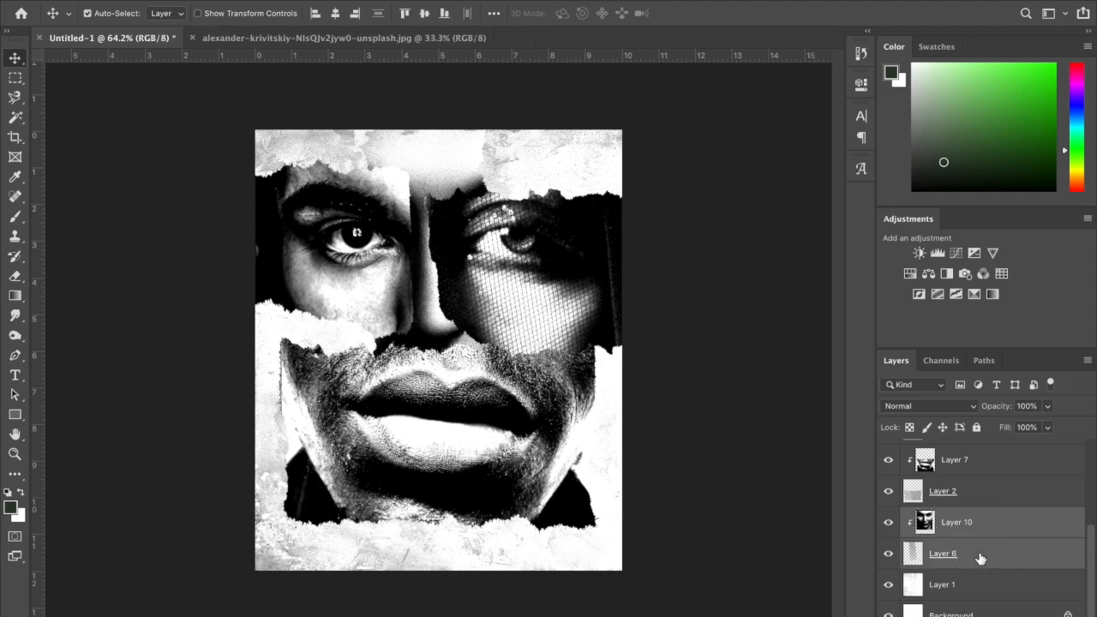
key(shift+Left)
key(shift+Left)
key(shift+Left)
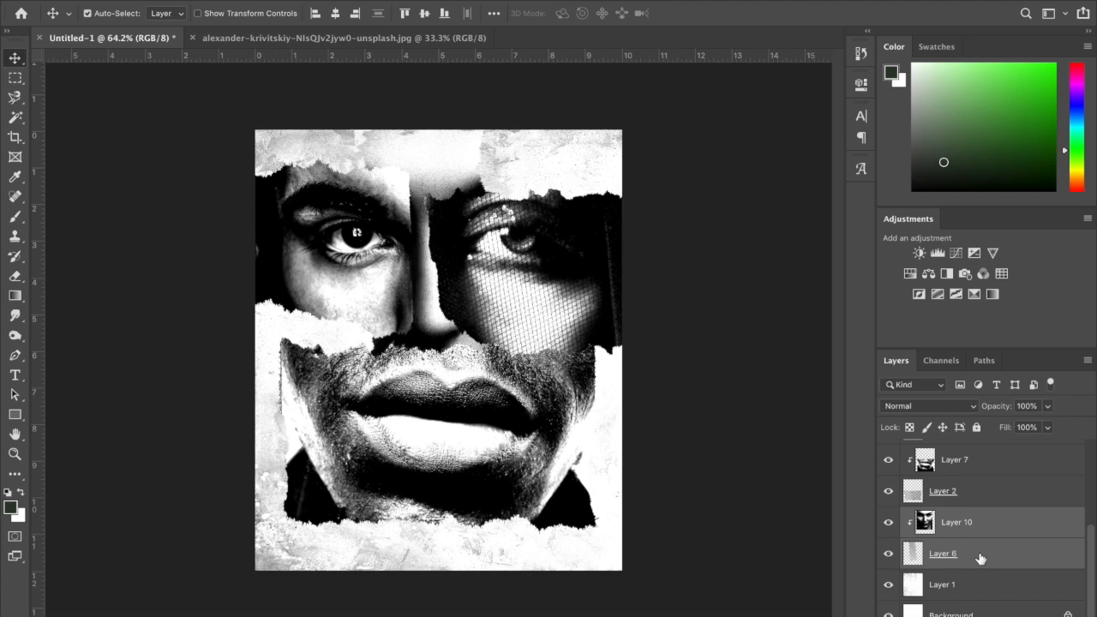
key(shift+Down)
key(shift+Down)
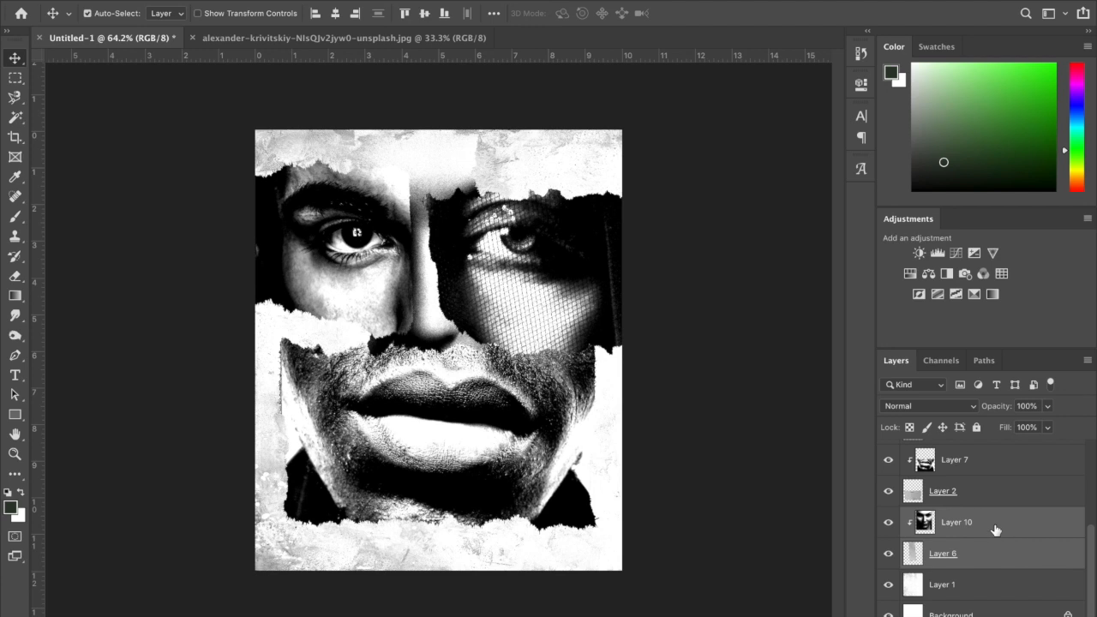
Step: Scale Layer 7 and Layer 2 together to about 95% and center the lips piece horizontally beneath the nose
click(991, 464)
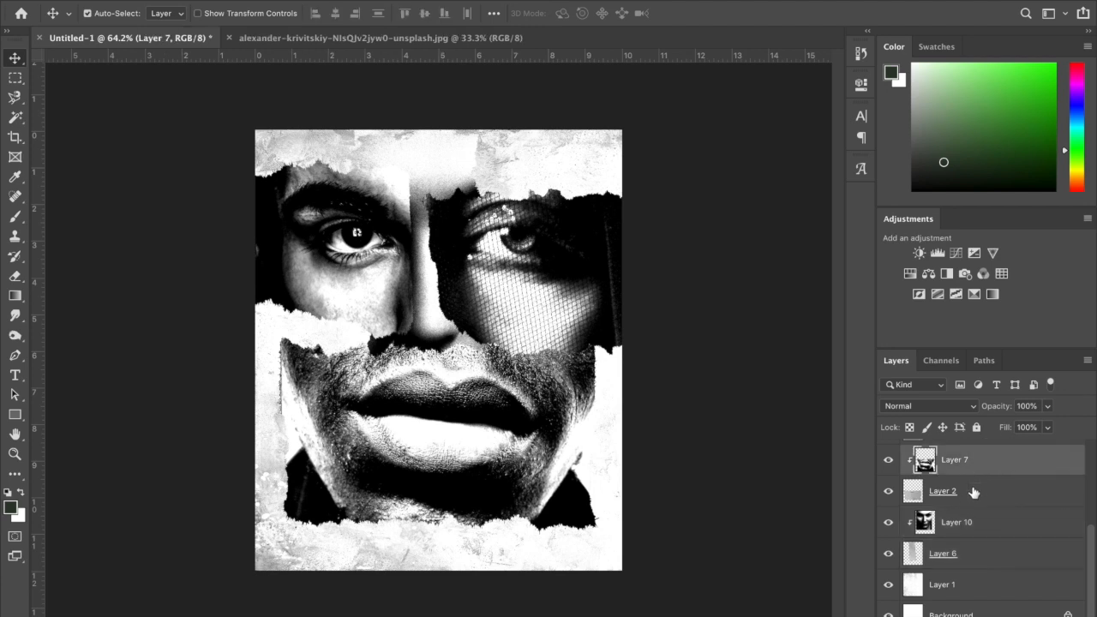
shift+click(973, 493)
key(ctrl+t)
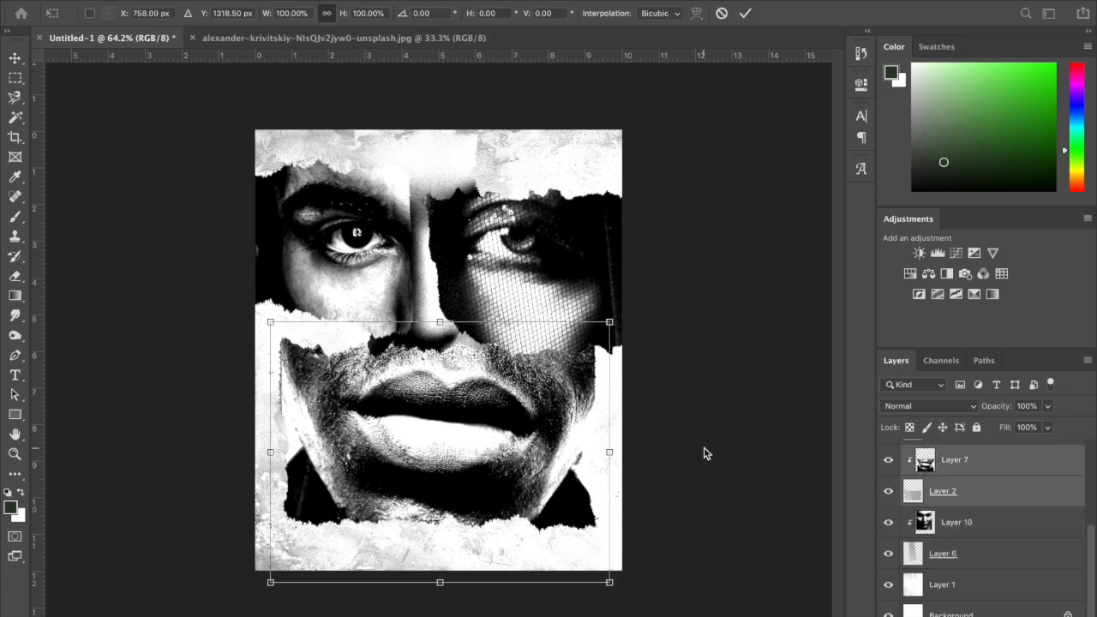
drag(609, 455, 598, 457)
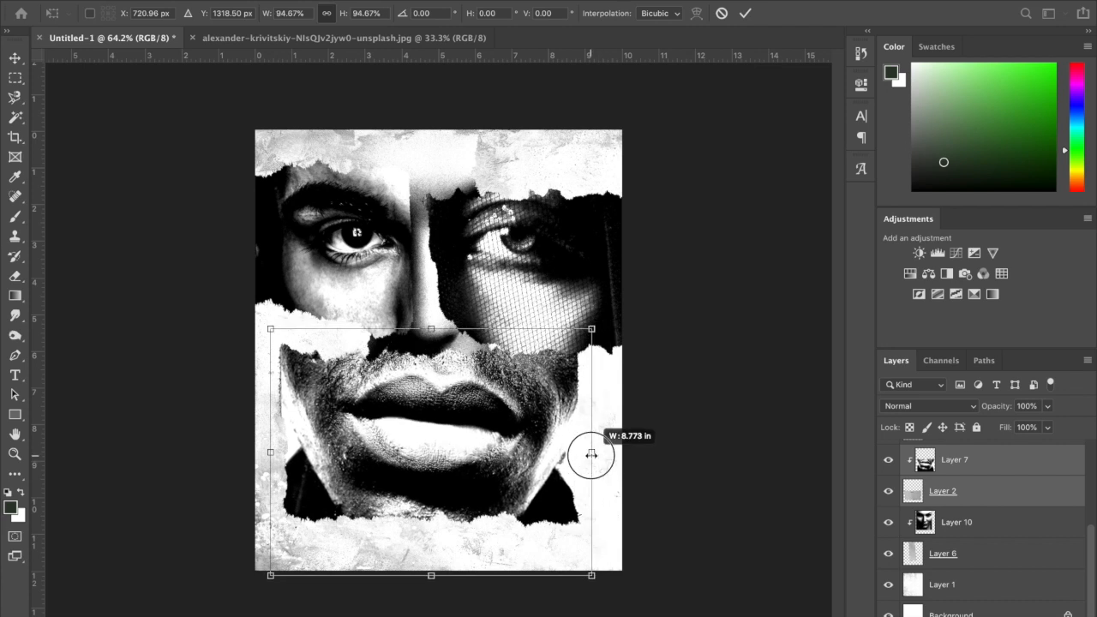
drag(524, 472, 523, 468)
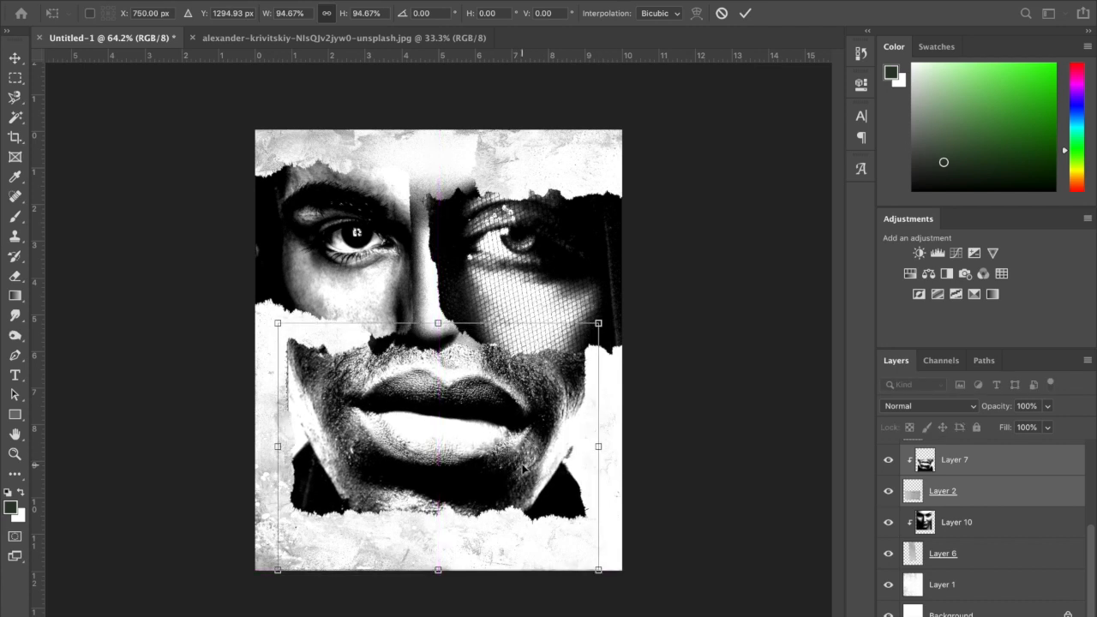
key(Return)
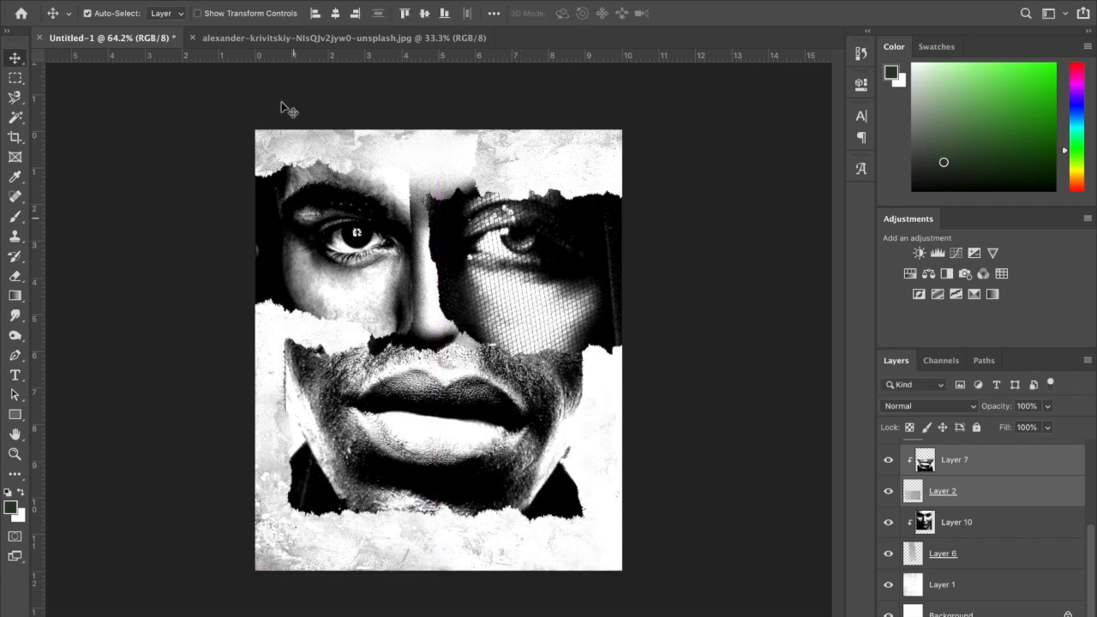
Step: Close the frontal face photo and return to the image files on the desktop
click(208, 38)
click(193, 38)
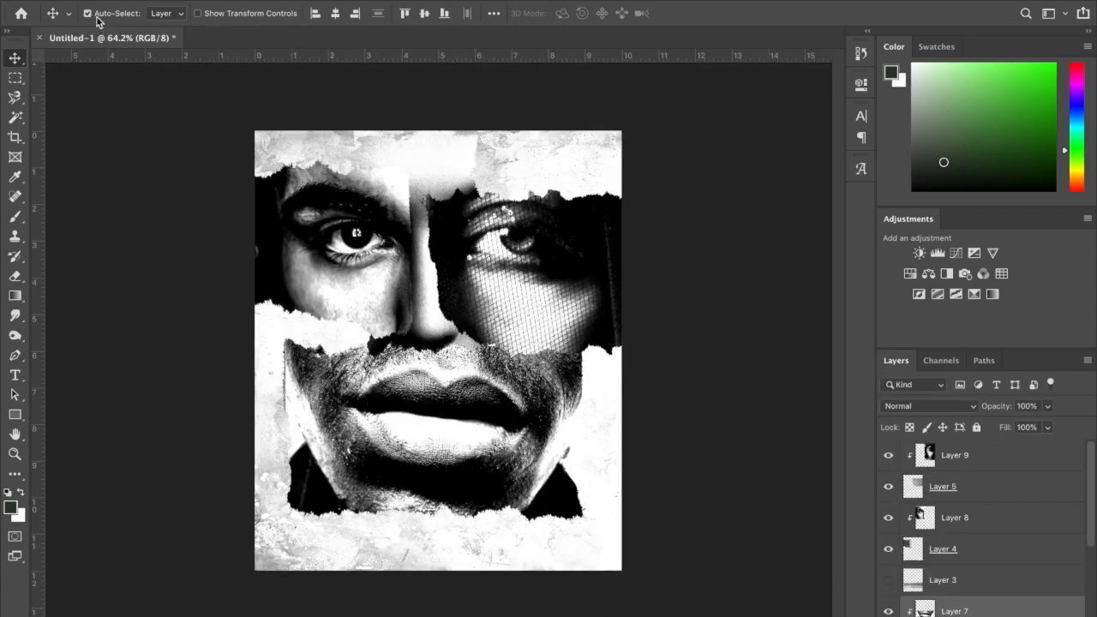
click(27, 0)
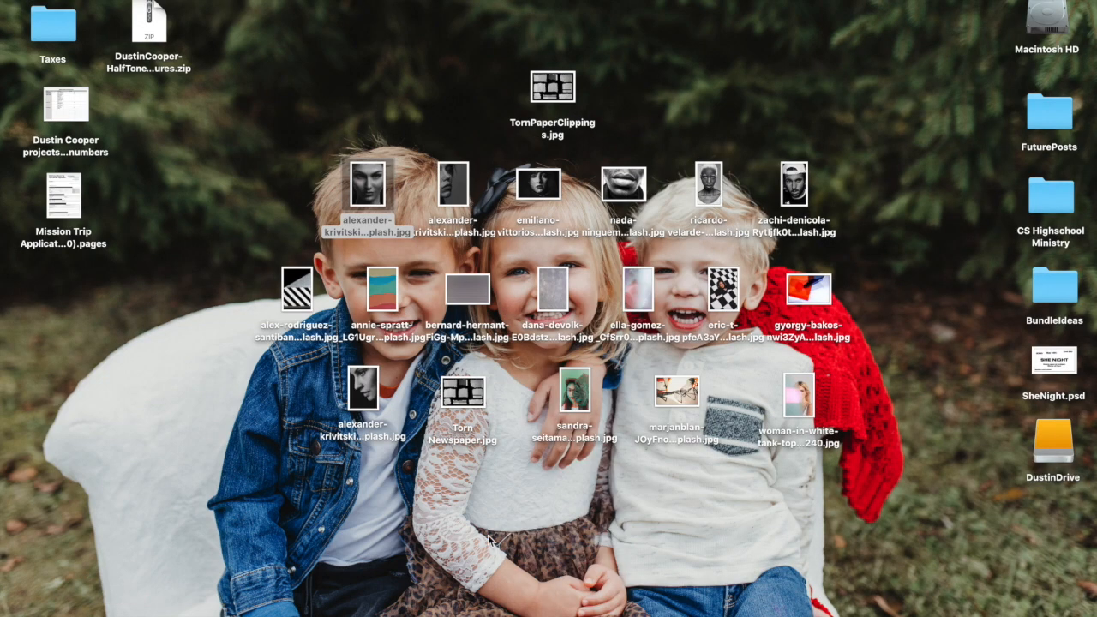
Step: Move the checkerboard photo next to the striped-wall photo on the desktop and select both files
click(512, 493)
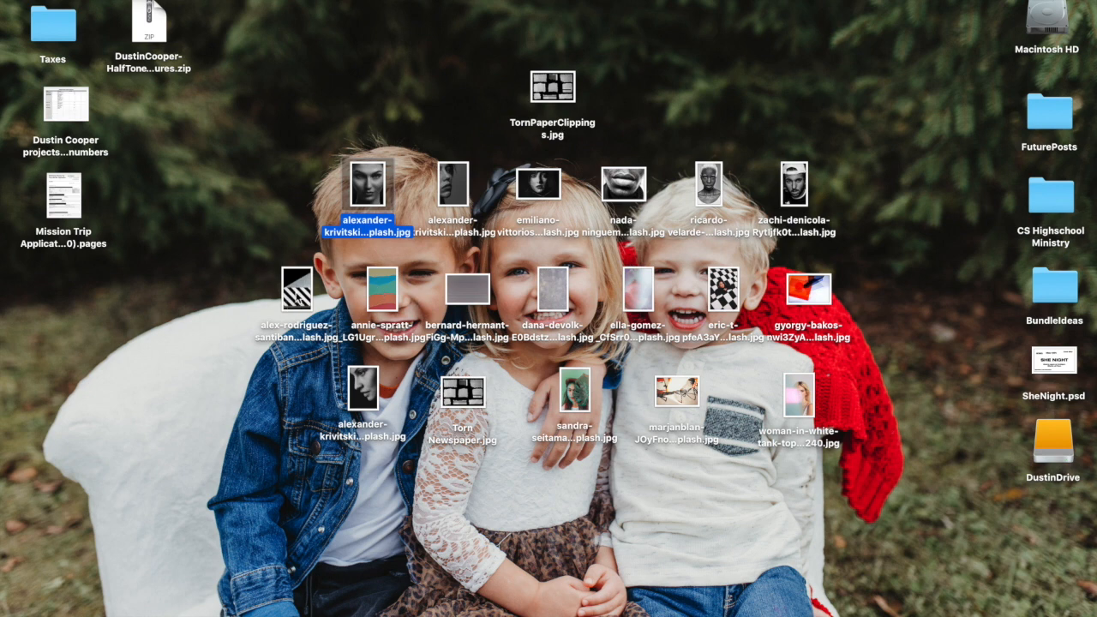
drag(729, 304, 292, 341)
drag(233, 283, 301, 377)
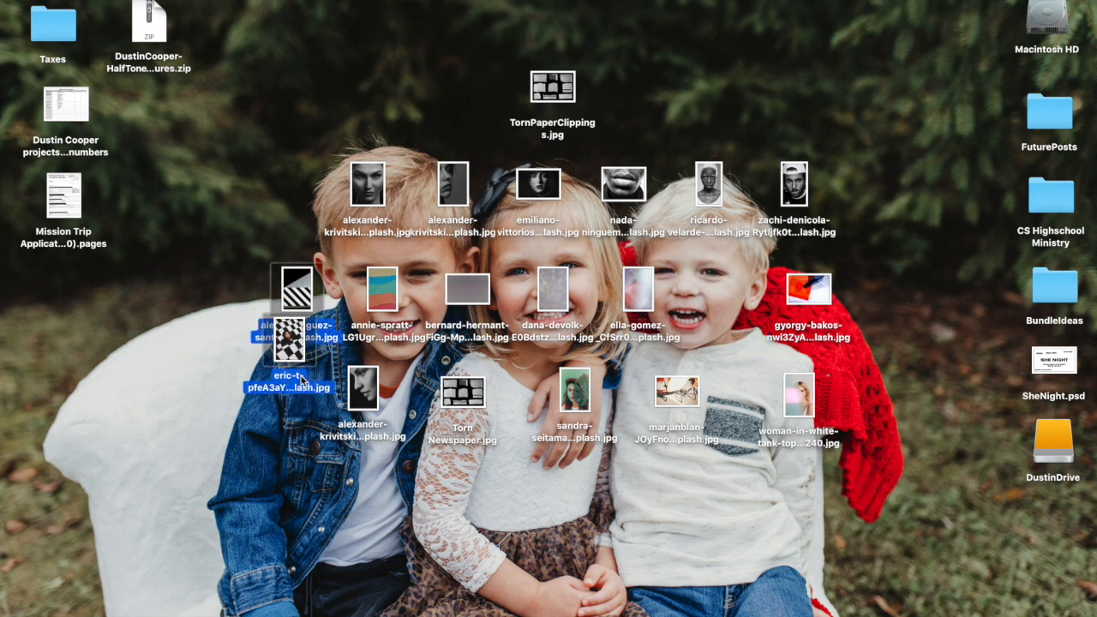
Step: Preview the striped-wall photo and the checkerboard photo to examine their black-and-white patterns
key(space)
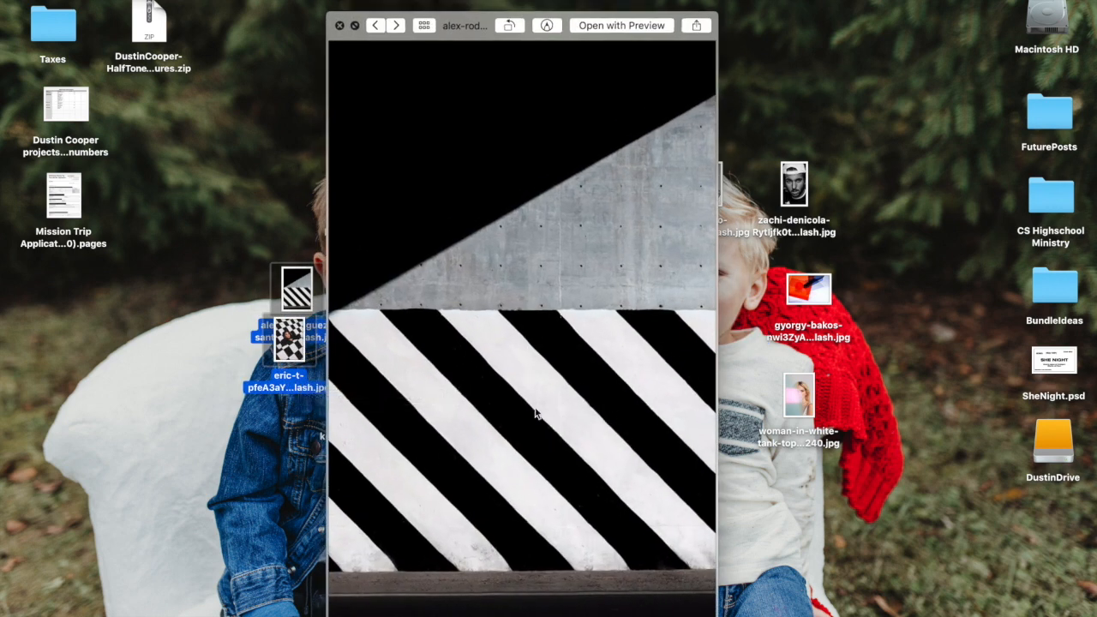
click(339, 27)
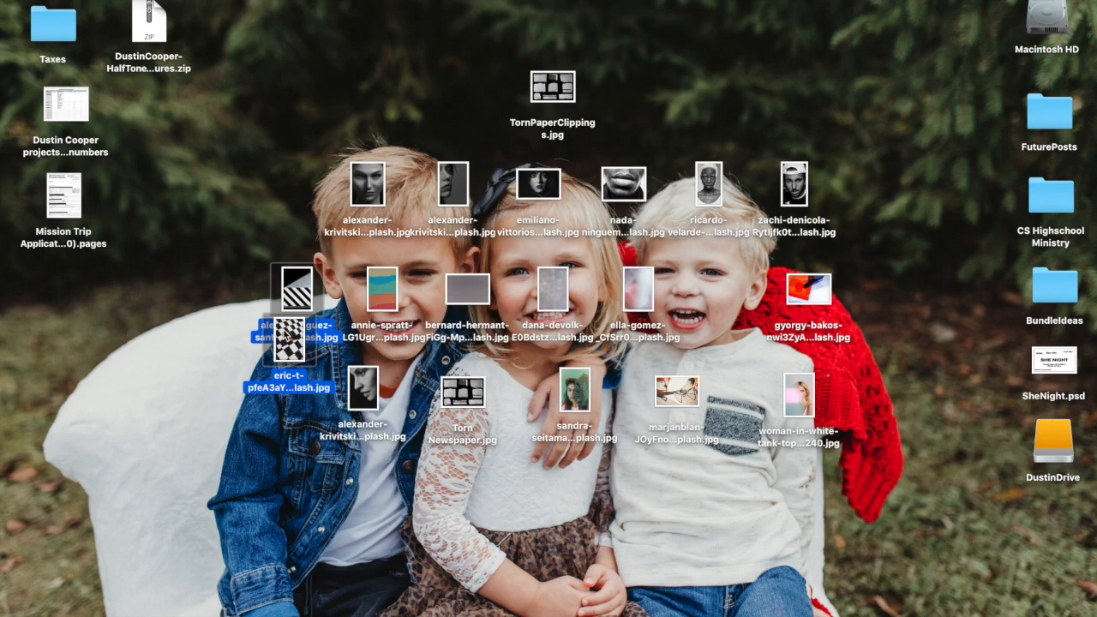
key(space)
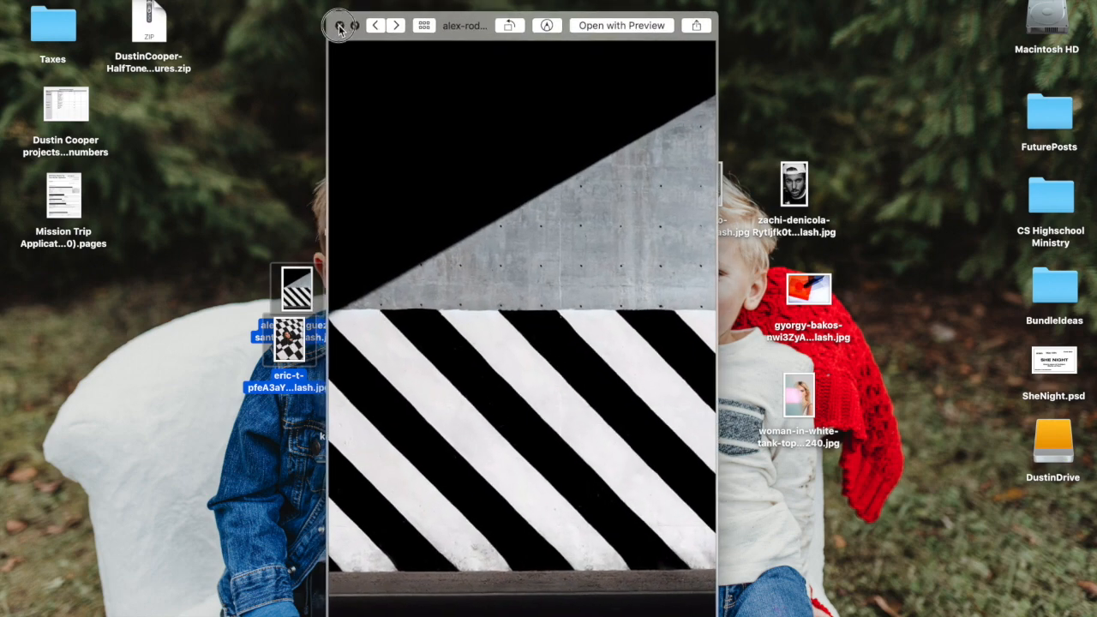
click(340, 27)
click(289, 341)
key(space)
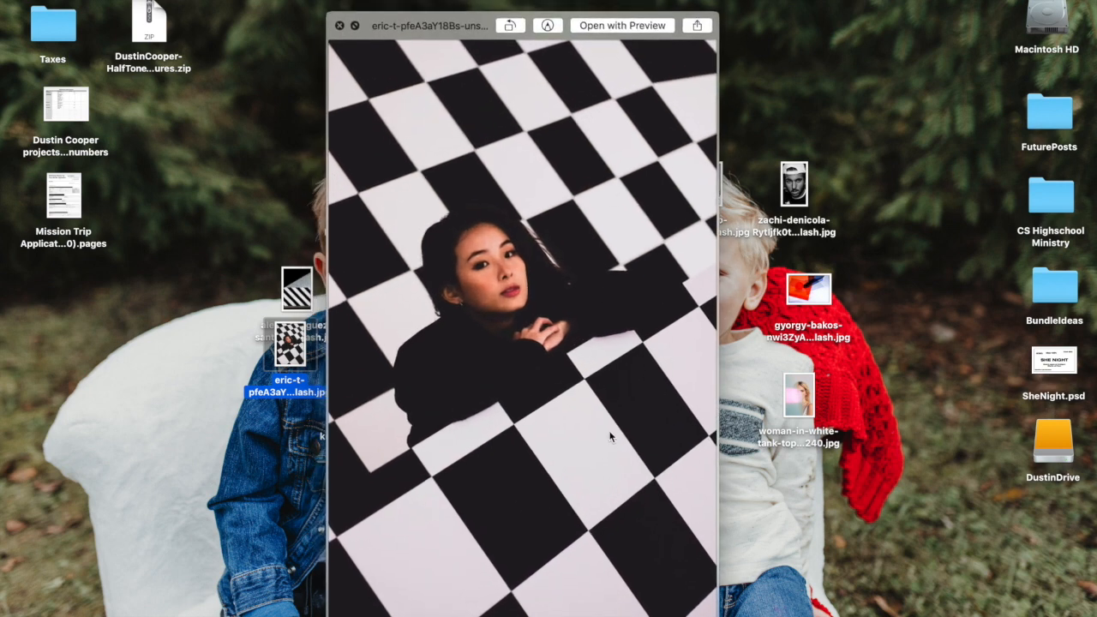
click(339, 26)
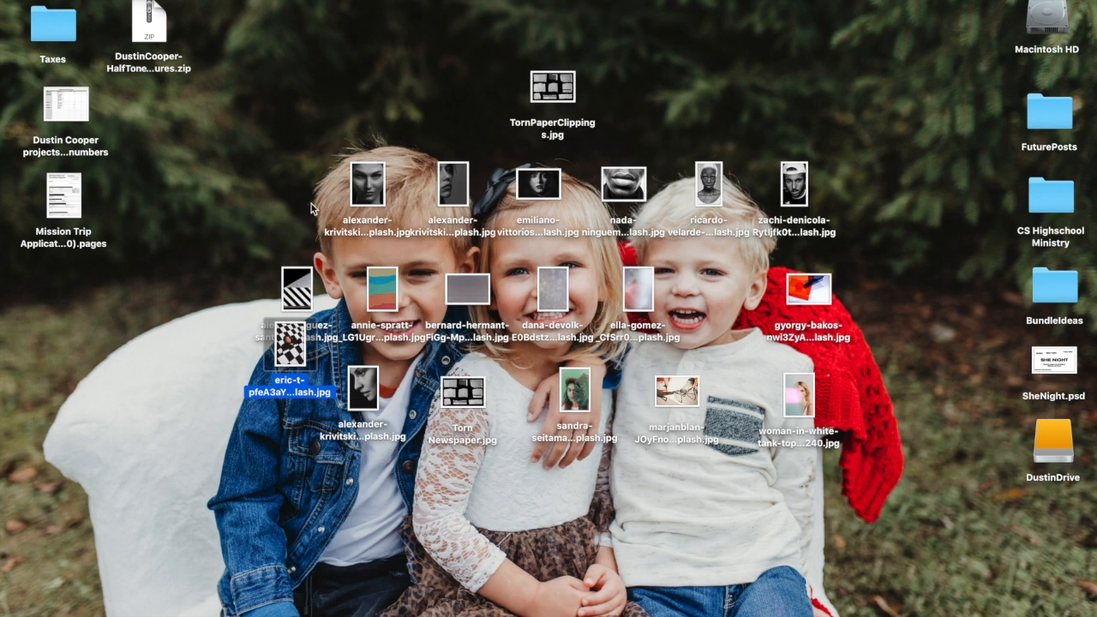
Step: Open the striped-wall and checkerboard photos together in Adobe Photoshop CC 2019 and bring the striped-wall photo to the front
drag(244, 262, 301, 329)
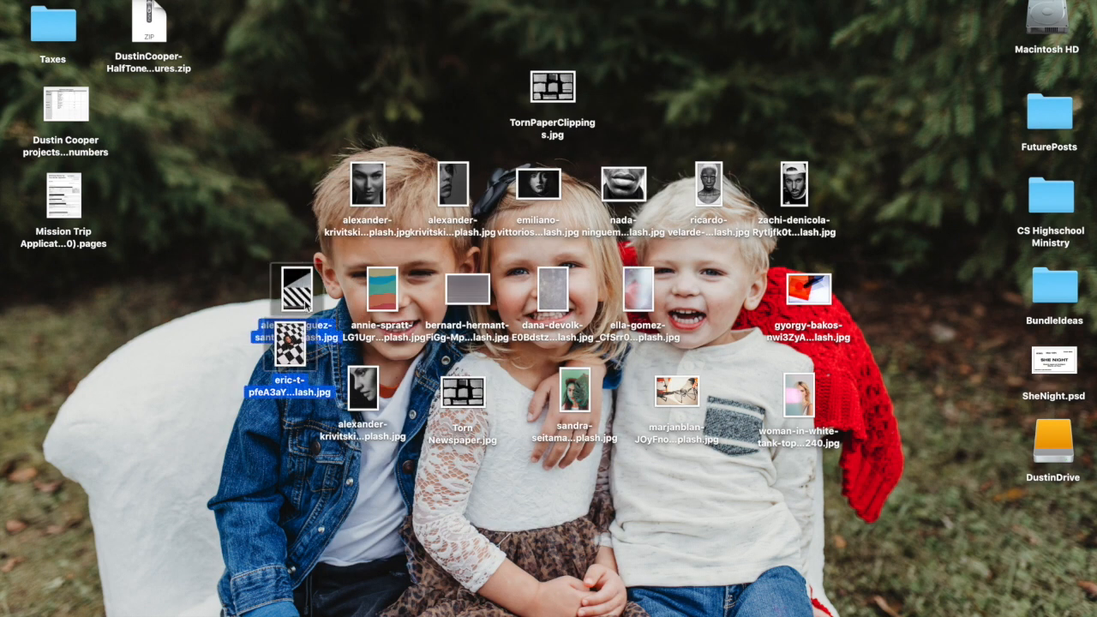
right_click(298, 268)
mouse_move(347, 318)
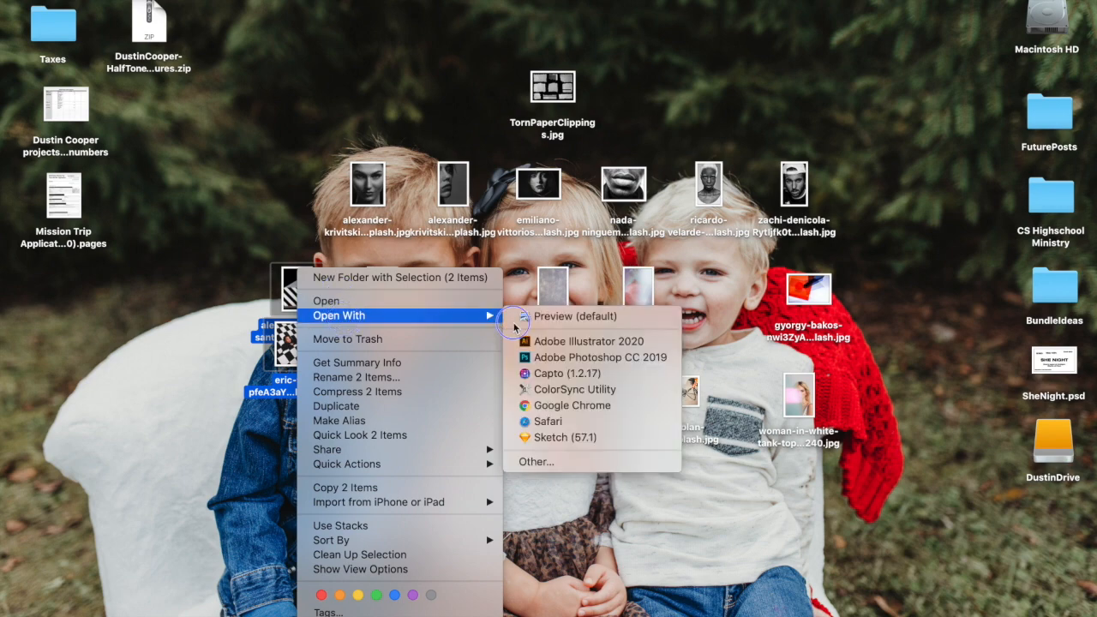
click(550, 364)
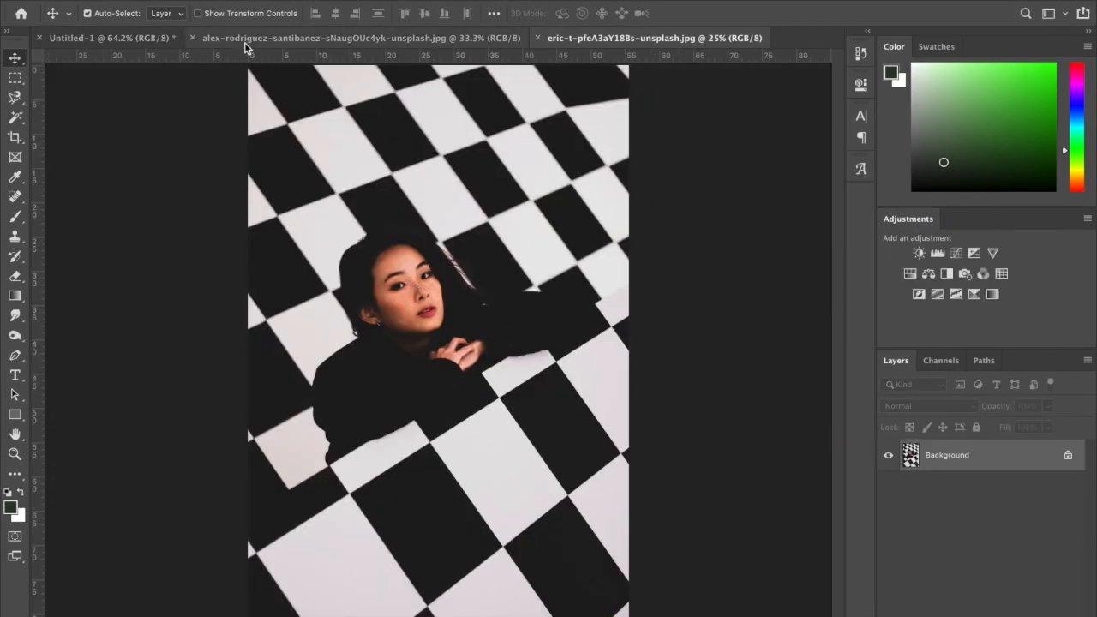
click(252, 48)
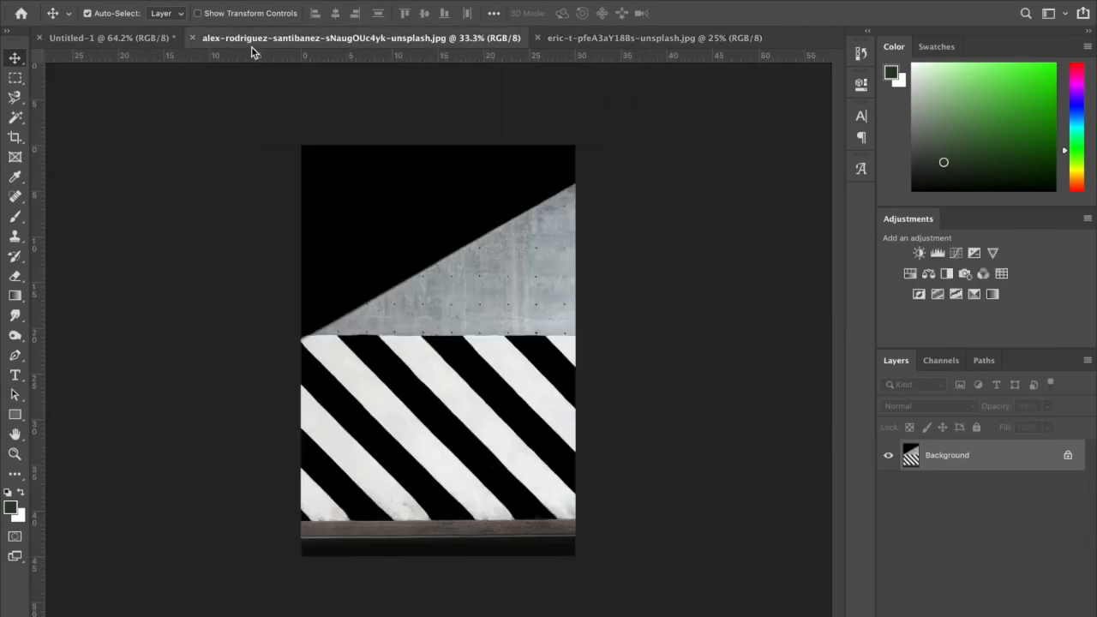
Step: Select the diagonally striped lower part of the wall photo with a rectangular marquee and copy it to a new layer
key(m)
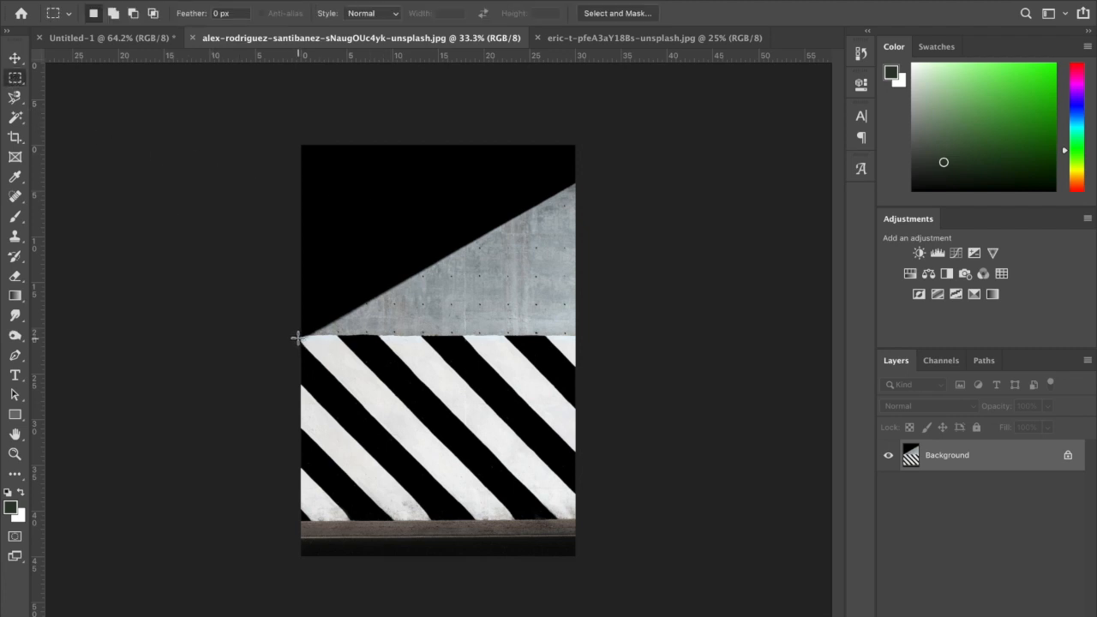
click(296, 337)
click(20, 80)
drag(293, 337, 608, 516)
key(ctrl+j)
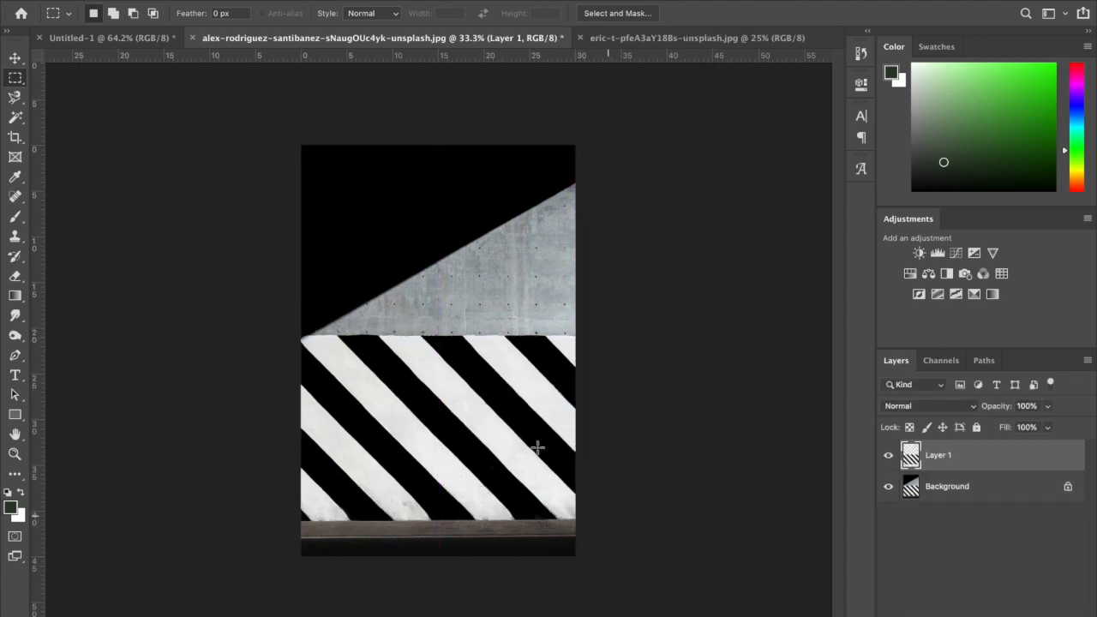
Step: Bring the copied stripes into the Untitled-1 collage and place their layer directly below Layer 6
click(14, 57)
drag(407, 384, 353, 405)
scroll(962, 536, down, 3)
drag(975, 457, 967, 604)
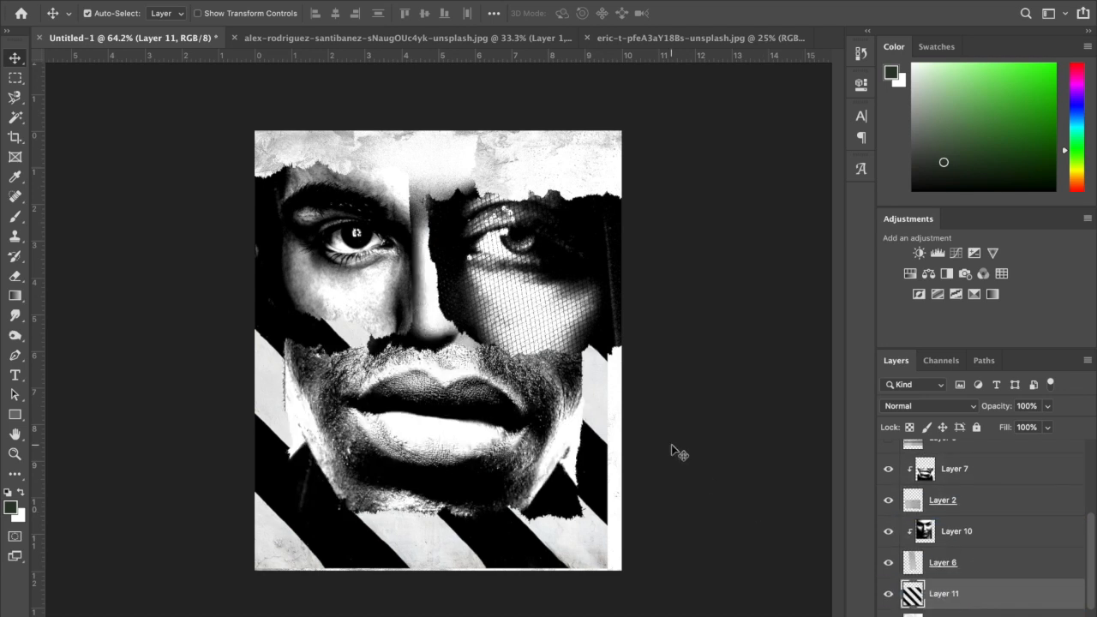
scroll(1063, 613, down, 2)
scroll(1063, 614, down, 1)
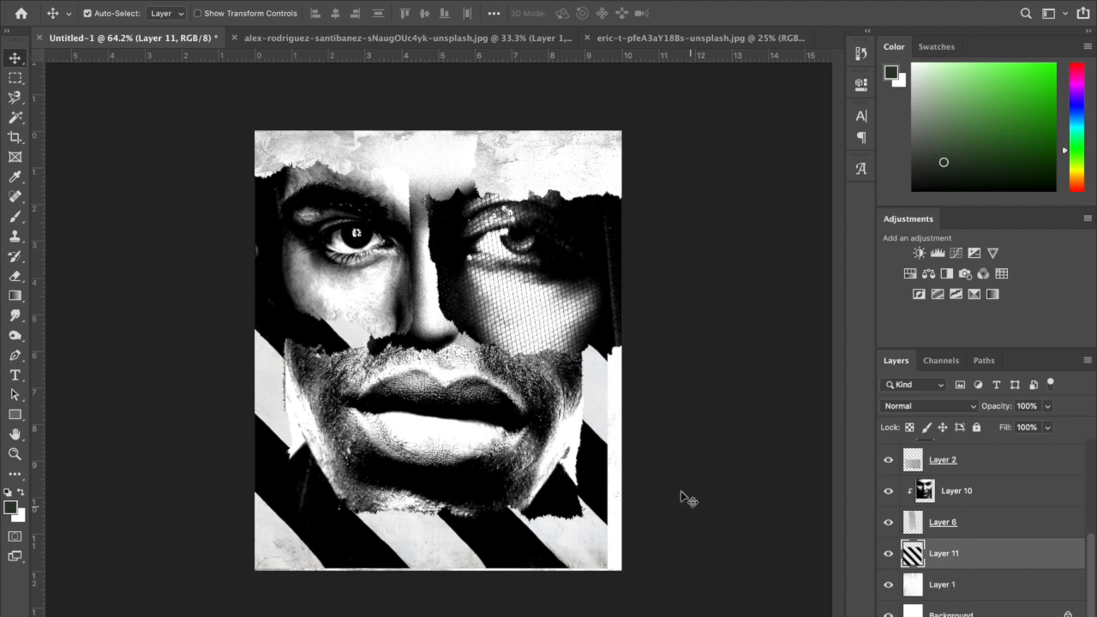
Step: Scale the striped layer to about 61% and rotate it about 71°, placing it in the poster's lower-left corner behind the face
key(ctrl+t)
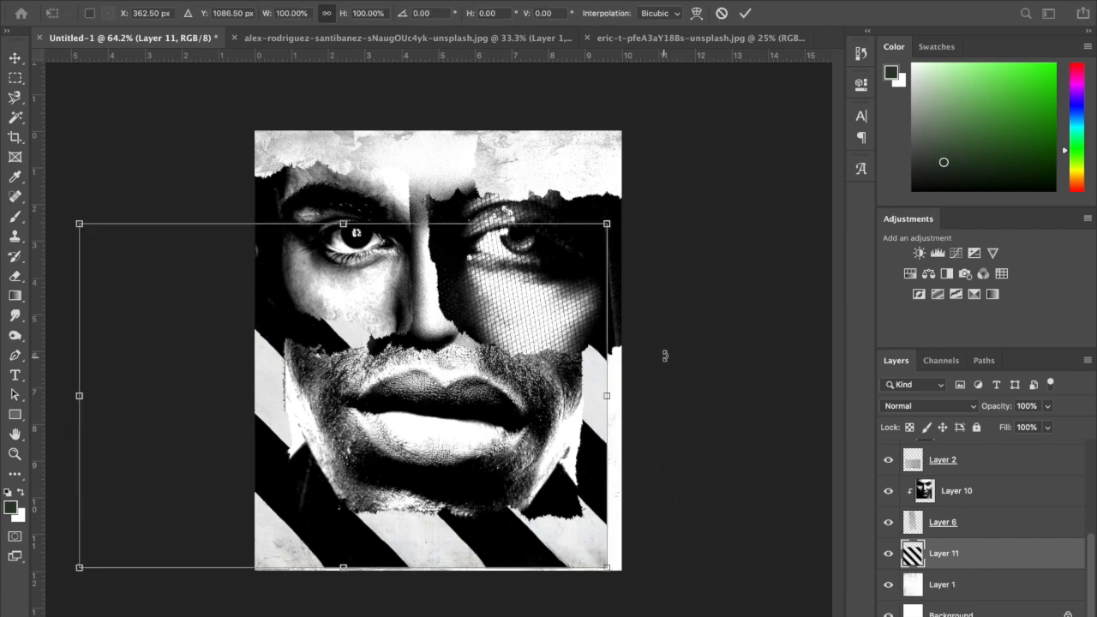
drag(648, 250, 516, 497)
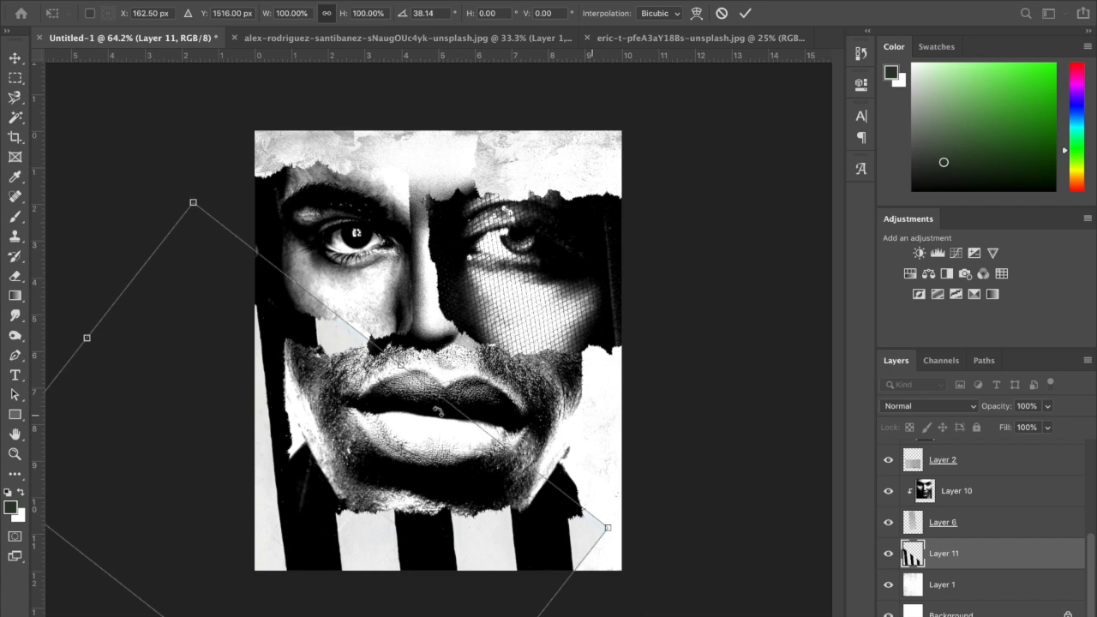
drag(400, 365, 359, 463)
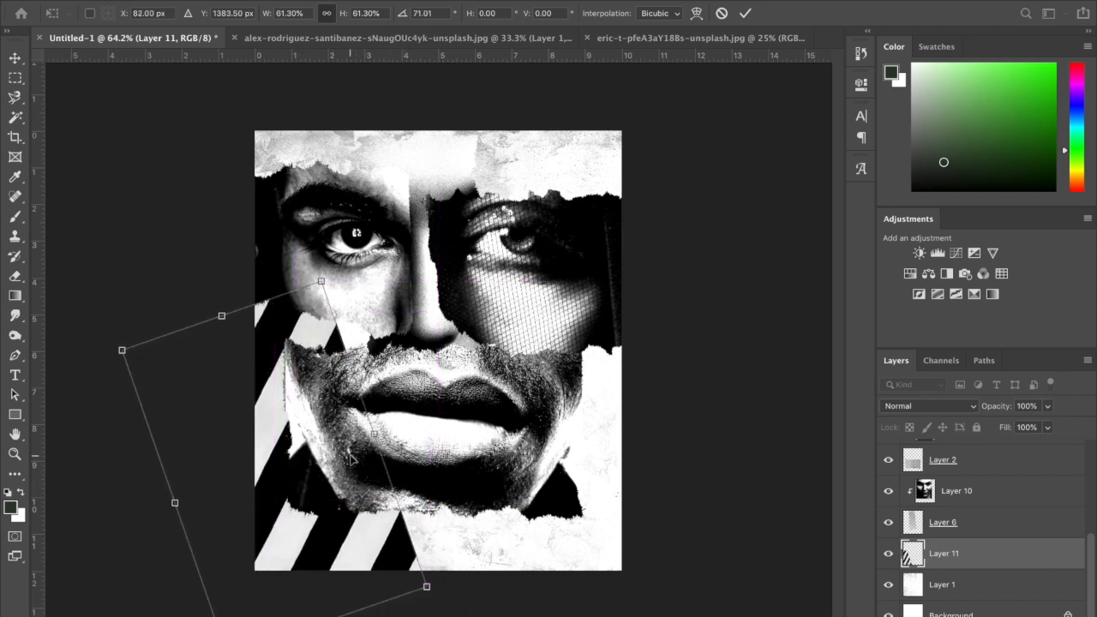
key(Return)
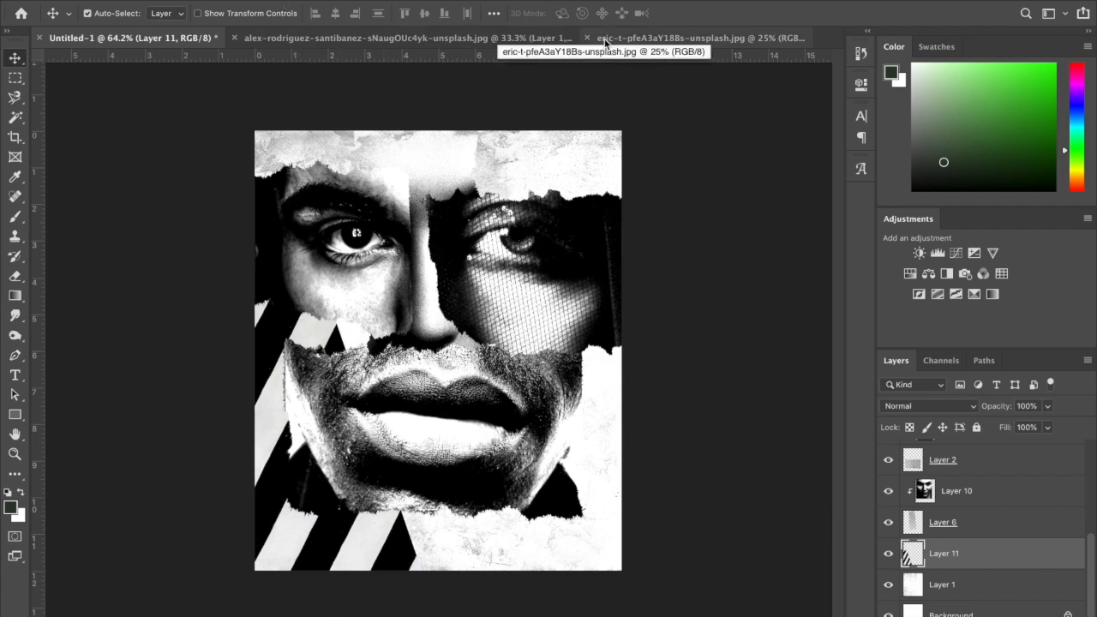
Step: Close the striped-wall photo without saving its changes and bring the checkerboard photo to the front
click(606, 40)
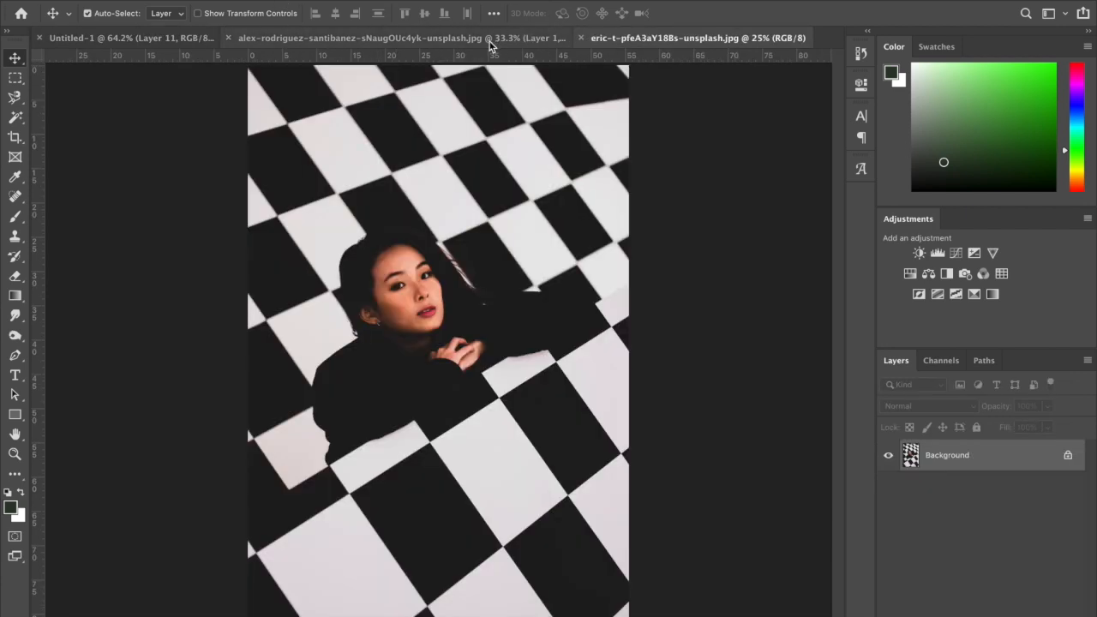
click(319, 39)
click(229, 39)
click(519, 216)
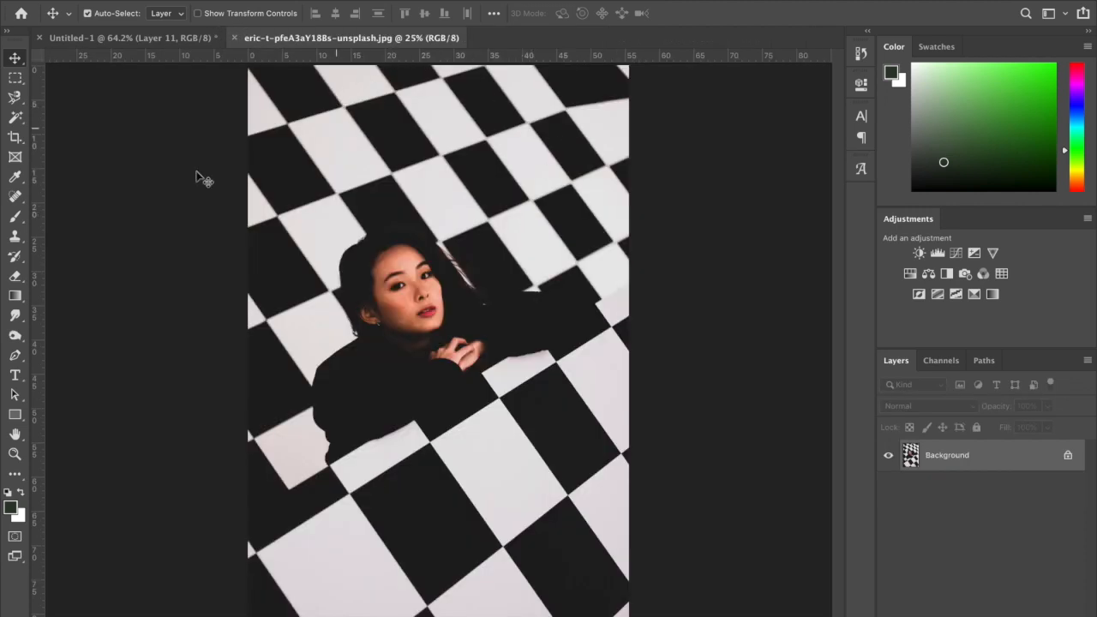
Step: Select the checkerboard strip above the woman with a rectangular marquee and copy it to a new layer
click(15, 83)
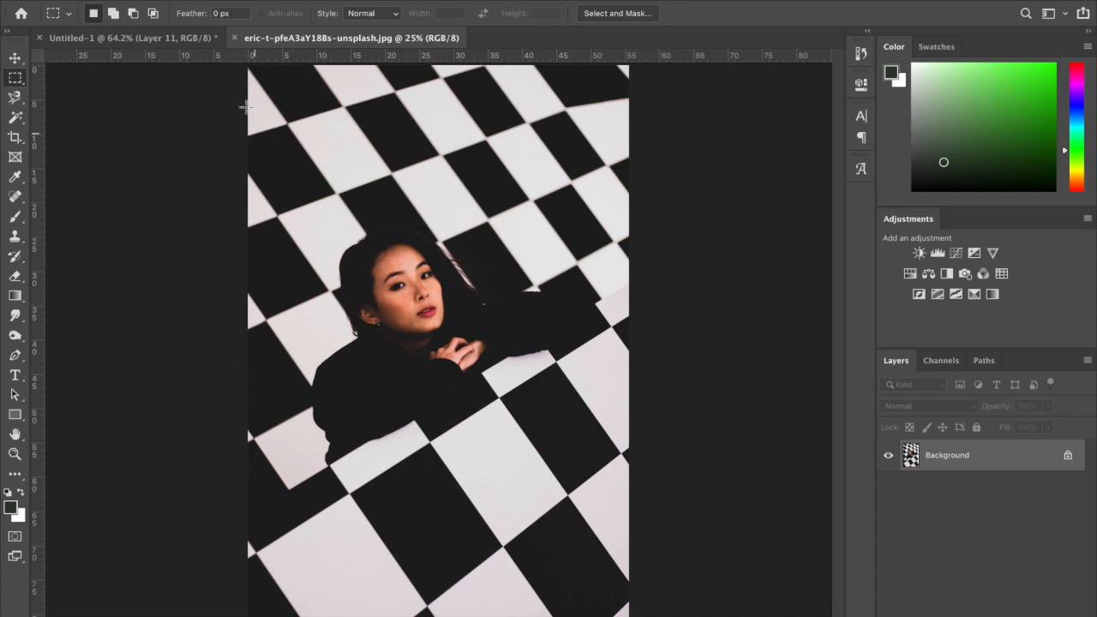
drag(247, 64, 703, 228)
key(ctrl+j)
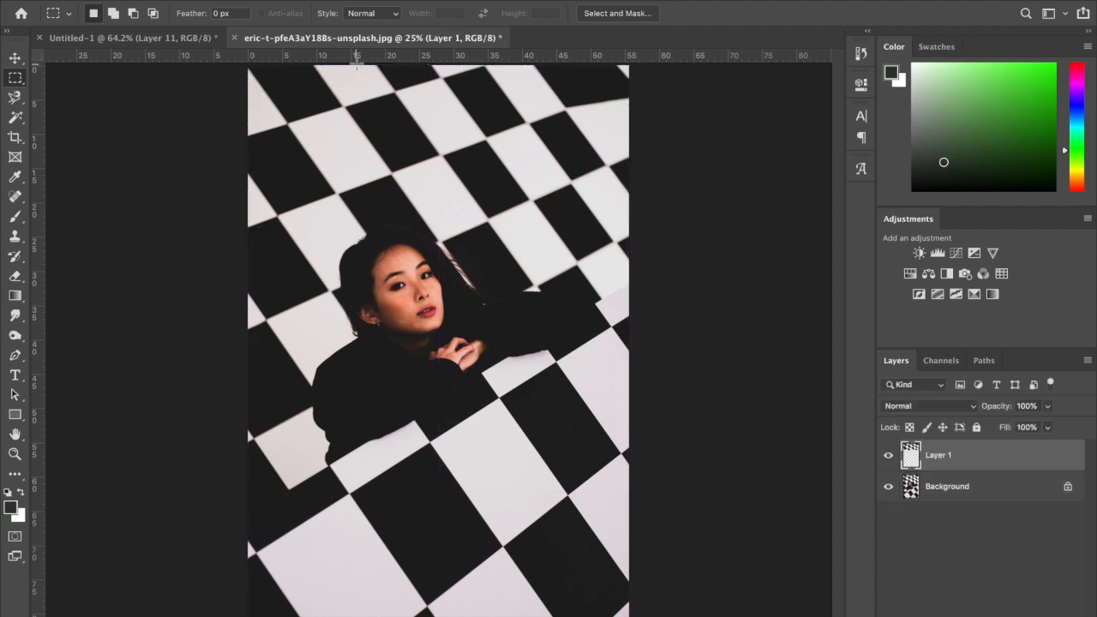
Step: Bring the copied checkerboard into the Untitled-1 collage, with its layer between Layer 6 and the striped layer
key(v)
drag(368, 133, 538, 198)
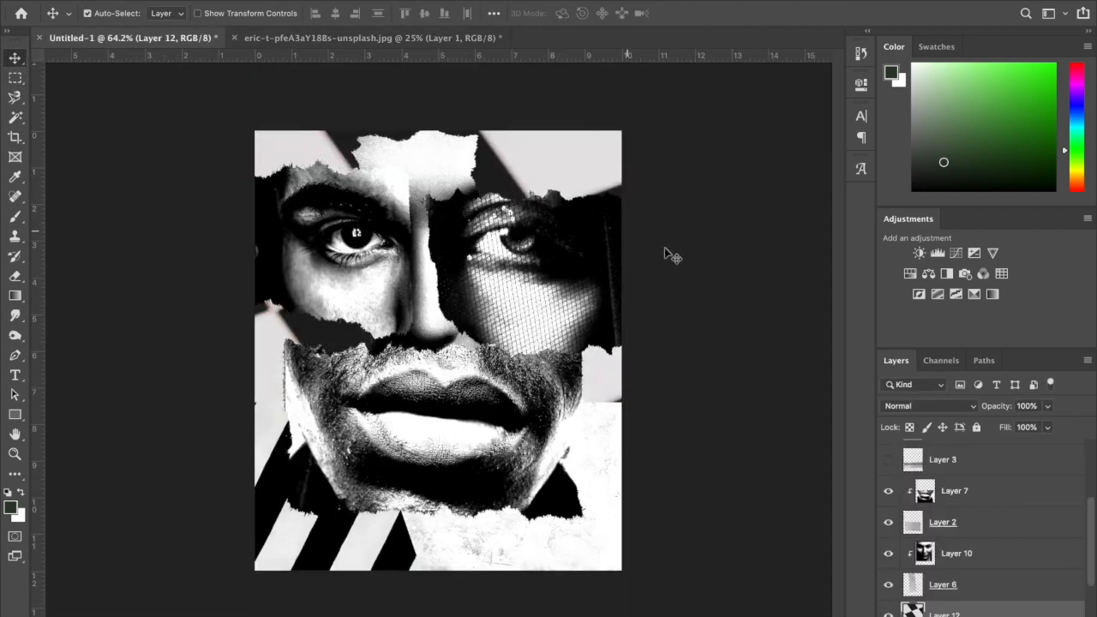
scroll(969, 609, down, 3)
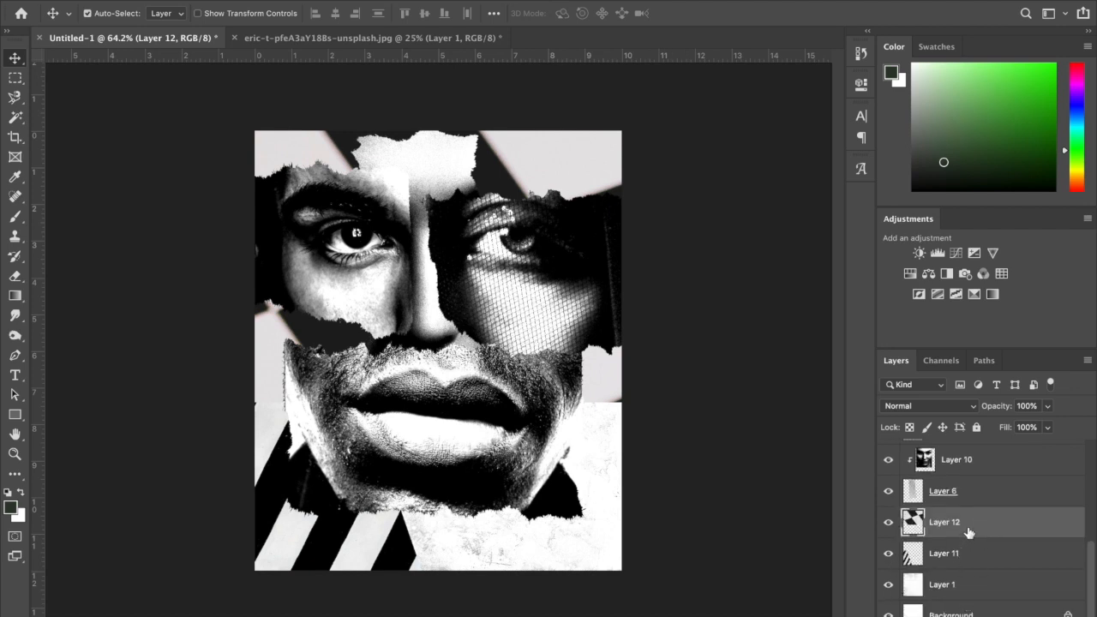
Step: Scale down the checkerboard layer and position it in the poster's upper-right corner behind the torn face pieces
key(ctrl+t)
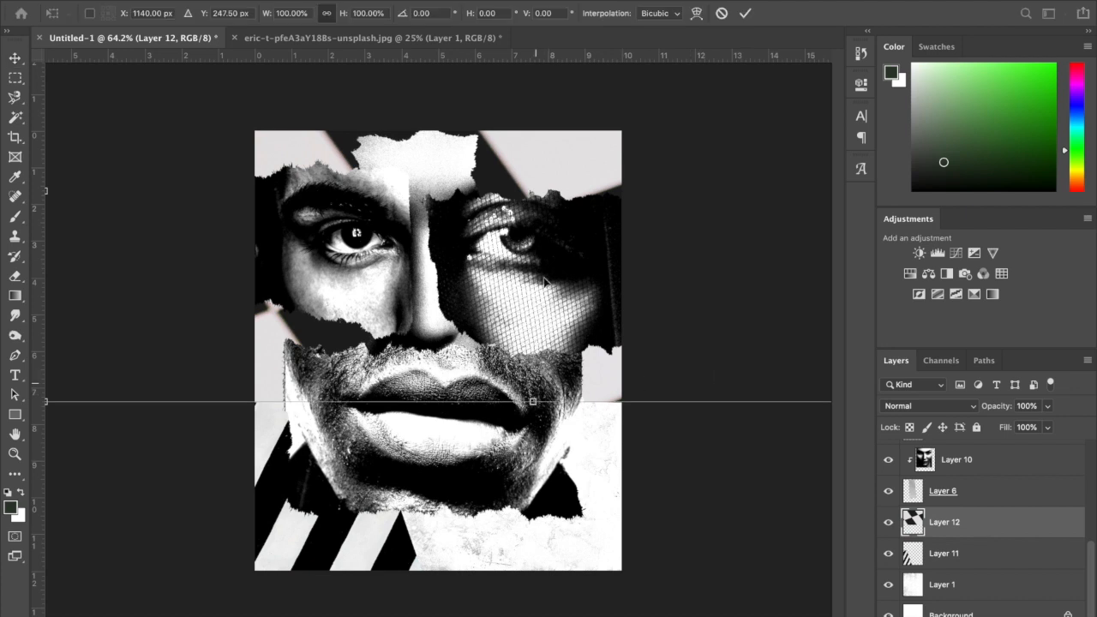
scroll(546, 281, down, 2)
drag(506, 88, 519, 230)
drag(641, 170, 637, 288)
drag(551, 251, 551, 229)
key(super+z)
drag(561, 121, 492, 115)
drag(525, 213, 527, 176)
drag(631, 142, 573, 163)
drag(359, 167, 373, 168)
key(Return)
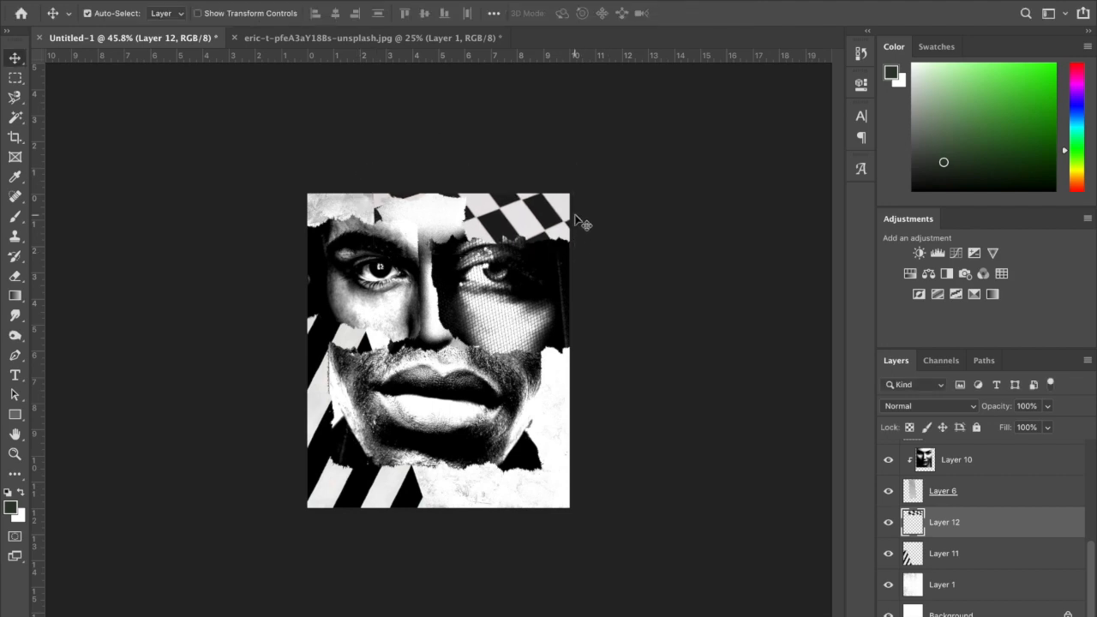
Step: Apply Levels to the striped layer, Layer 11, with input black at 43 and input white at 207
scroll(558, 257, up, 4)
scroll(558, 257, up, 3)
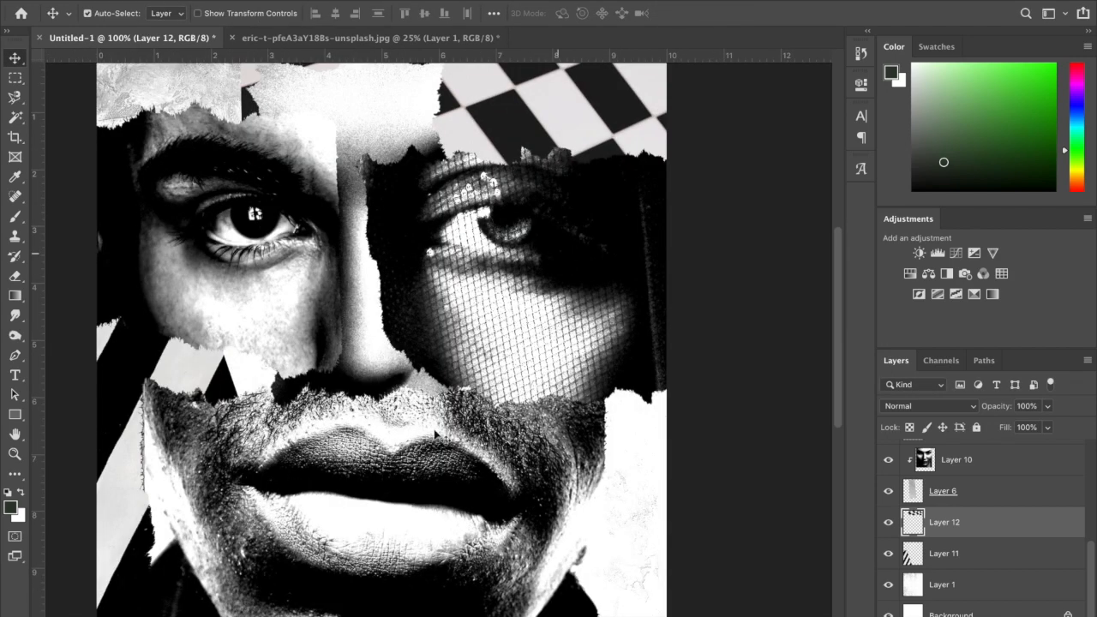
scroll(550, 292, down, 2)
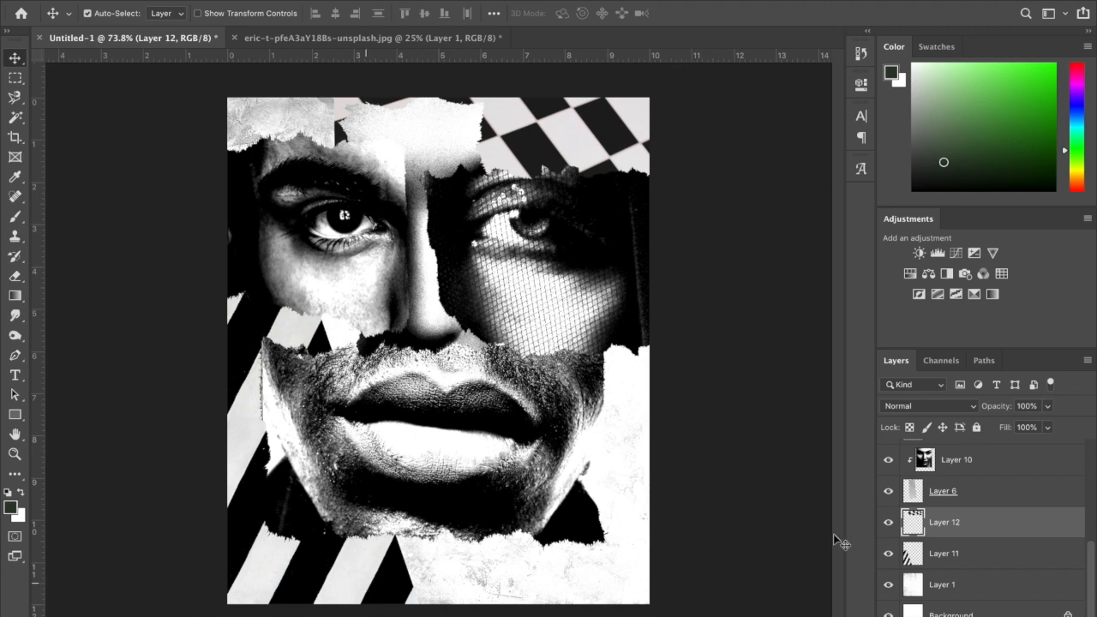
click(946, 556)
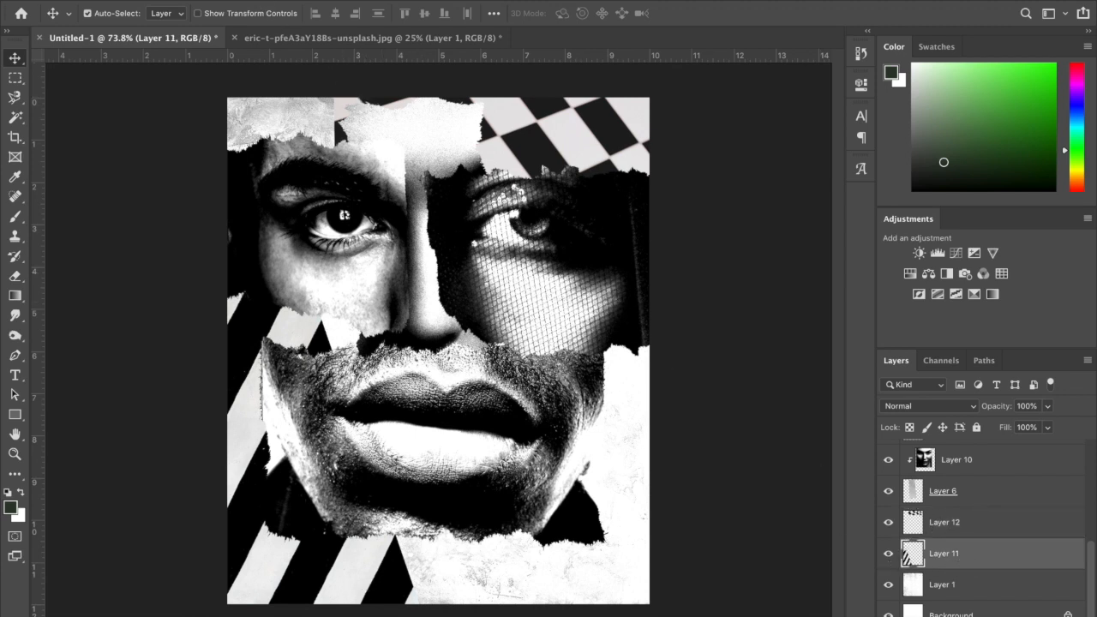
click(206, 0)
mouse_move(230, 12)
click(421, 34)
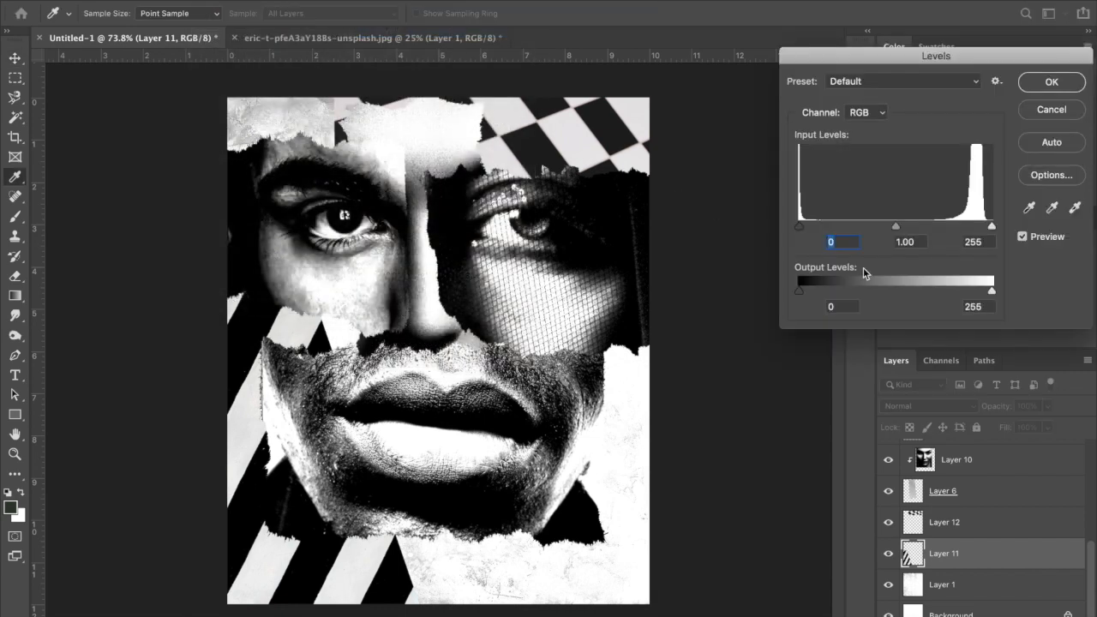
drag(992, 228, 956, 228)
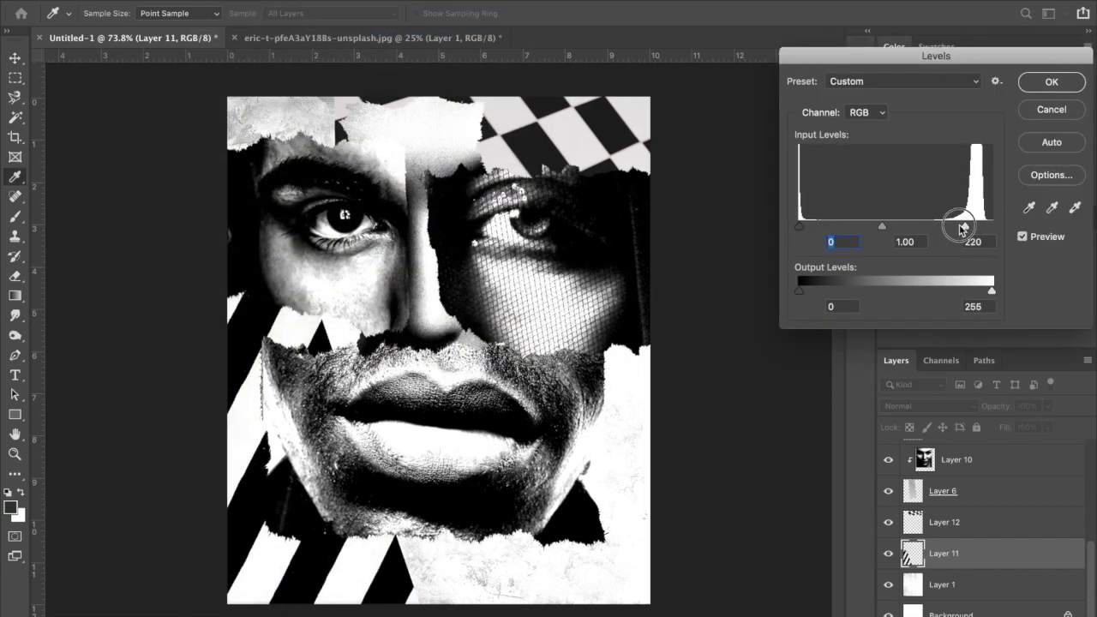
drag(799, 226, 832, 226)
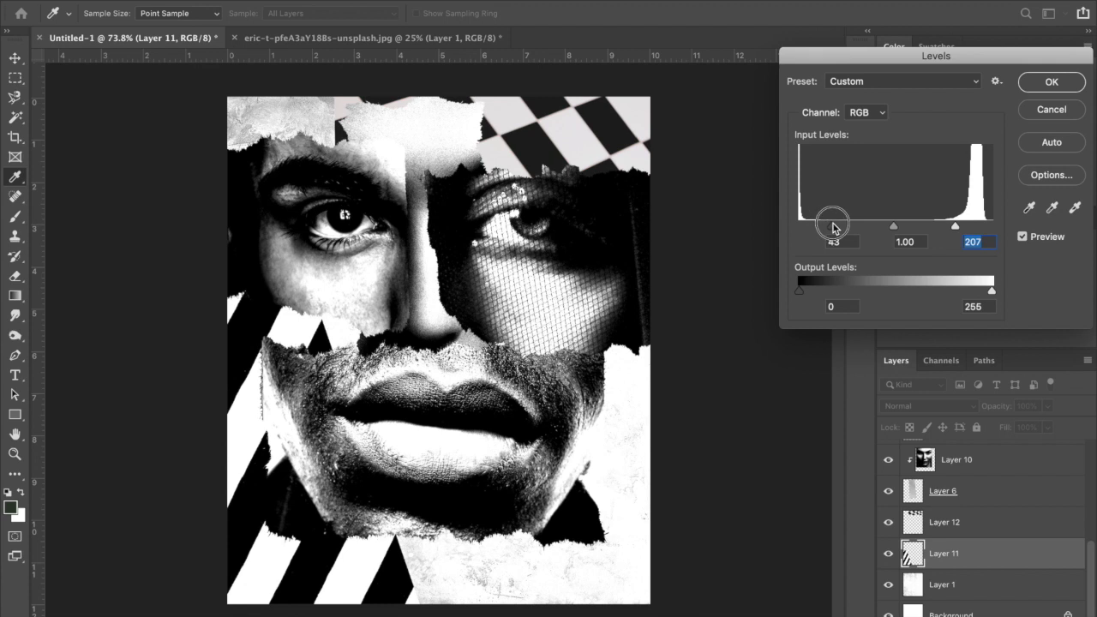
click(1040, 82)
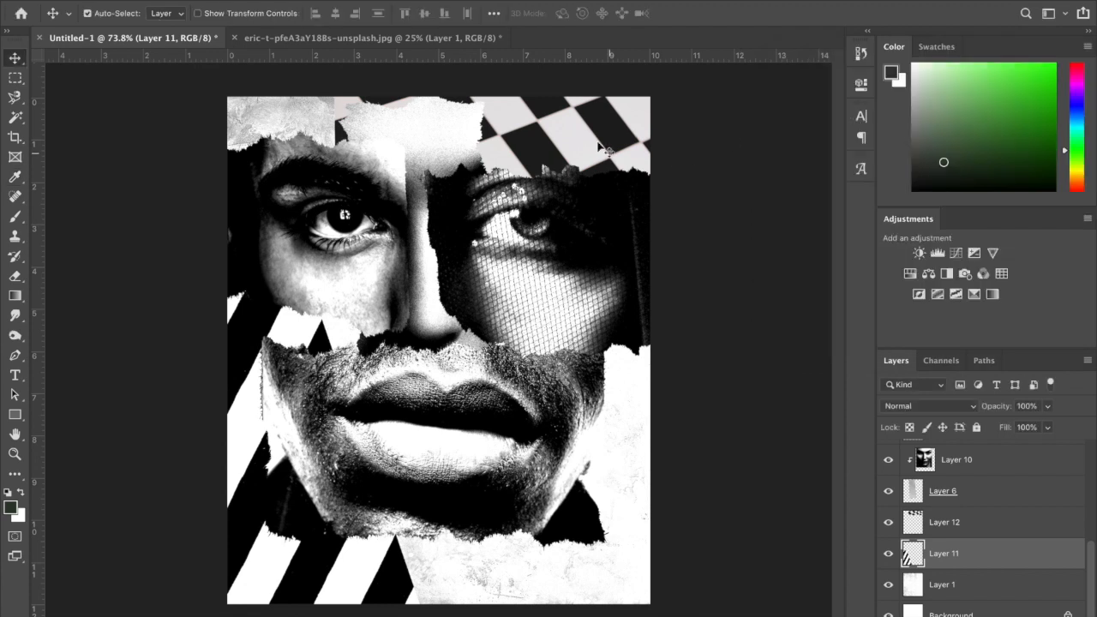
Step: Apply Levels to the checkerboard layer, Layer 12, with input black at 57 and input white at about 210
click(958, 524)
click(201, 0)
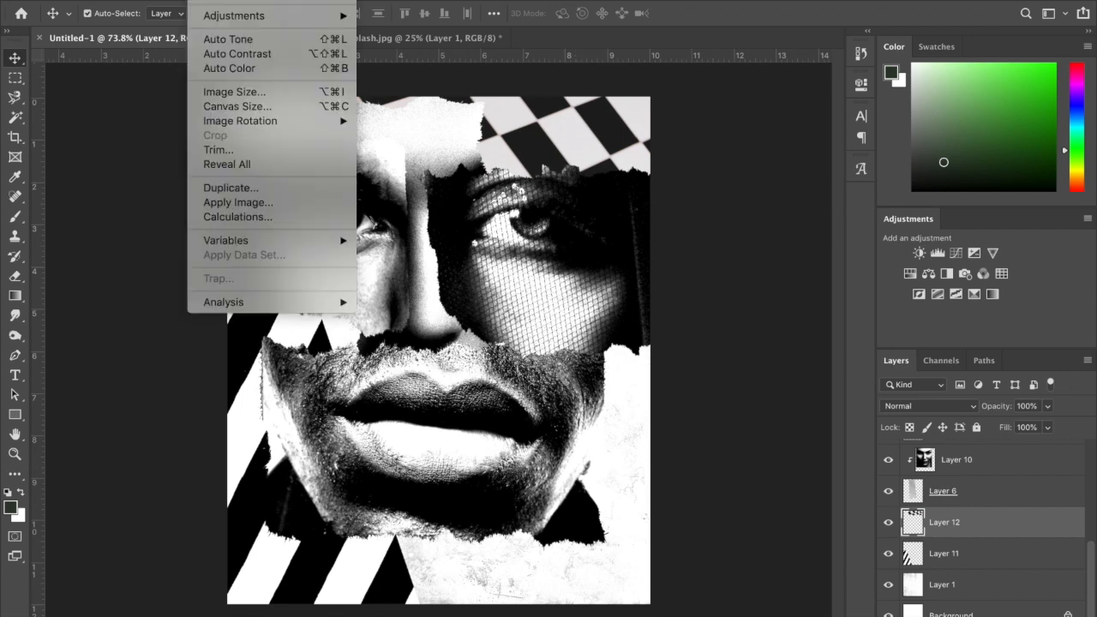
mouse_move(214, 14)
click(391, 30)
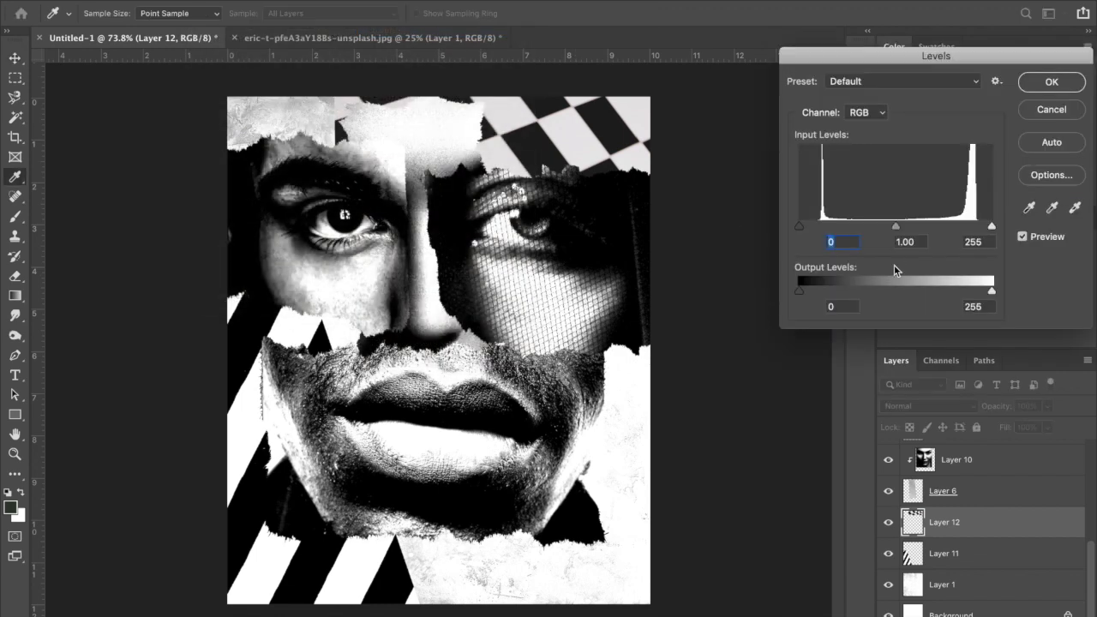
drag(798, 226, 798, 224)
drag(992, 226, 959, 228)
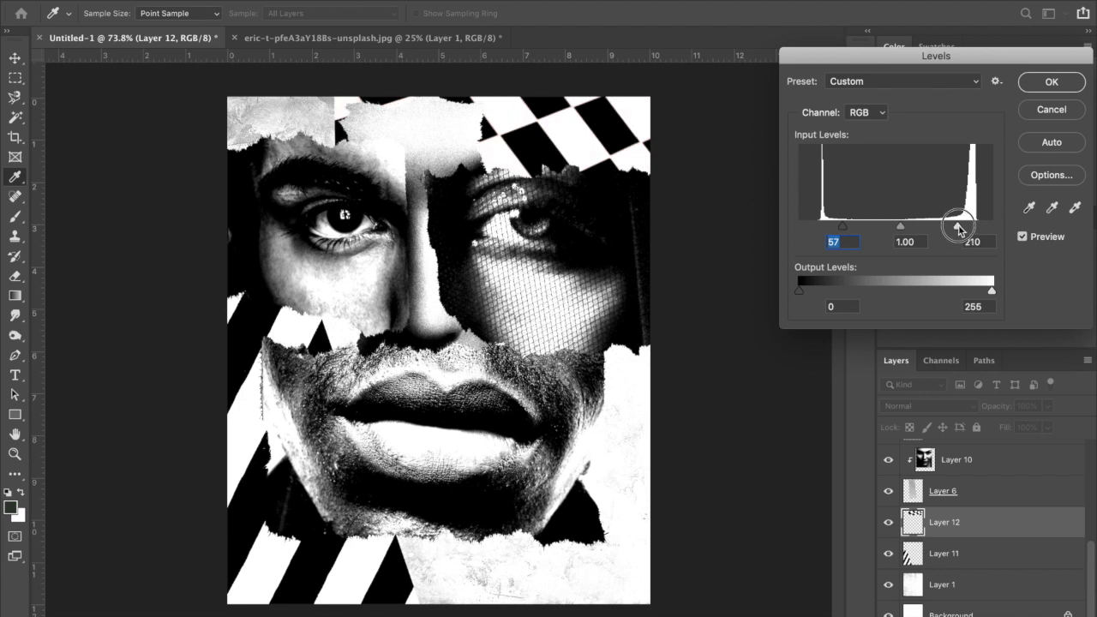
click(1052, 82)
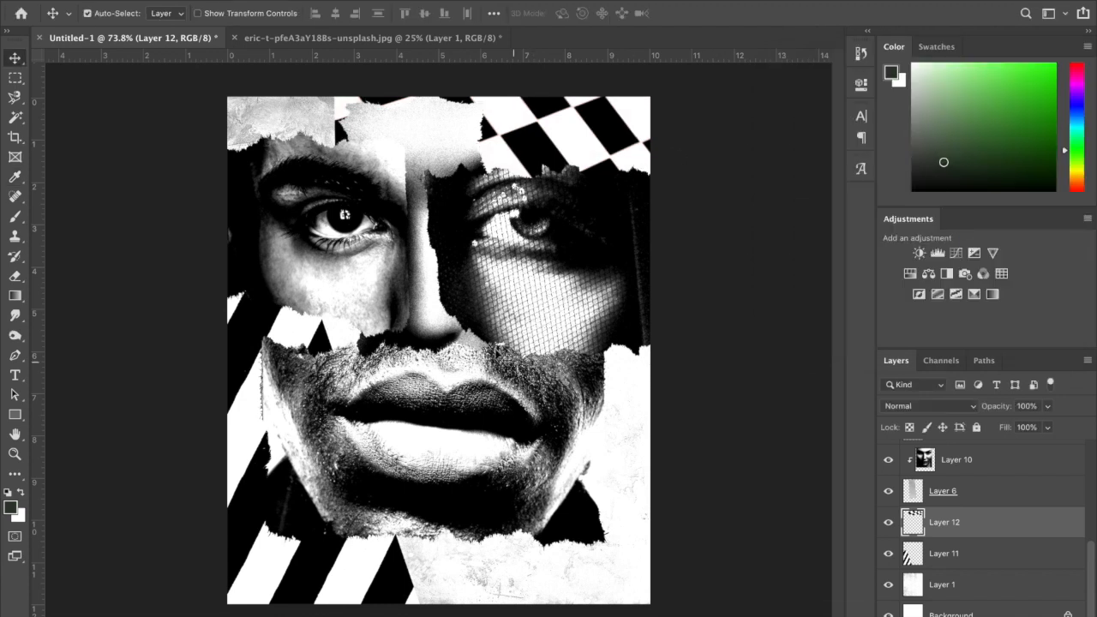
Step: Close the checkerboard photo without saving its changes
click(246, 38)
click(236, 38)
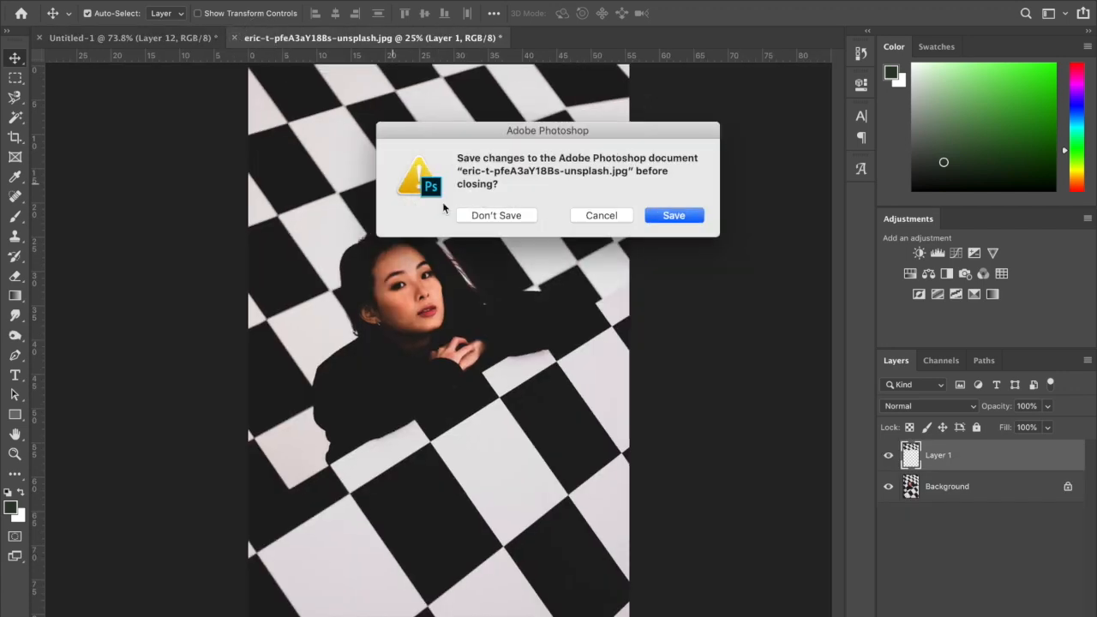
click(508, 217)
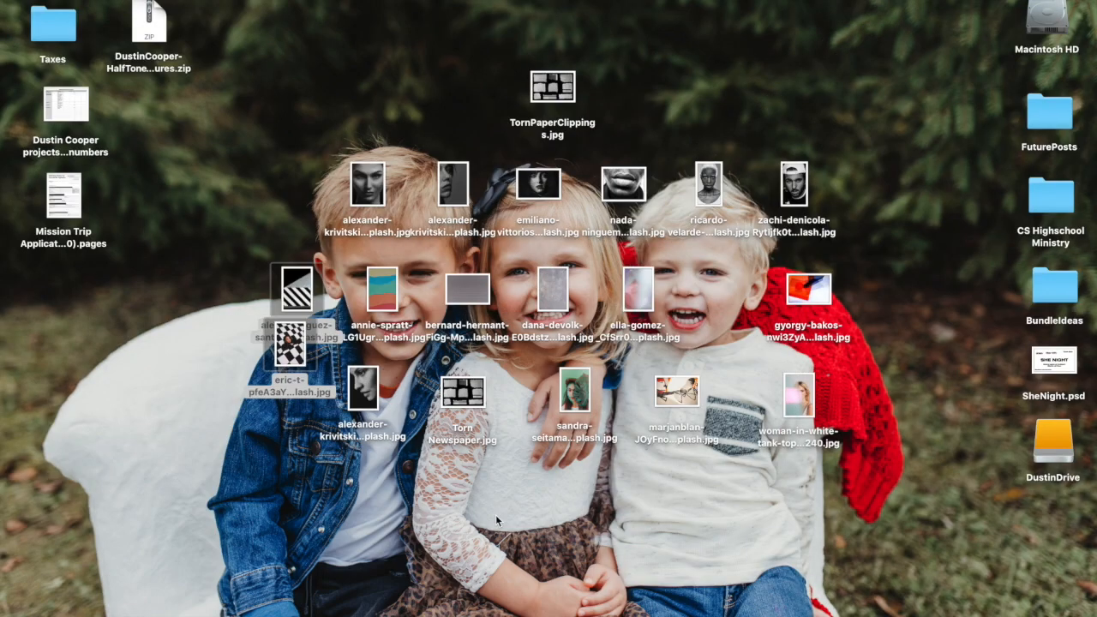
Step: Copy the HalfToneTextures folder from the external drive to the desktop and place it beside TornPaperClippings.jpg
click(701, 319)
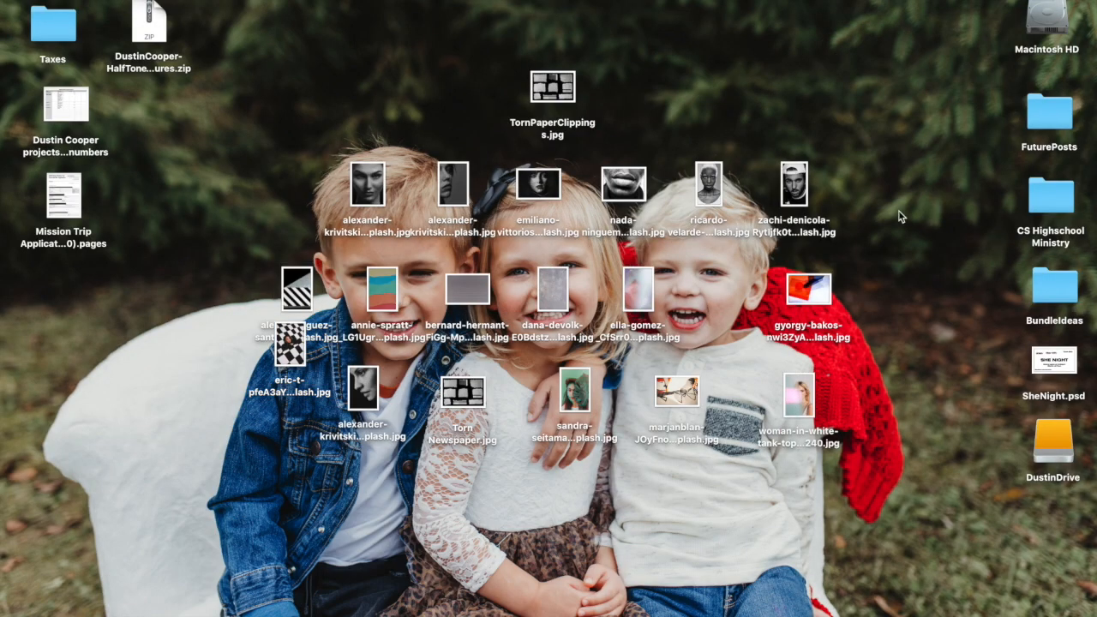
click(1060, 443)
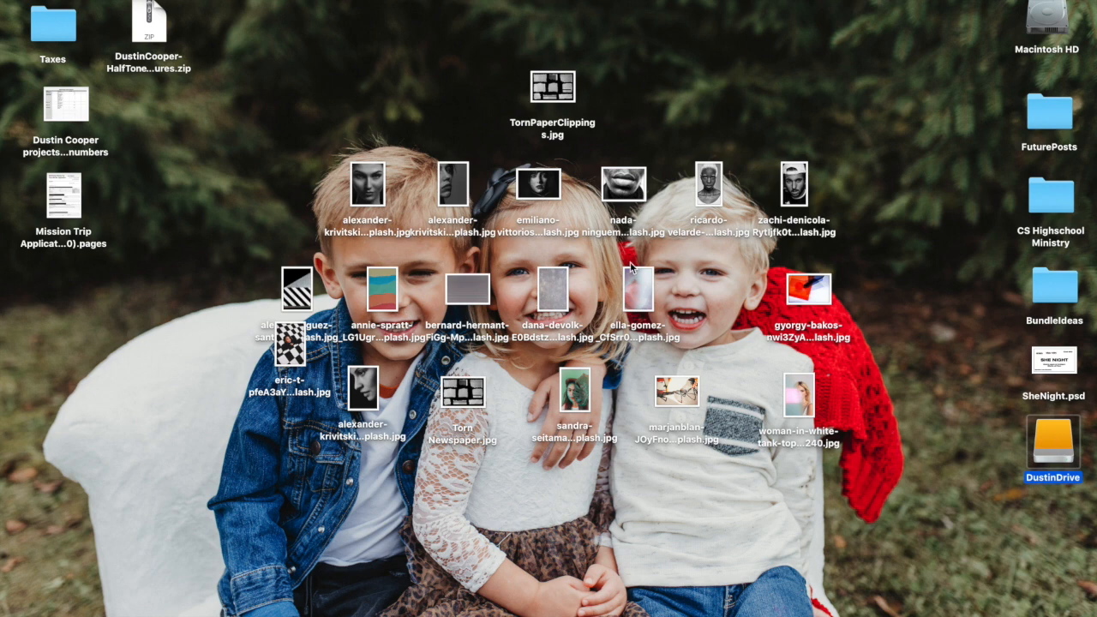
key(super+o)
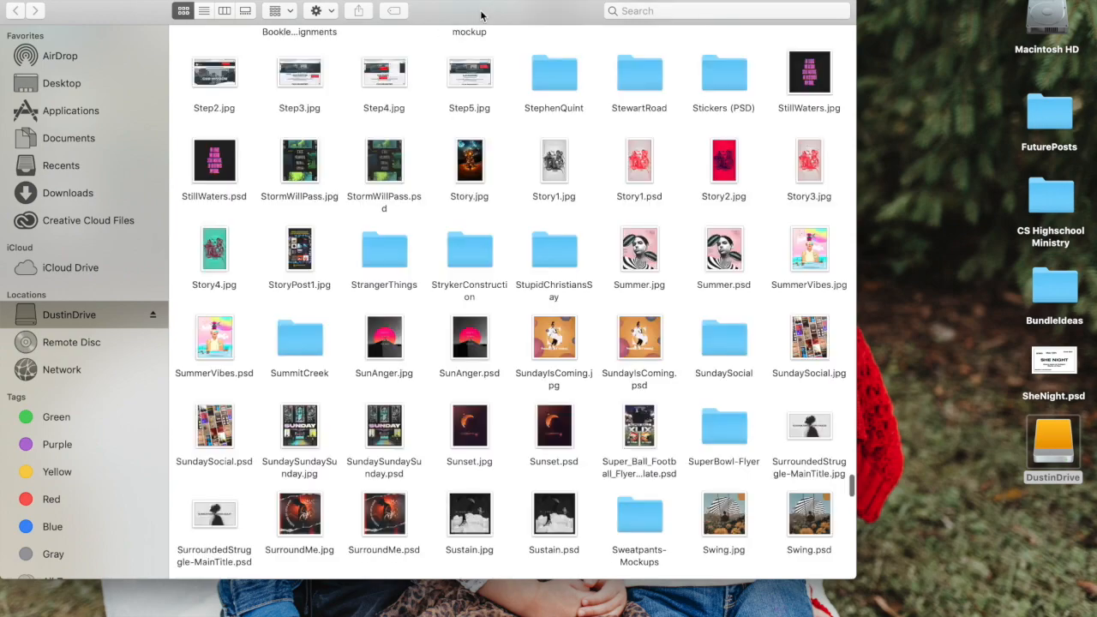
scroll(489, 262, up, 20)
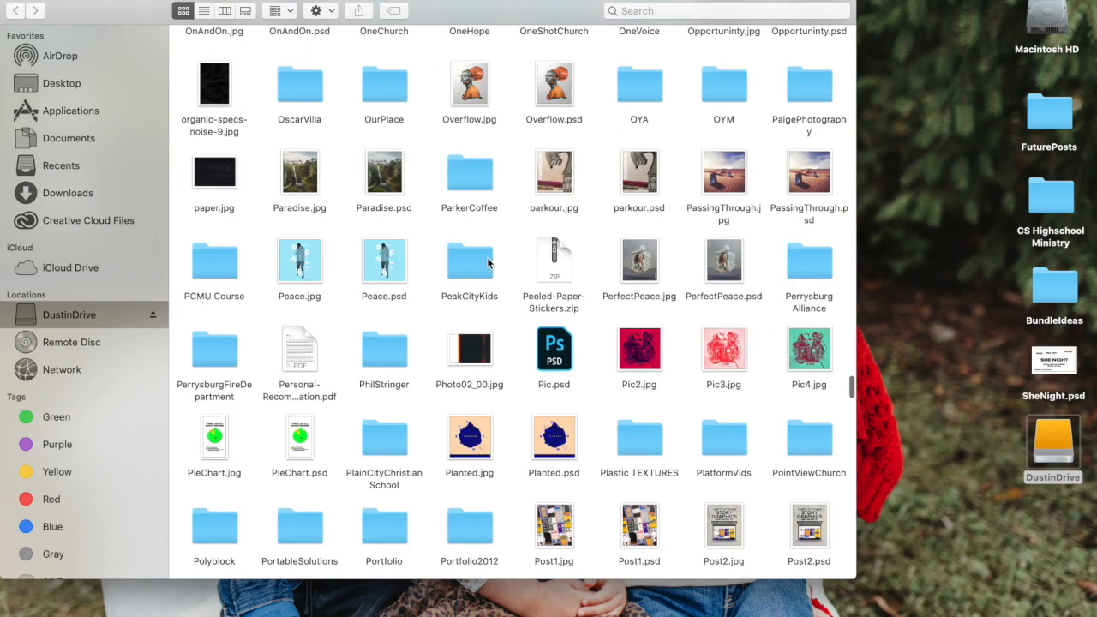
scroll(489, 263, down, 10)
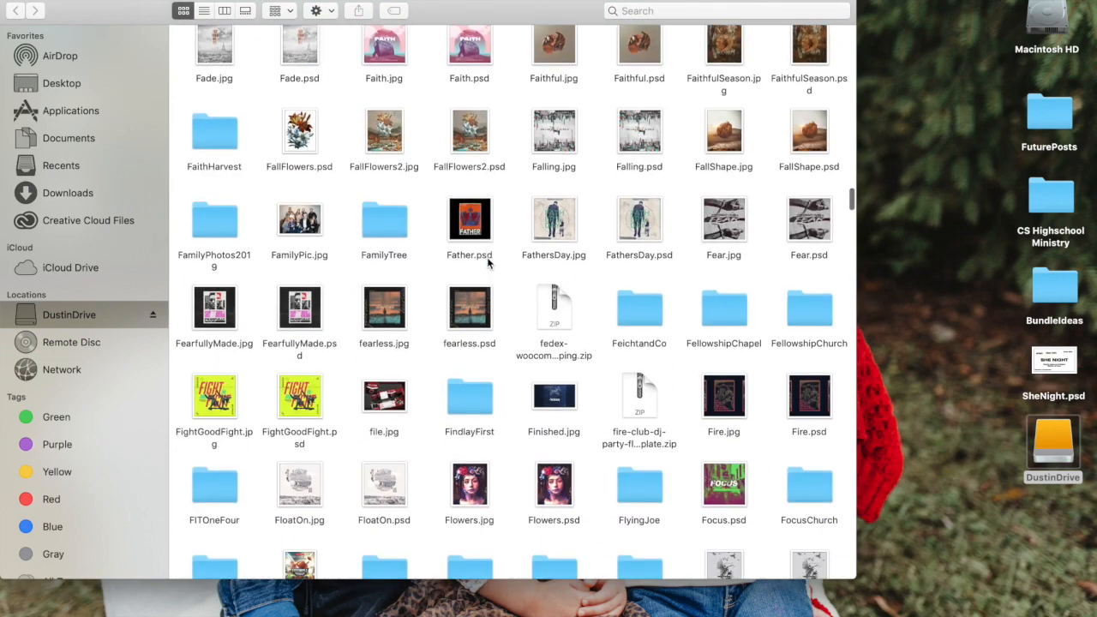
scroll(488, 262, down, 15)
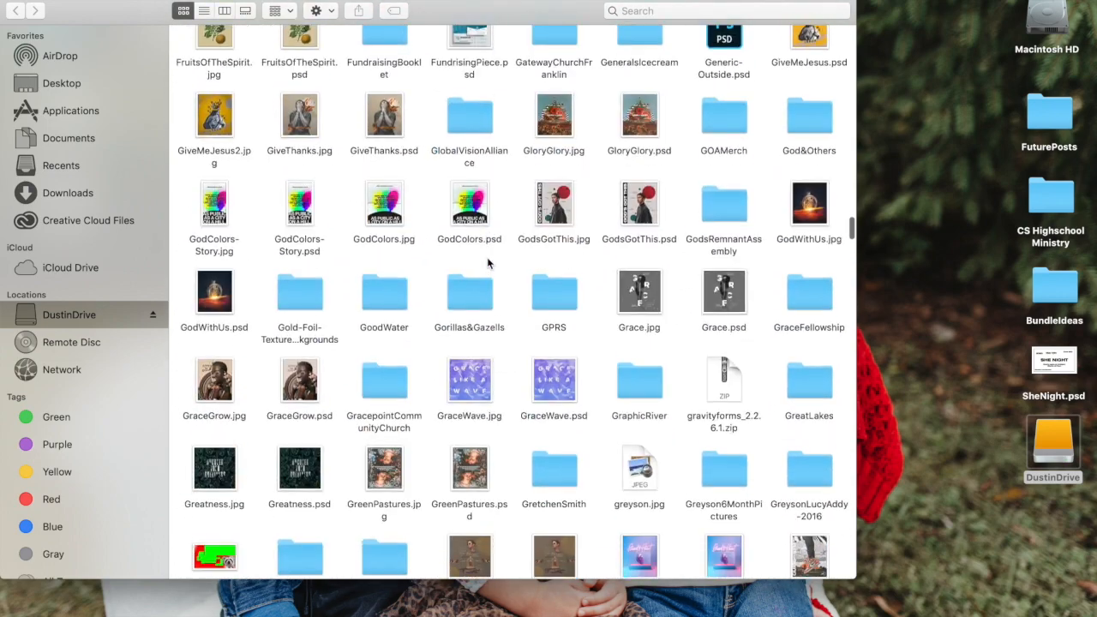
scroll(489, 262, down, 3)
scroll(489, 262, up, 2)
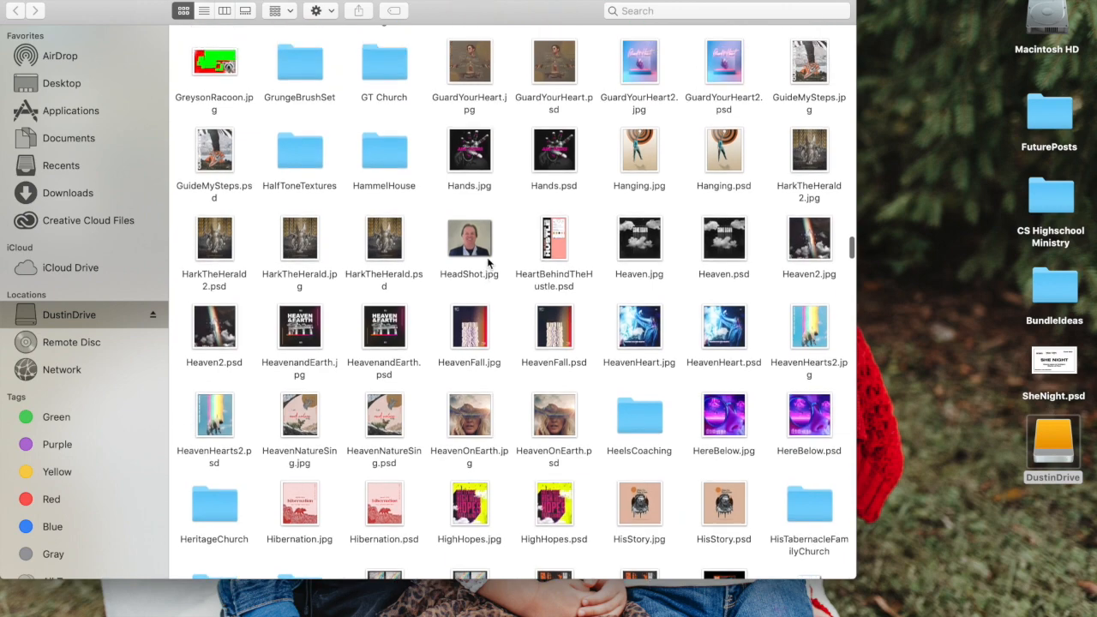
drag(309, 167, 919, 129)
key(super+w)
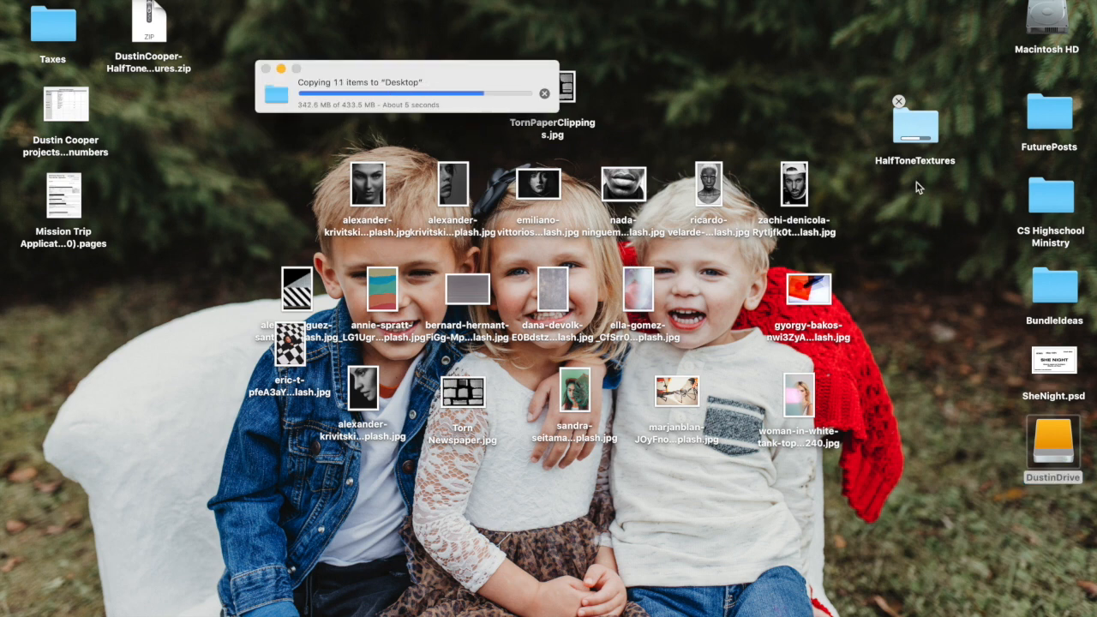
drag(905, 137, 673, 87)
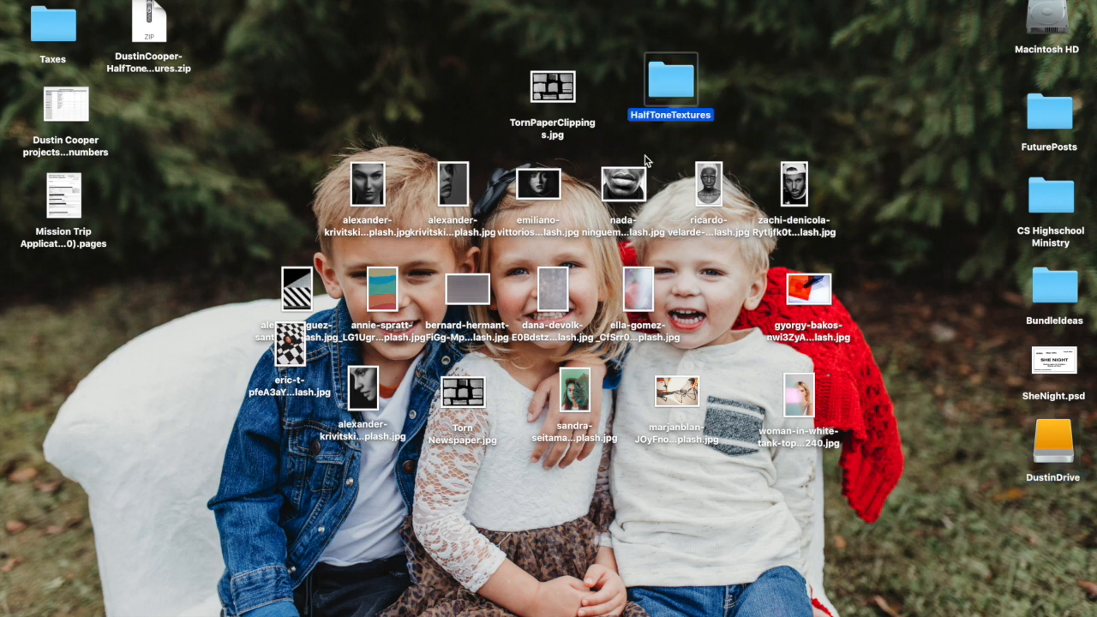
Step: Open the halftone texture 1.png from the HalfToneTextures folder in Photoshop
double_click(663, 107)
double_click(467, 60)
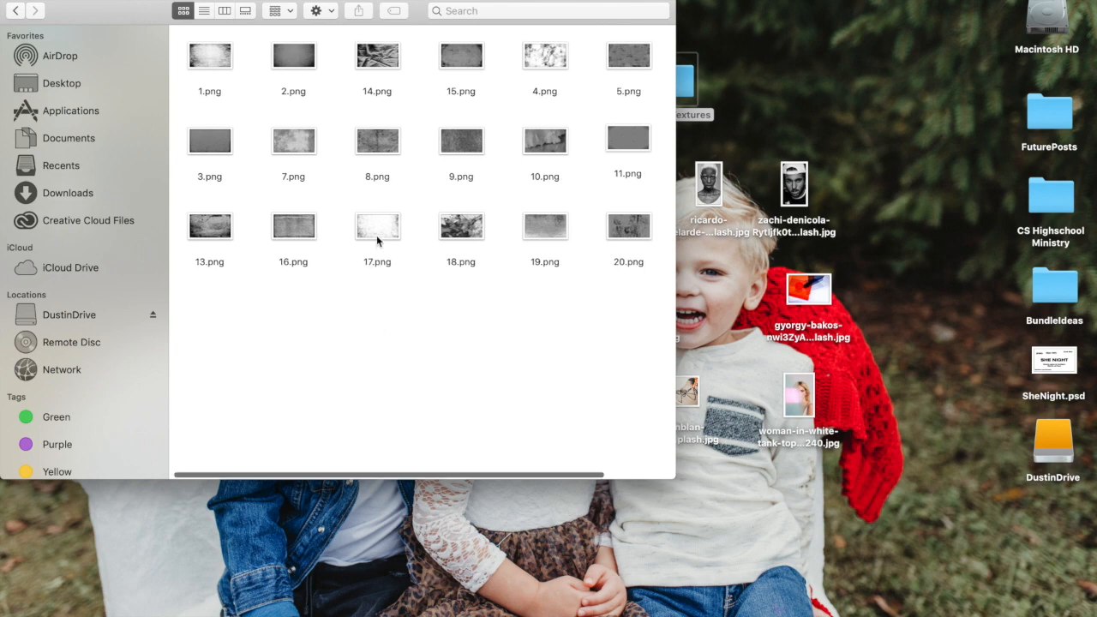
click(212, 53)
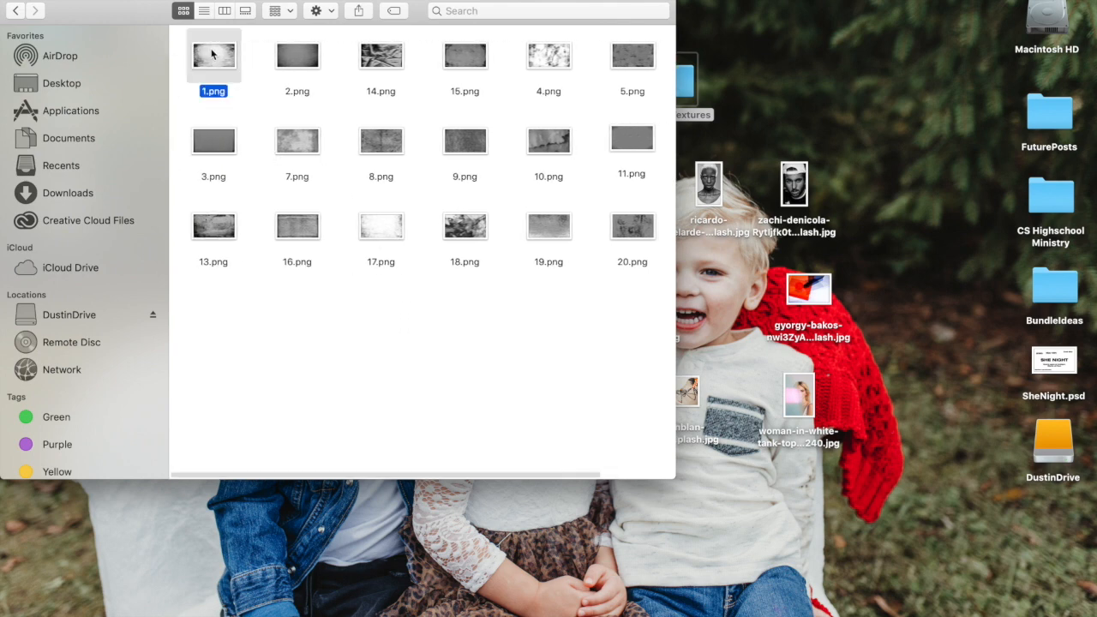
right_click(212, 54)
mouse_move(253, 70)
click(481, 120)
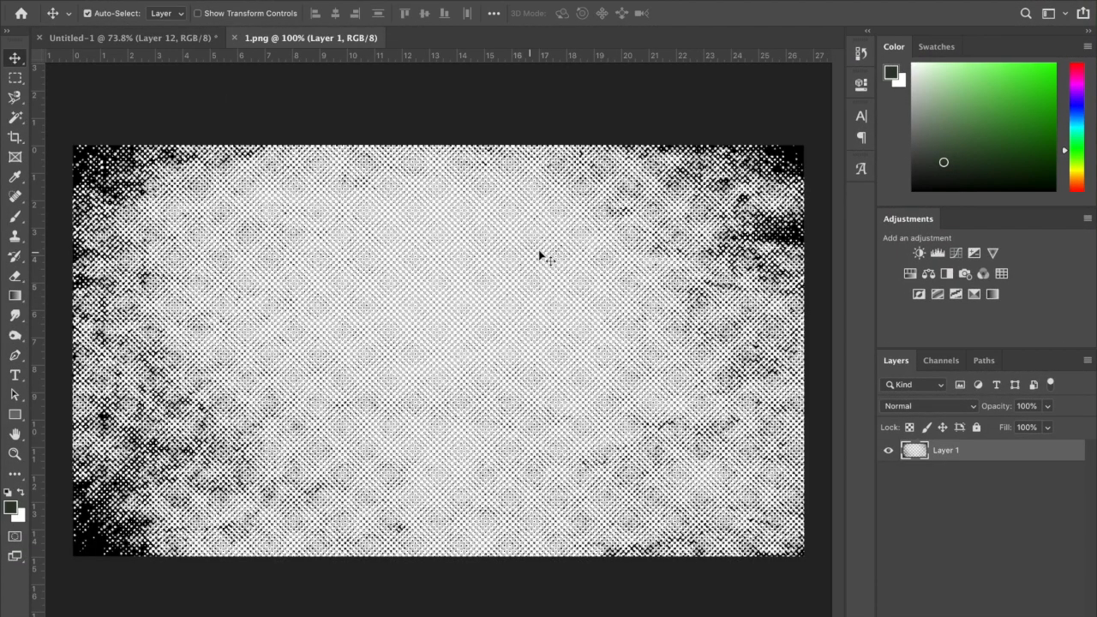
Step: Bring the 1.png halftone texture into the poster, make it the topmost layer and rotate it 90 degrees
drag(797, 178, 459, 347)
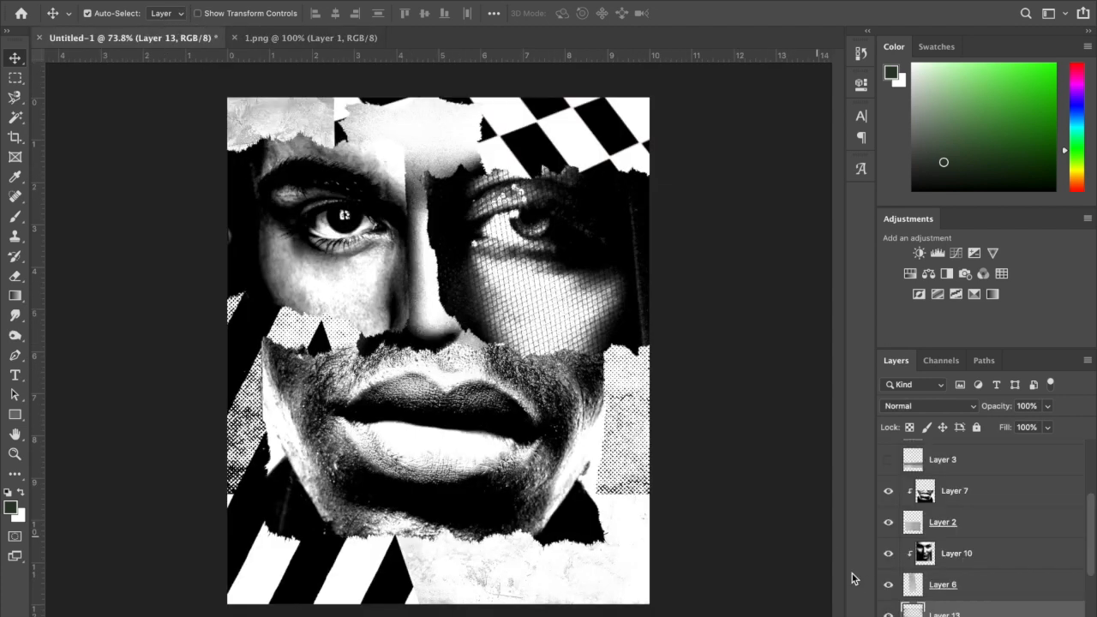
drag(1000, 612, 1024, 455)
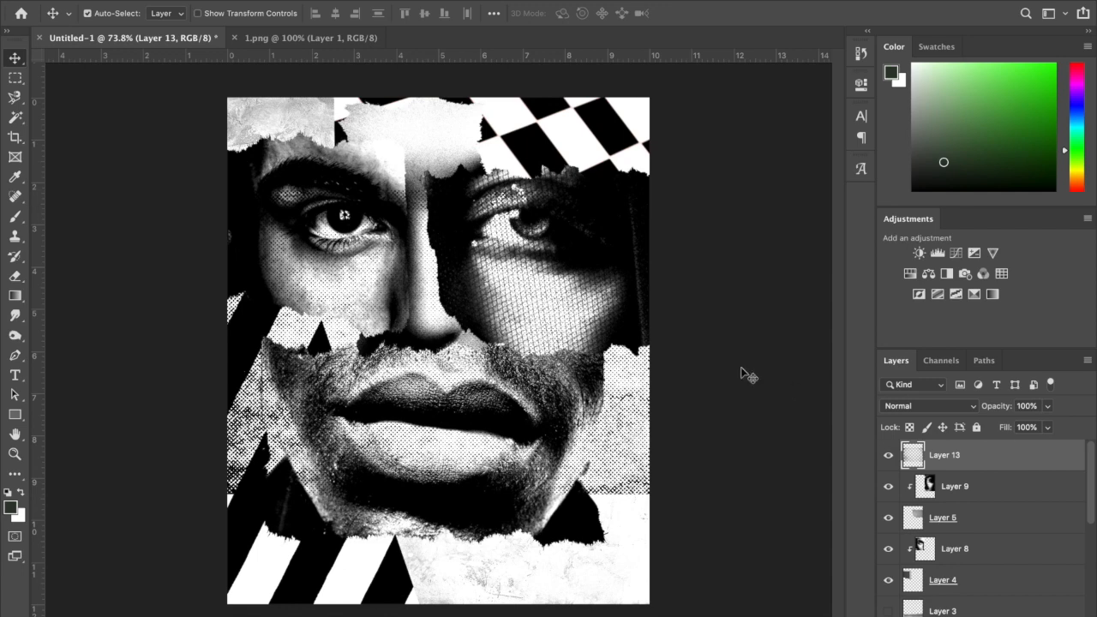
key(ctrl+t)
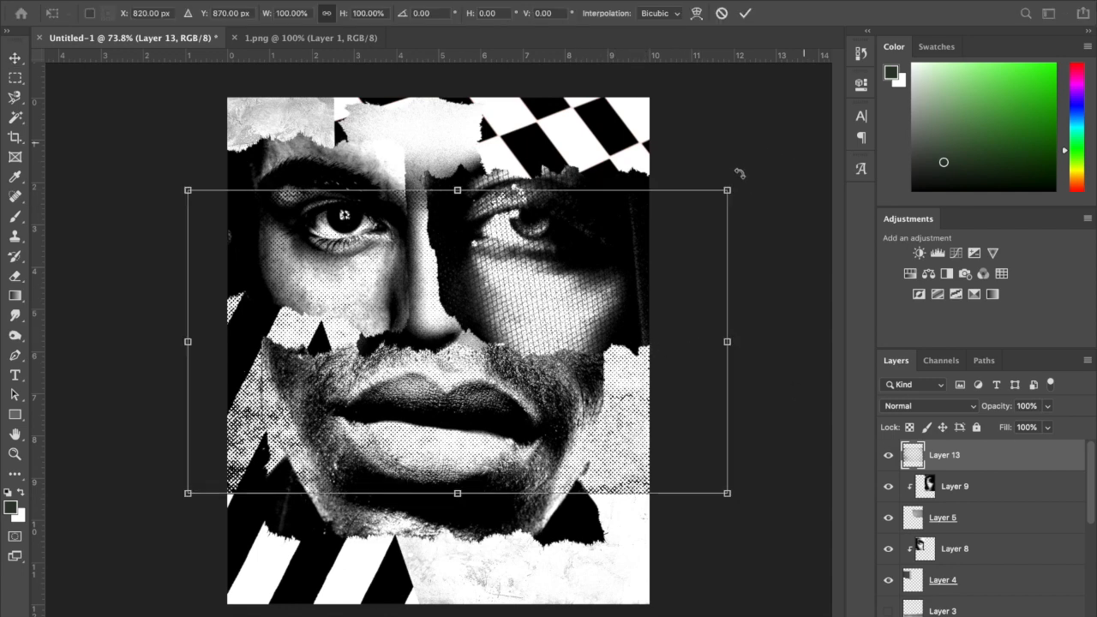
drag(740, 169, 559, 437)
drag(515, 409, 564, 403)
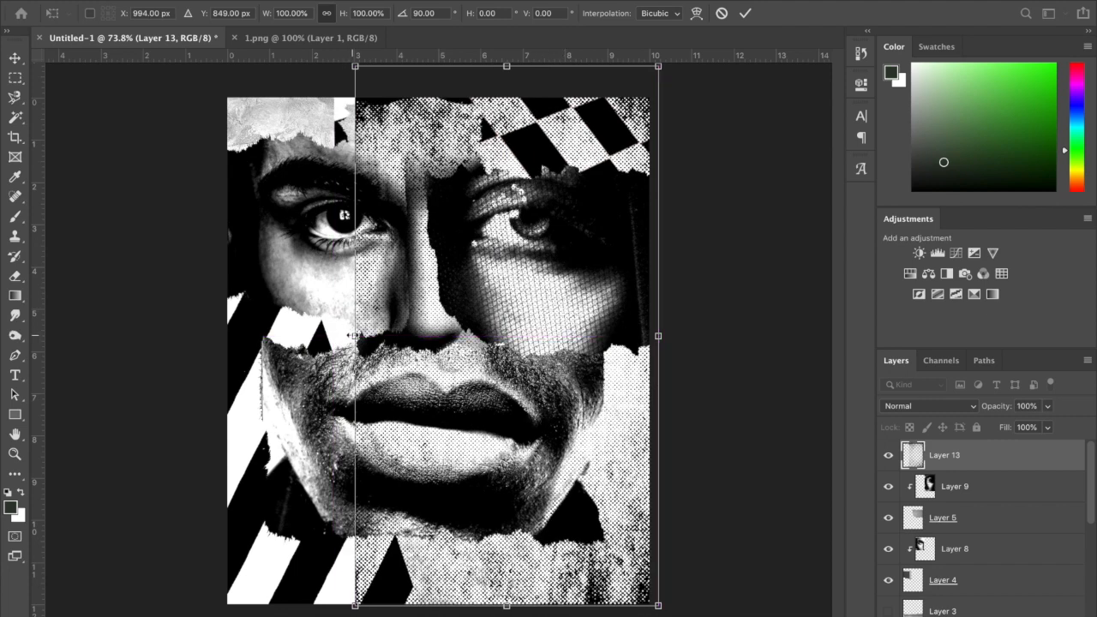
Step: Stretch the rotated halftone texture until it covers the whole poster and extends slightly past the canvas edges
drag(354, 336, 173, 336)
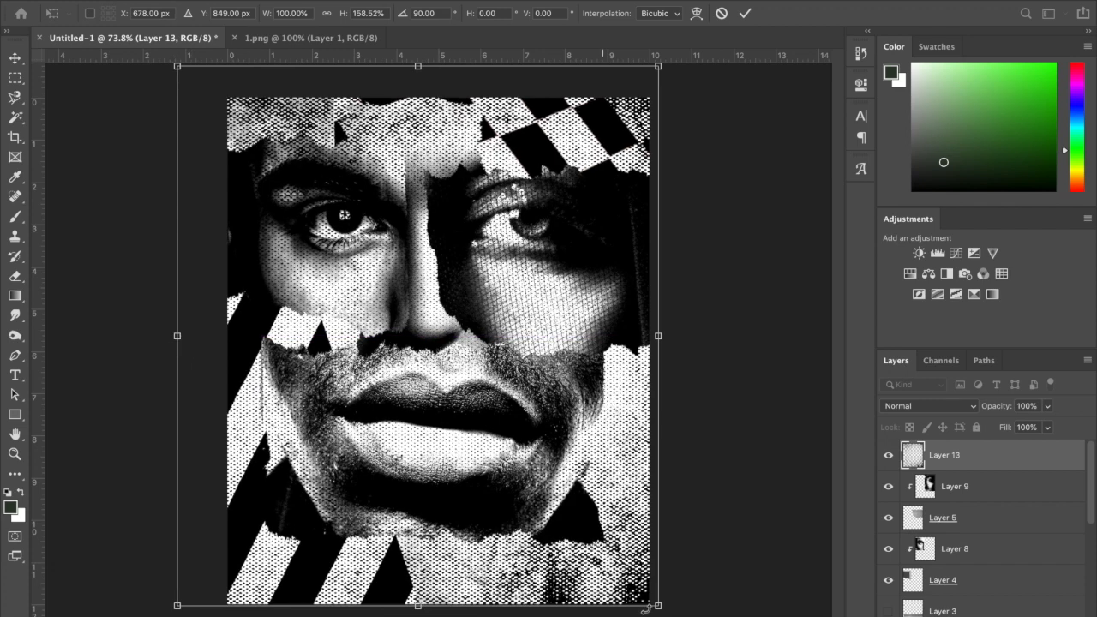
drag(658, 605, 693, 615)
drag(177, 66, 152, 48)
drag(699, 346, 659, 344)
drag(569, 349, 588, 343)
key(Return)
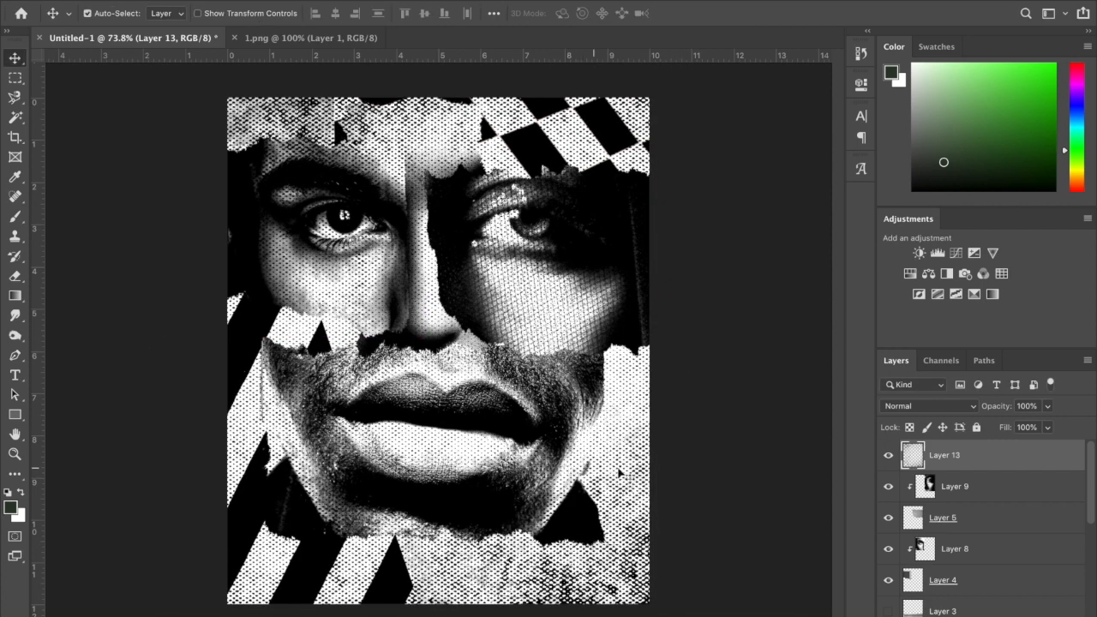
scroll(542, 441, down, 4)
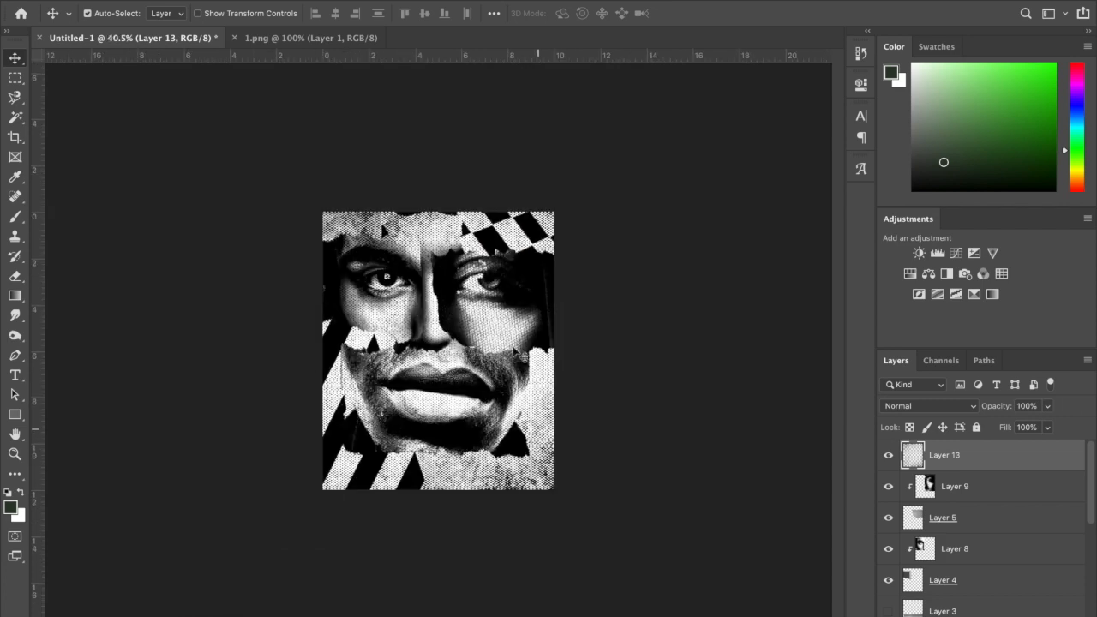
scroll(512, 347, up, 5)
scroll(511, 343, down, 2)
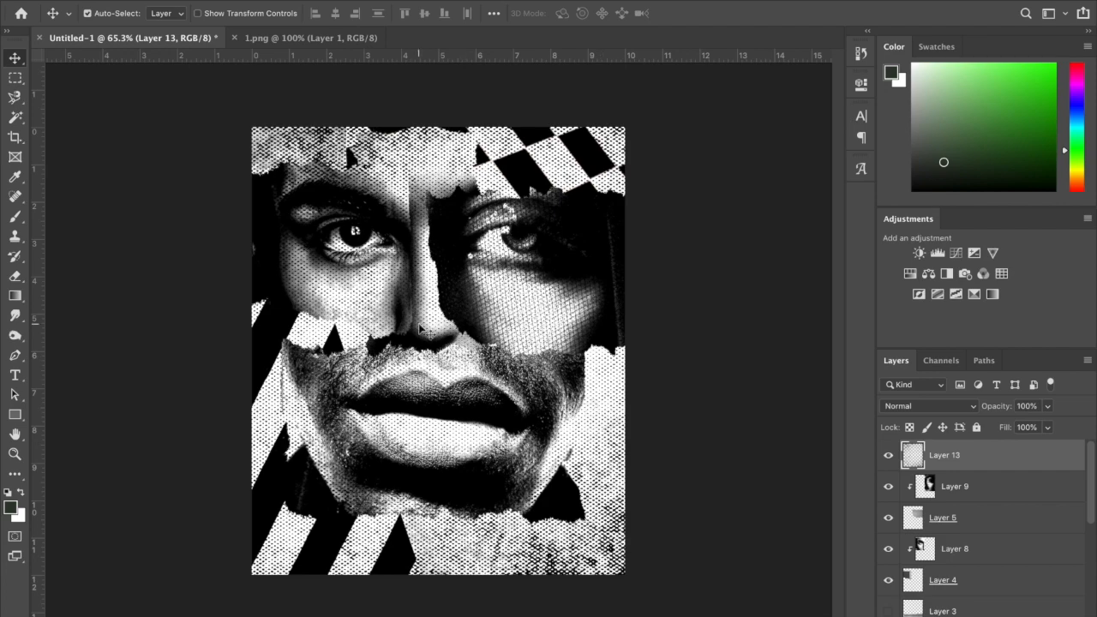
Step: Close 1.png and open the texture 17.png from the HalfToneTextures folder in Photoshop
click(292, 39)
click(235, 37)
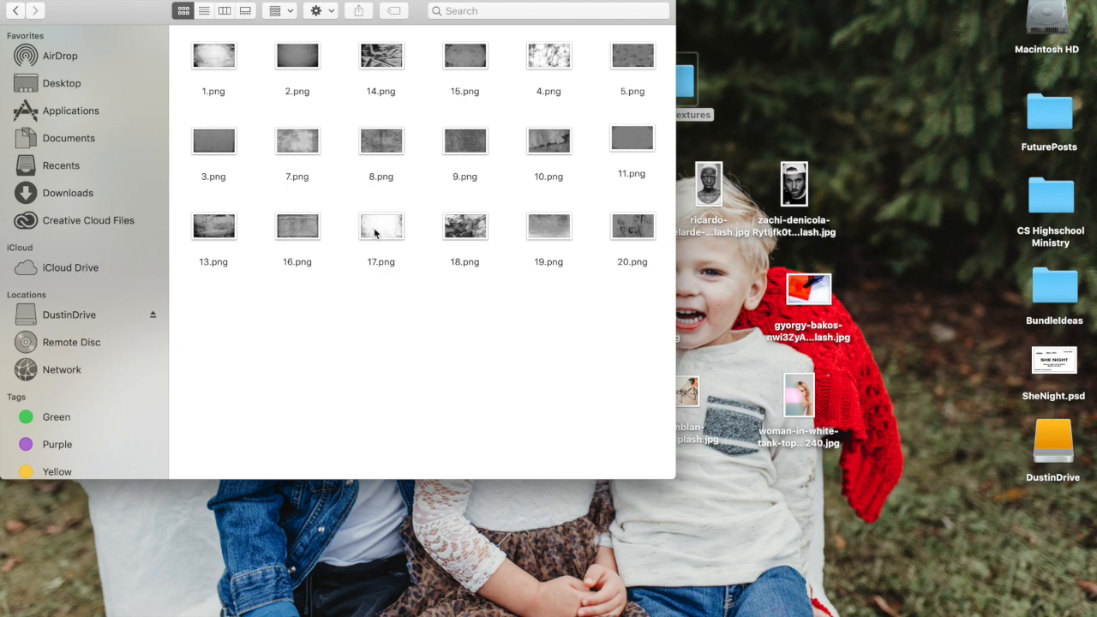
click(375, 232)
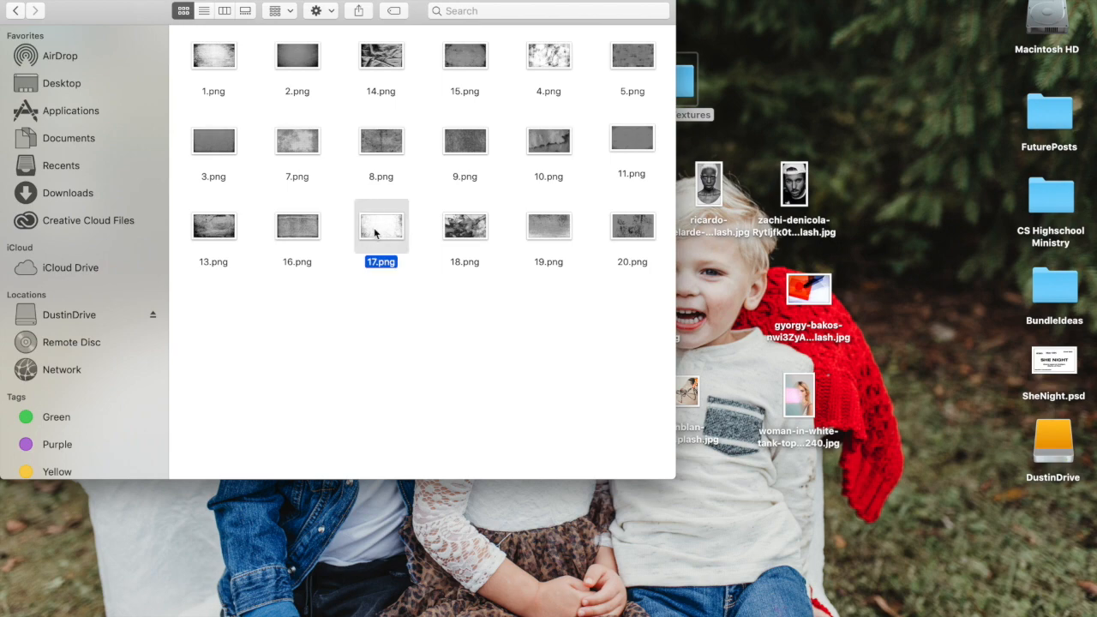
right_click(375, 227)
mouse_move(429, 249)
click(653, 291)
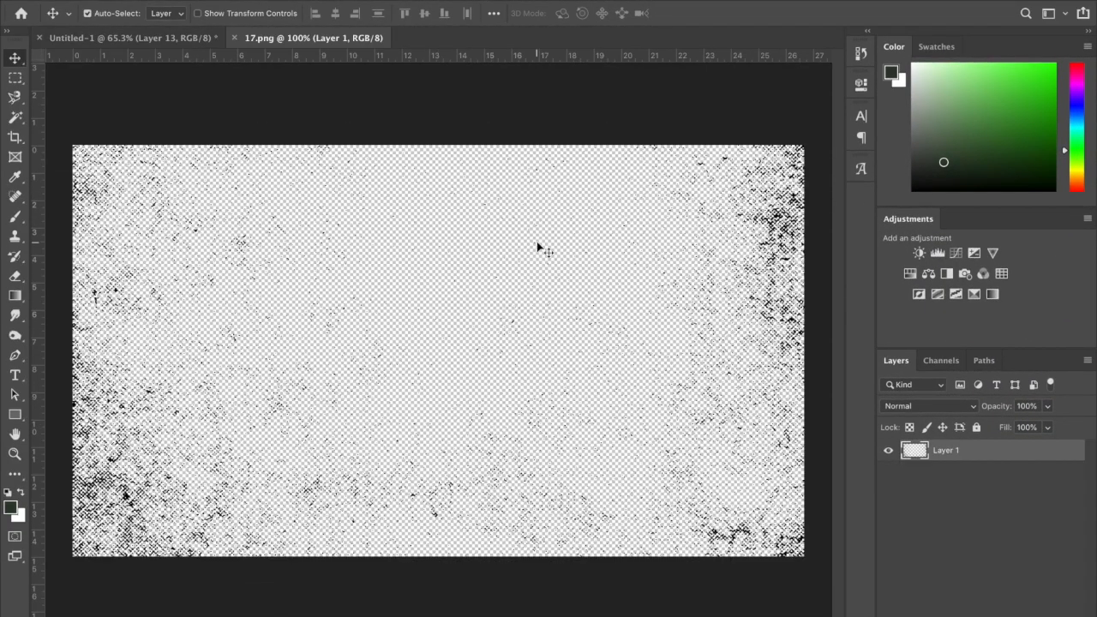
Step: Bring the 17.png texture into the poster directly above Layer 8 and make it a clipping mask
click(189, 40)
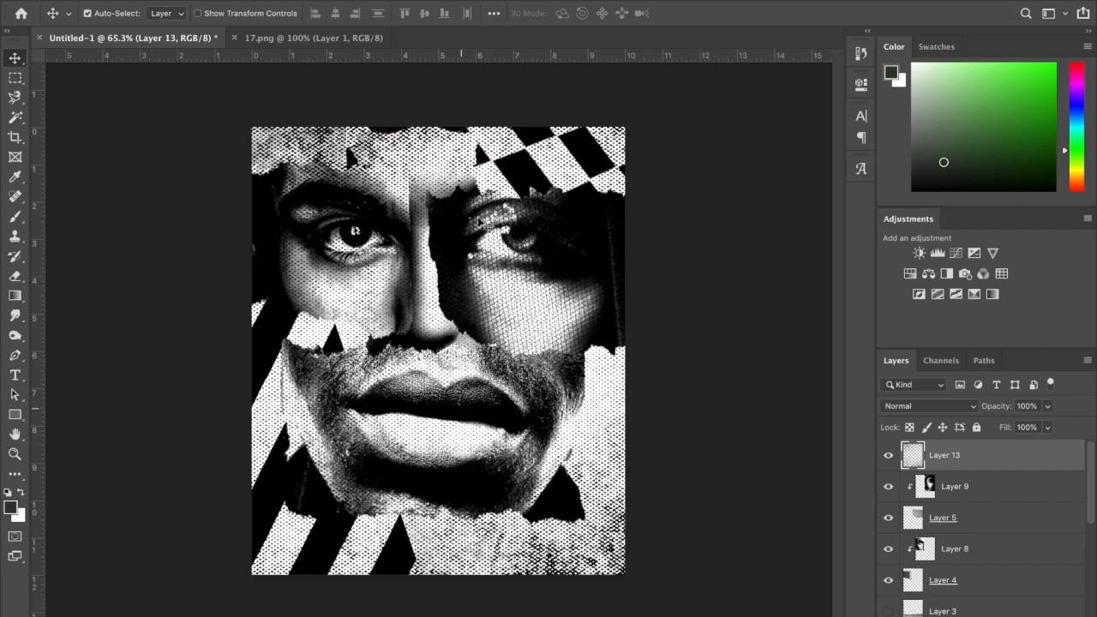
click(292, 40)
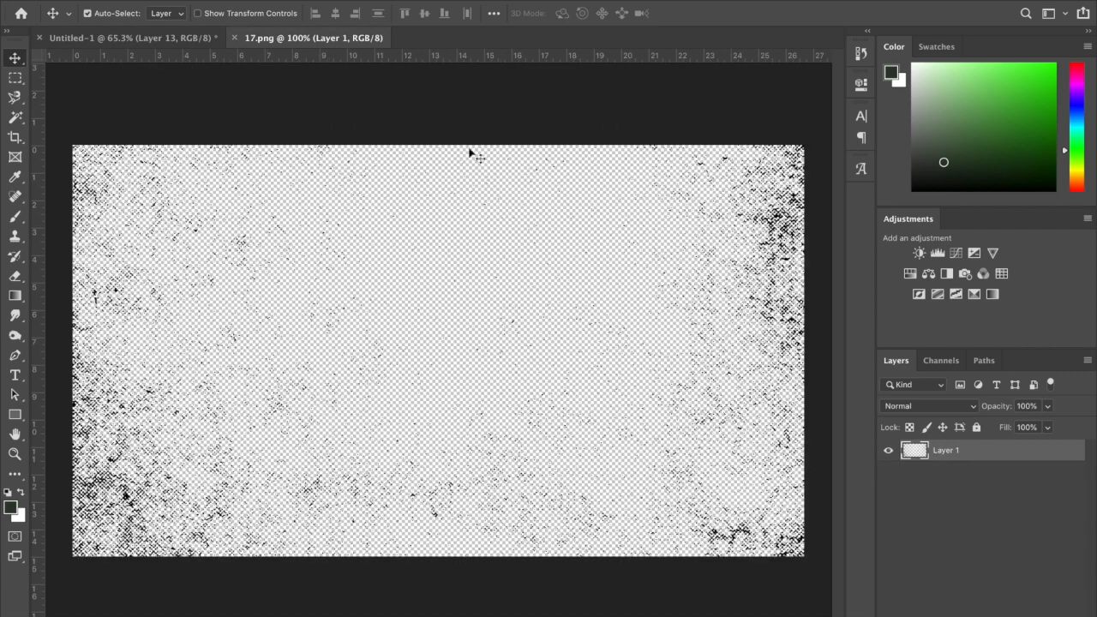
drag(521, 191, 492, 436)
drag(1017, 466, 975, 497)
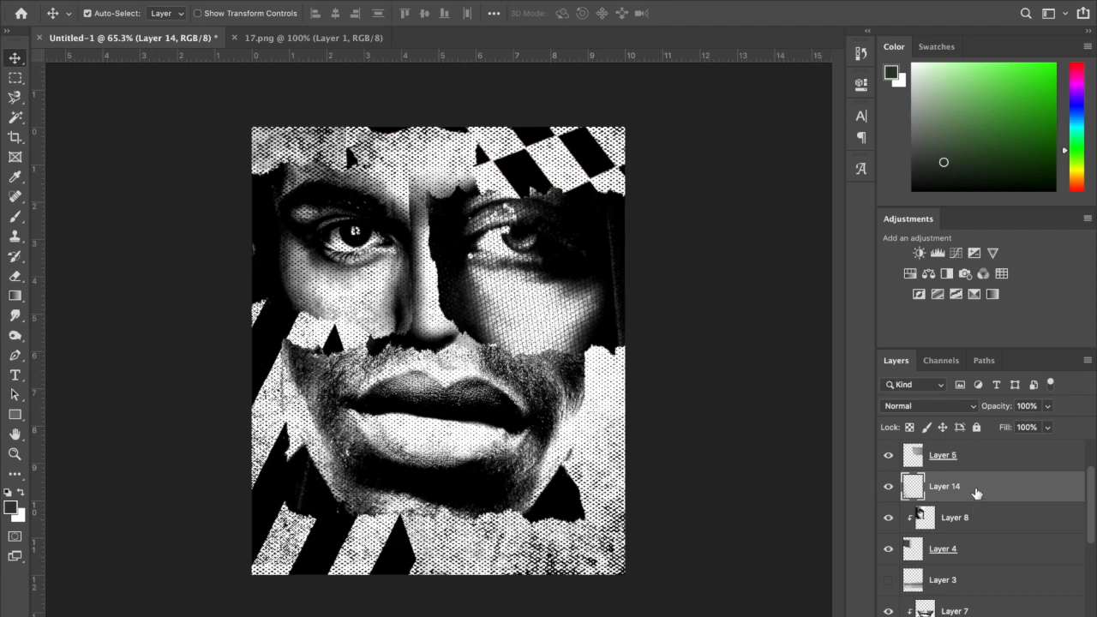
right_click(975, 492)
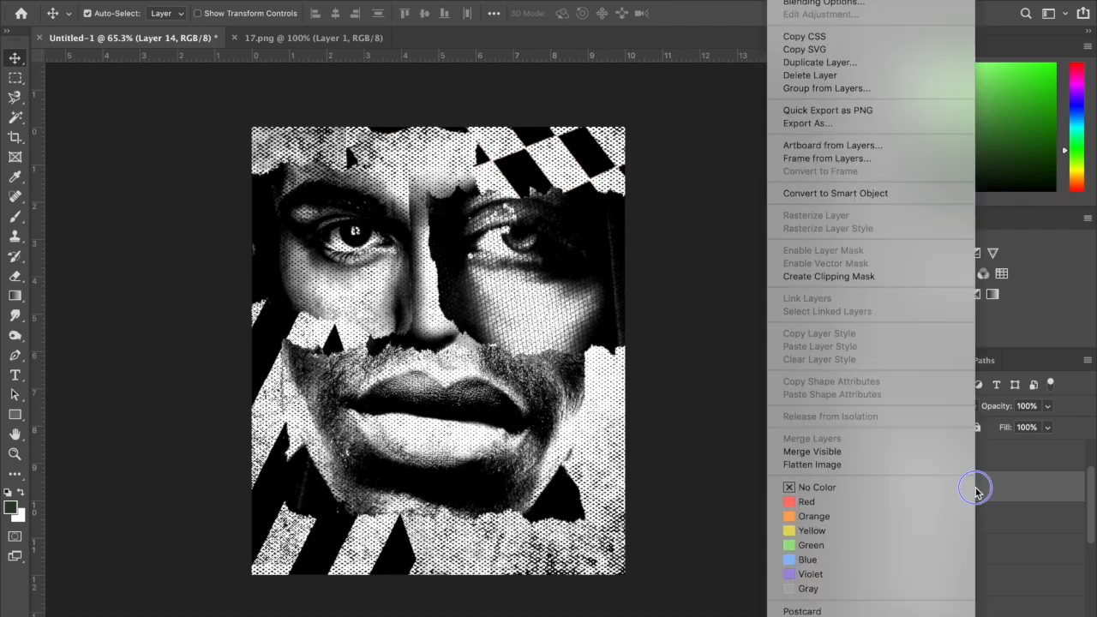
click(892, 274)
Step: Use Free Transform on the clipped 17.png texture to position its grain over the torn left-eye piece
key(ctrl+t)
drag(473, 382, 190, 202)
key(Return)
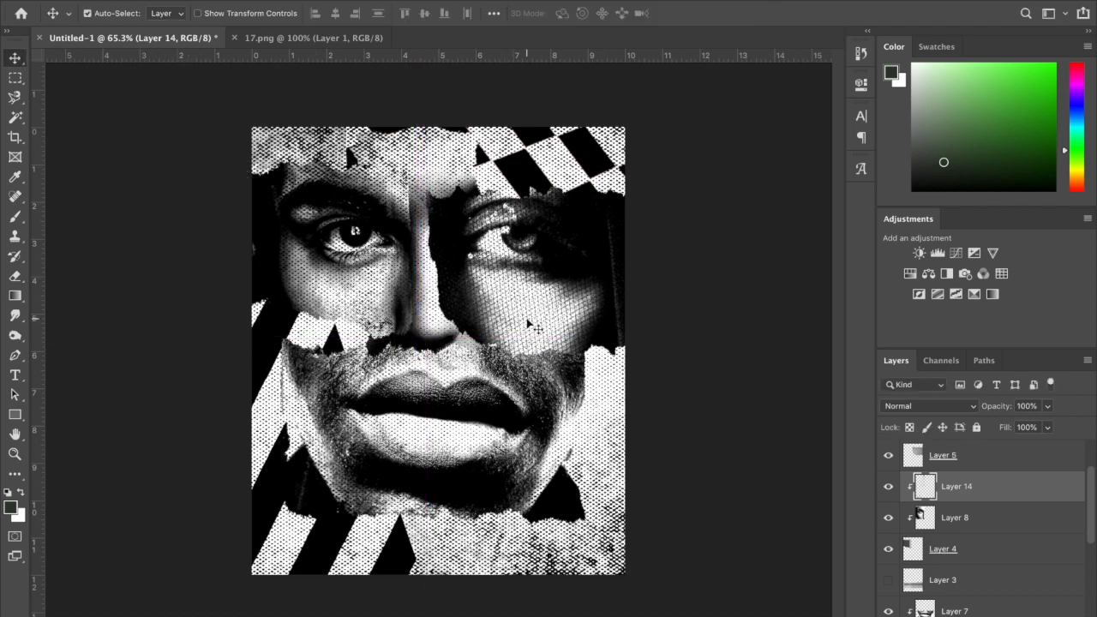
scroll(443, 328, up, 5)
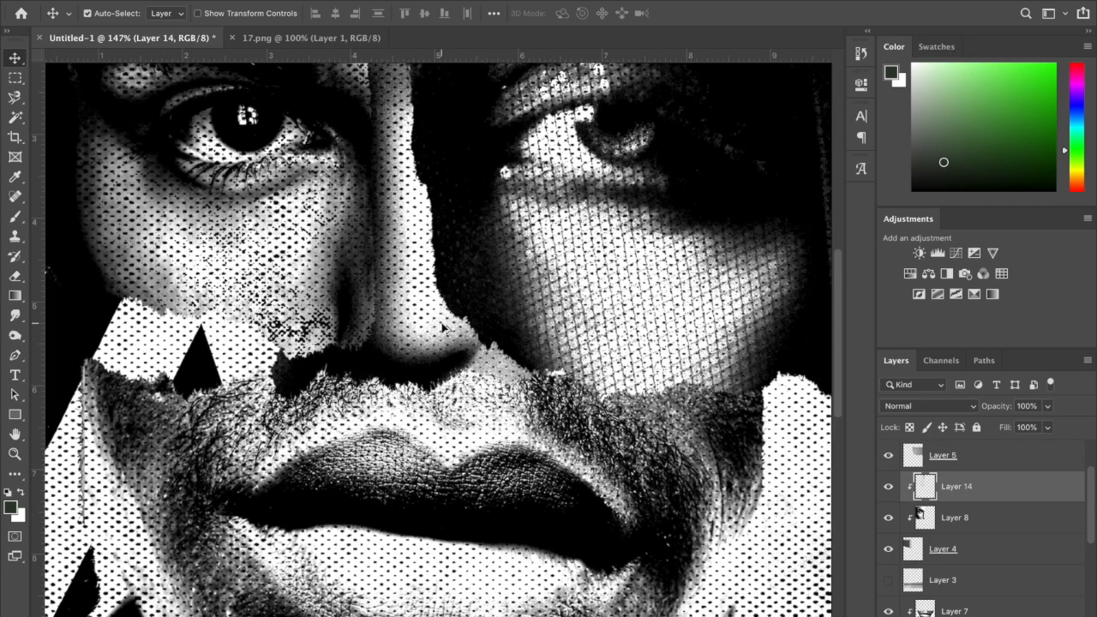
scroll(443, 329, down, 5)
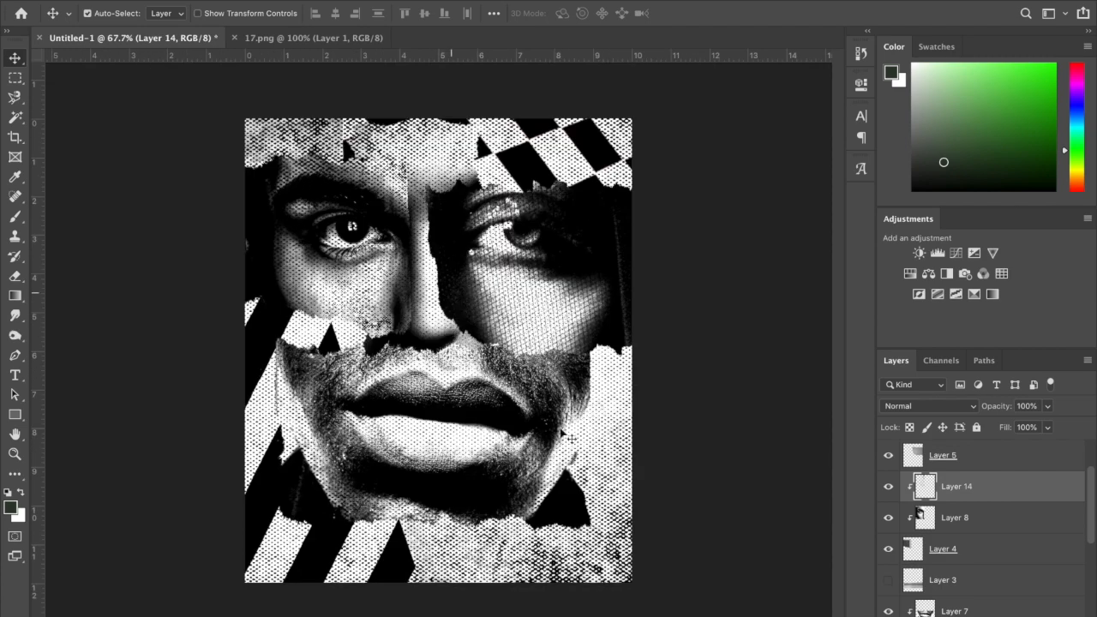
Step: Close 17.png and preview the texture 11.png in the HalfToneTextures folder
click(282, 40)
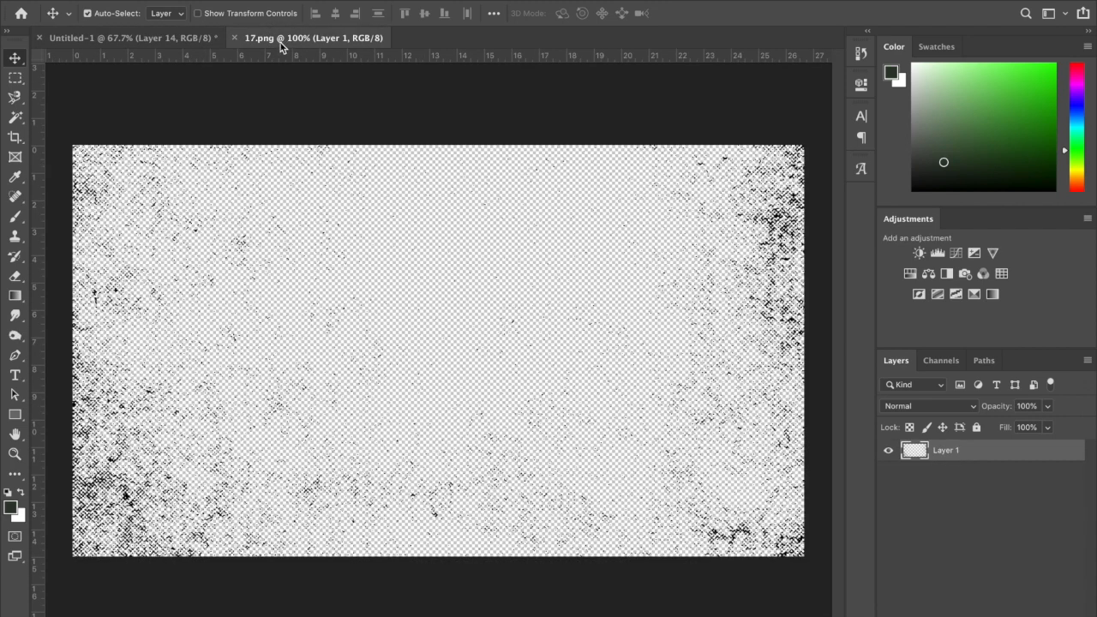
click(234, 38)
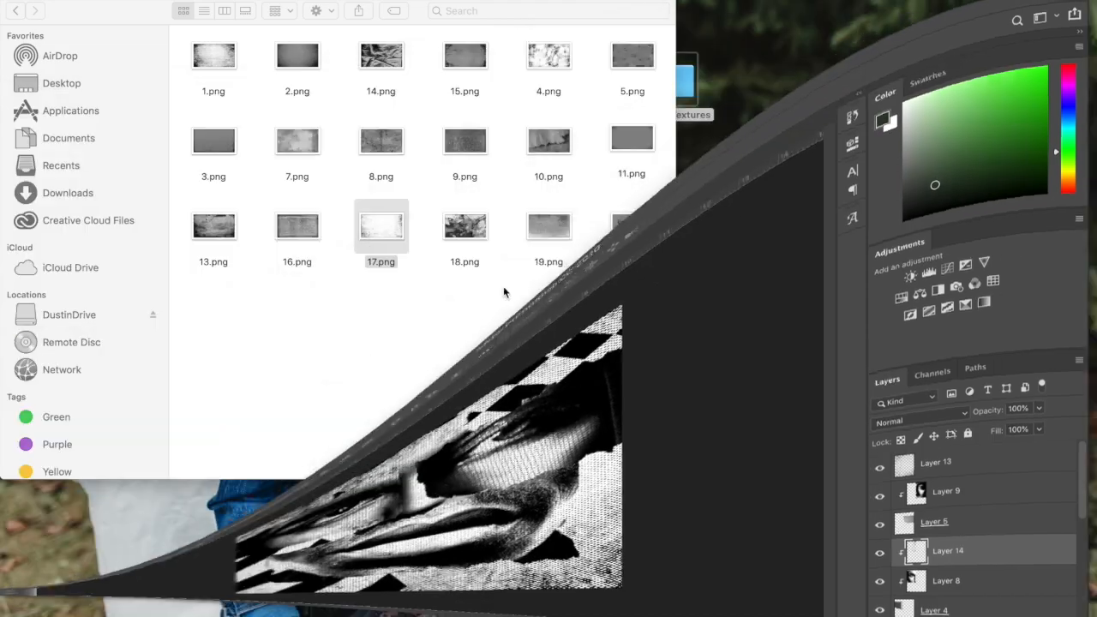
scroll(449, 206, right, 3)
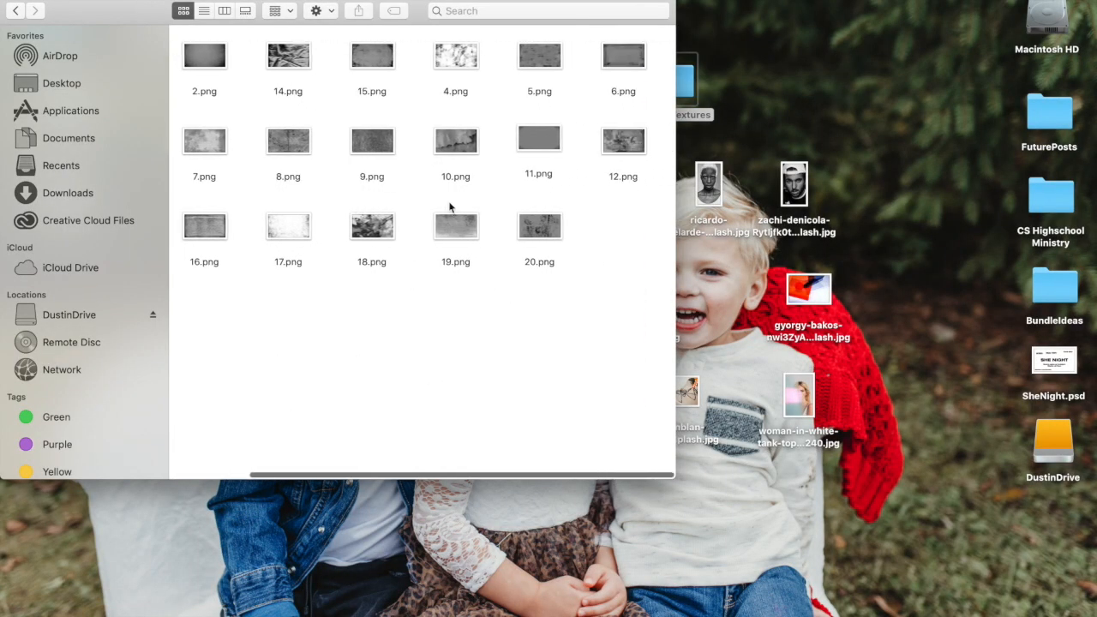
click(546, 147)
key(space)
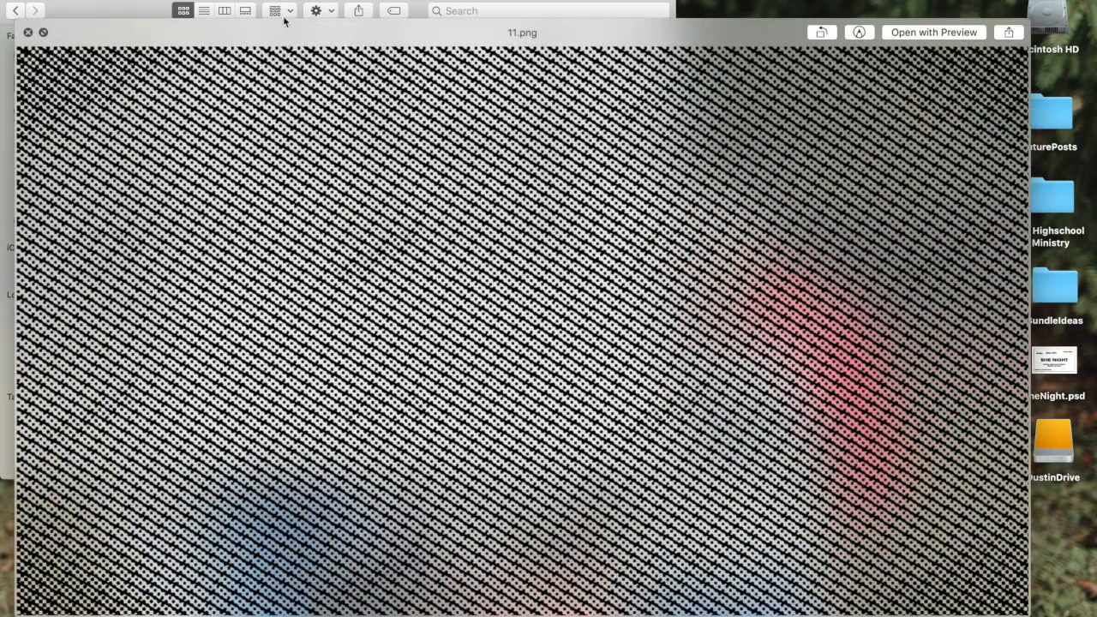
click(29, 33)
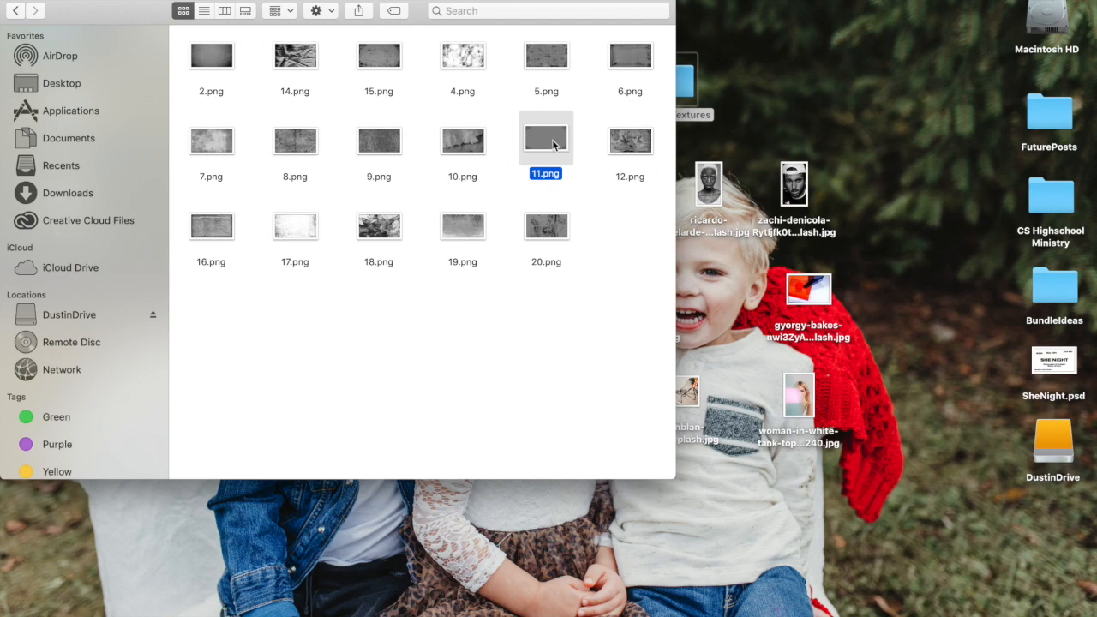
Step: Open the texture 11.png in Photoshop and bring it into the poster directly above Layer 1
right_click(553, 145)
mouse_move(588, 162)
click(836, 203)
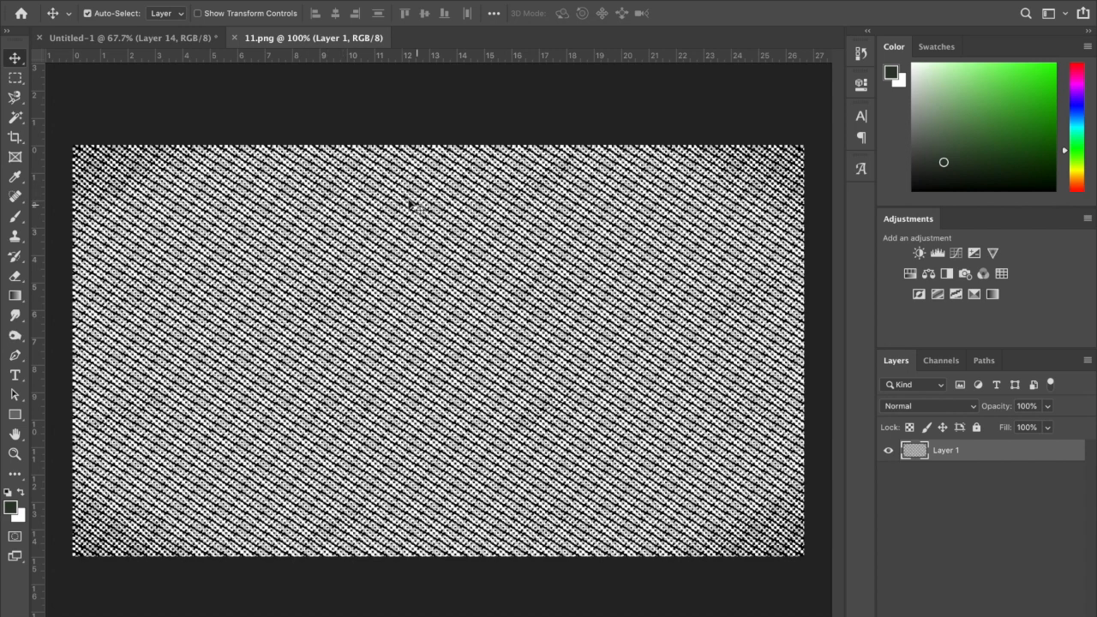
drag(375, 184, 536, 443)
scroll(1011, 558, down, 1)
scroll(1012, 559, down, 8)
drag(1026, 616, 1006, 573)
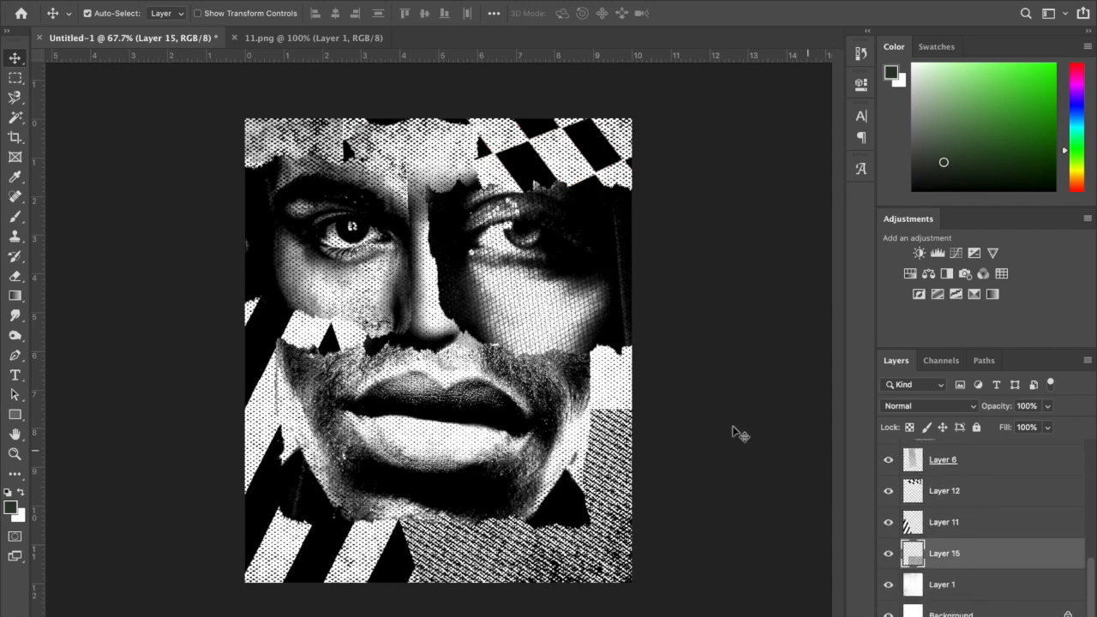
Step: Use Free Transform to scale, tilt and position the 11.png texture across the poster's lower-right corner behind the torn pieces
key(ctrl+t)
scroll(723, 368, down, 5)
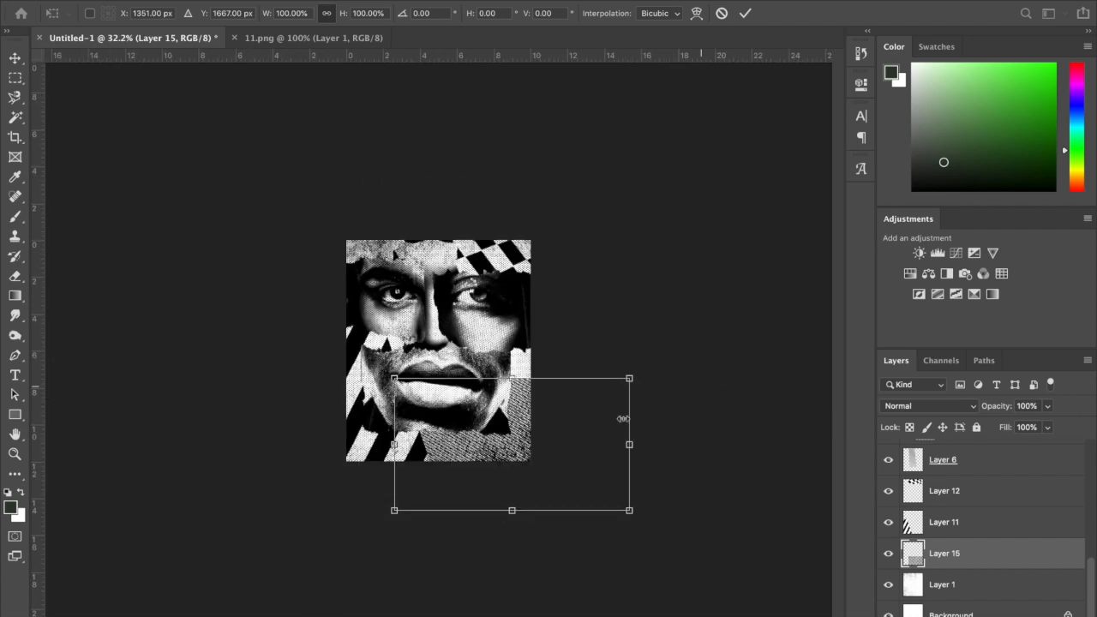
scroll(572, 409, up, 2)
drag(690, 559, 657, 483)
drag(633, 446, 635, 549)
drag(726, 424, 626, 283)
drag(563, 331, 606, 403)
drag(703, 320, 737, 458)
drag(649, 491, 610, 505)
drag(679, 507, 586, 522)
key(Return)
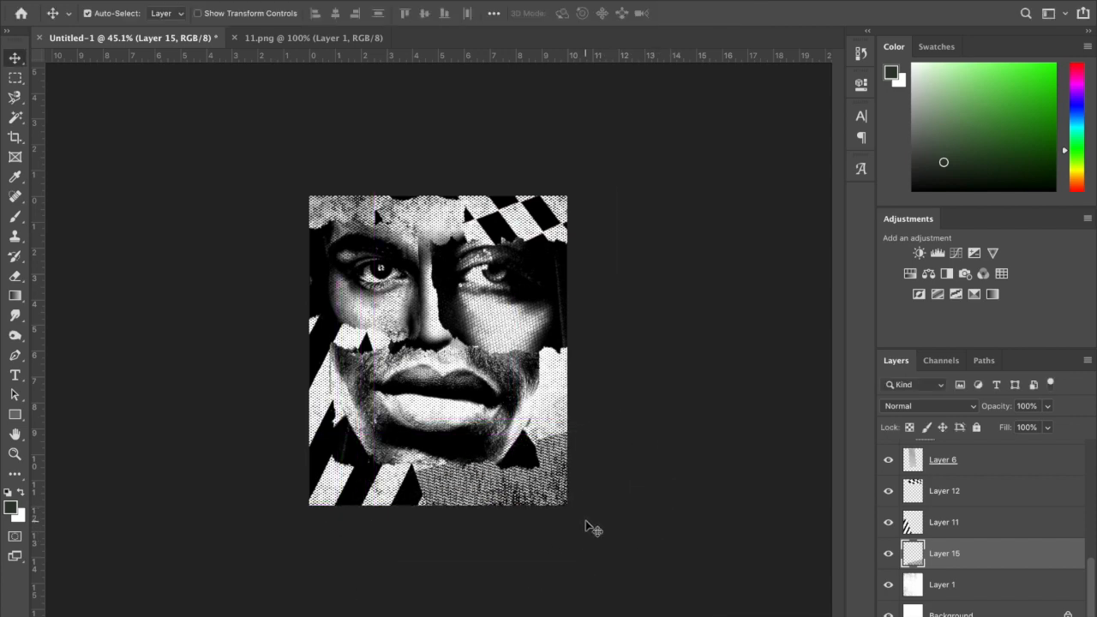
scroll(569, 491, up, 5)
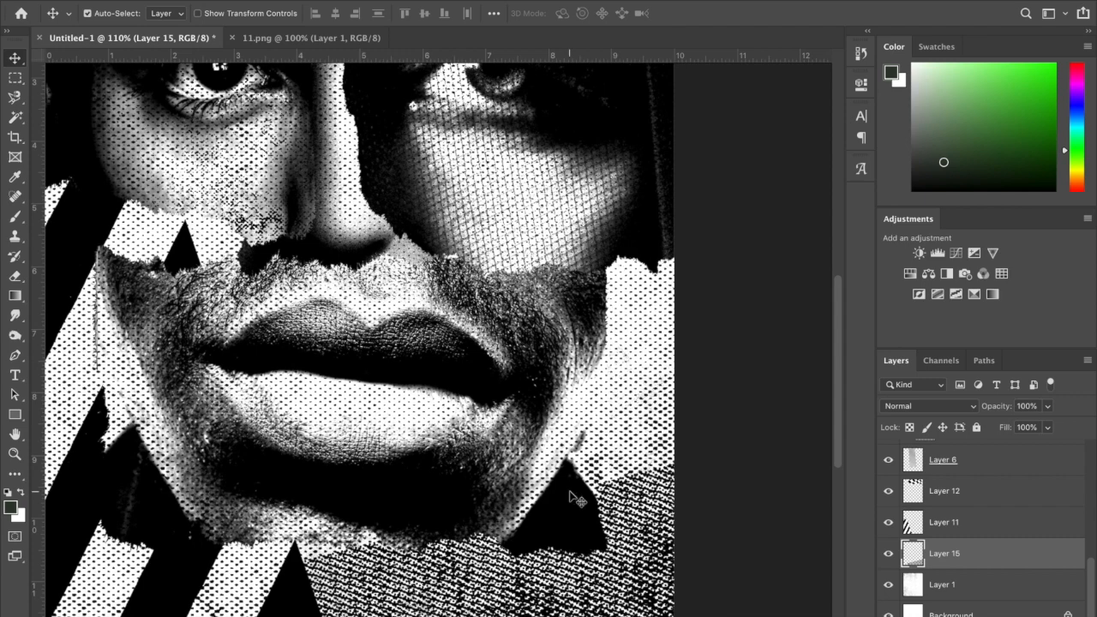
scroll(573, 497, down, 5)
scroll(486, 349, up, 2)
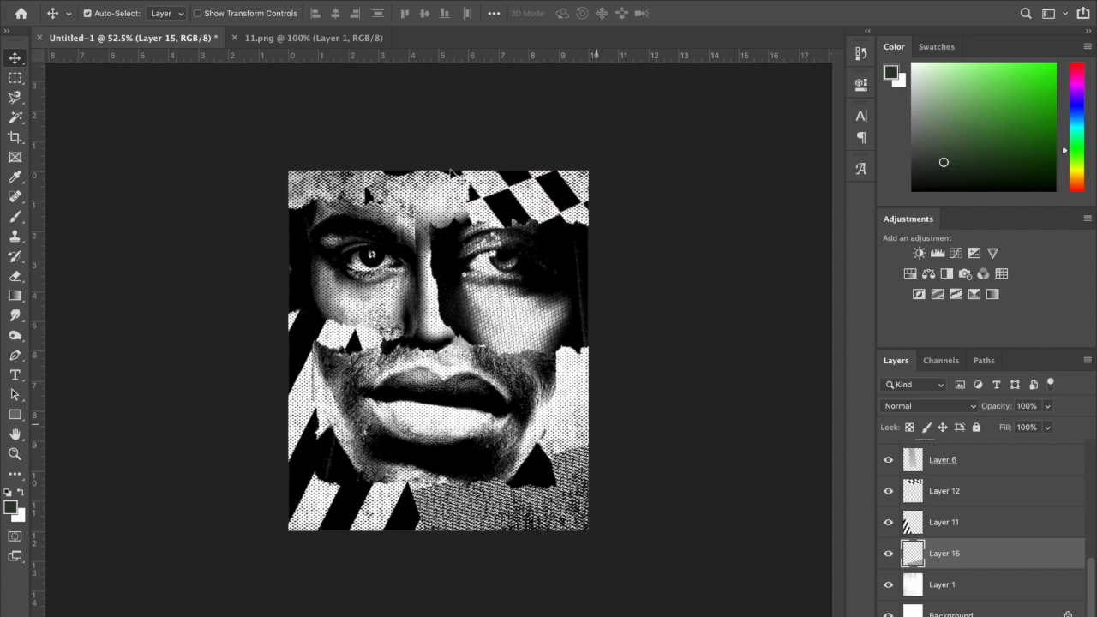
Step: Close the 11.png document and the HalfToneTextures folder window
click(267, 40)
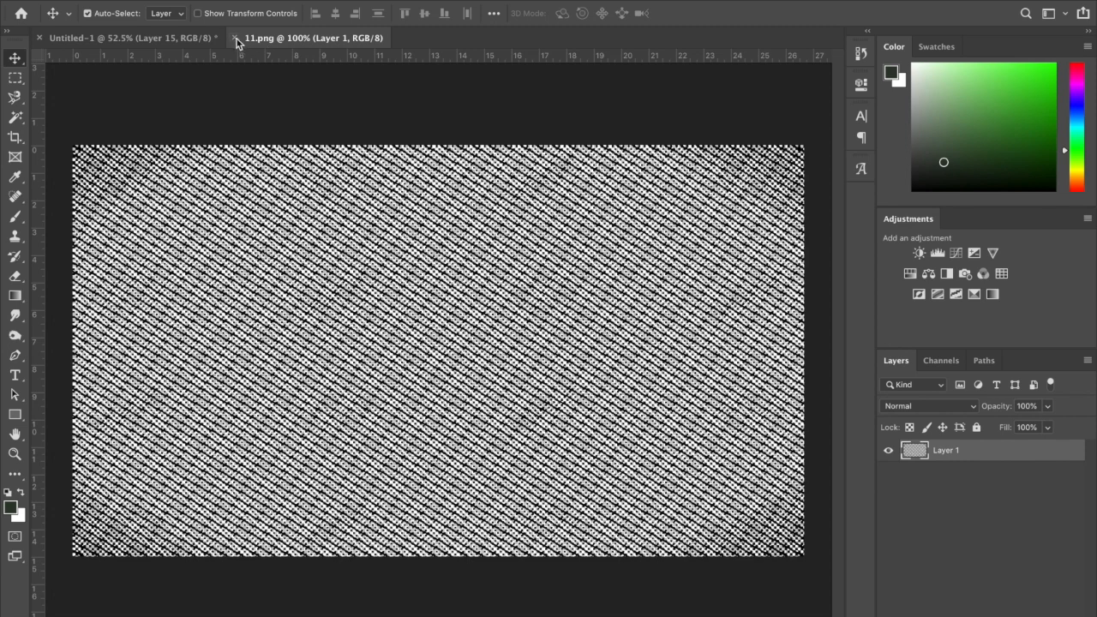
click(235, 38)
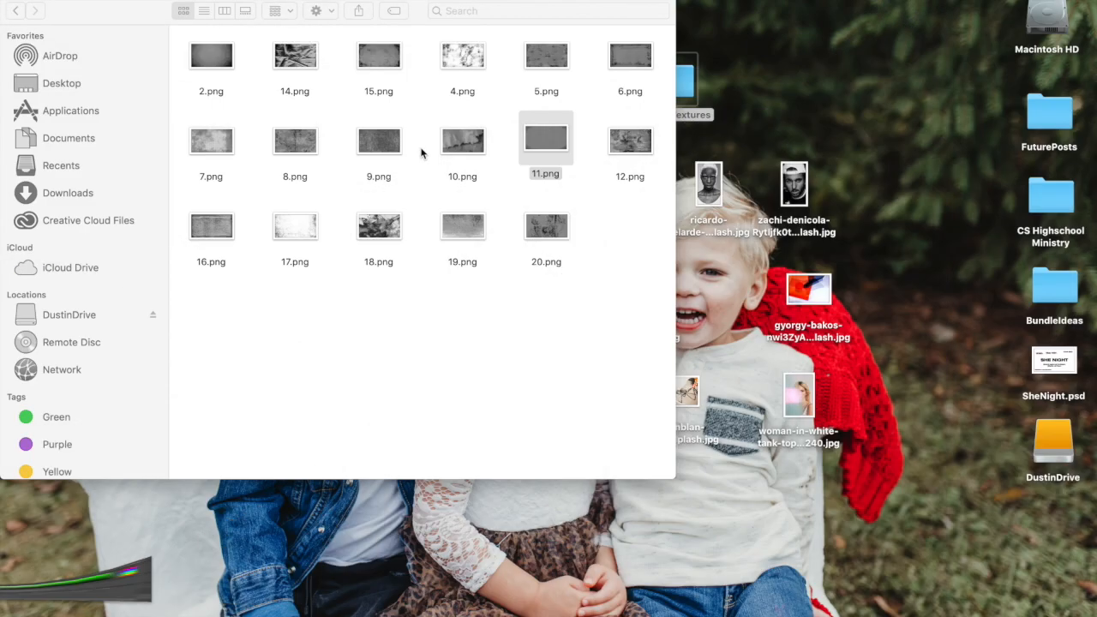
click(459, 354)
key(super+w)
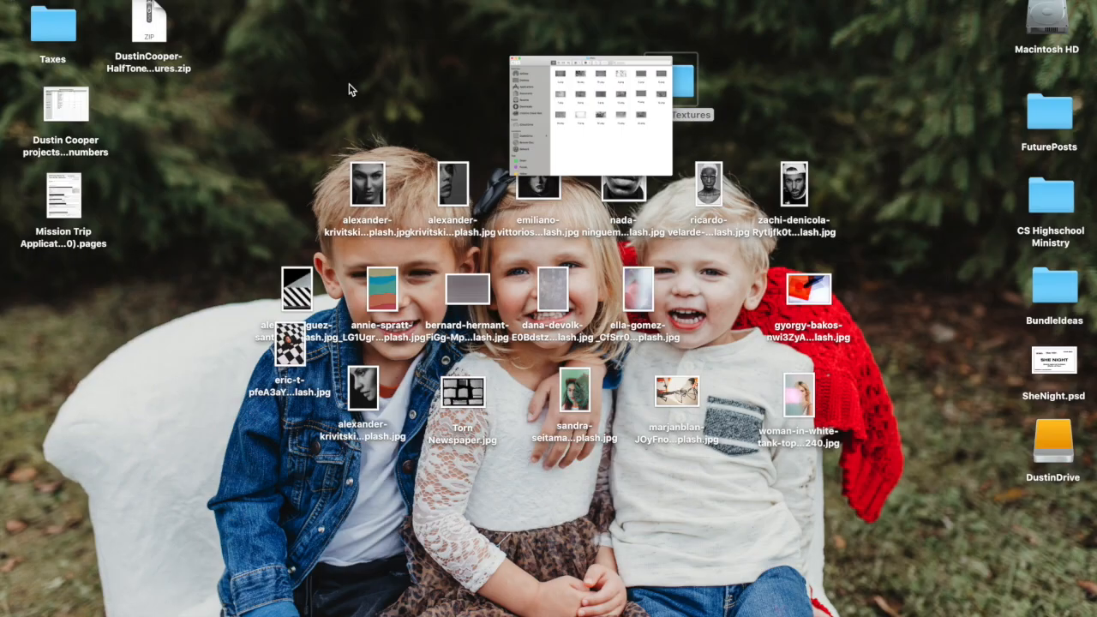
click(565, 102)
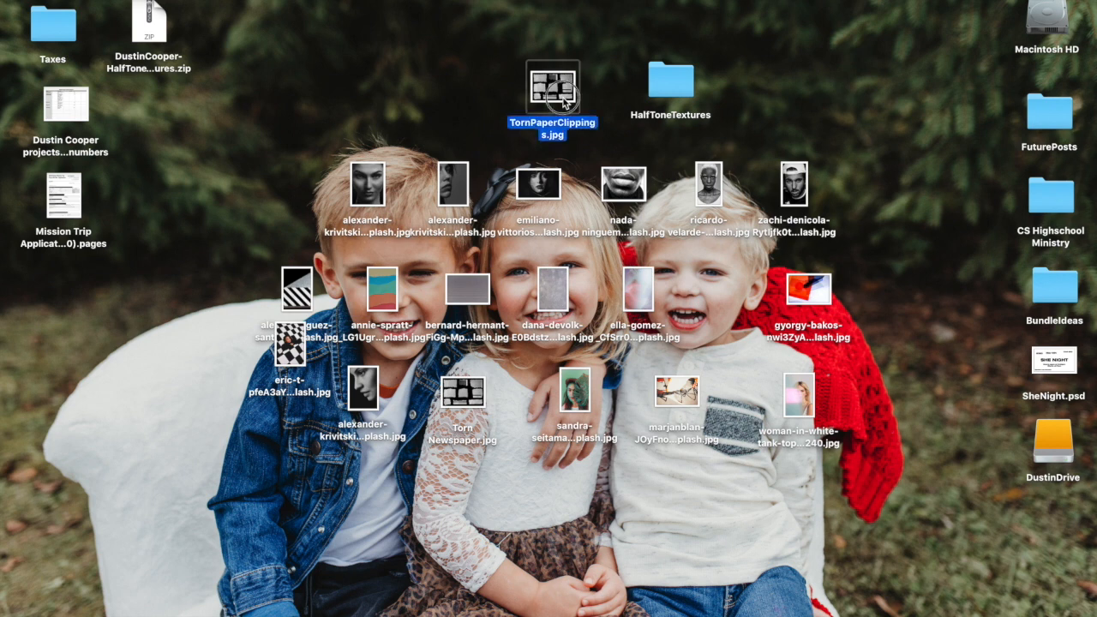
right_click(560, 99)
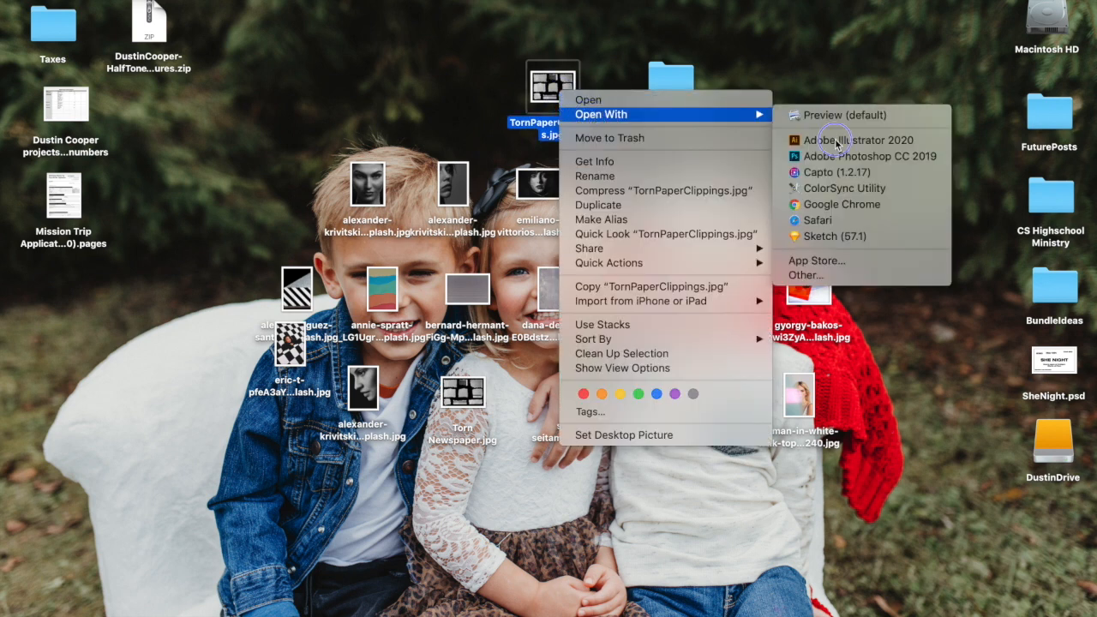
click(440, 73)
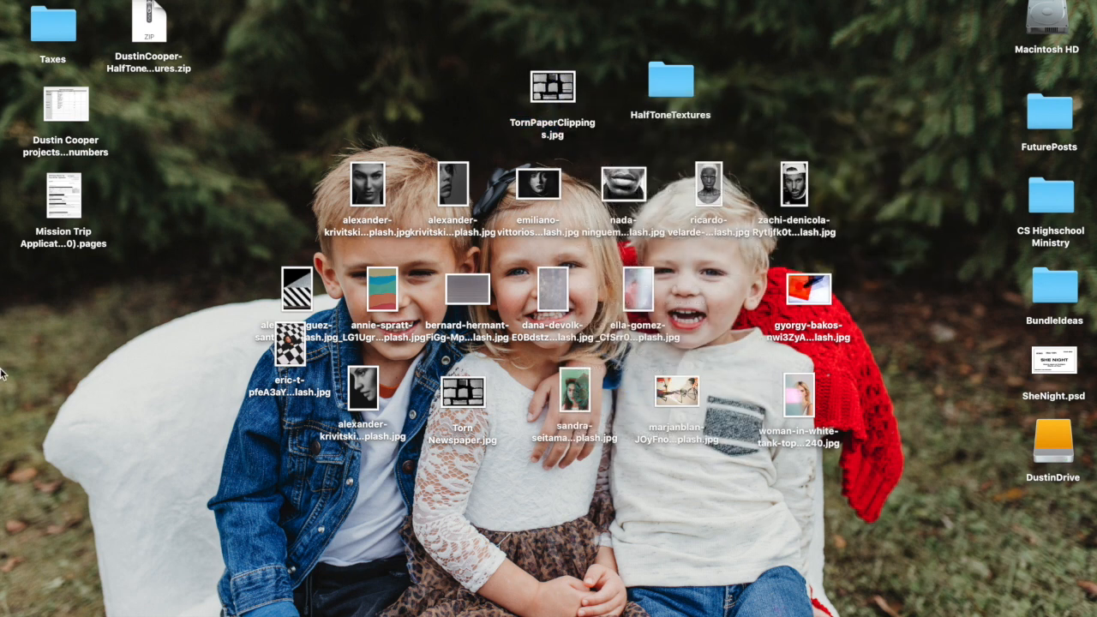
click(16, 268)
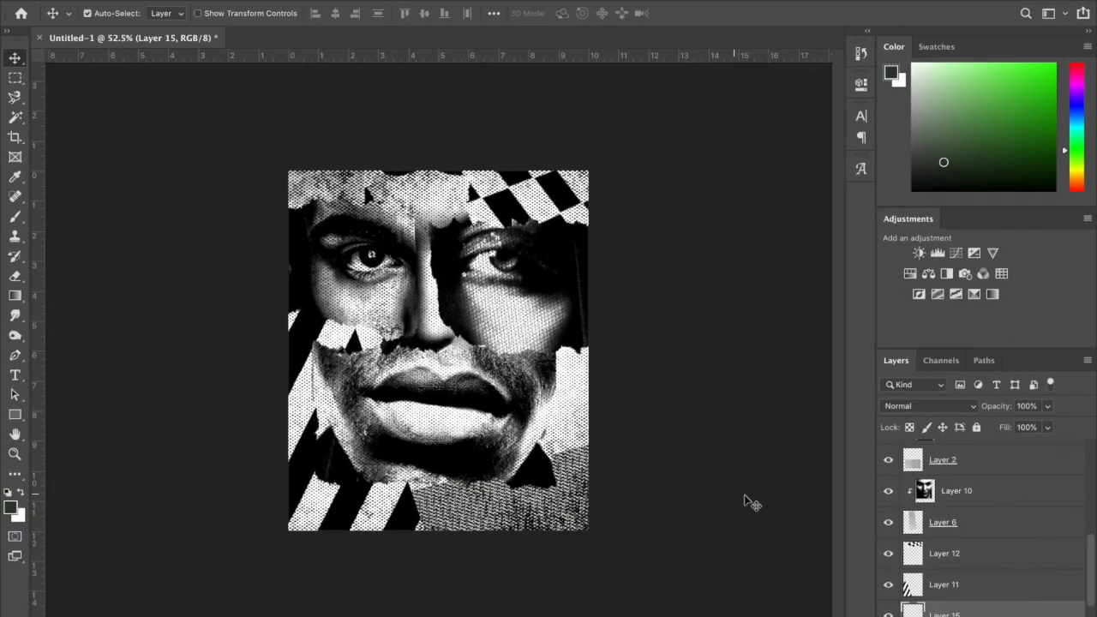
Step: Show the hidden torn strip on Layer 3 and move it to the very top of the layer stack
scroll(984, 551, down, 1)
scroll(985, 550, up, 5)
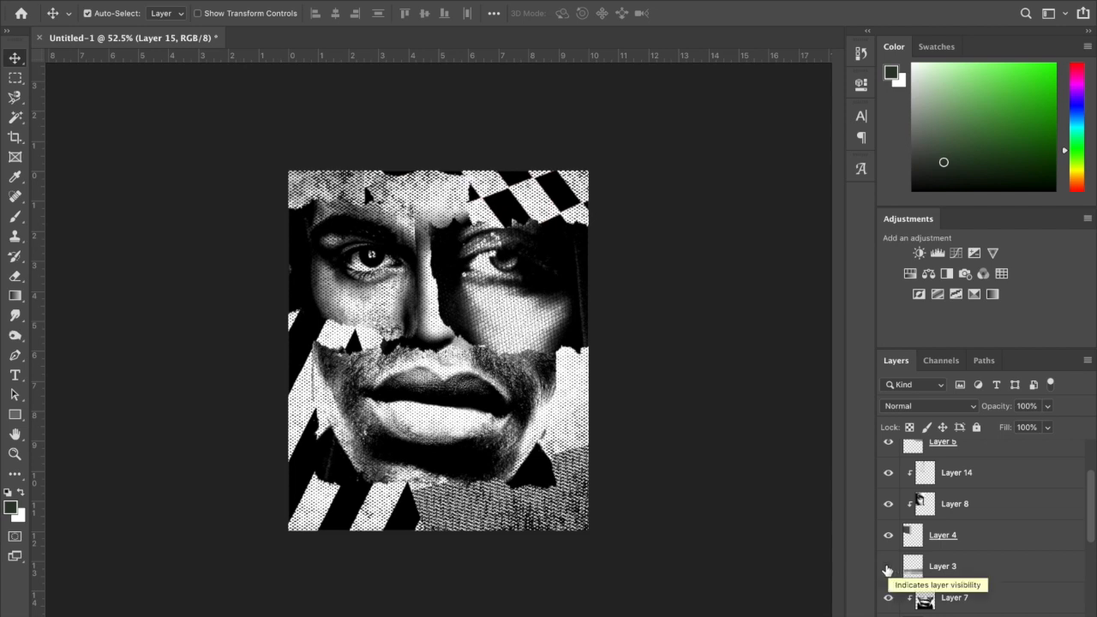
click(888, 569)
click(955, 568)
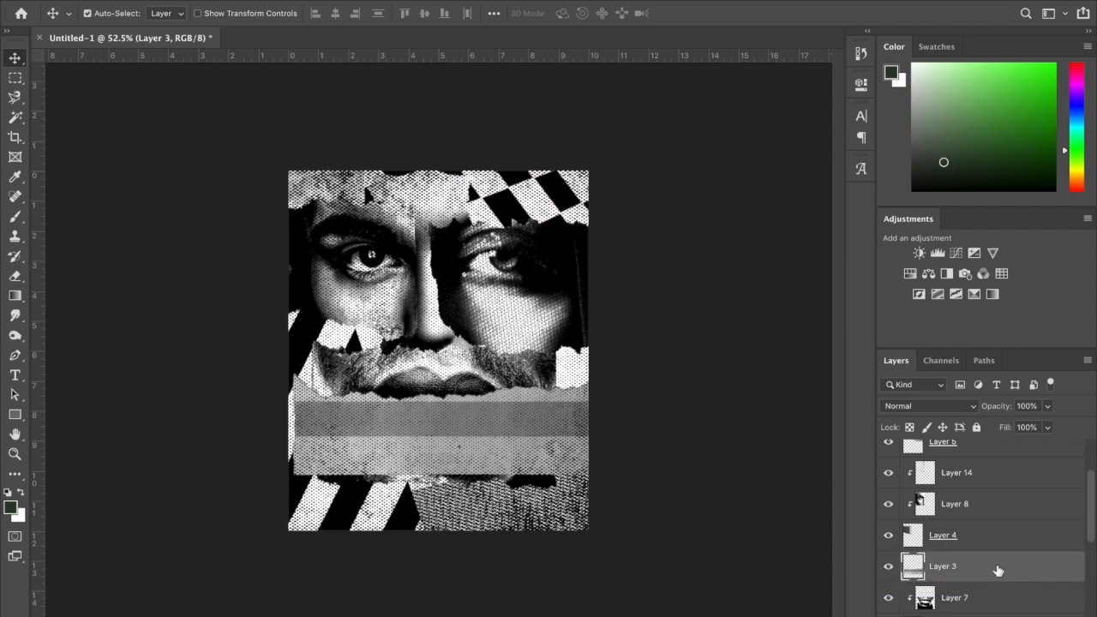
drag(1003, 571, 948, 455)
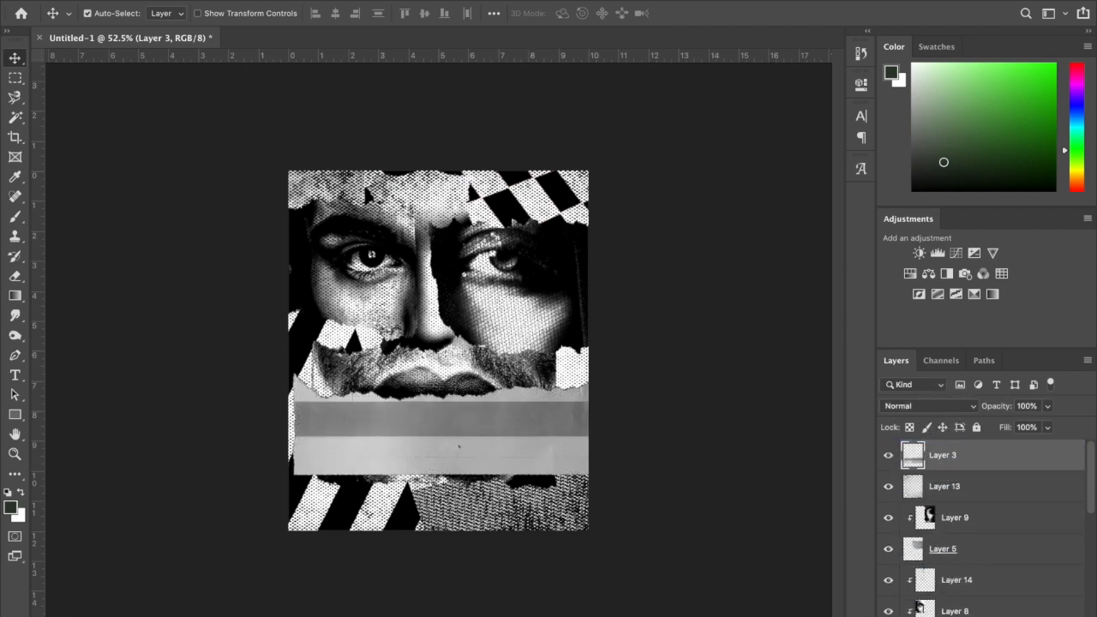
Step: Brighten the torn strip on Layer 3 with Levels, setting the white input level to 131
click(218, 7)
mouse_move(257, 15)
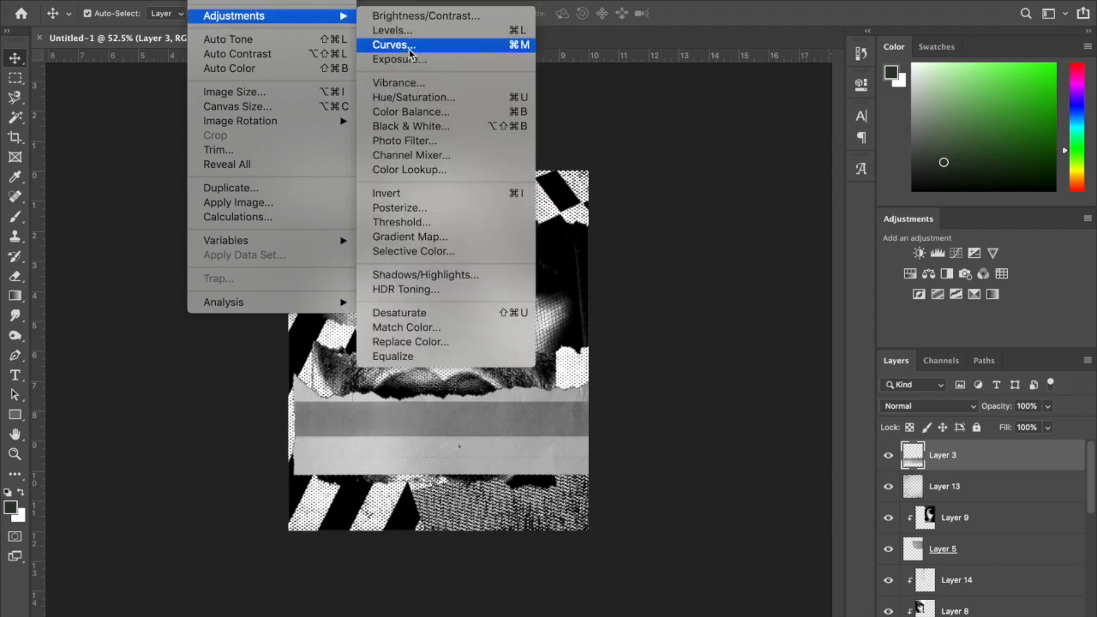
click(403, 33)
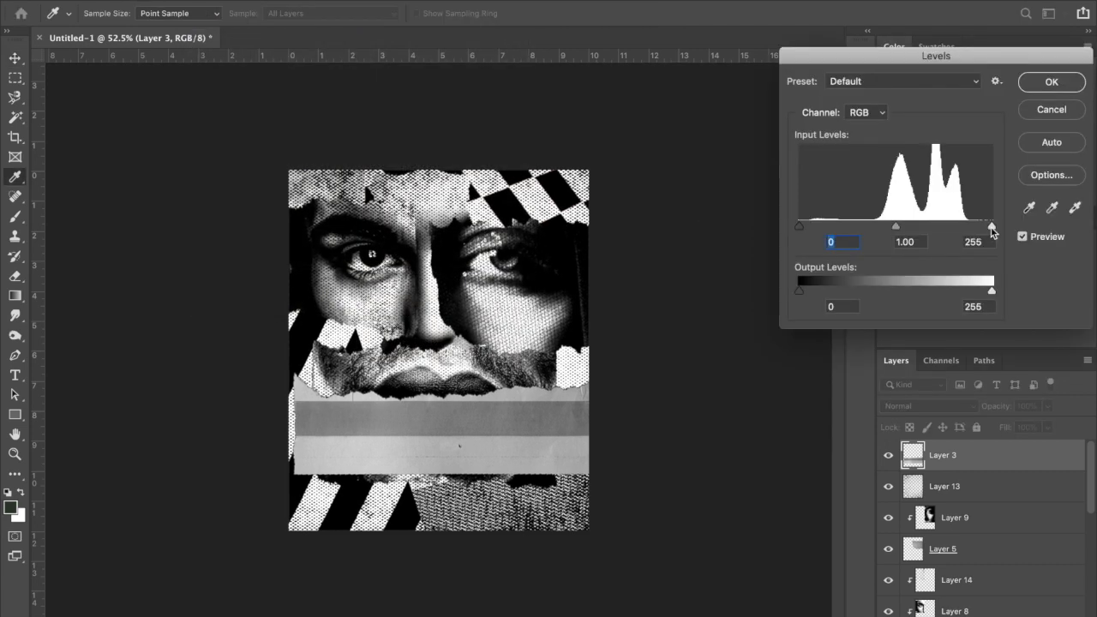
drag(992, 228, 899, 230)
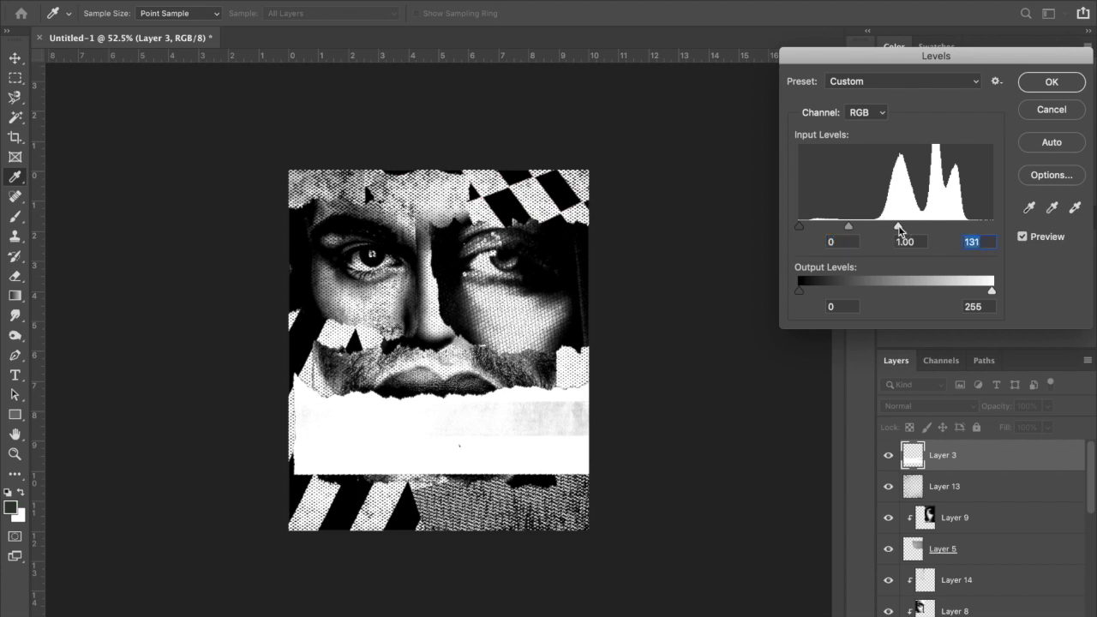
click(1052, 81)
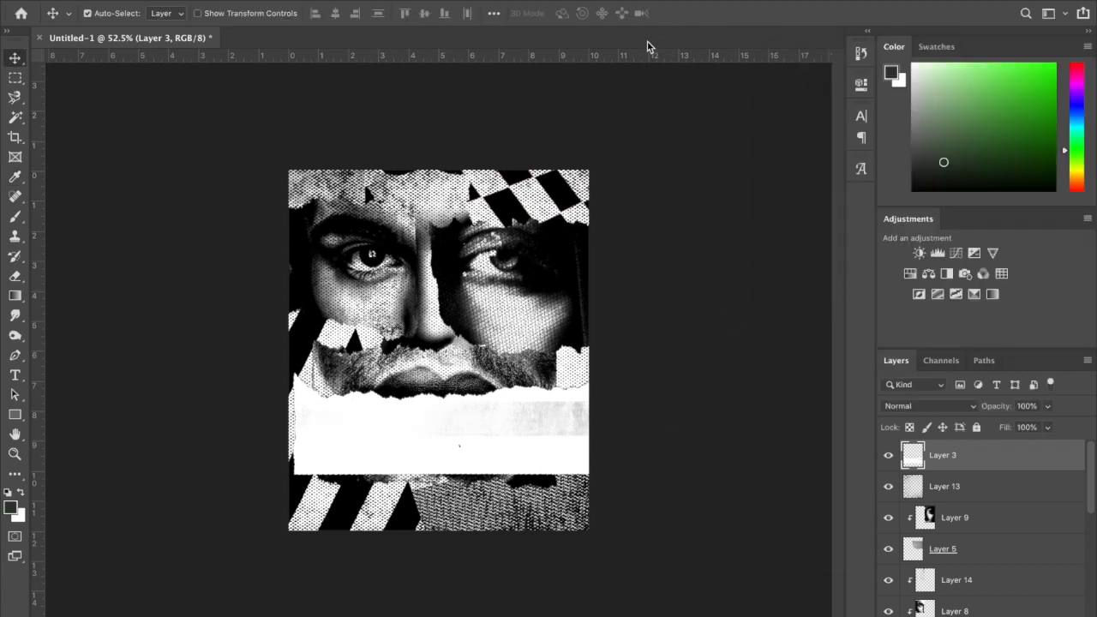
Step: Rotate the torn strip on Layer 3 by -90° and stretch it along the poster's right edge to cover the full height
click(15, 59)
key(ctrl+t)
drag(523, 437, 521, 447)
drag(627, 387, 394, 250)
drag(430, 355, 553, 236)
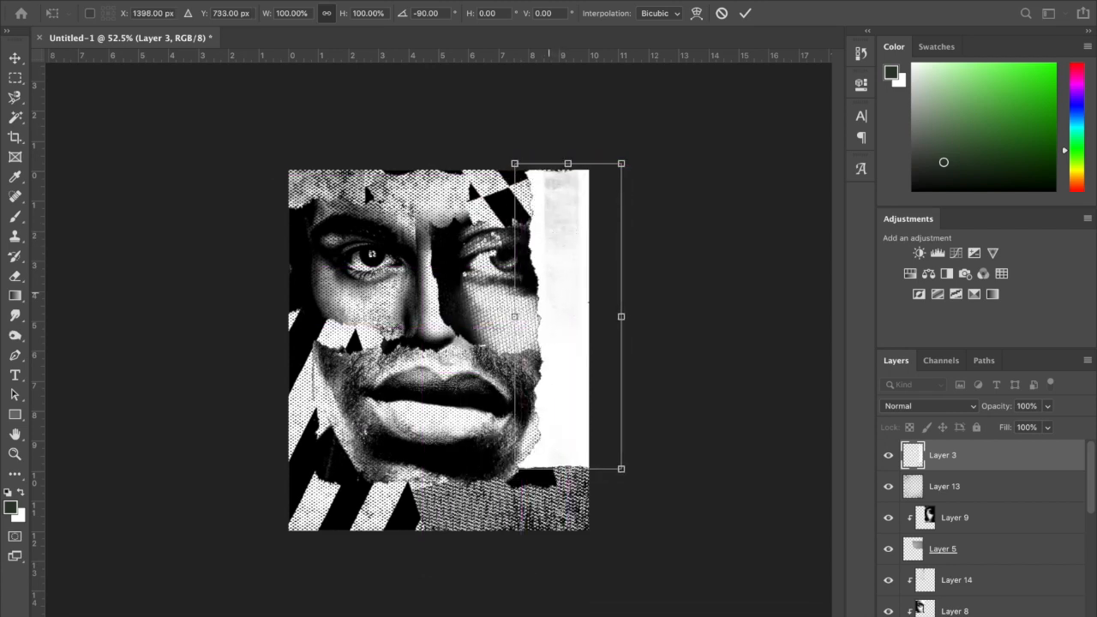
drag(567, 469, 567, 540)
drag(567, 163, 567, 151)
drag(511, 343, 499, 343)
key(Return)
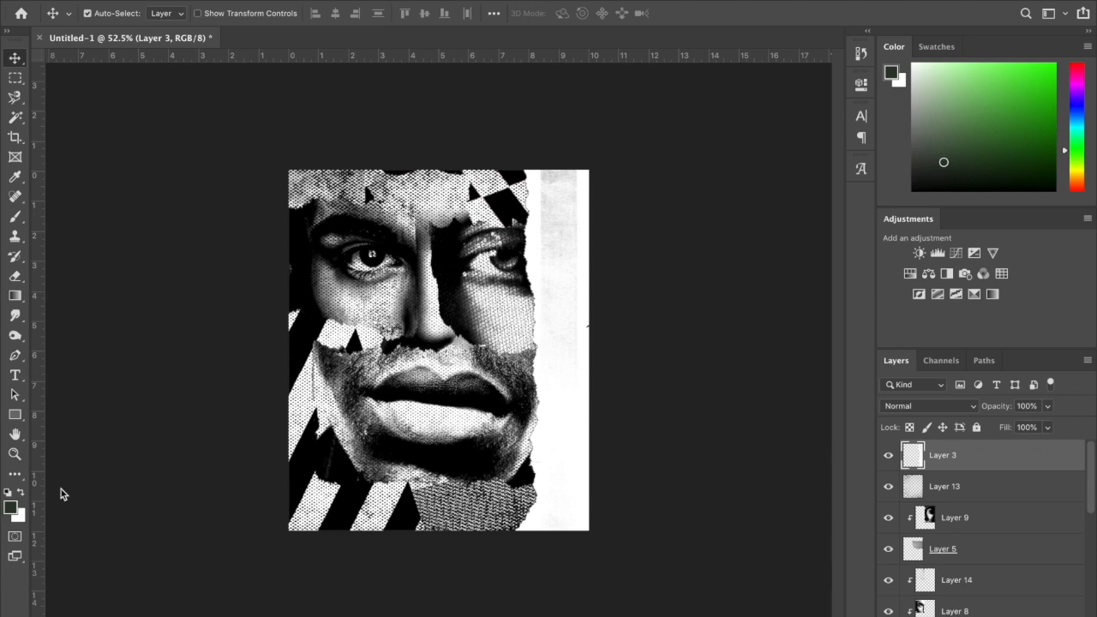
Step: Set the foreground colour to the saturated blue 002bff
click(11, 507)
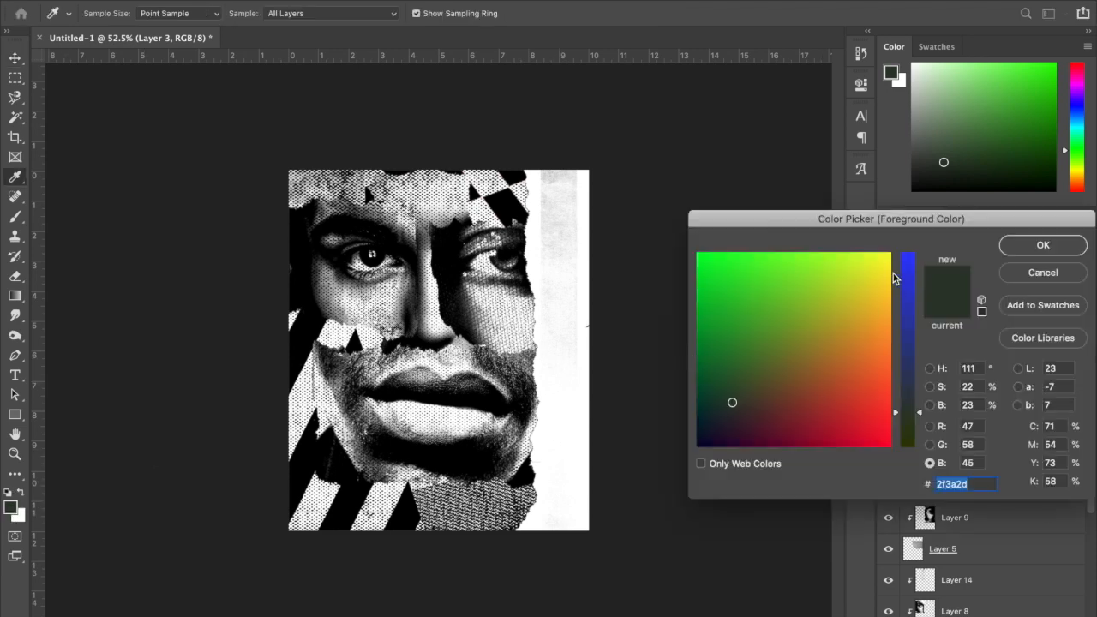
click(1035, 272)
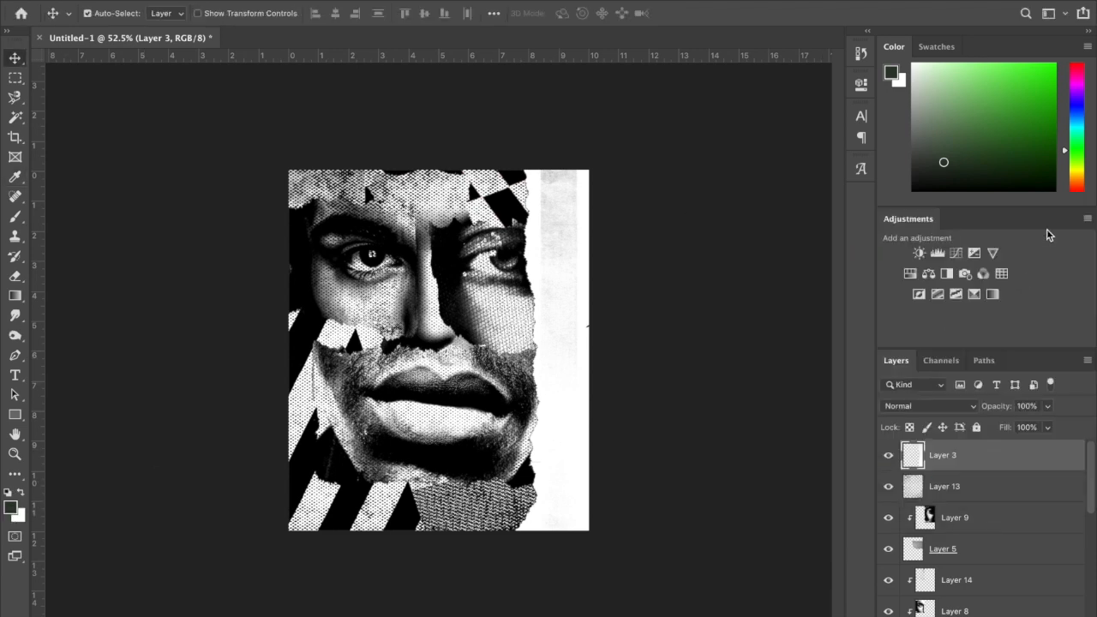
click(1079, 111)
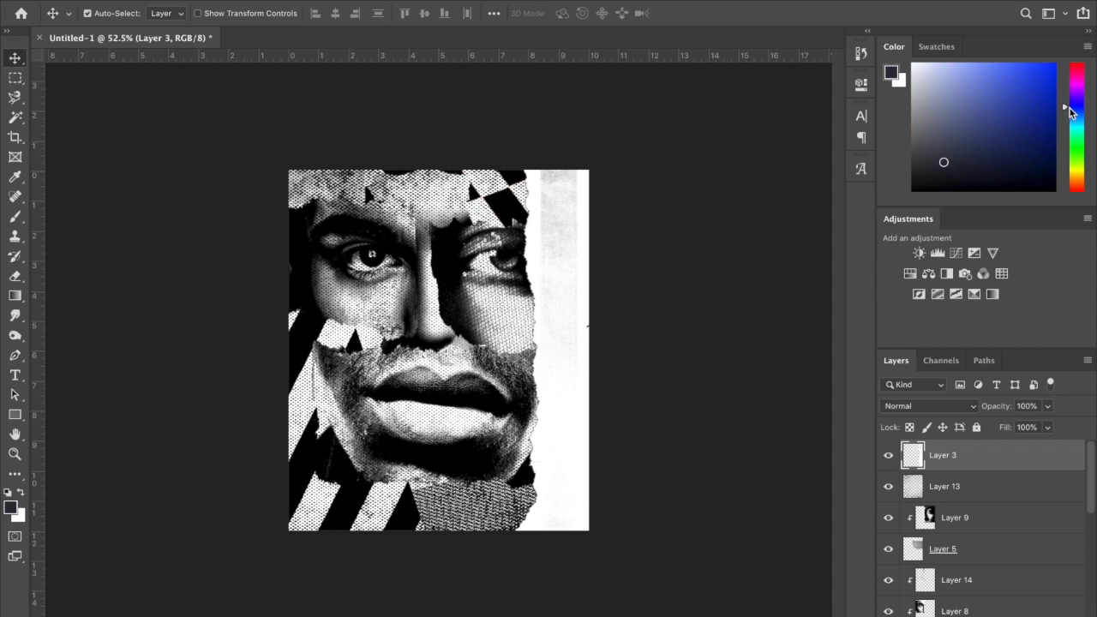
drag(1042, 77, 1063, 57)
click(12, 509)
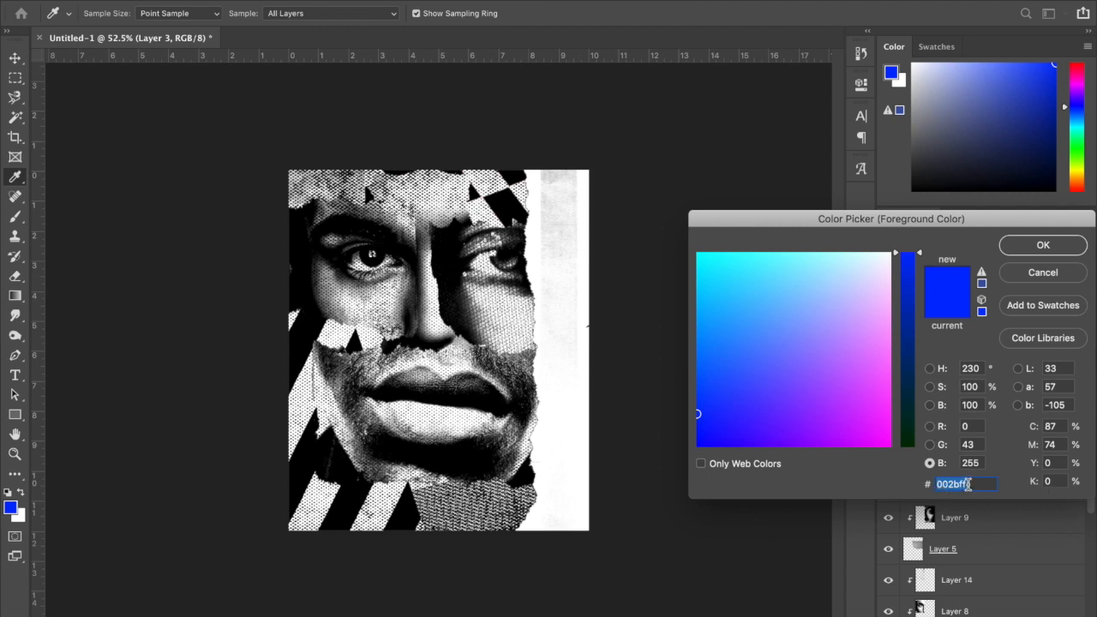
click(1013, 251)
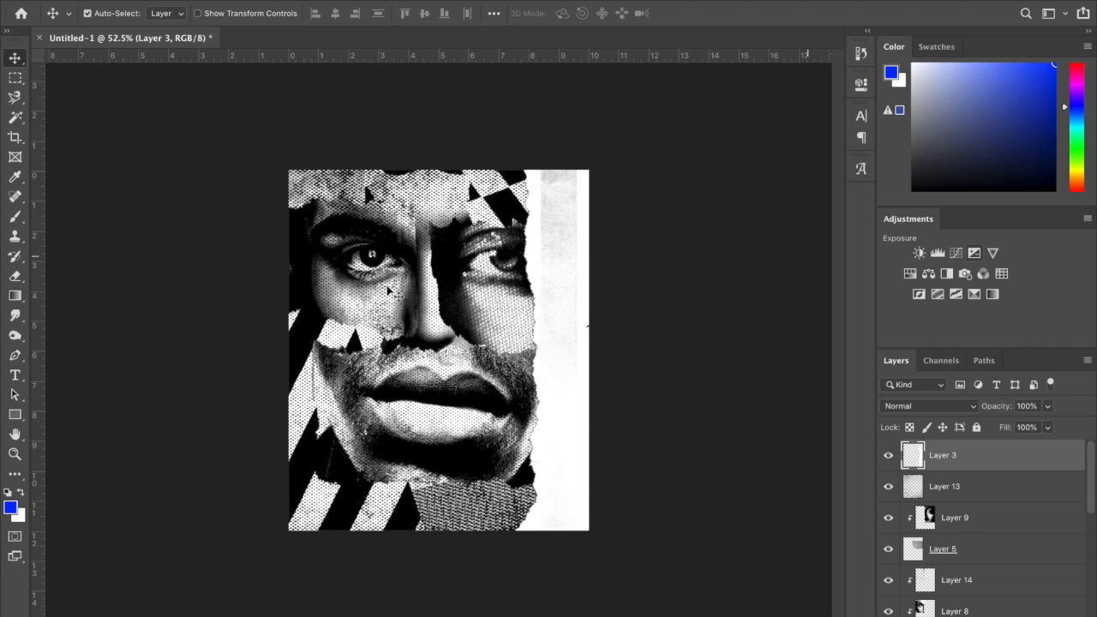
Step: Set the Type tool's font to Helvetica Neue with the Bold style
click(14, 374)
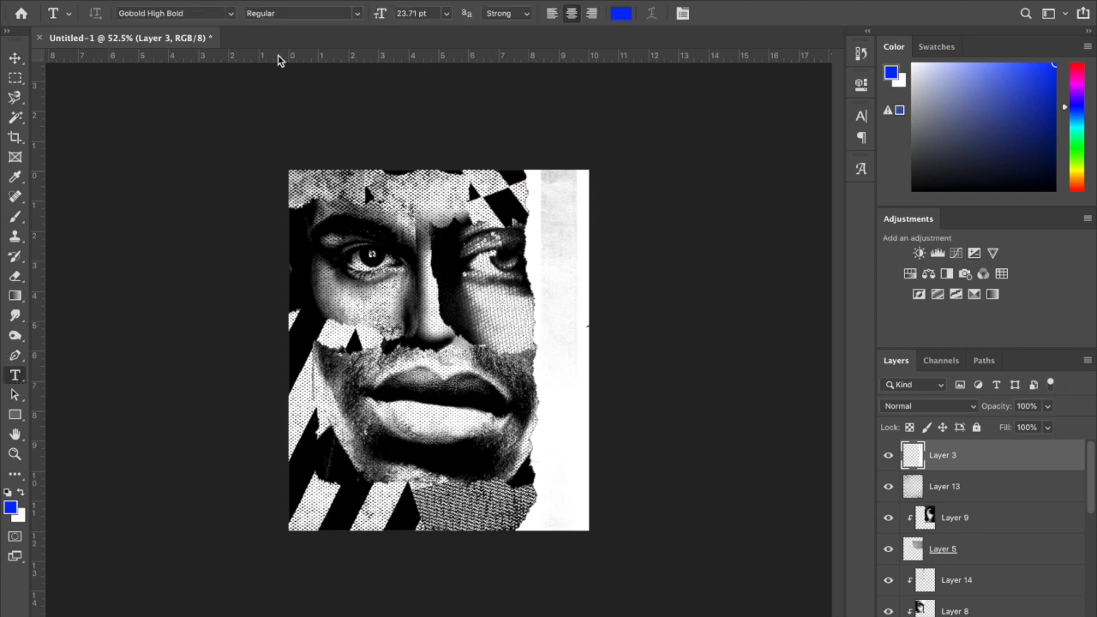
click(231, 14)
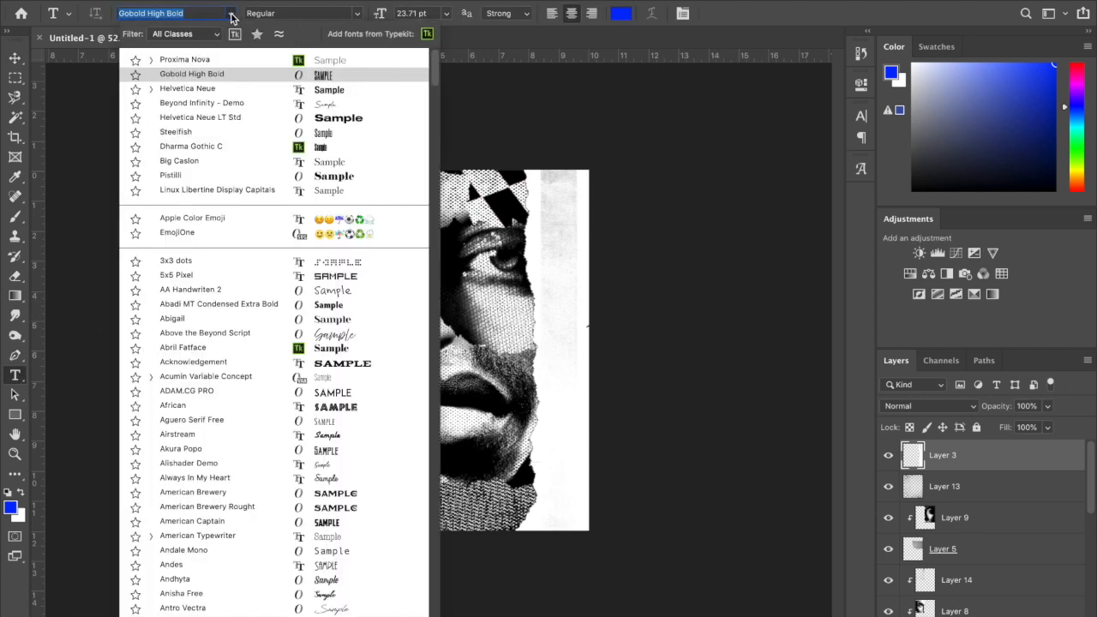
click(192, 89)
click(350, 15)
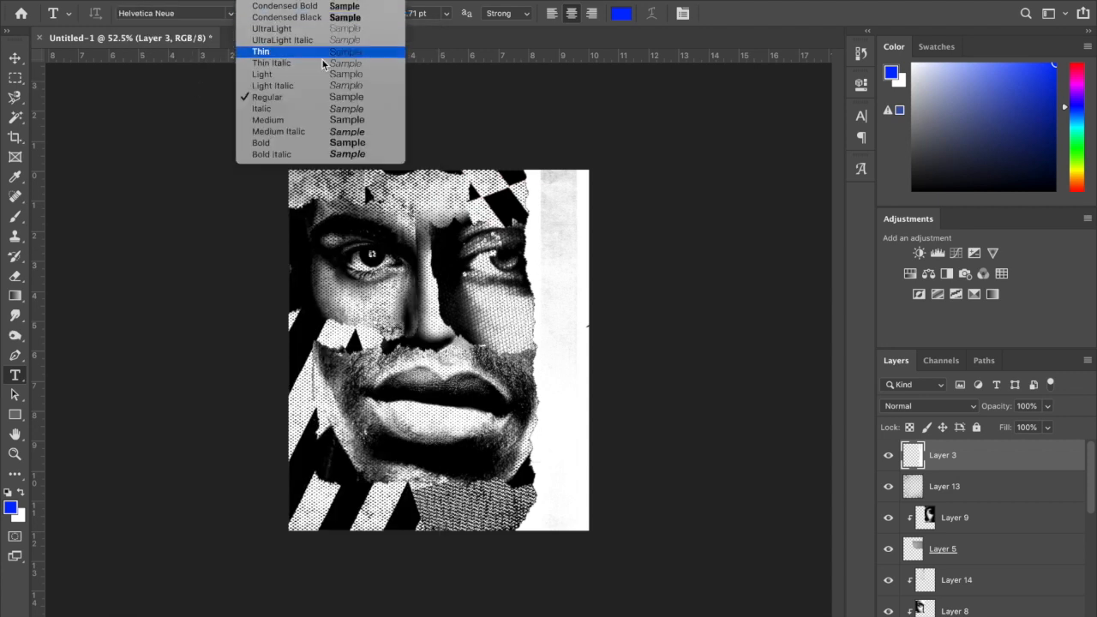
click(273, 142)
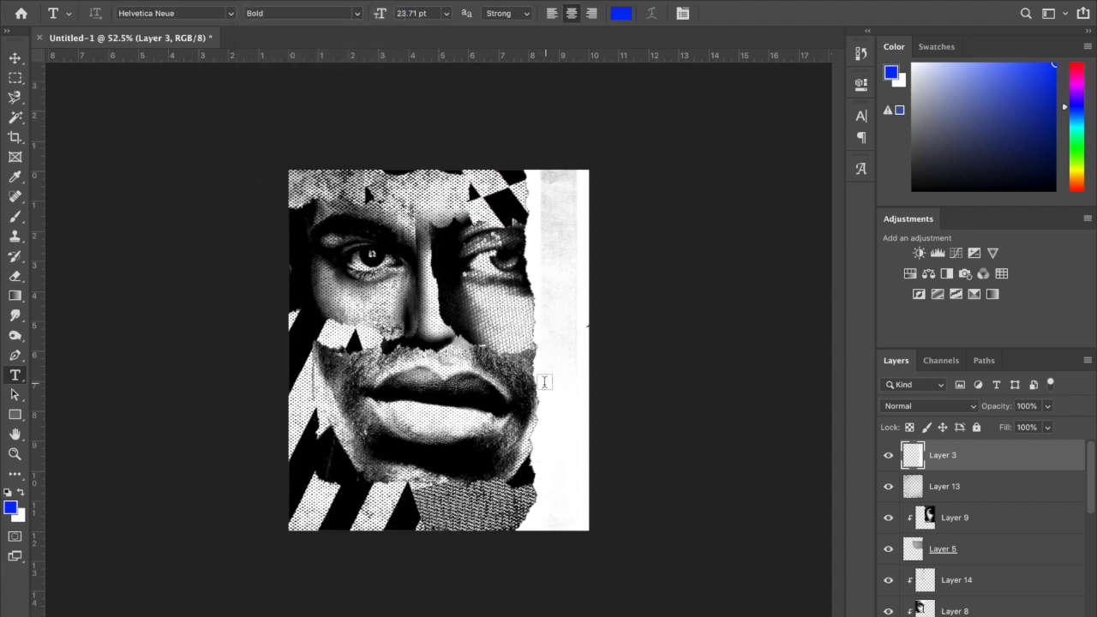
Step: Add the text CREATED at the torn edge of the white strip, level with the lips
click(544, 382)
text(CR)
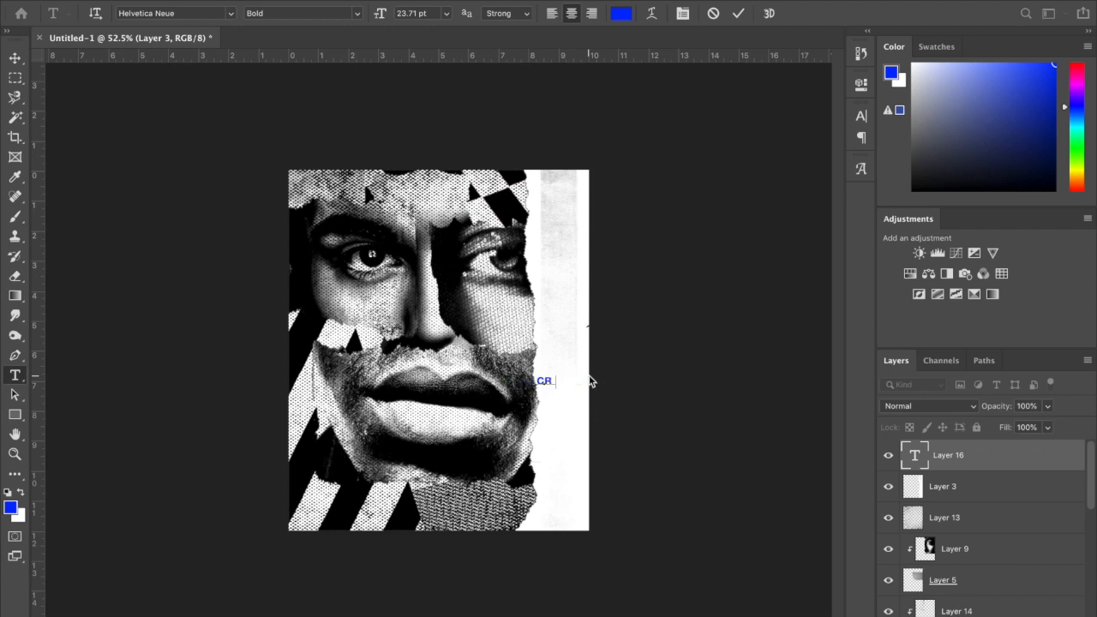
text(EATED)
Step: Set the tracking of the CREATED text to -20
drag(520, 383, 570, 382)
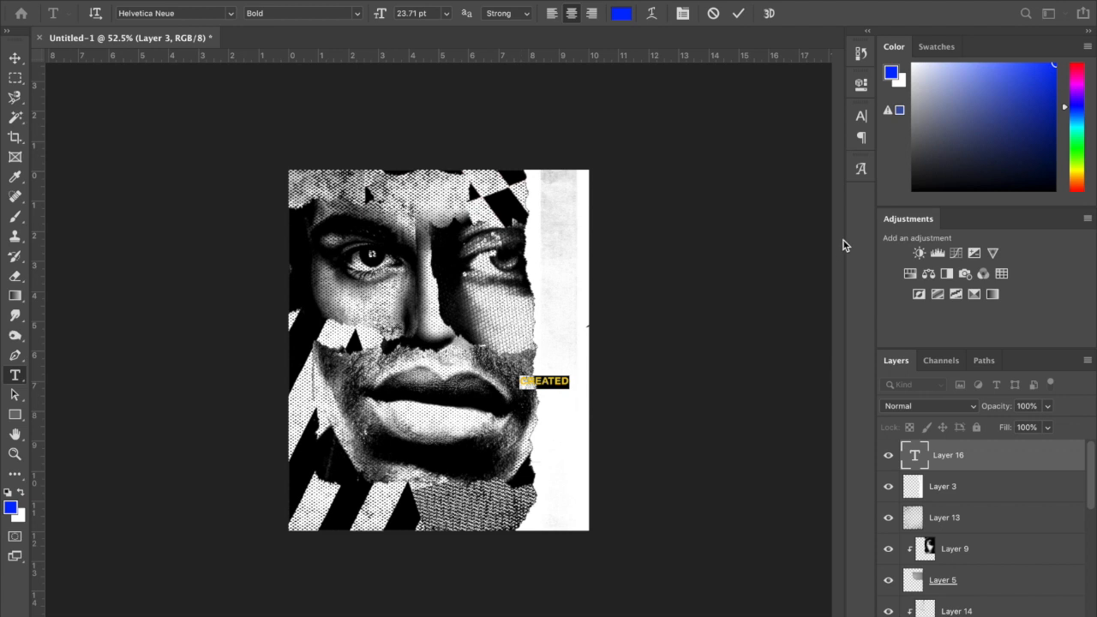
click(861, 119)
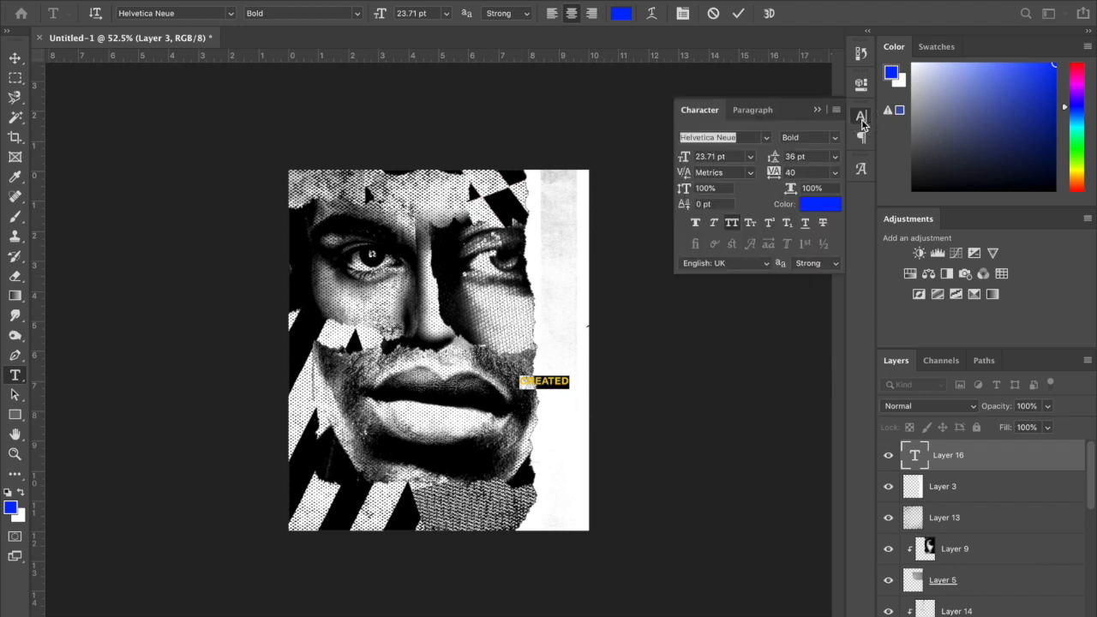
click(803, 172)
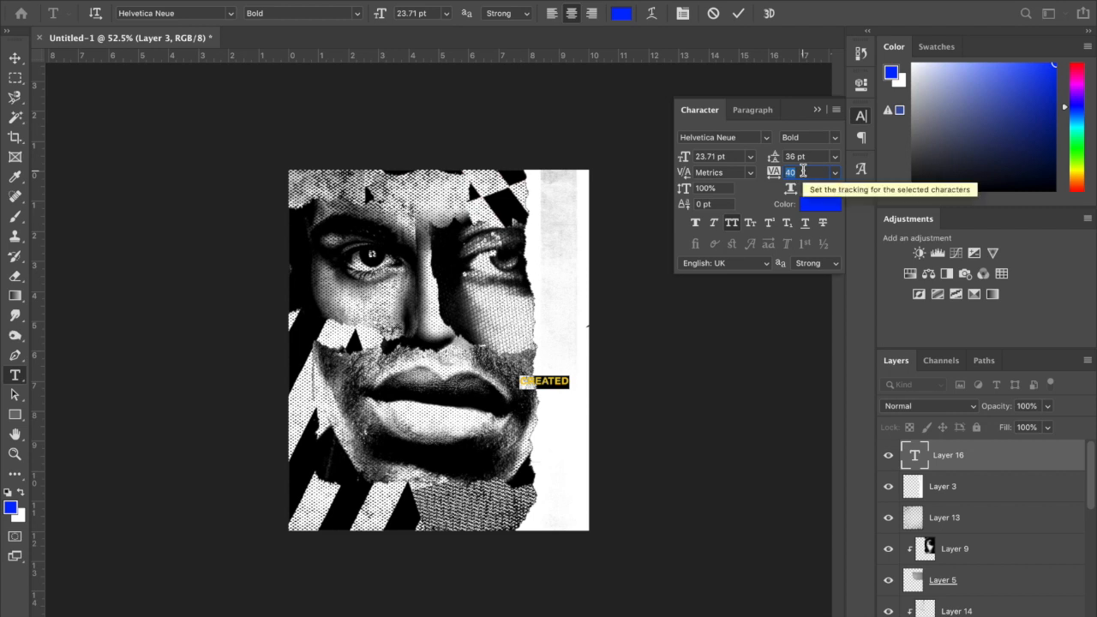
text(0)
key(Return)
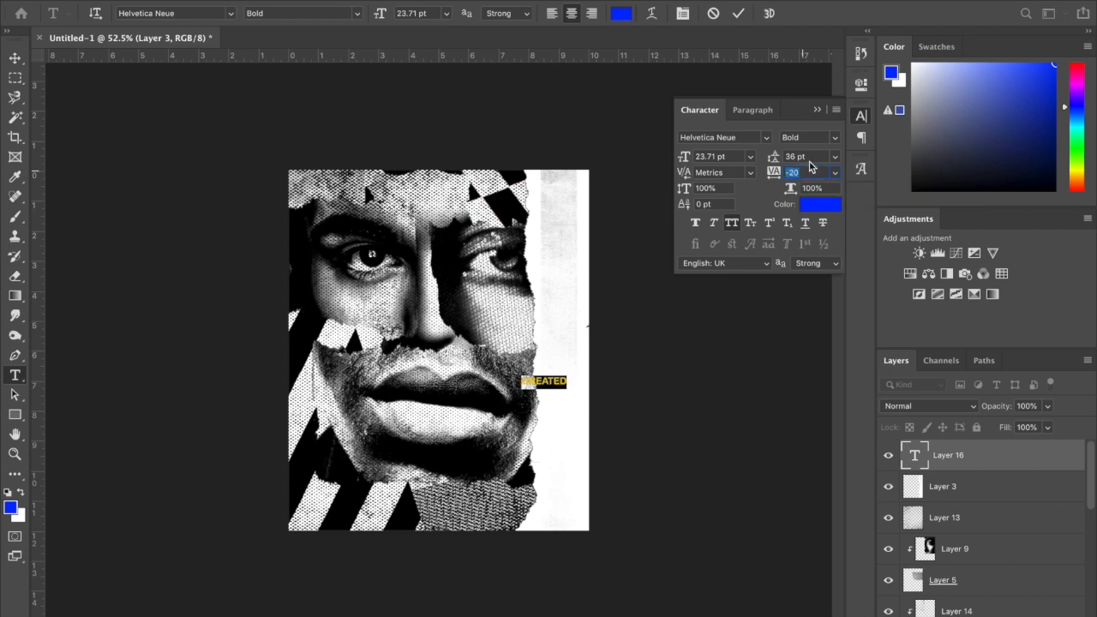
click(817, 111)
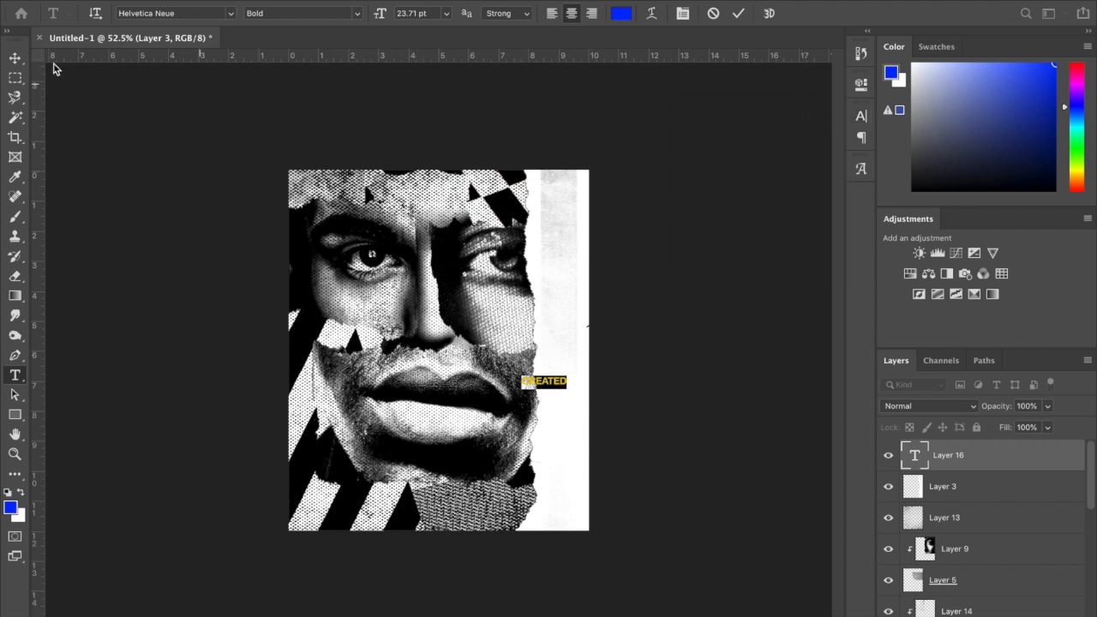
Step: Rotate the CREATED text by -90° and enlarge it to span the poster's full height along the right edge
click(15, 58)
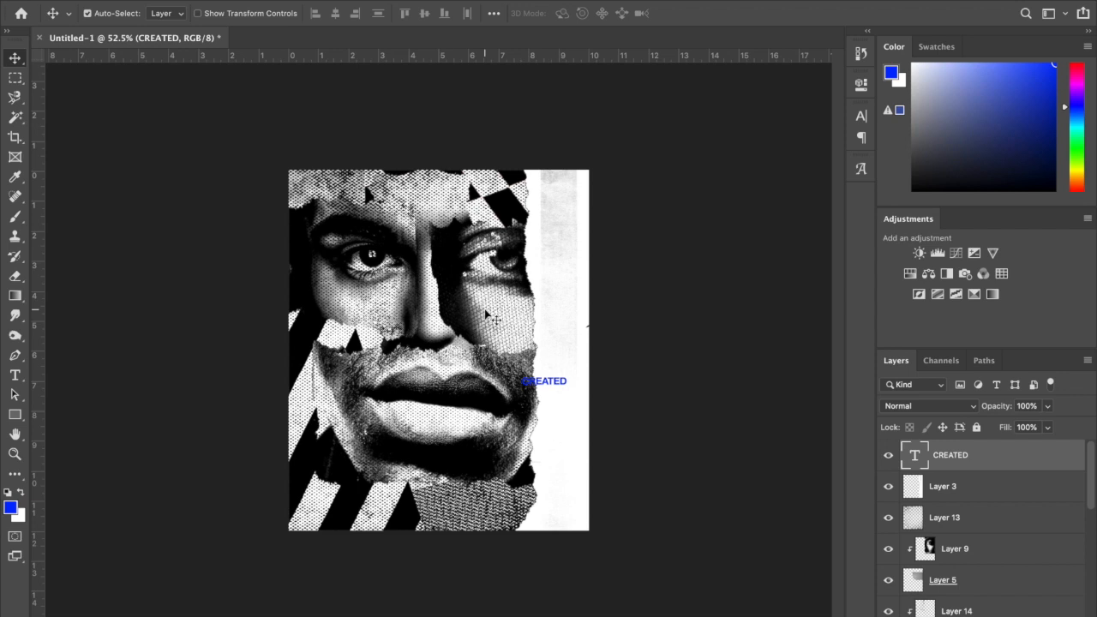
key(ctrl+t)
drag(572, 361, 525, 326)
drag(552, 360, 643, 183)
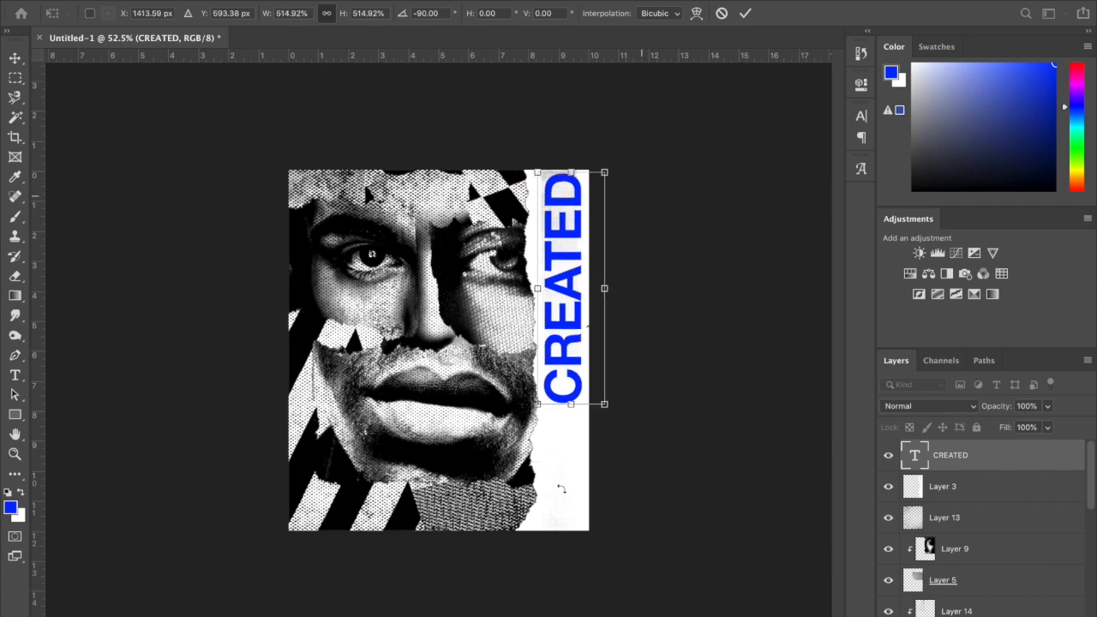
drag(538, 410, 500, 532)
drag(605, 172, 612, 169)
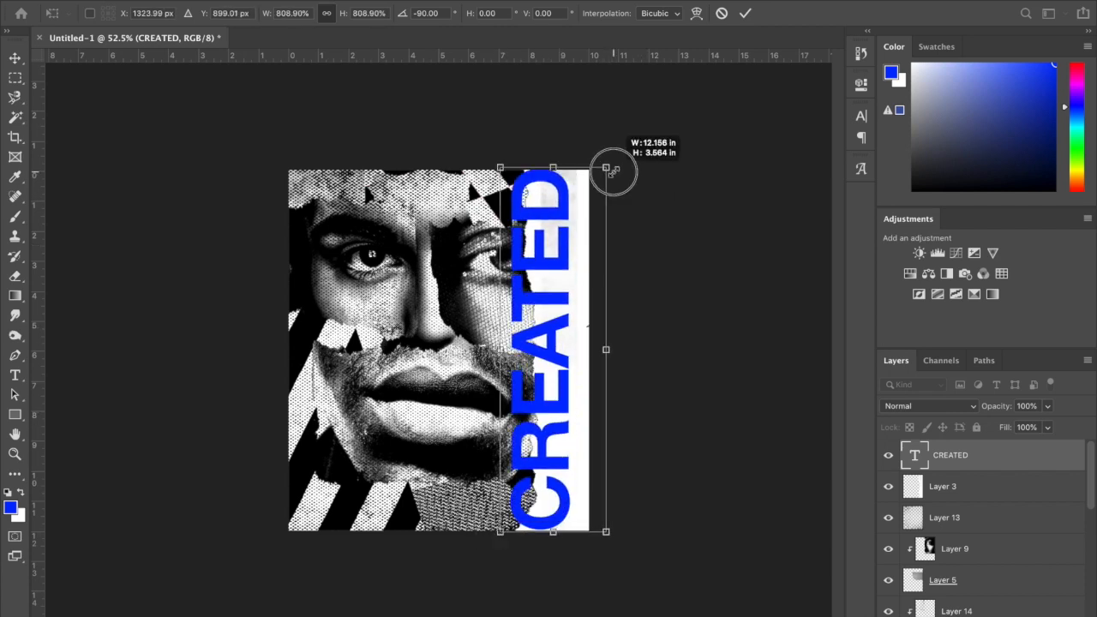
drag(544, 223, 571, 221)
key(Return)
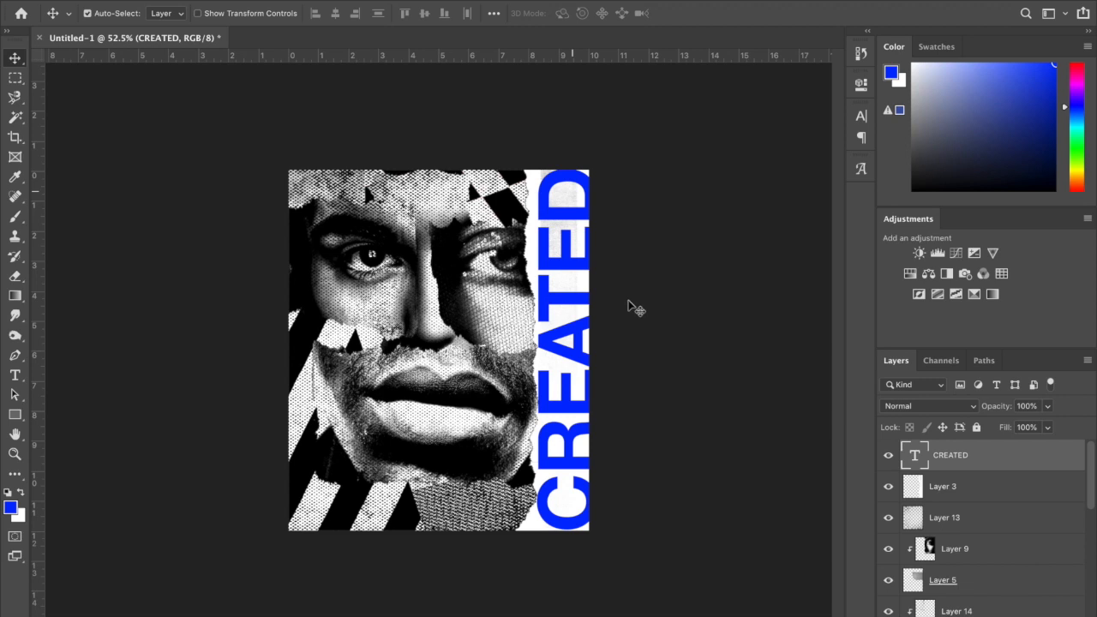
Step: Enlarge the vertical CREATED text slightly so its ends run past the poster's upper and lower edges
key(ctrl+t)
drag(583, 533, 581, 541)
drag(581, 169, 645, 161)
key(Return)
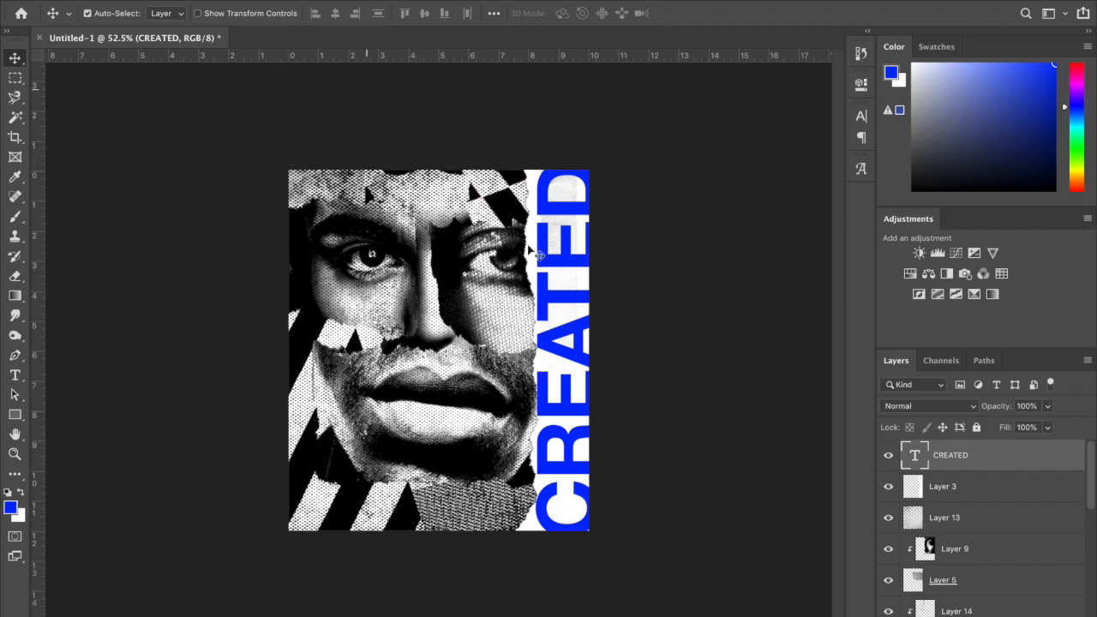
Step: Open TornPaperClippings.jpg from the desktop in Photoshop
click(27, 1)
click(545, 94)
right_click(545, 94)
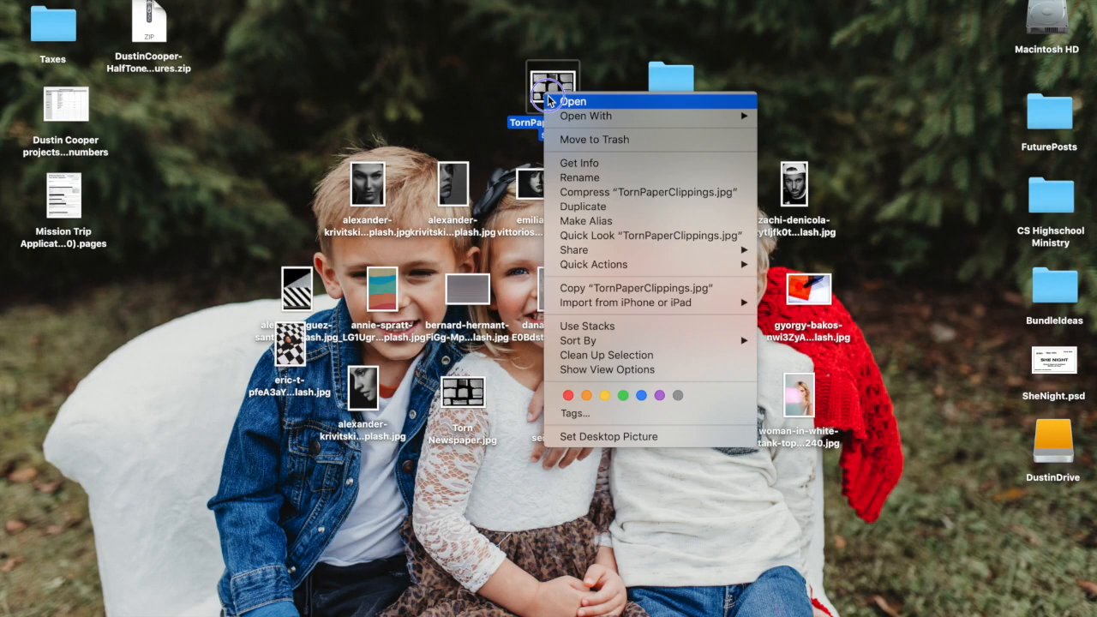
mouse_move(591, 116)
click(797, 160)
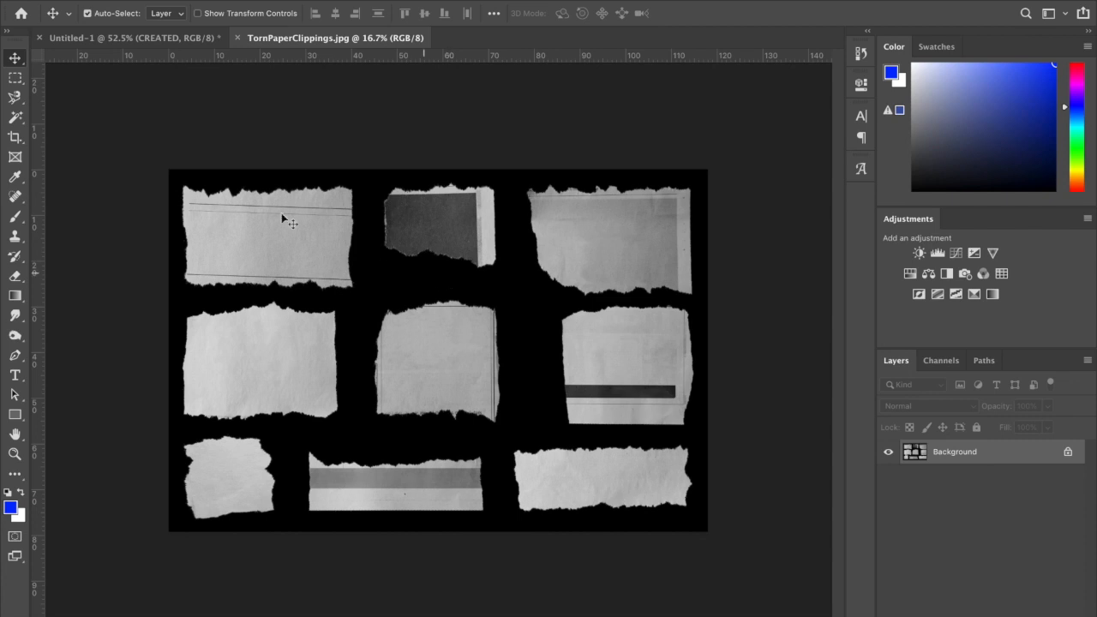
Step: Copy the upper-left torn paper piece with a rectangular selection onto its own layer and hide the Background layer
click(15, 78)
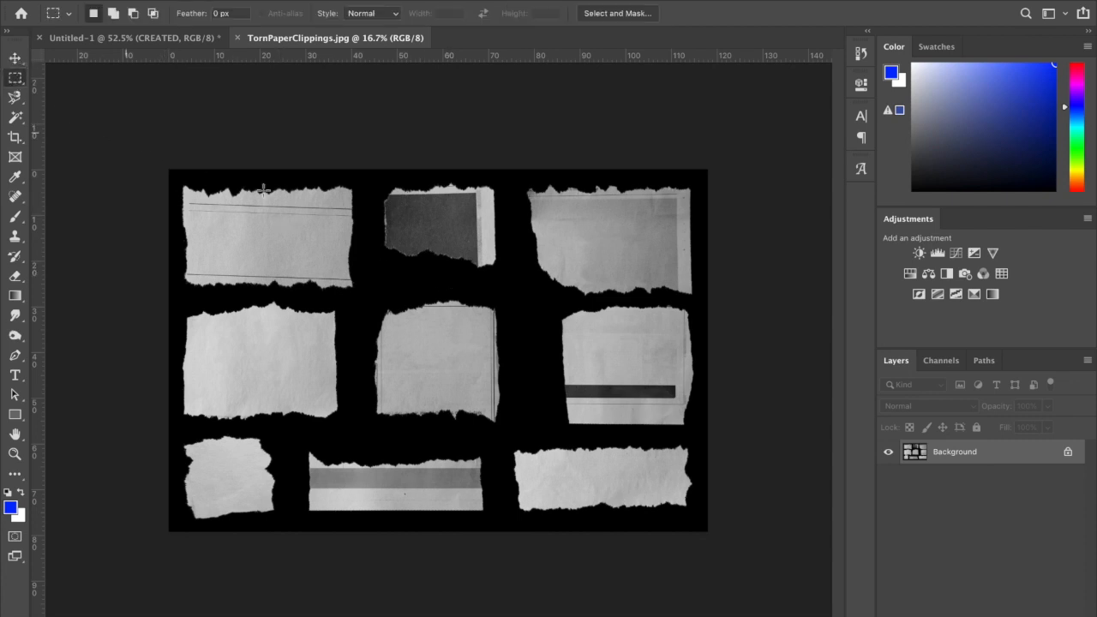
drag(173, 179, 361, 299)
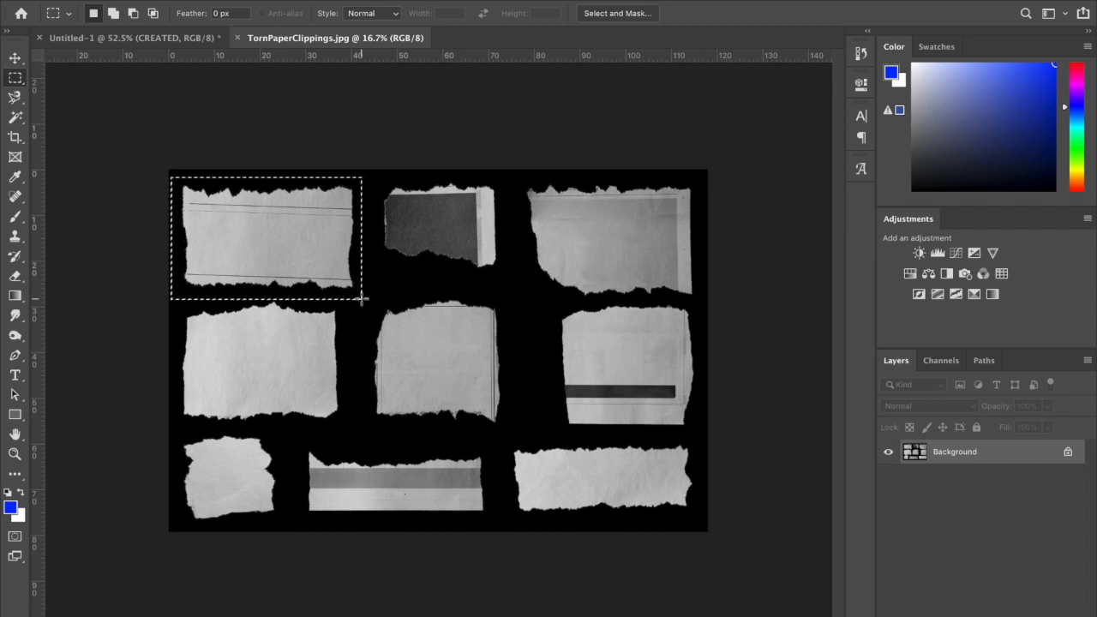
key(ctrl+j)
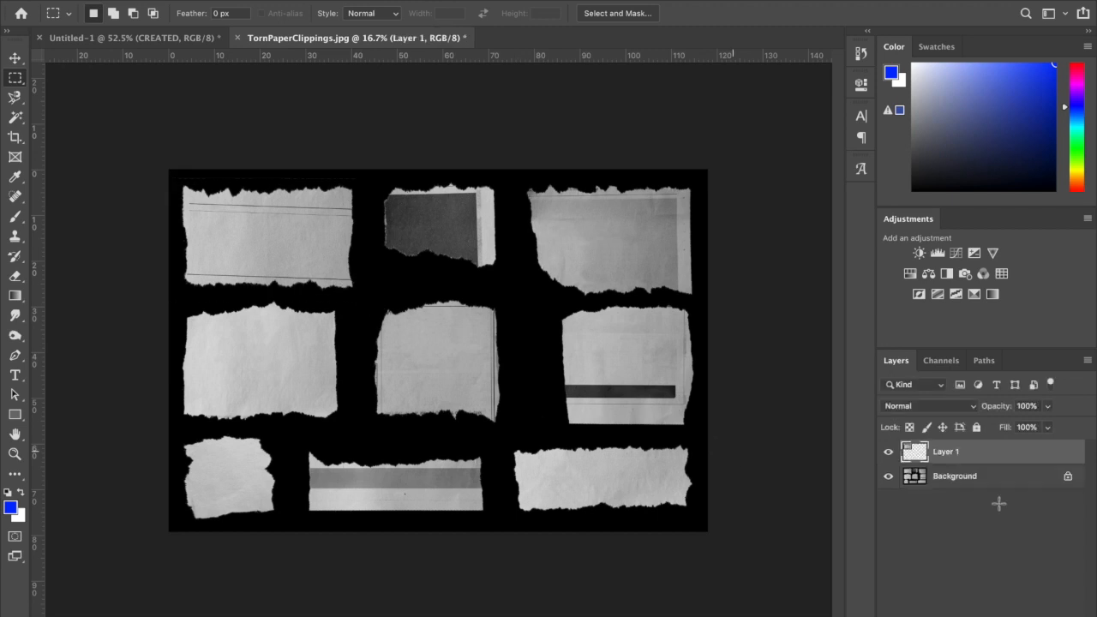
click(888, 477)
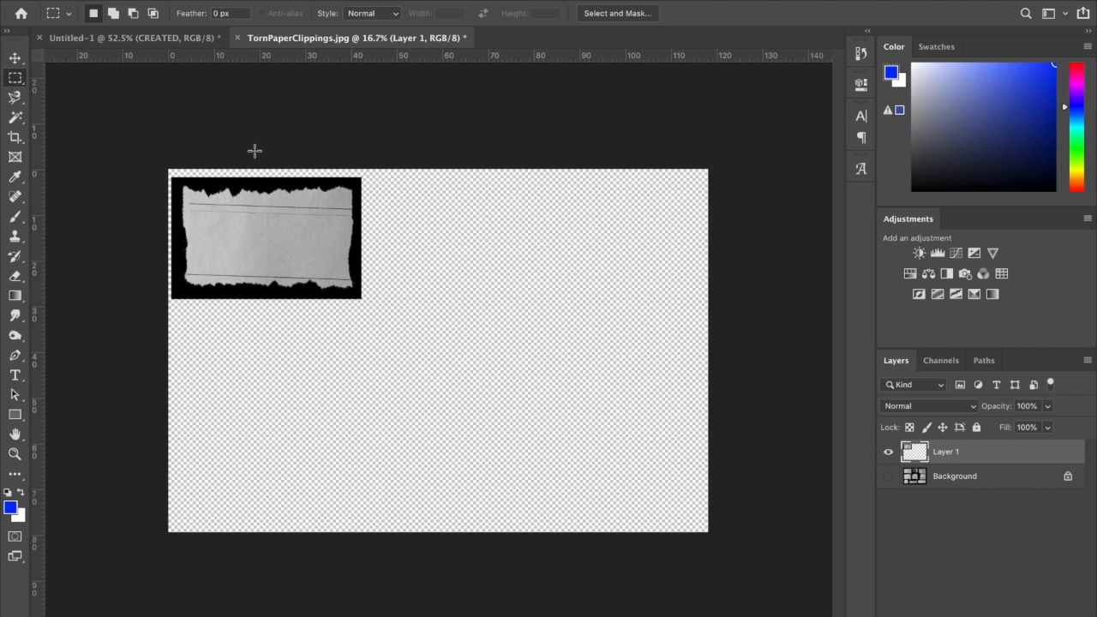
Step: Remove the black surround from the copied paper piece using the Magic Wand and clear the selection
drag(17, 119, 68, 131)
click(238, 185)
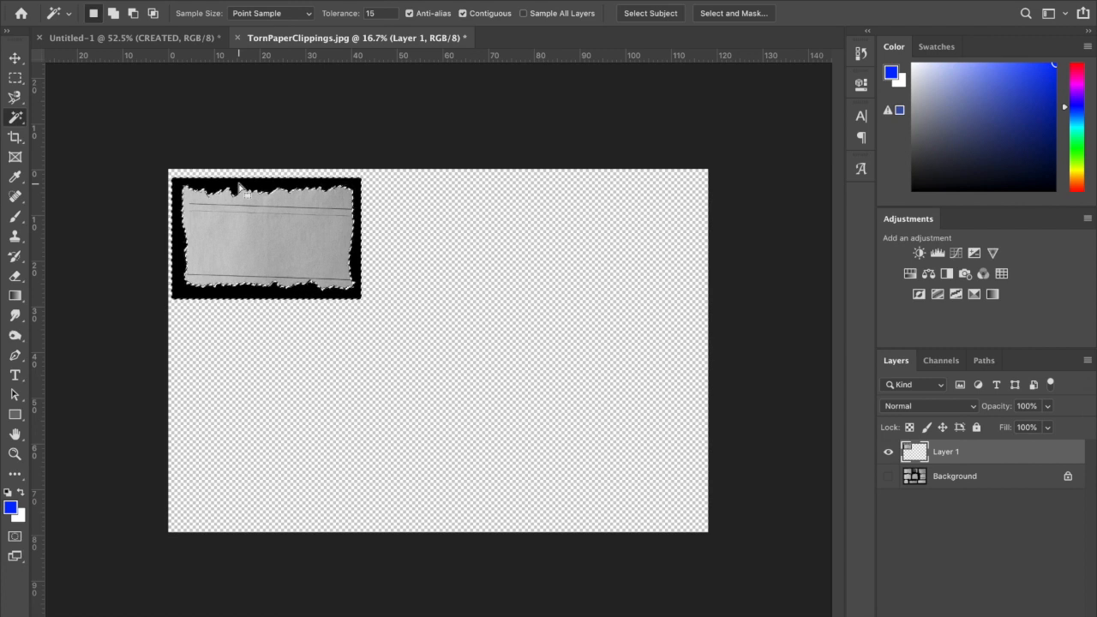
key(Delete)
key(ctrl+d)
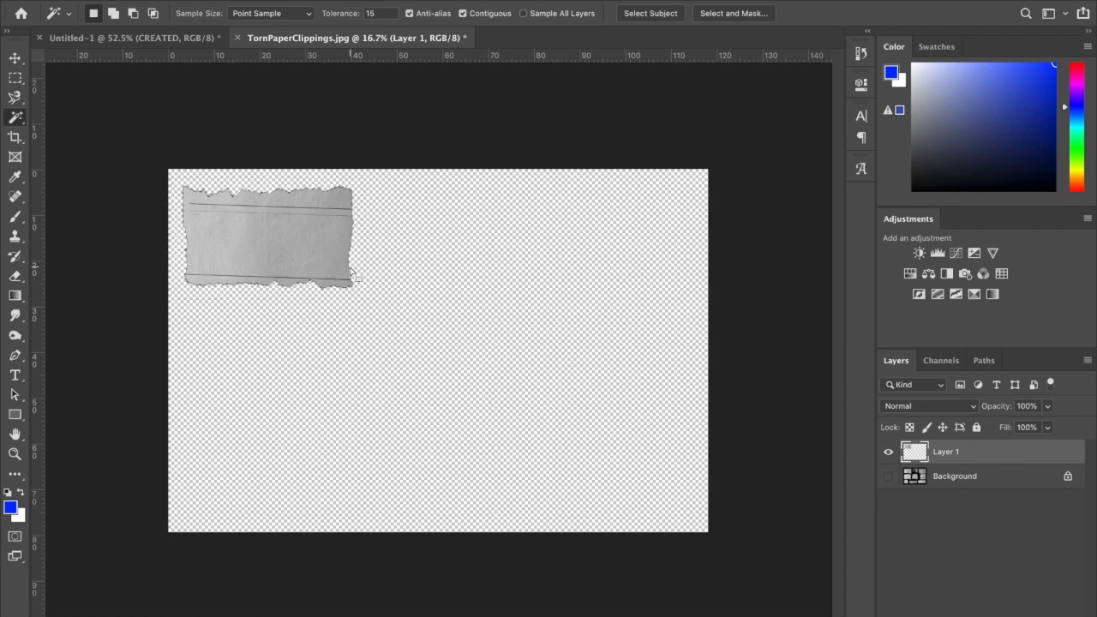
Step: Bring the paper cut-out into Untitled-1, scale it down, tilt it, and place it over the poster's lower middle
click(16, 60)
drag(241, 226, 342, 514)
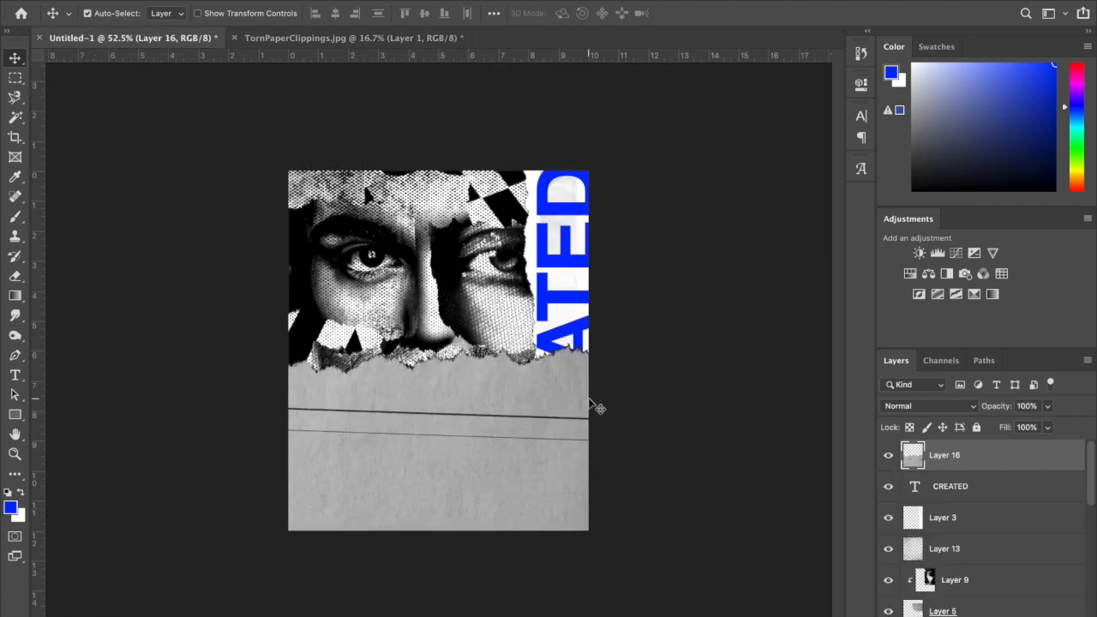
key(ctrl+t)
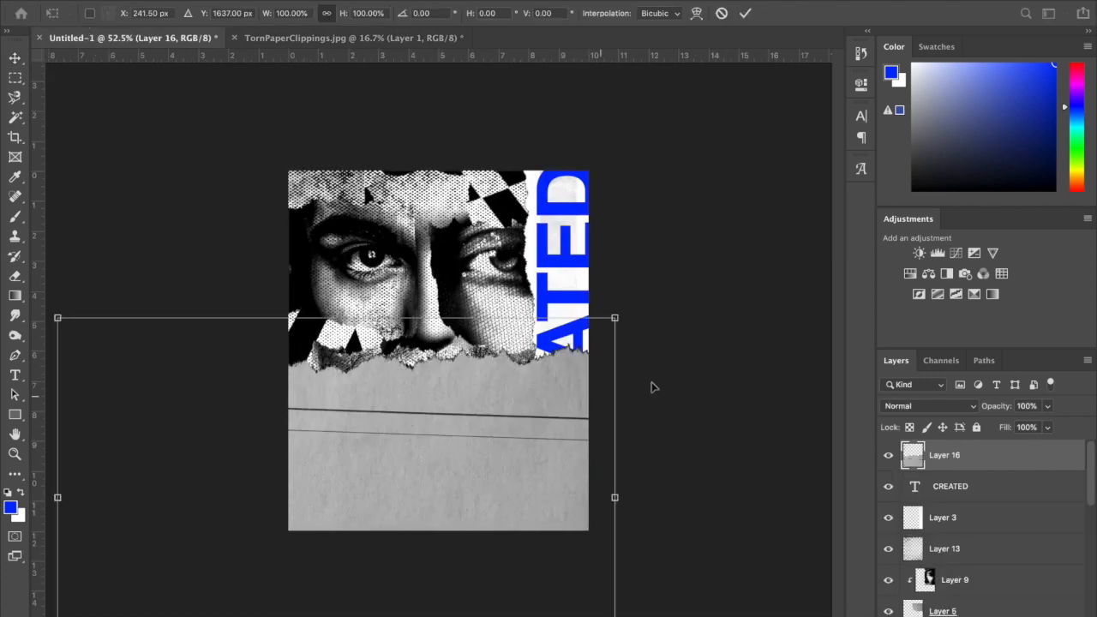
drag(615, 317, 344, 490)
drag(282, 534, 495, 444)
drag(526, 408, 336, 352)
drag(426, 309, 346, 459)
drag(360, 446, 361, 444)
drag(313, 448, 317, 411)
key(Return)
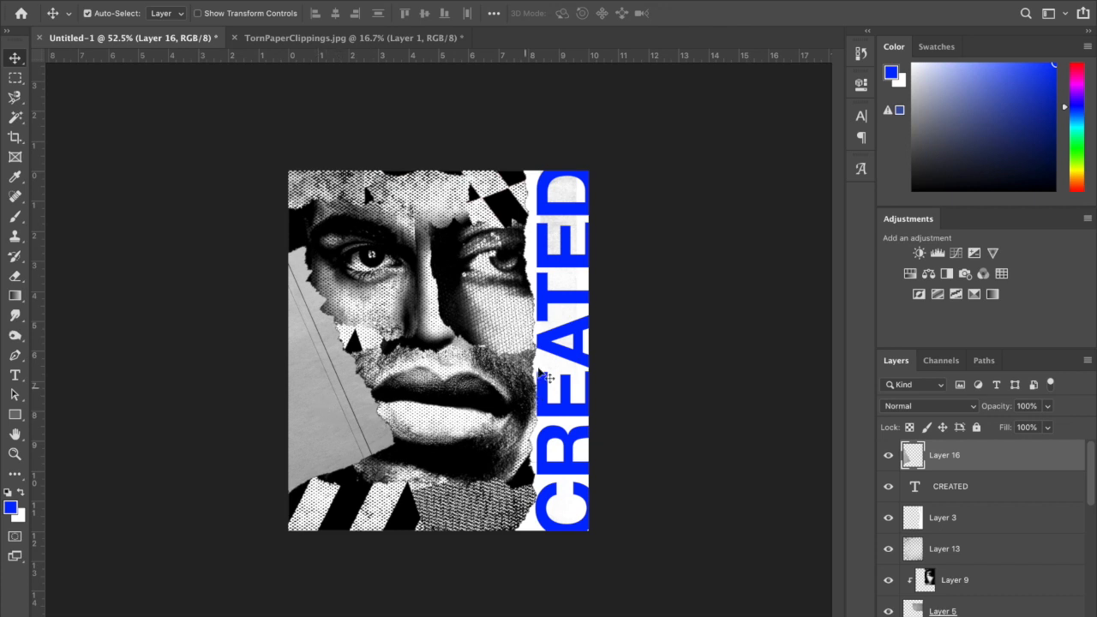
drag(331, 383, 544, 410)
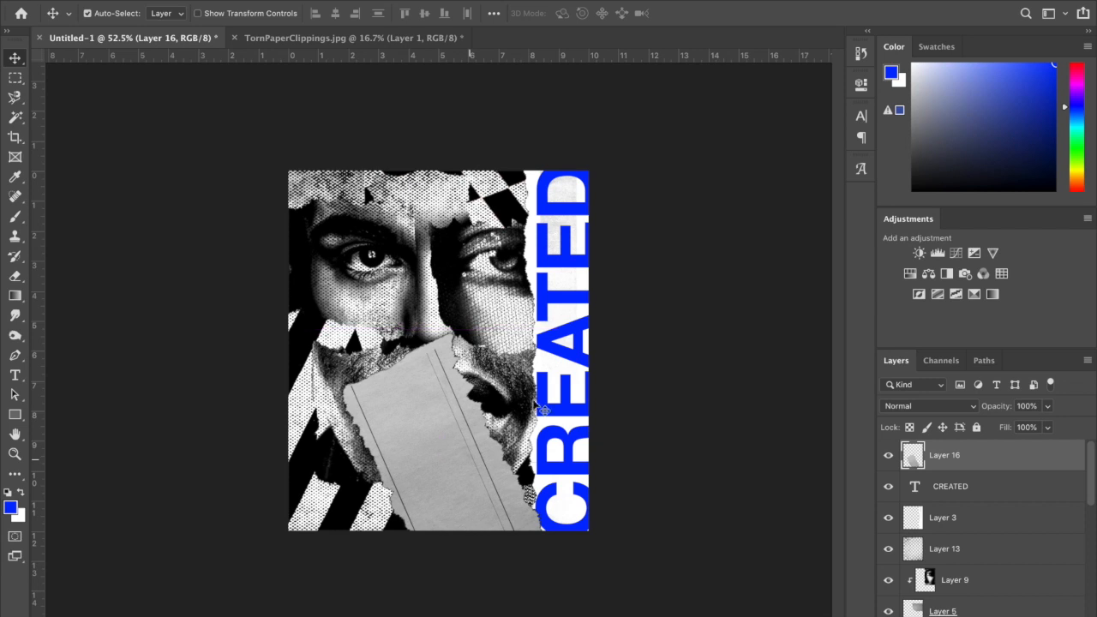
Step: Rotate the CREATED text and its torn strip on Layer 3 together by 180° and move them to the poster's left edge
click(586, 364)
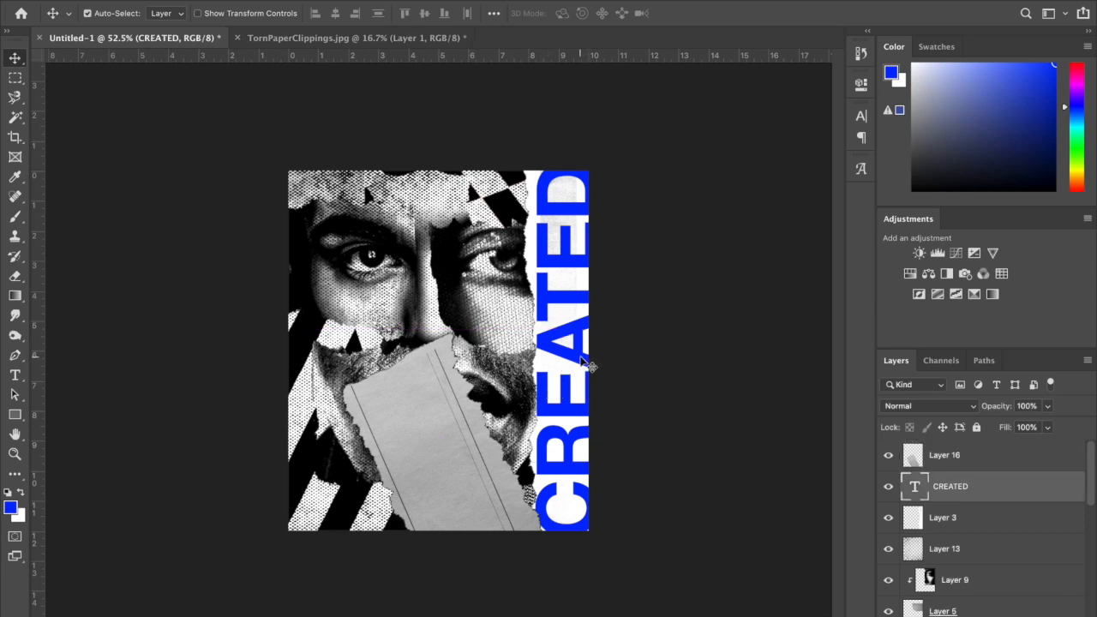
shift+click(967, 519)
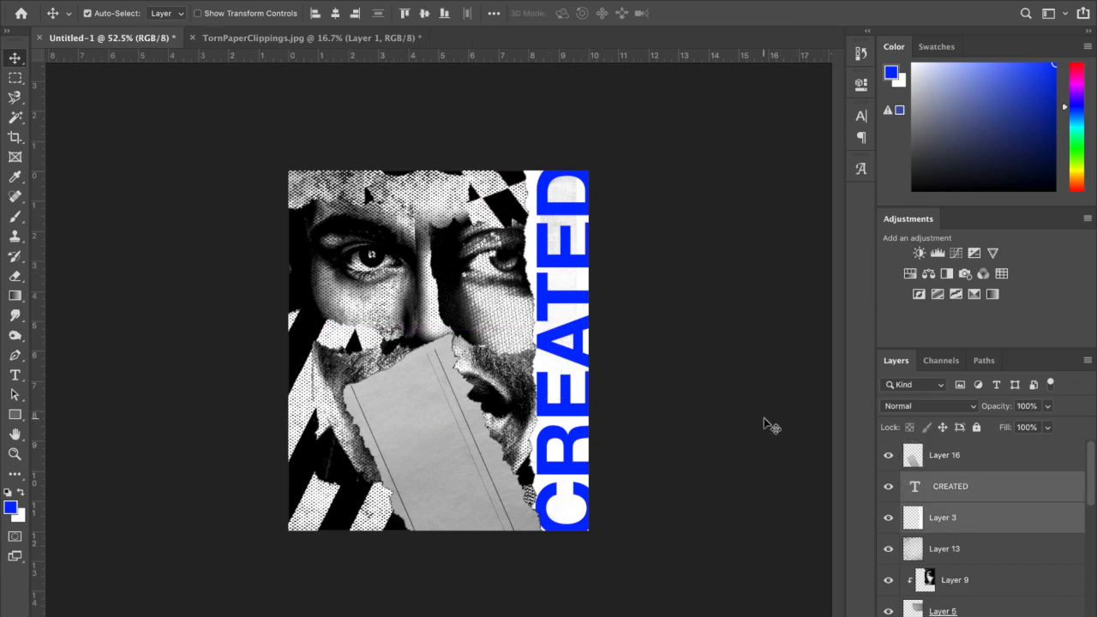
key(ctrl+t)
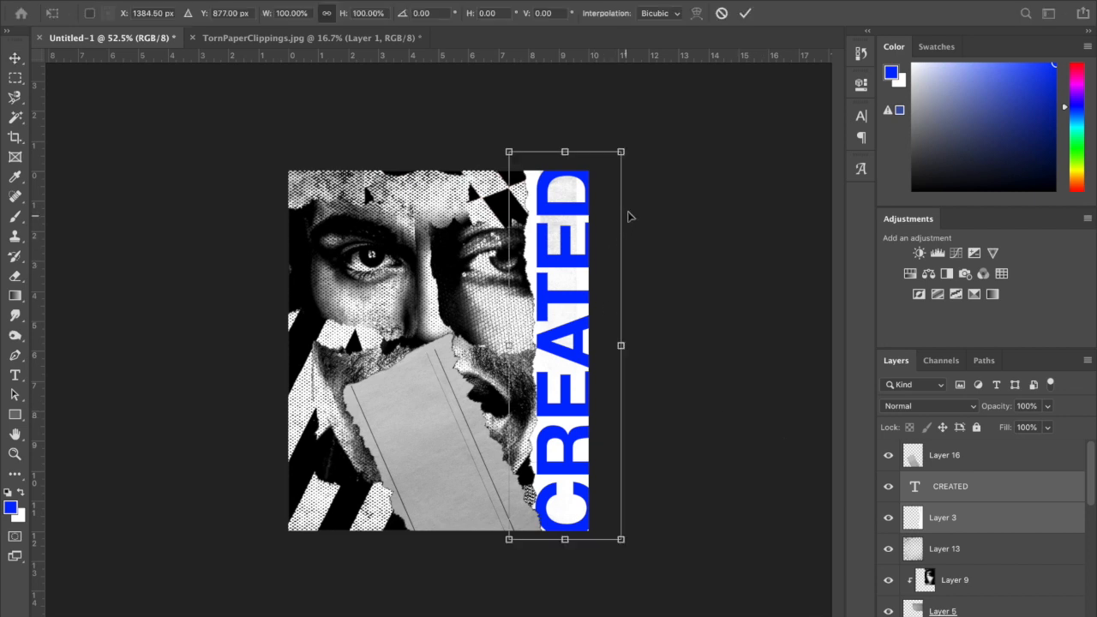
drag(647, 137, 495, 522)
drag(549, 403, 300, 400)
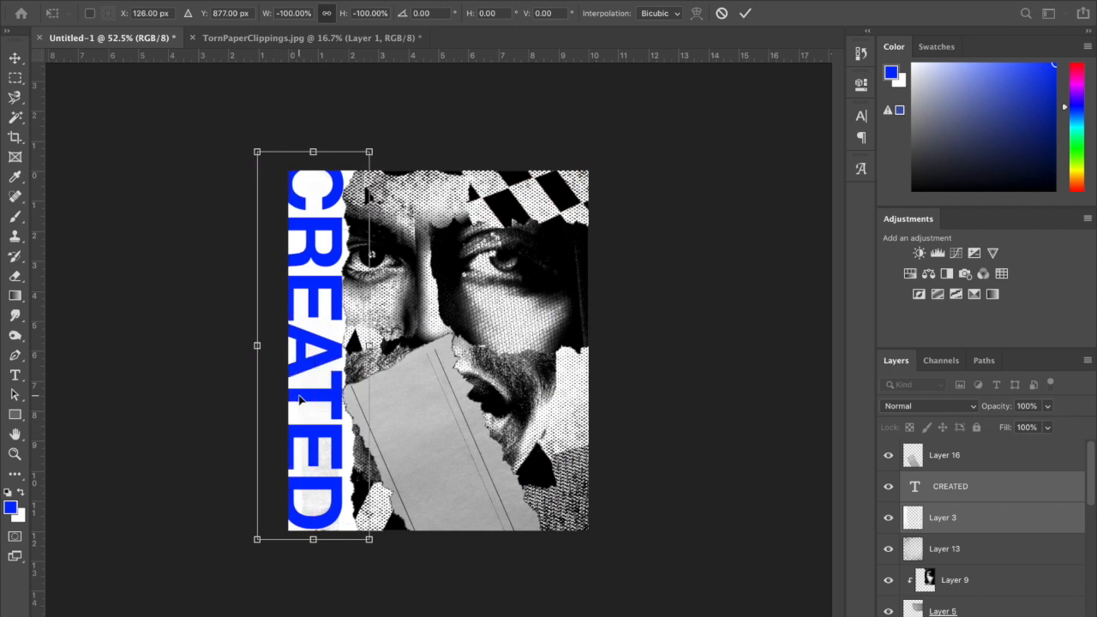
key(Return)
key(shift+Right)
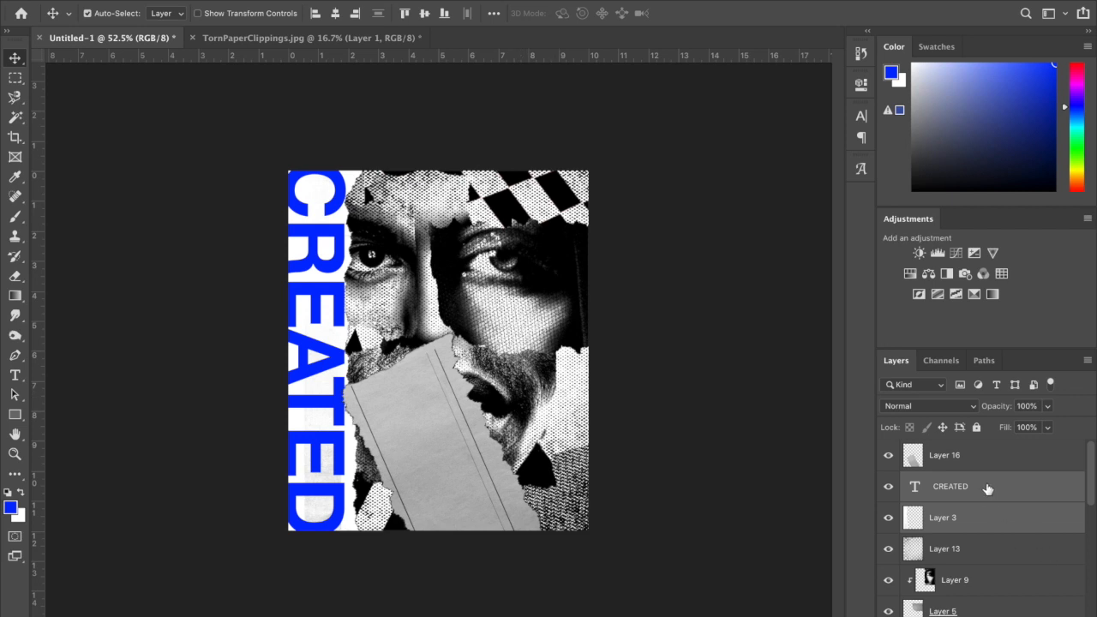
Step: Move the paper piece on Layer 16 to the poster's lower right edge and rotate it clockwise so it leans right
click(992, 458)
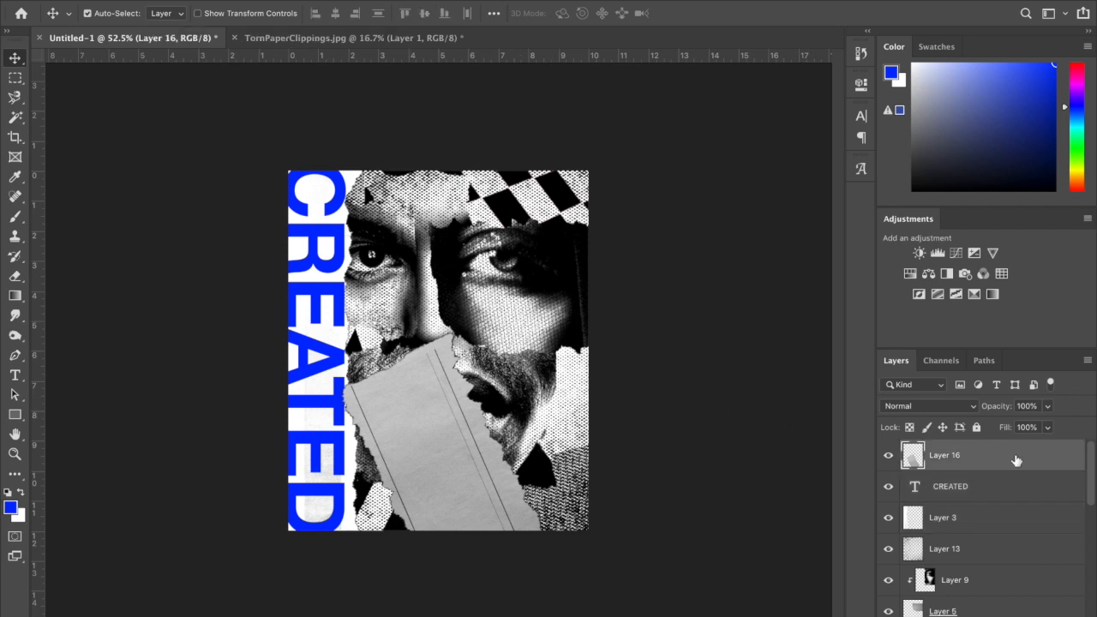
drag(441, 459, 591, 426)
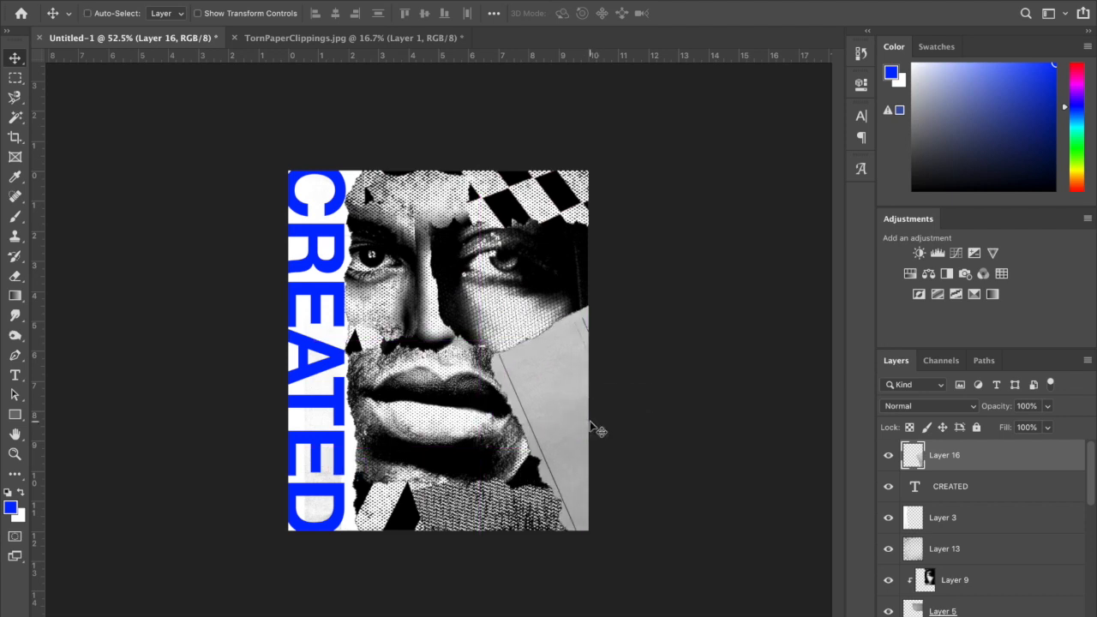
key(ctrl+t)
drag(681, 261, 717, 325)
drag(644, 413, 634, 427)
key(Return)
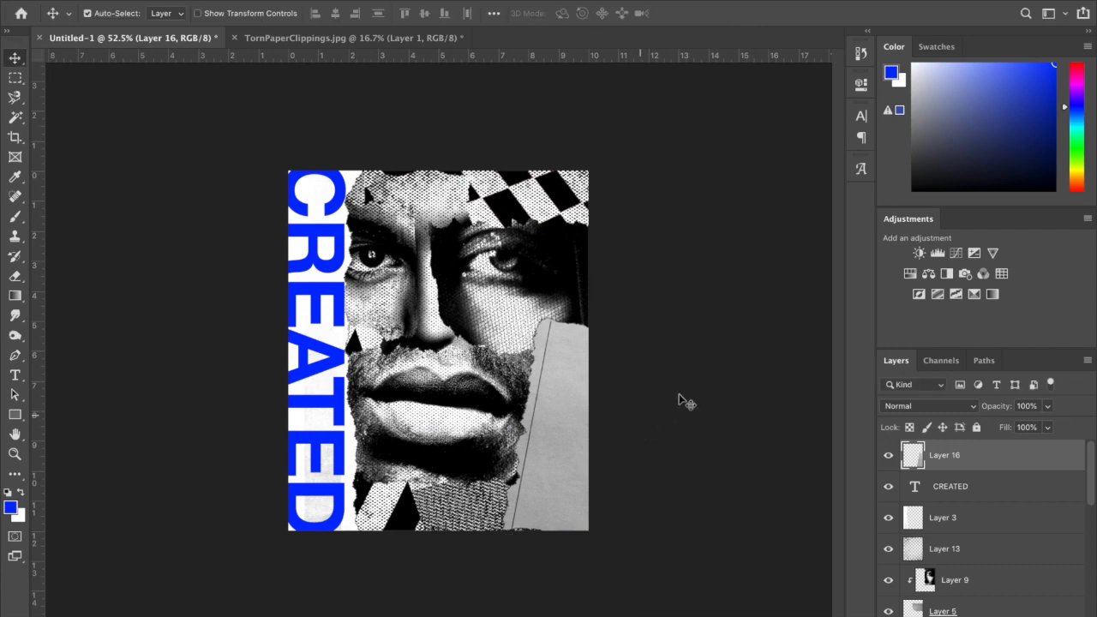
Step: Brighten Layer 16 with Levels at a white input level of about 182, then shift the paper piece up beside the lips
click(206, 0)
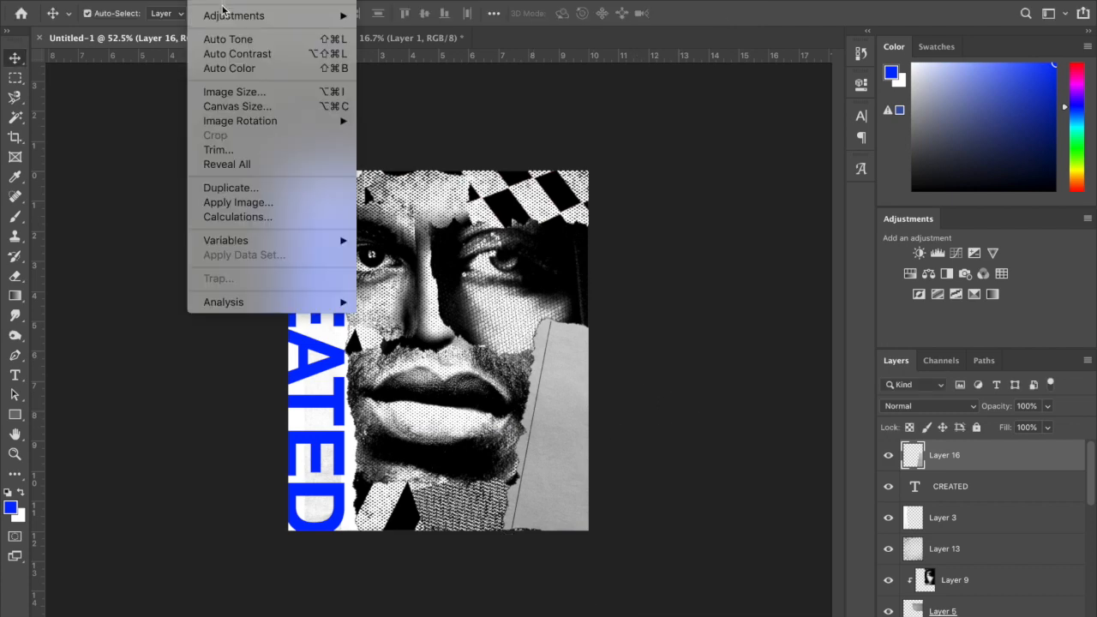
mouse_move(232, 9)
click(404, 31)
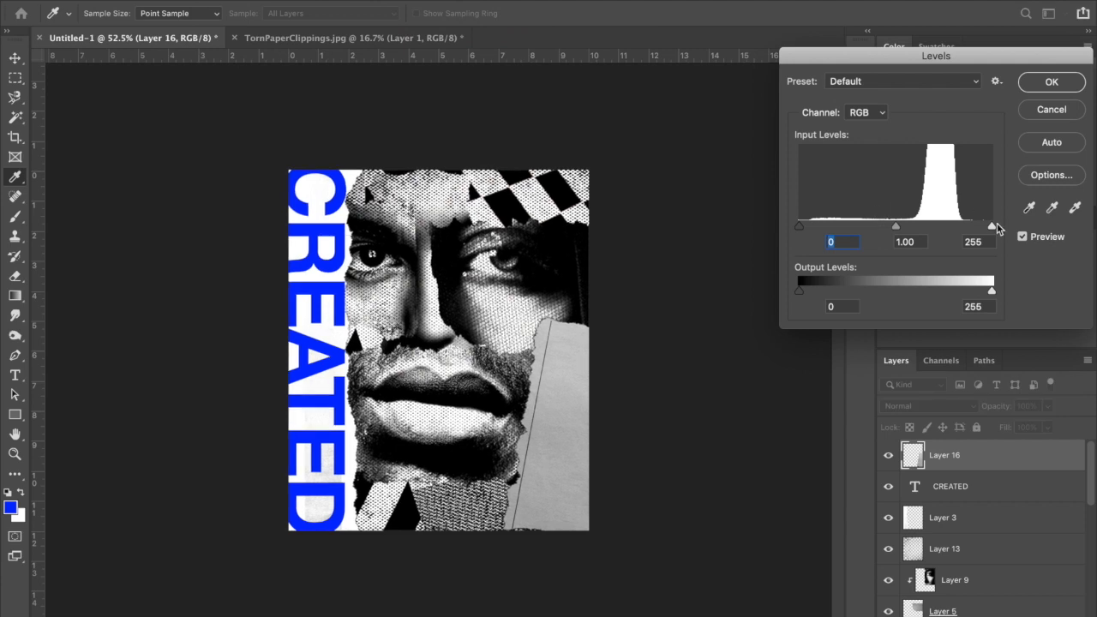
drag(993, 226, 939, 226)
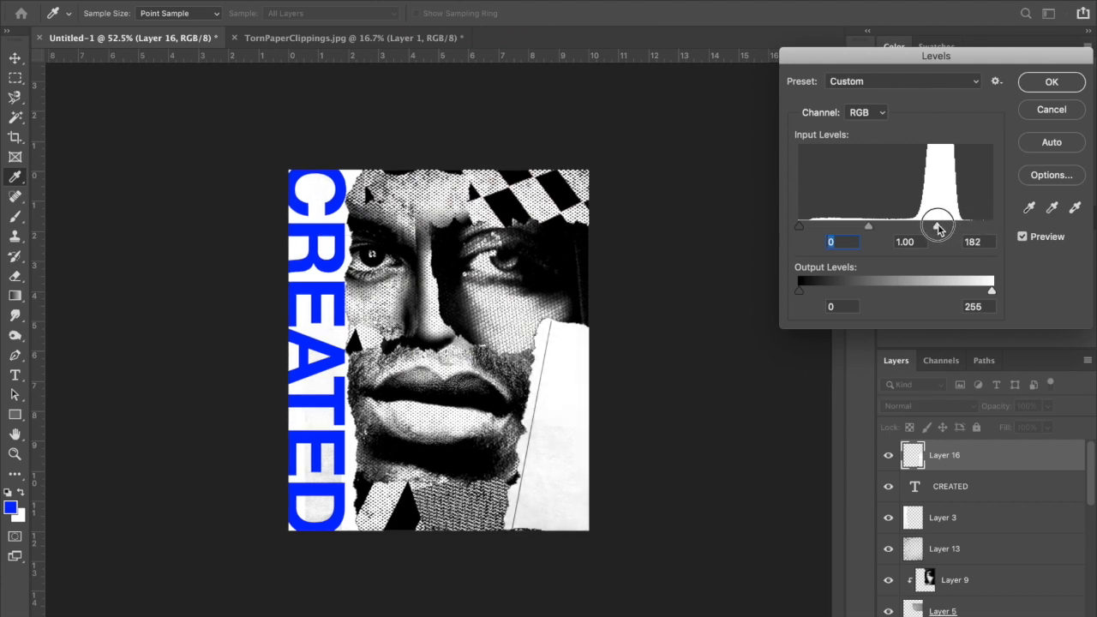
drag(938, 227, 940, 229)
click(1052, 82)
key(v)
drag(567, 420, 568, 388)
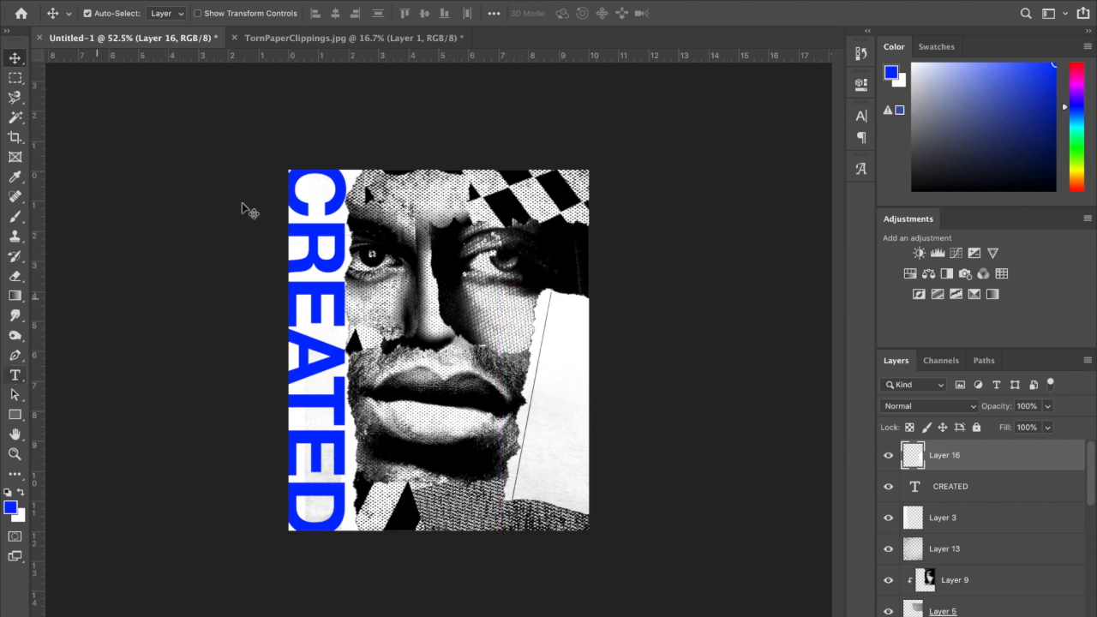
Step: Rotate the CREATED text by 180° so it reads upward and align it along the poster's left edge
click(330, 210)
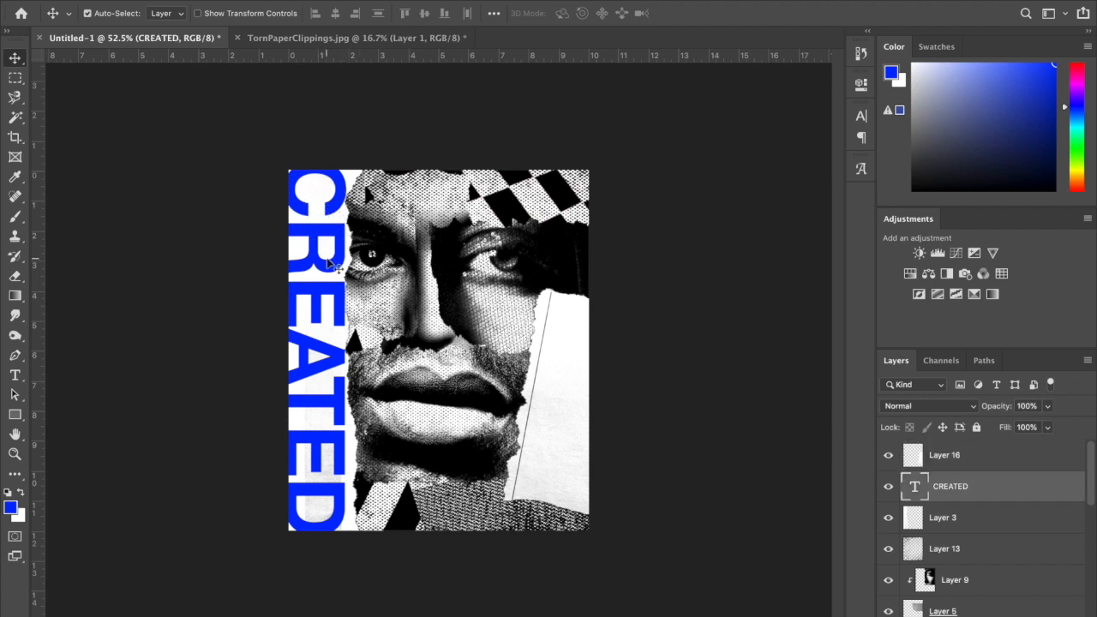
key(ctrl+t)
drag(368, 151, 255, 517)
key(Return)
key(shift+Right)
key(shift+Right)
key(shift+Right)
key(shift+Right)
key(shift+Right)
key(shift+Right)
key(shift+Right)
key(shift+Right)
key(shift+Right)
key(shift+Right)
key(shift+Right)
key(shift+Right)
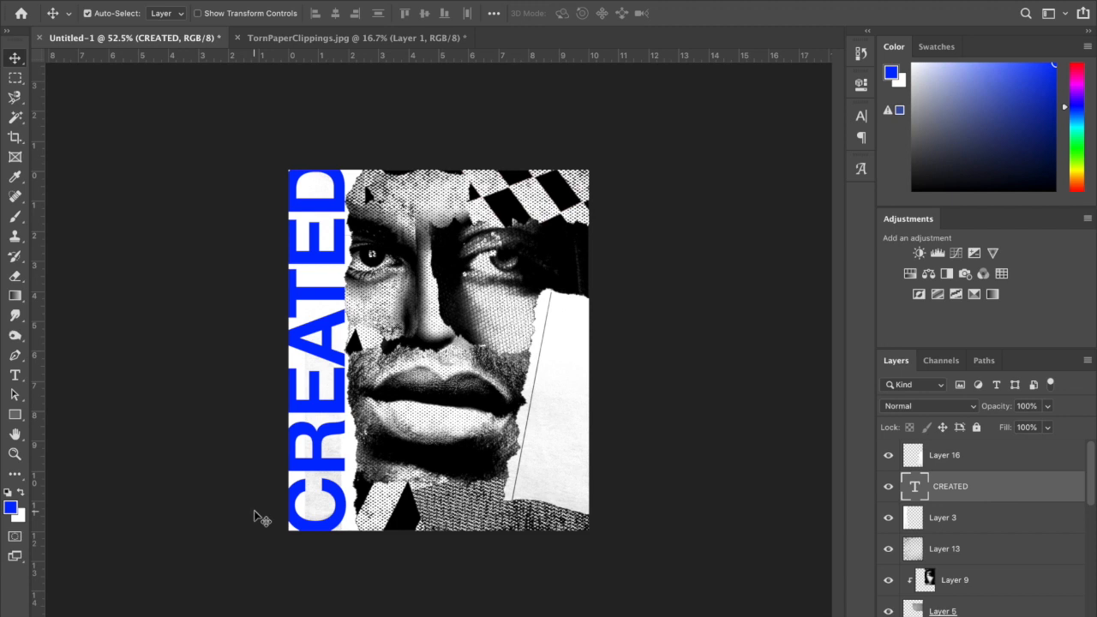
key(shift+Right)
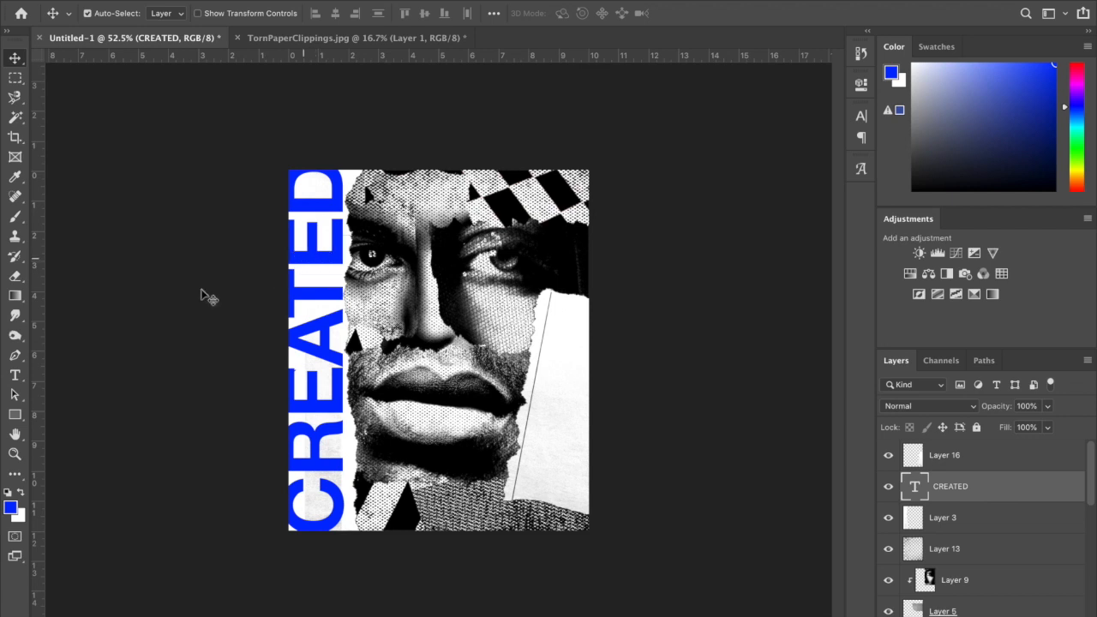
Step: Add left-aligned two-line text TO CREATE on a new layer above Layer 16
click(20, 377)
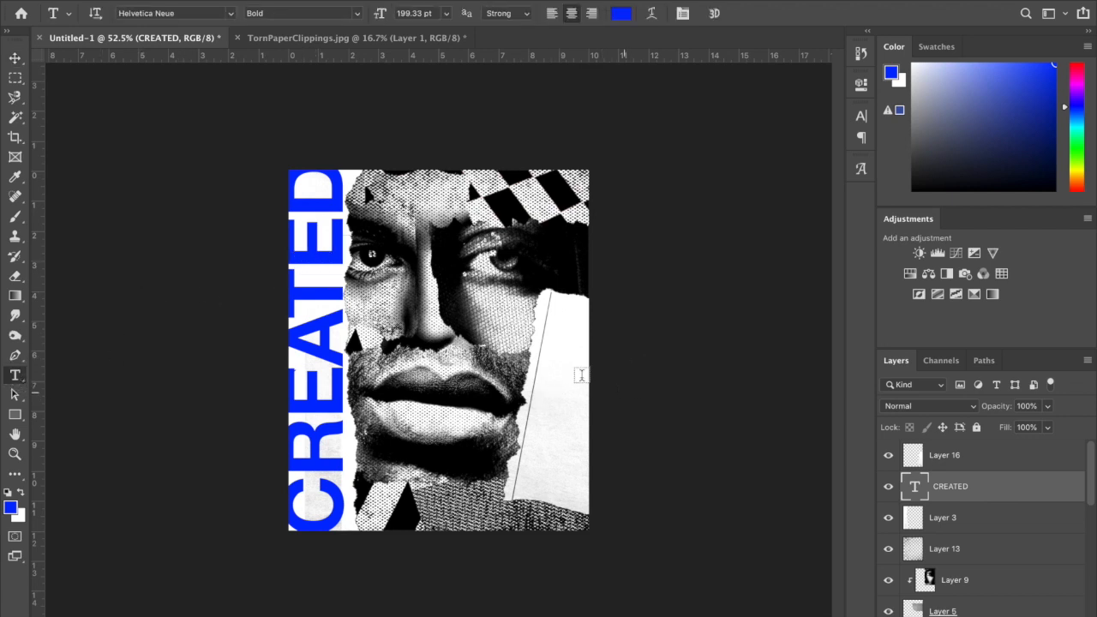
click(999, 461)
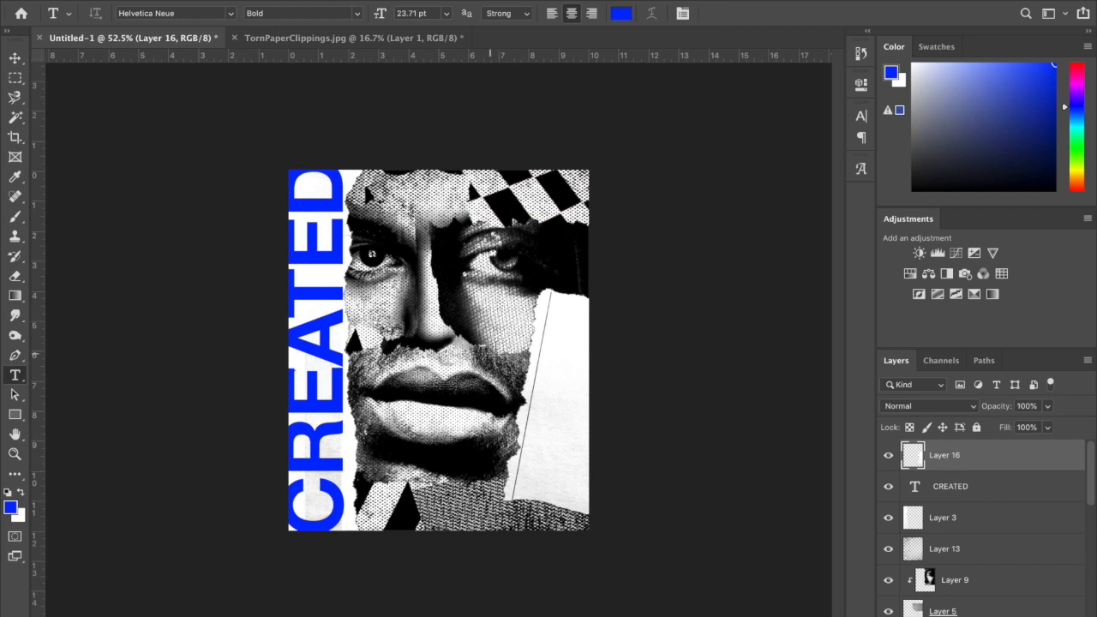
click(475, 335)
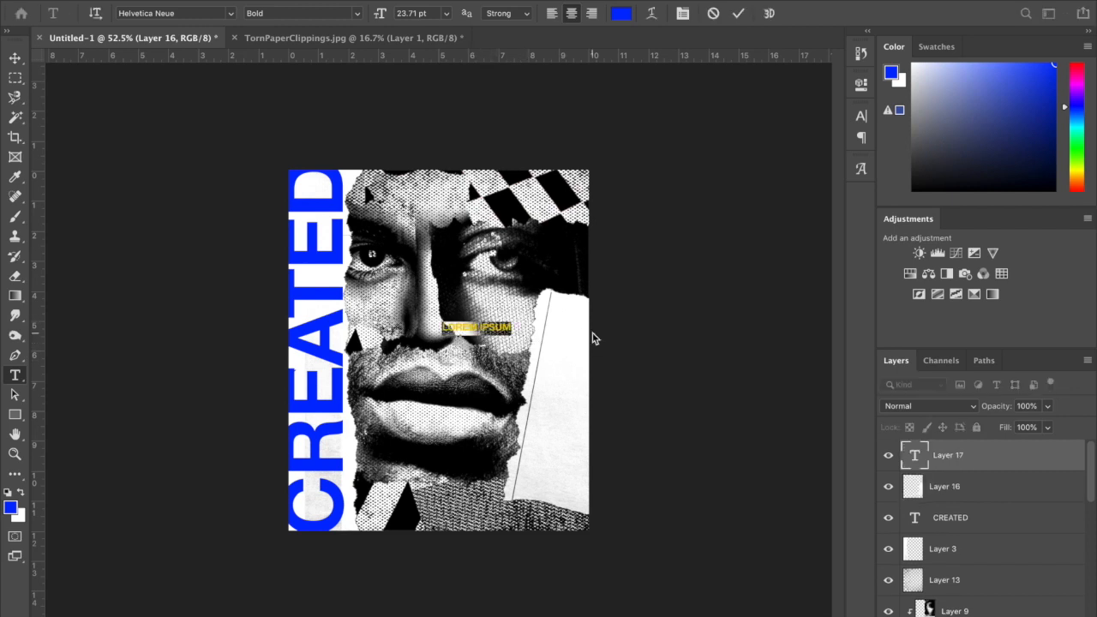
text(TO)
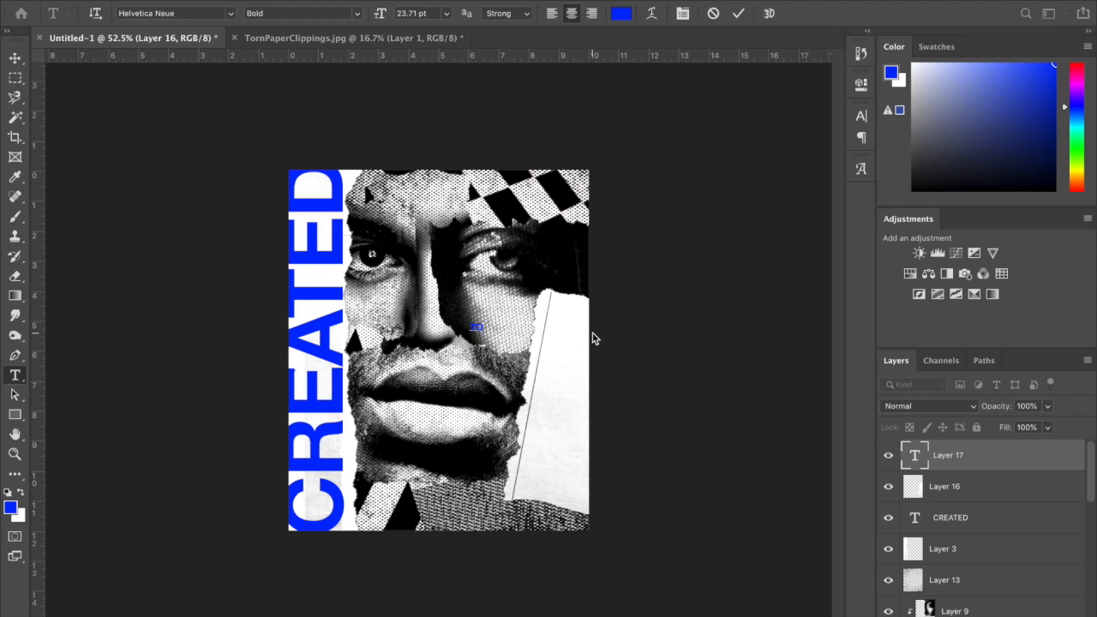
drag(469, 325, 538, 367)
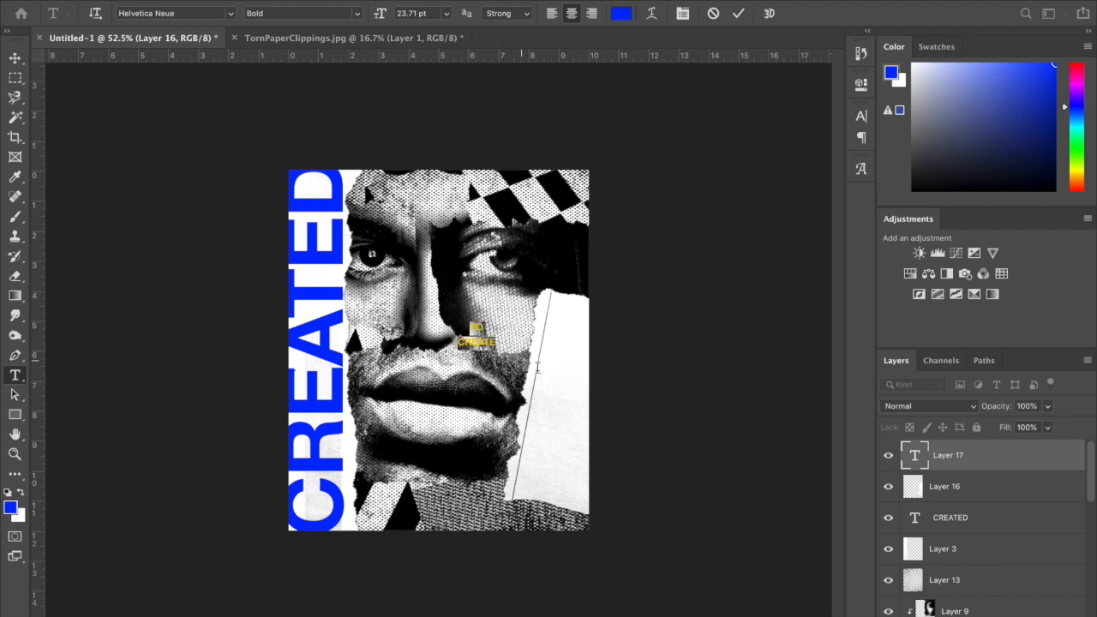
click(552, 15)
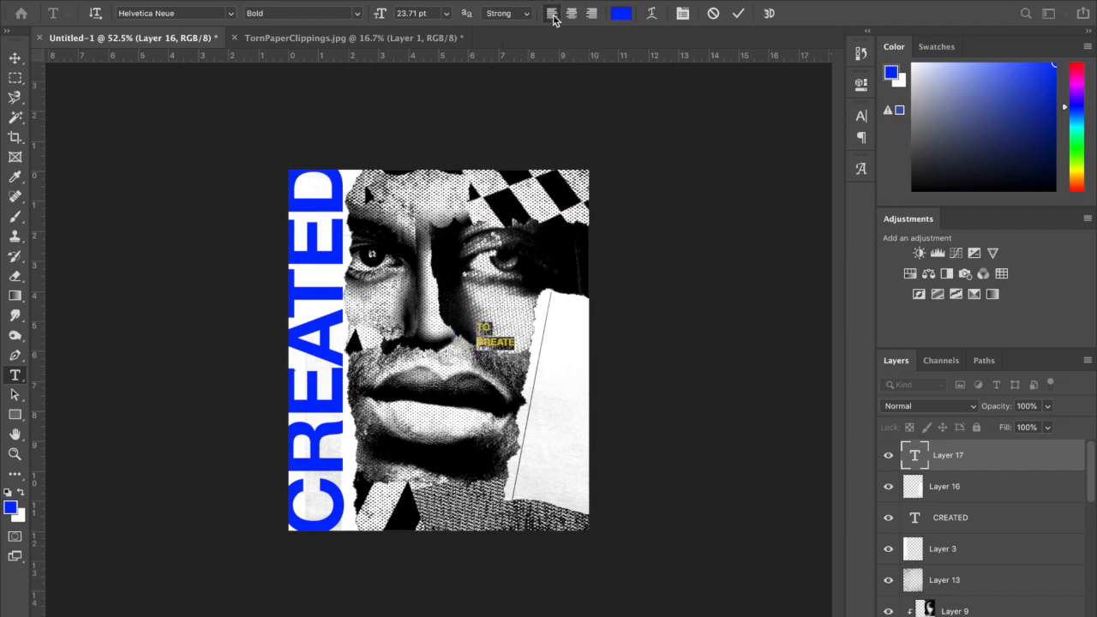
Step: Tighten the leading of the TO CREATE text to 21 pt
click(861, 118)
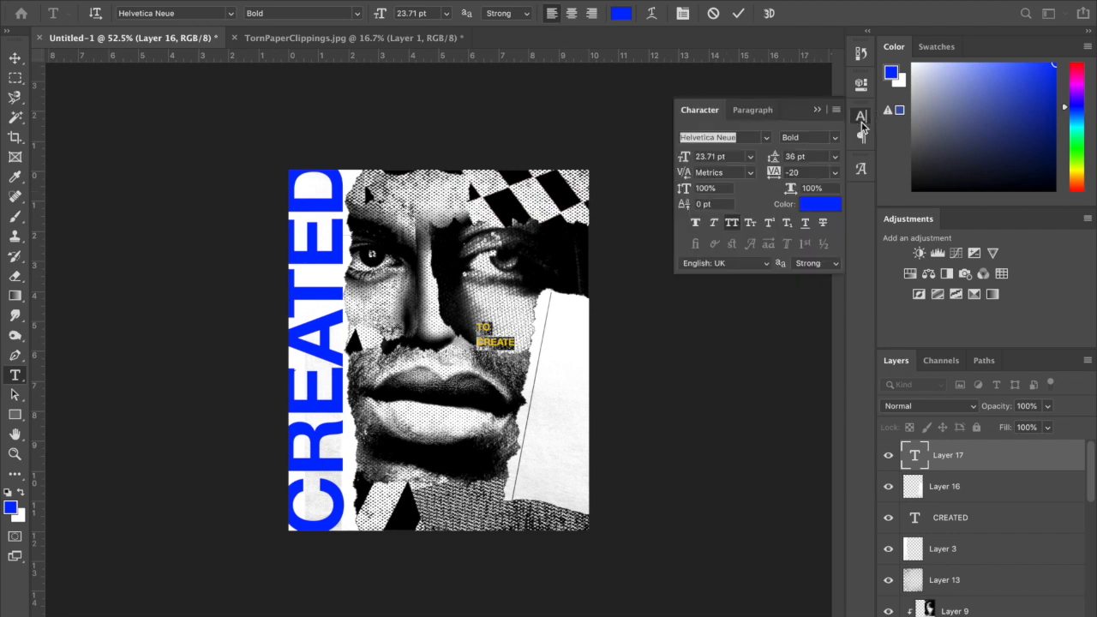
click(789, 157)
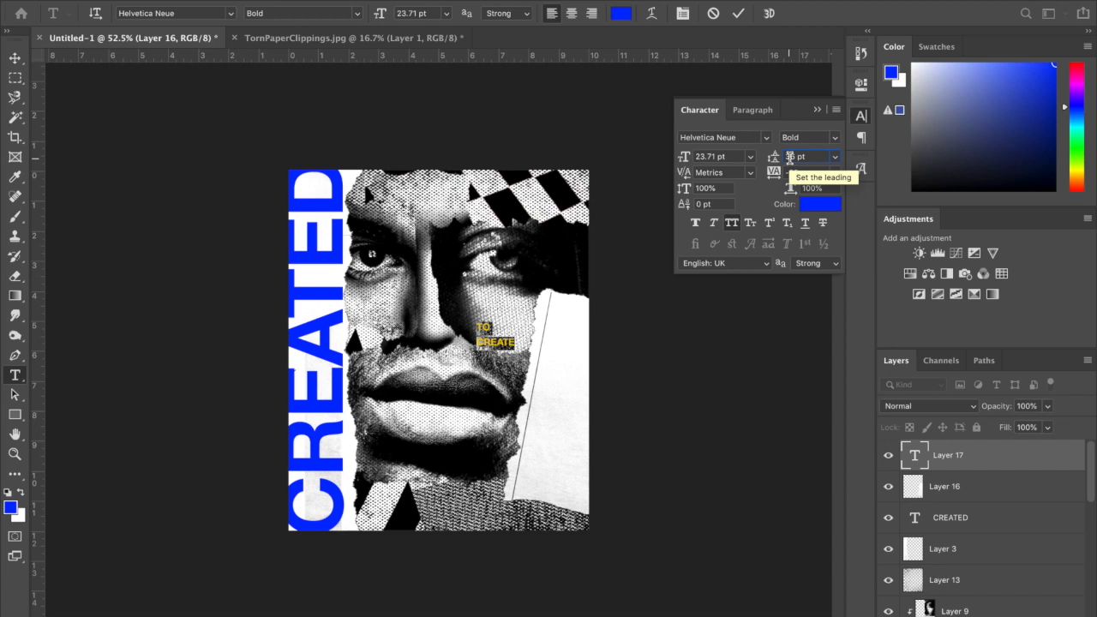
double_click(790, 157)
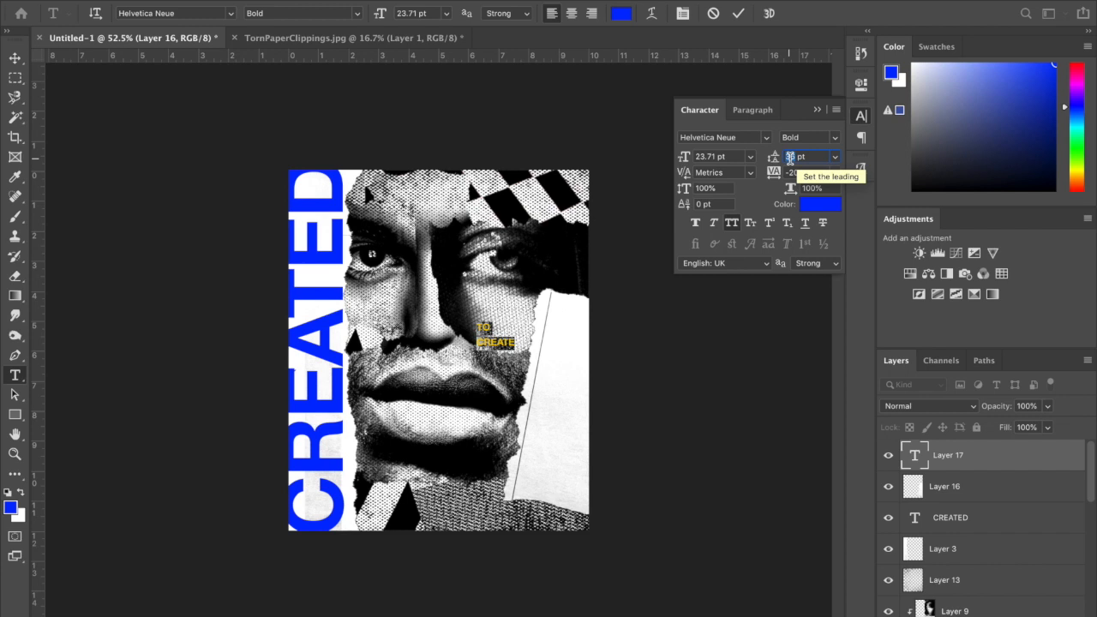
key(Down)
key(Down)
key(Down)
key(Down)
key(Down)
key(Down)
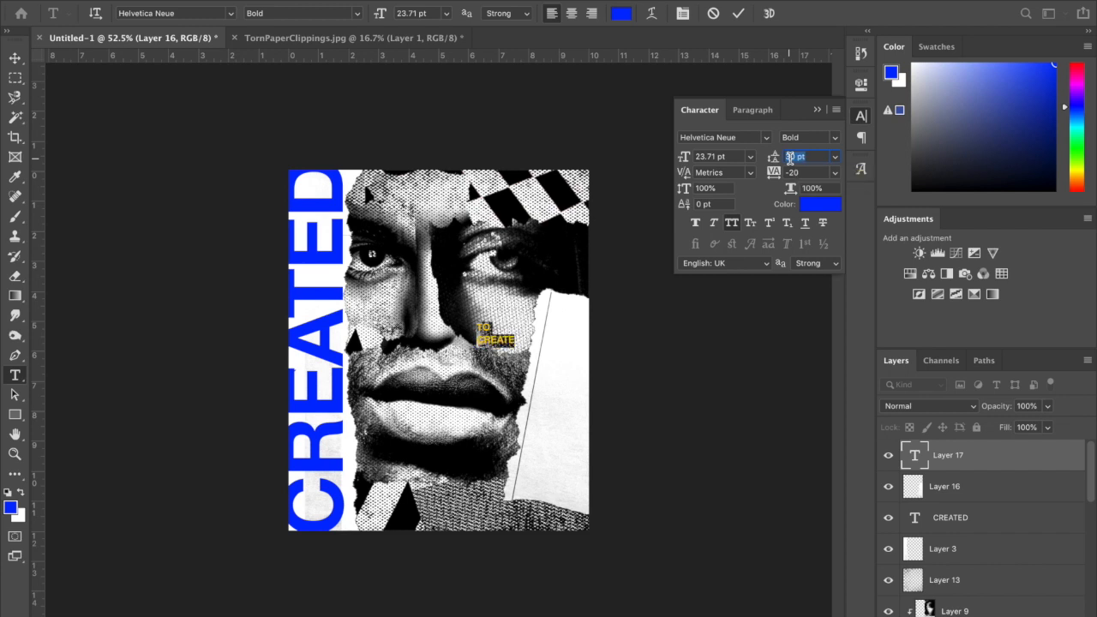
key(Down)
key(Down)
key(Down)
key(Down)
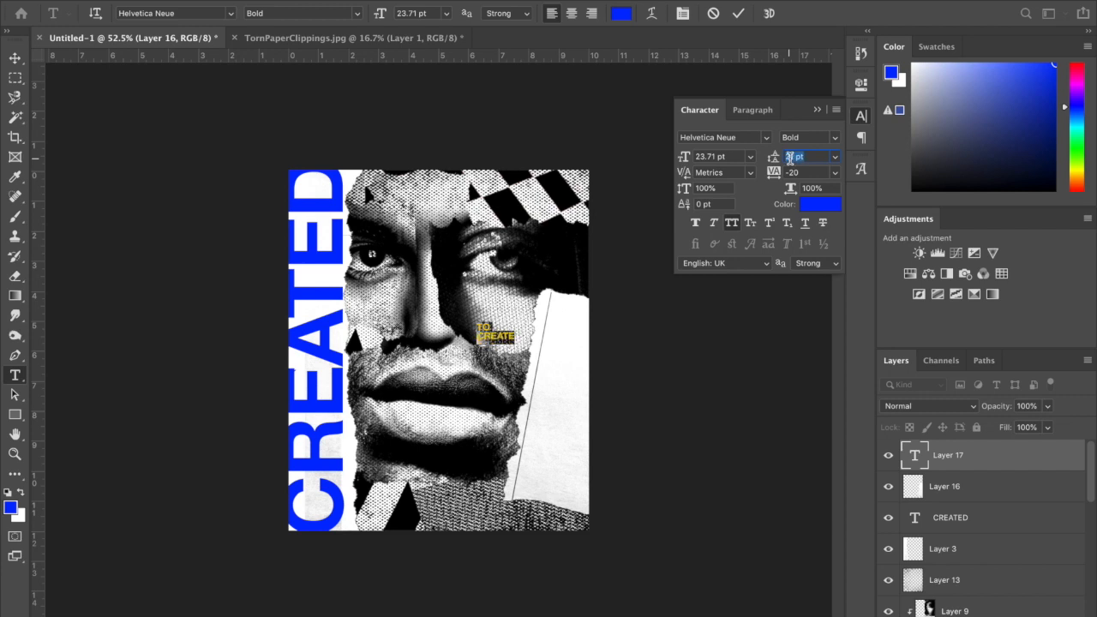
Step: Rotate TO CREATE to read upward along the paper's tilt, enlarge it to about 128 pt, and place it on the lower-right paper piece
click(15, 57)
key(super+t)
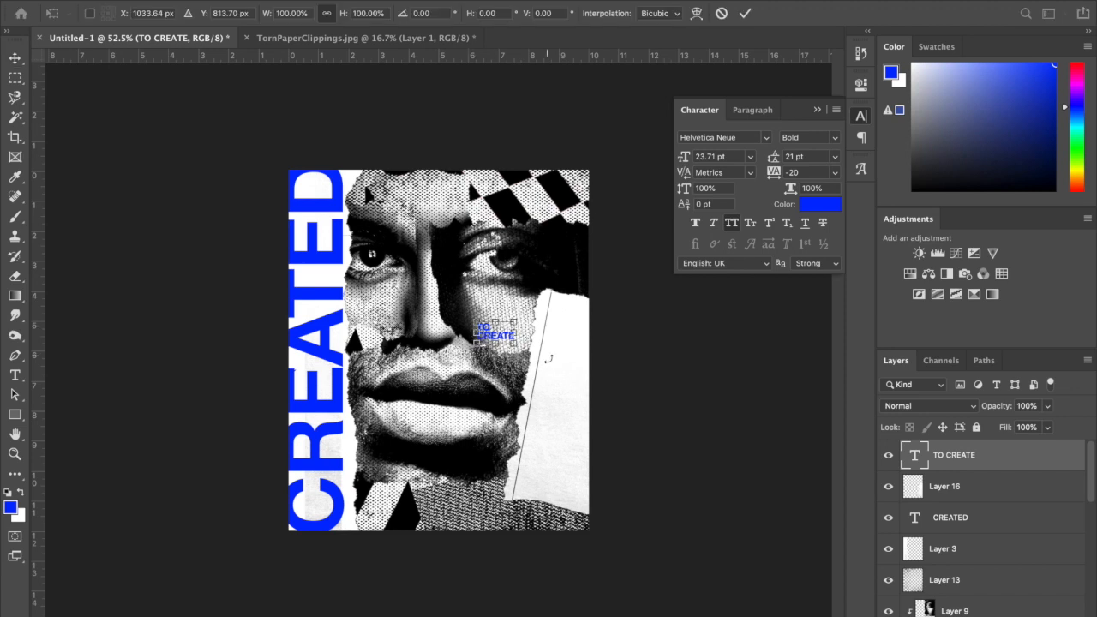
drag(518, 323, 683, 223)
drag(527, 287, 439, 403)
drag(616, 327, 412, 282)
drag(480, 335, 555, 326)
drag(640, 304, 636, 310)
mouse_move(586, 353)
mouse_down()
mouse_move(581, 361)
mouse_move(590, 349)
mouse_up()
drag(652, 291, 651, 297)
key(Return)
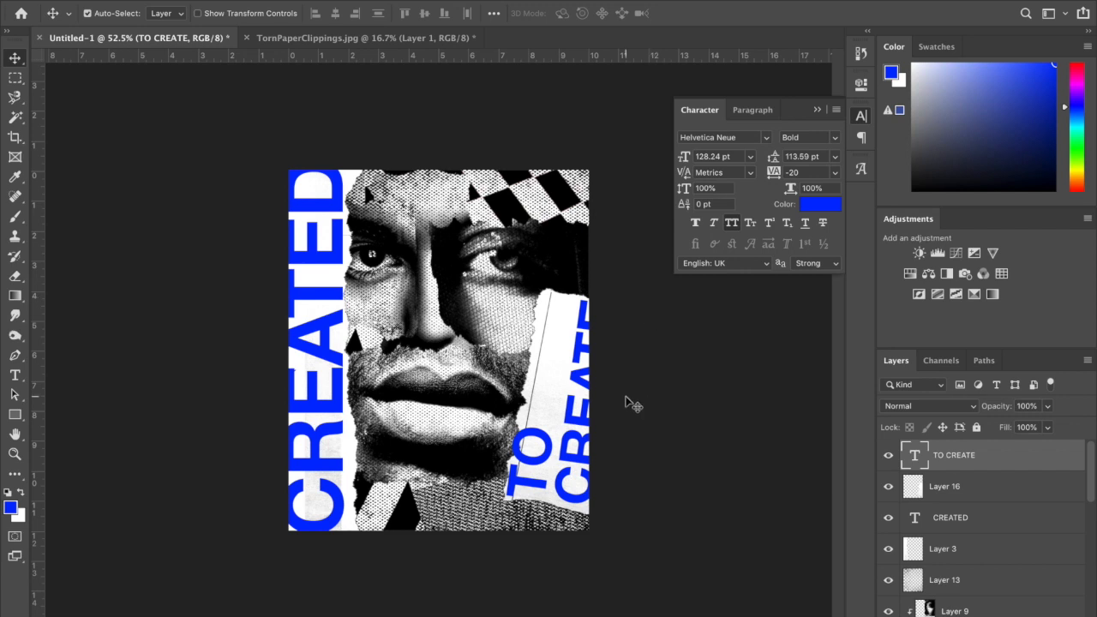
mouse_move(592, 391)
mouse_down()
mouse_move(585, 367)
mouse_move(586, 396)
mouse_up()
double_click(527, 448)
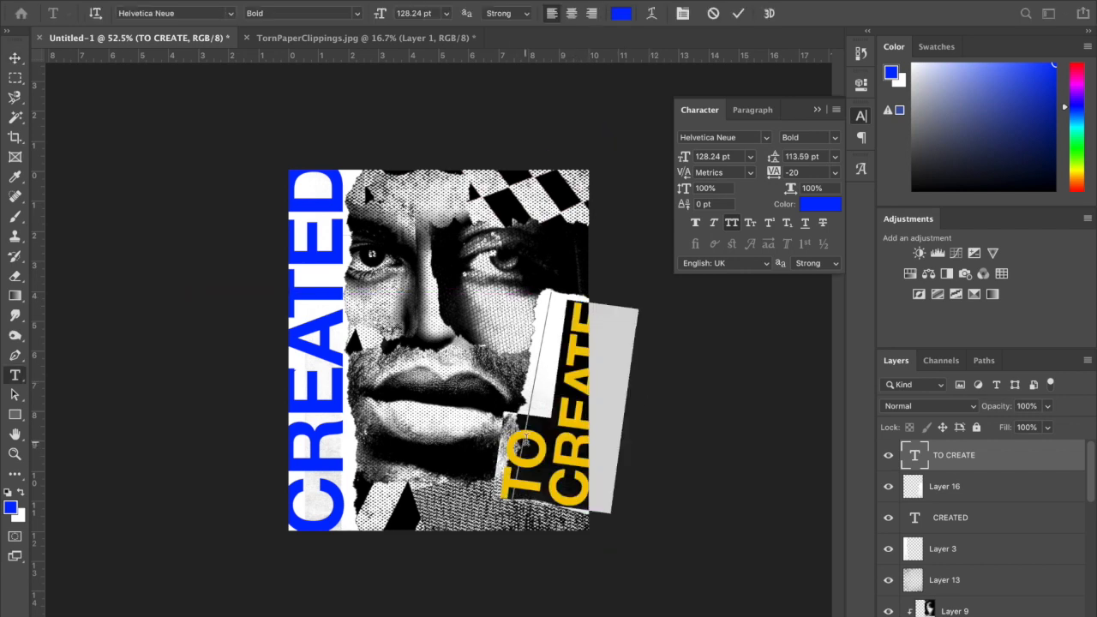
click(525, 436)
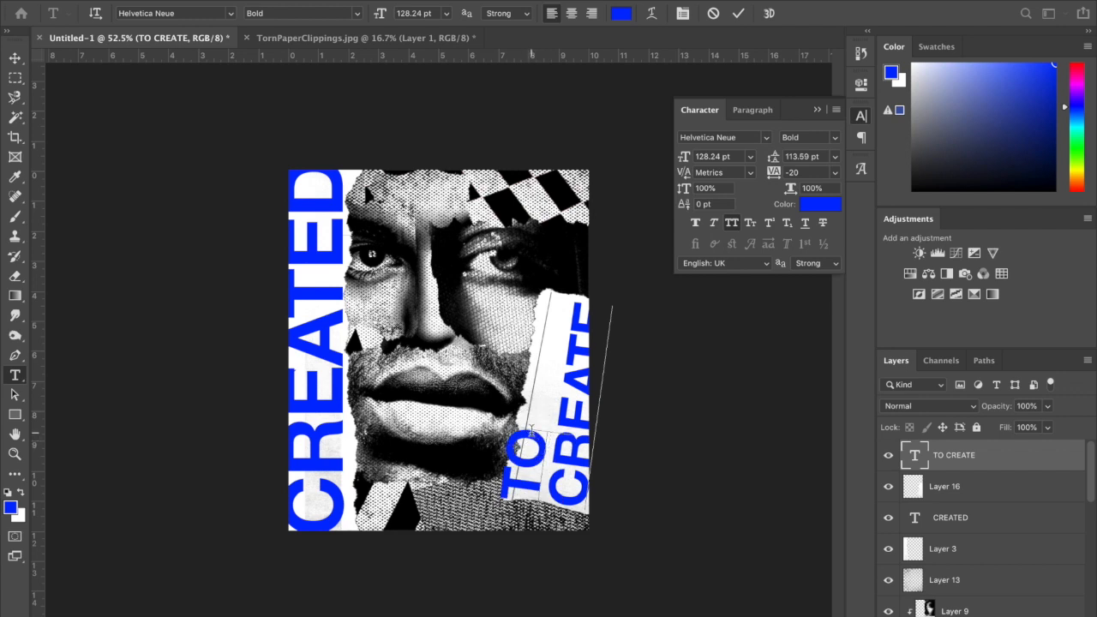
drag(530, 427, 524, 482)
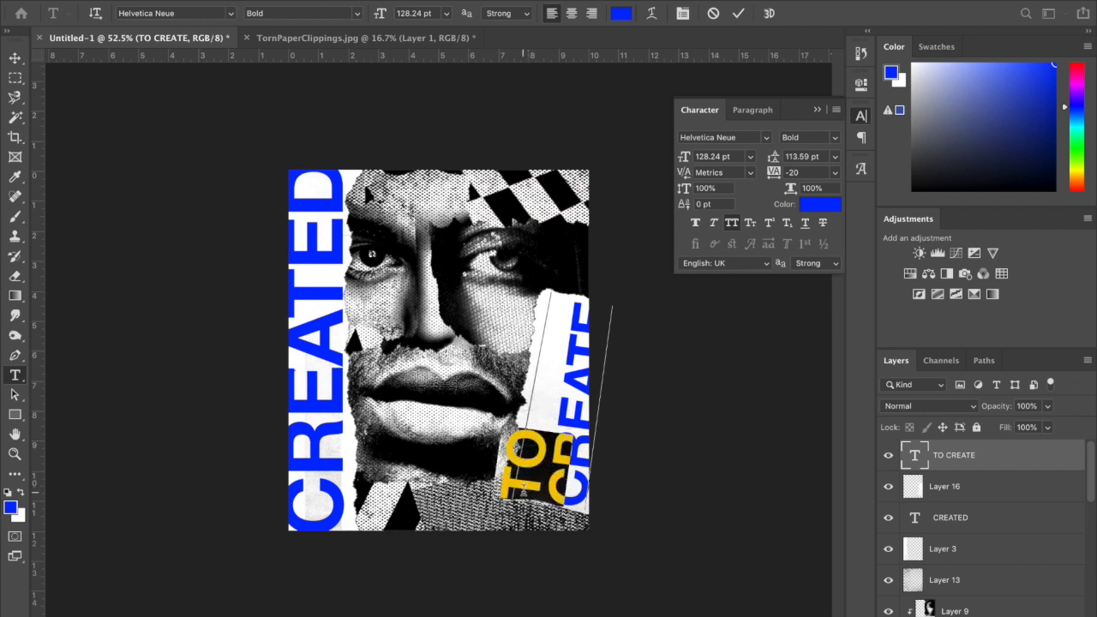
click(14, 57)
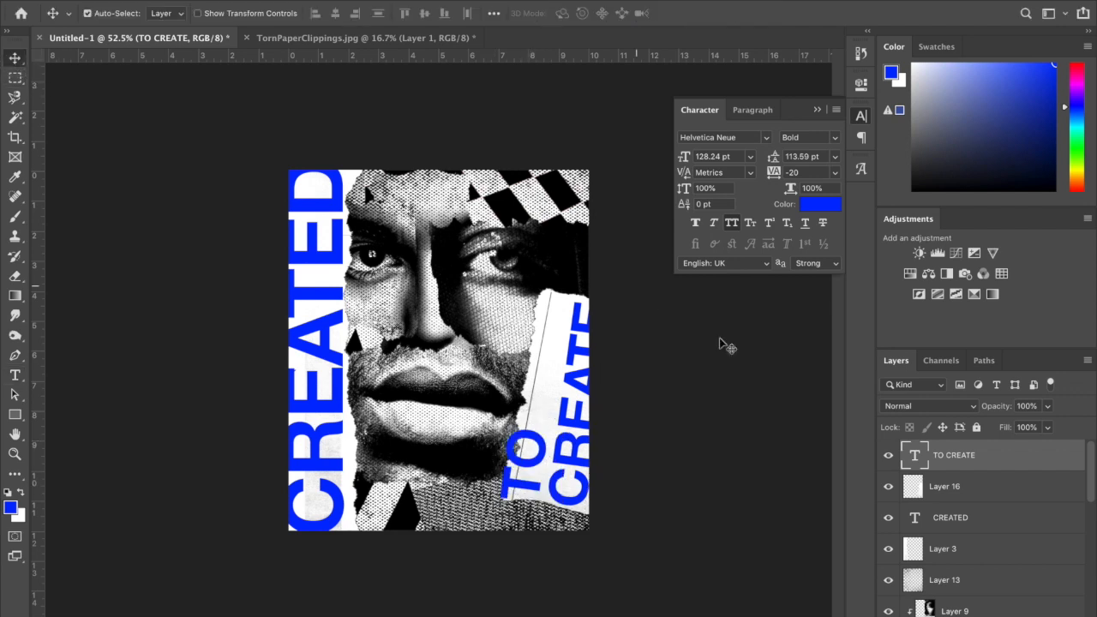
Step: Shift the paper piece on Layer 16 left so it sits behind the word TO
click(1002, 496)
key(shift+Left)
key(shift+Left)
key(shift+Left)
key(shift+Left)
key(shift+Left)
key(shift+Left)
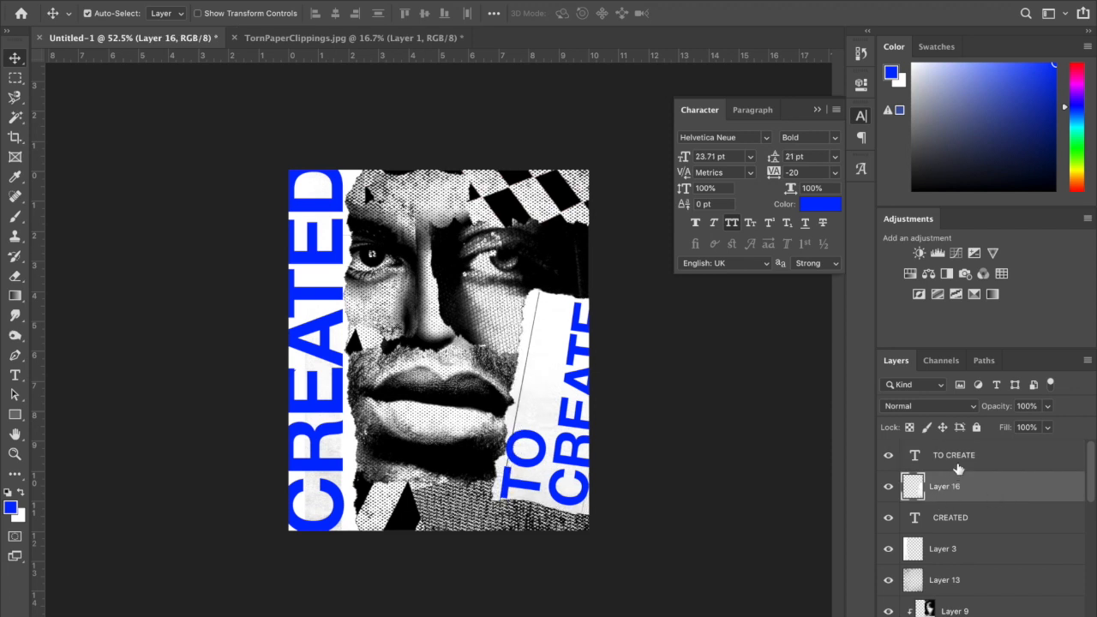
Step: Remove the line break in the TO CREATE text so it runs on a single line
click(958, 467)
click(14, 374)
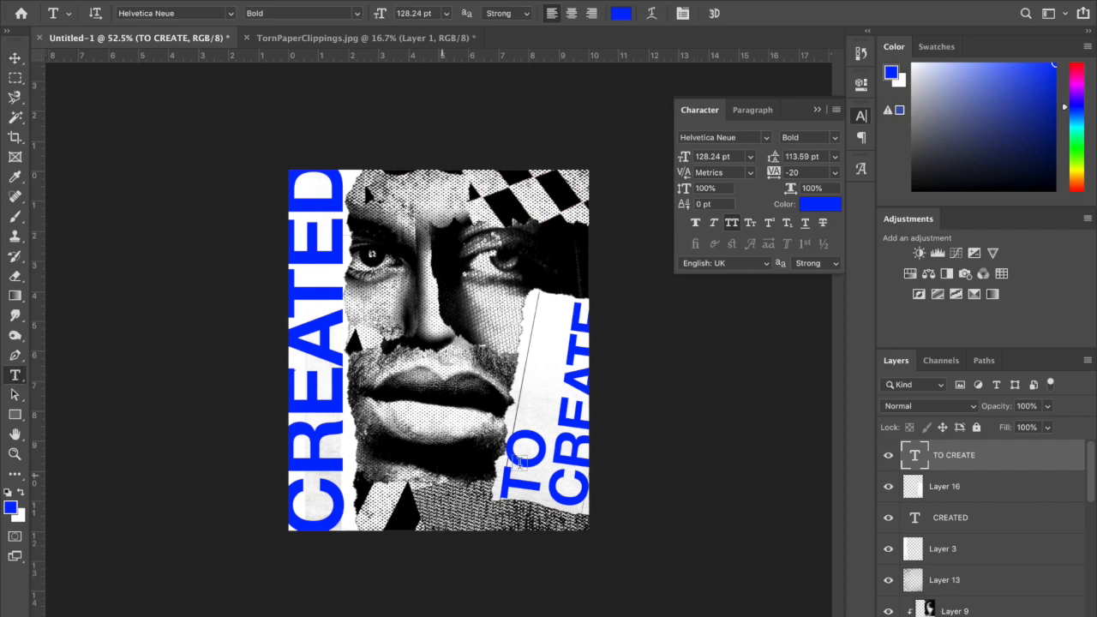
click(554, 489)
key(BackSpace)
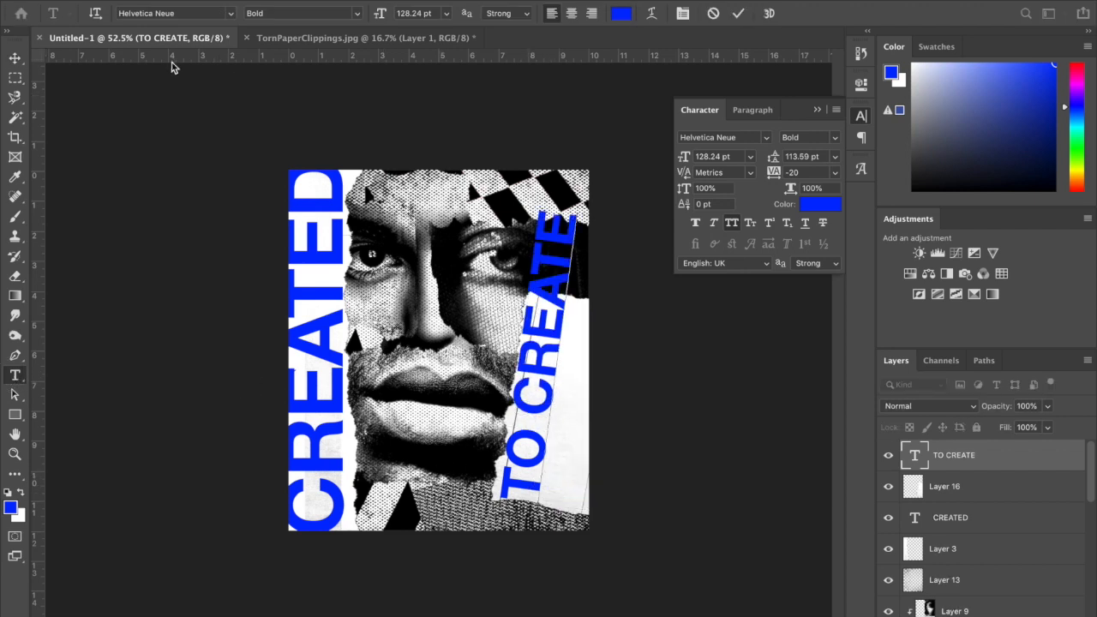
click(15, 57)
Step: Scale the TO CREATE text down to about 94 pt and tilt it slightly further clockwise to follow the paper's slanted edge
key(ctrl+t)
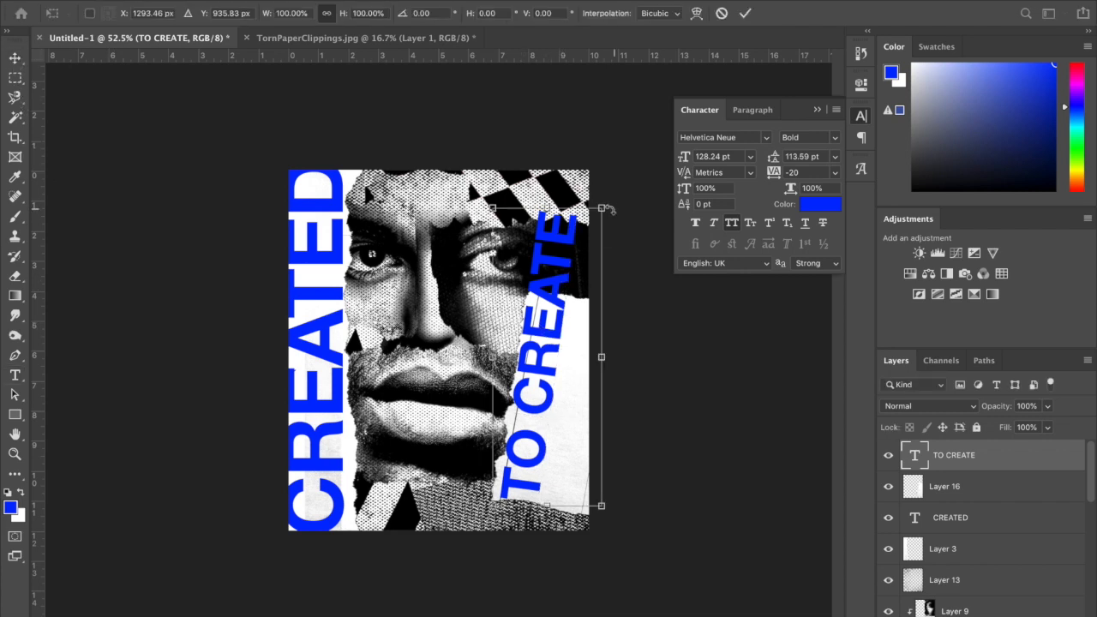
drag(603, 208, 579, 293)
key(Return)
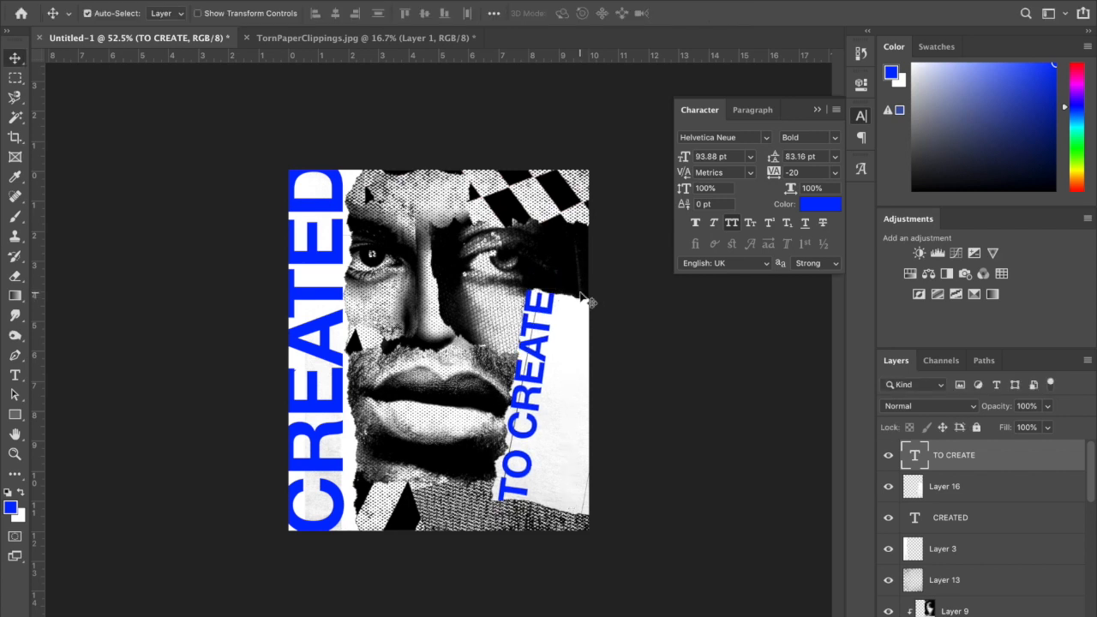
key(ctrl+t)
drag(581, 274, 583, 277)
key(Return)
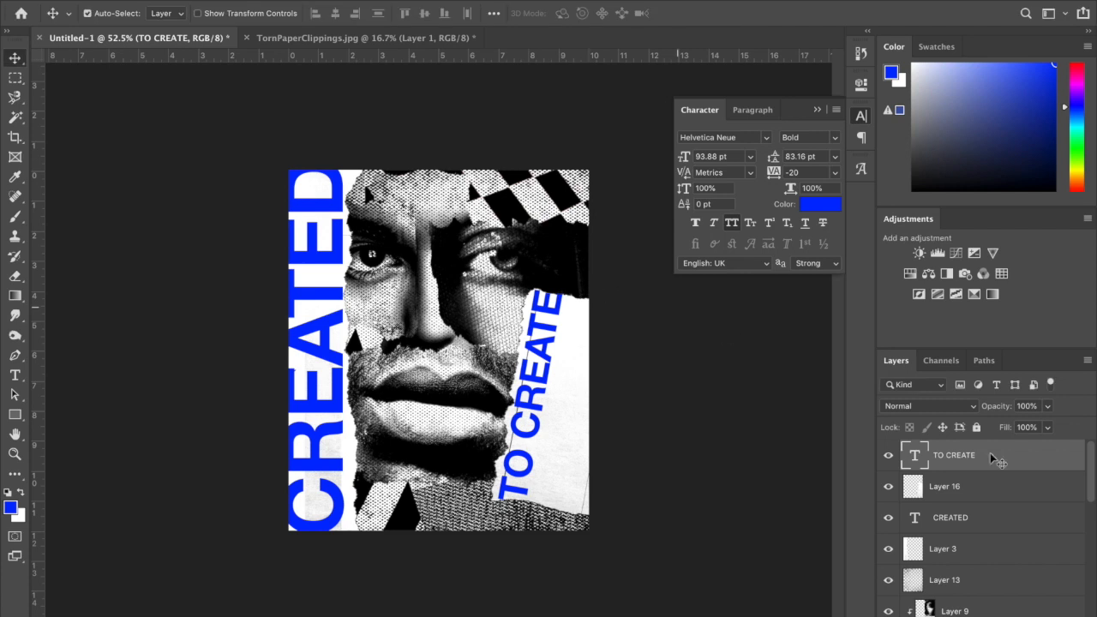
Step: Nudge Layer 16 slightly left, then move it together with TO CREATE right and slightly down toward the poster's right edge
shift+click(982, 496)
click(1003, 459)
click(975, 495)
key(shift+Left)
shift+click(985, 461)
key(shift+Right)
key(shift+Right)
key(shift+Right)
key(shift+Right)
key(shift+Right)
key(shift+Down)
key(shift+Down)
key(shift+Right)
key(shift+Right)
key(shift+Right)
key(shift+Right)
key(shift+Right)
Step: Rotate TO CREATE and Layer 16 together to nearly vertical, enlarge the text to about 106.5 pt, and set both against the poster's right edge
key(ctrl+t)
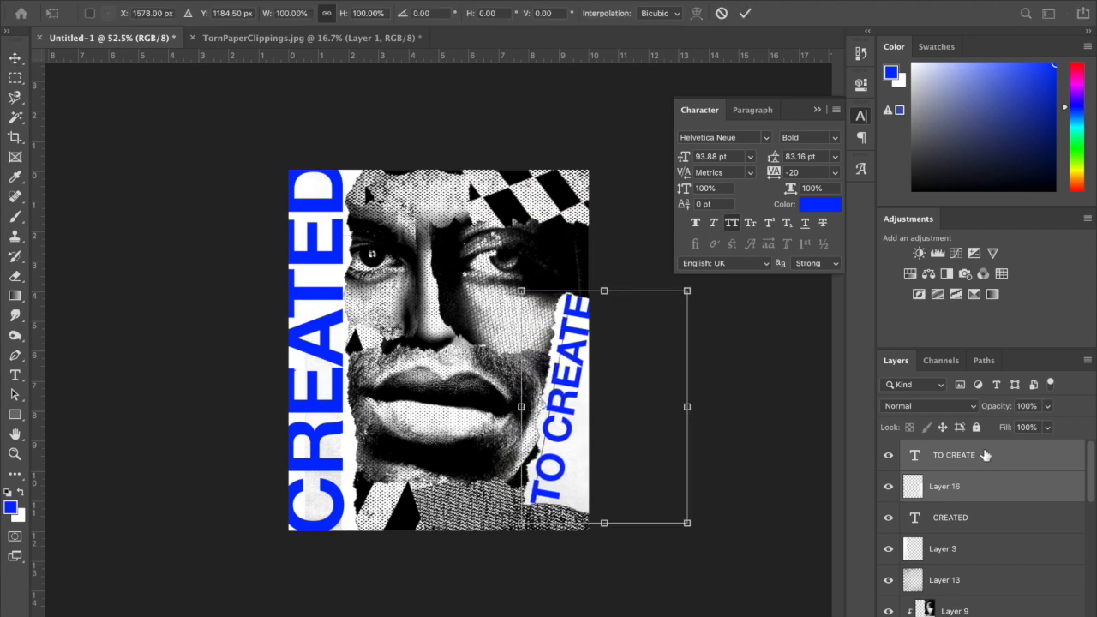
mouse_move(612, 252)
mouse_down()
mouse_move(592, 245)
mouse_move(594, 255)
mouse_move(606, 248)
mouse_up()
drag(575, 347, 579, 374)
drag(592, 319, 592, 286)
drag(577, 343, 591, 339)
key(Return)
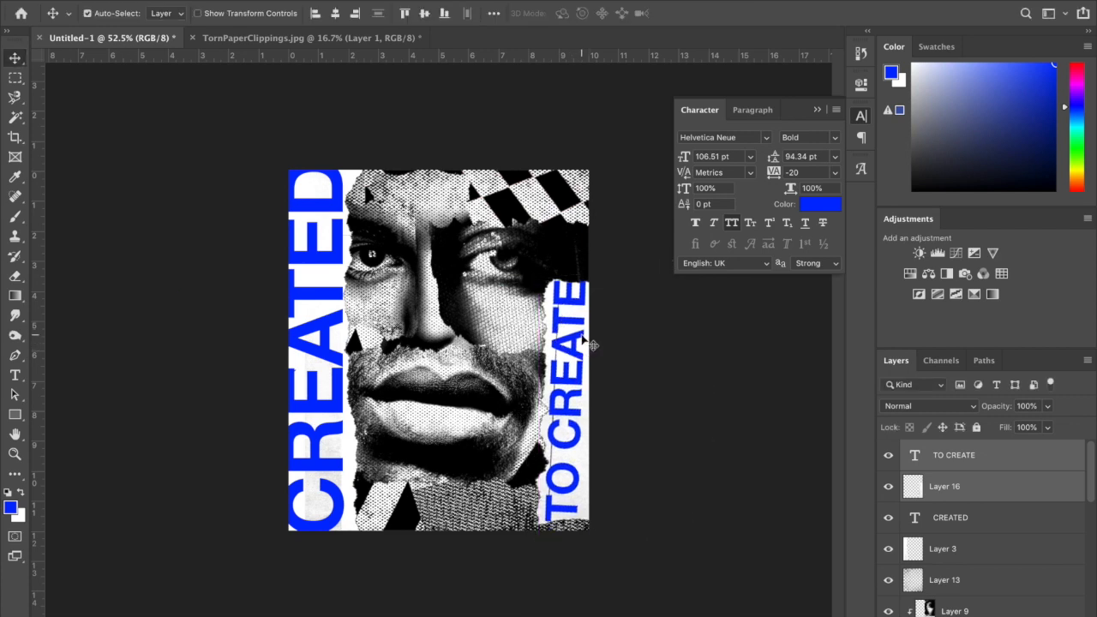
key(shift+Right)
key(shift+Right)
key(shift+Right)
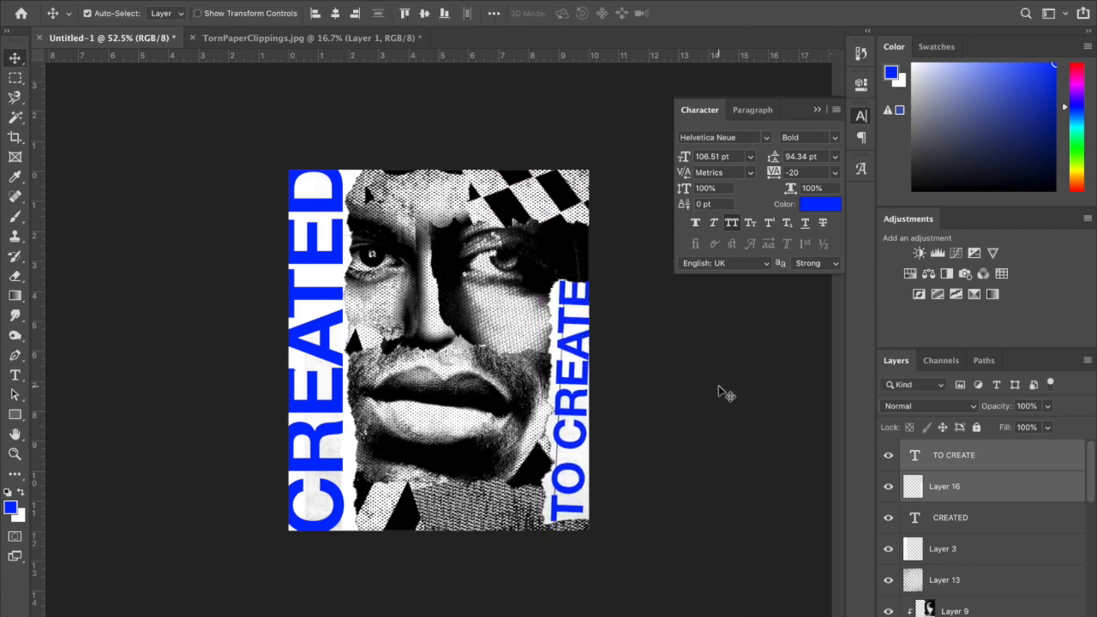
Step: Copy the torn paper piece from TornPaperClippings.jpg into the poster document, directly above Layer 16
click(1003, 497)
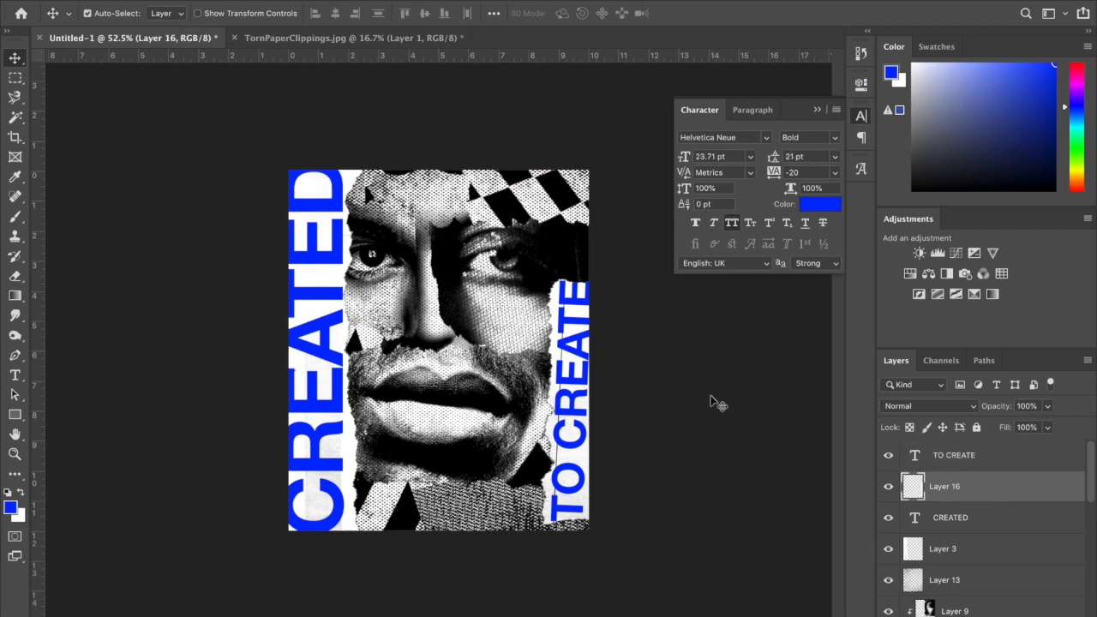
click(817, 110)
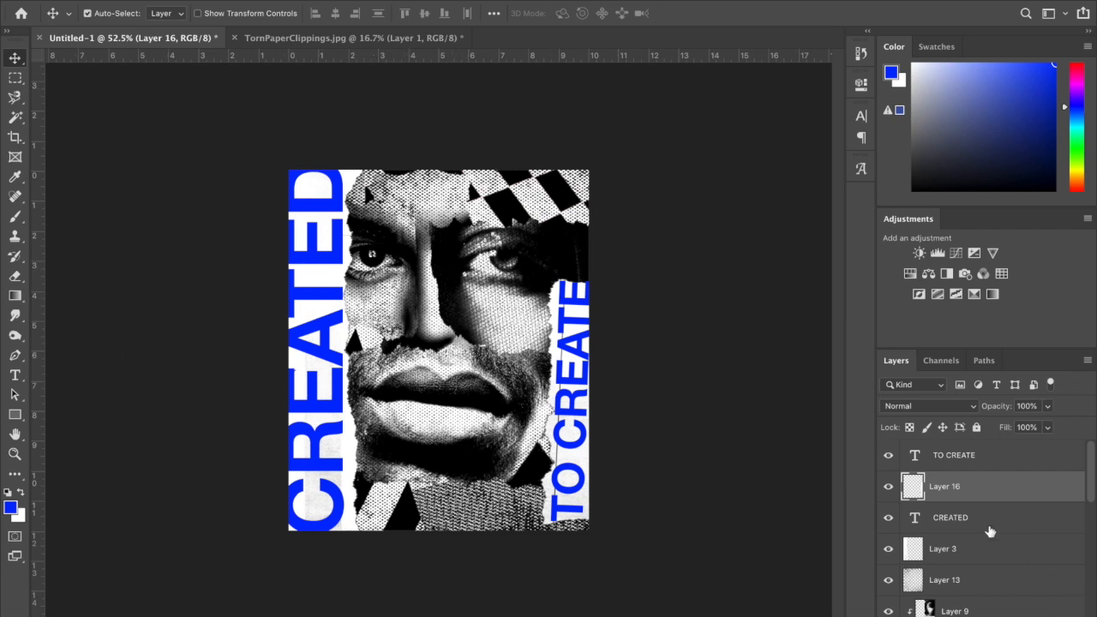
scroll(959, 560, down, 2)
scroll(959, 560, up, 2)
scroll(959, 560, down, 1)
scroll(959, 560, up, 1)
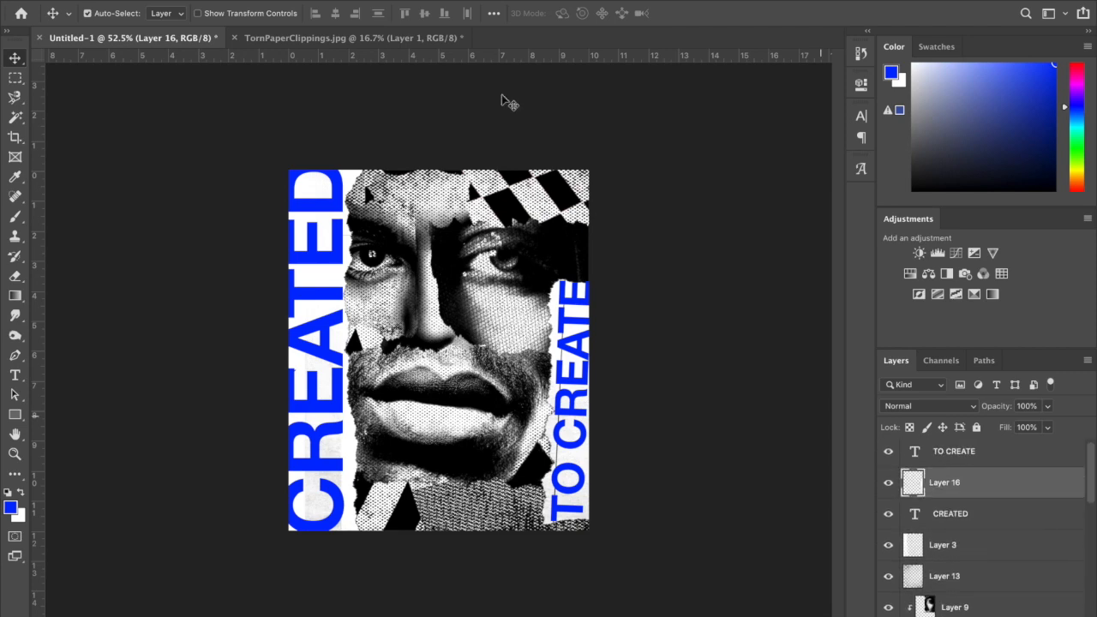
click(363, 38)
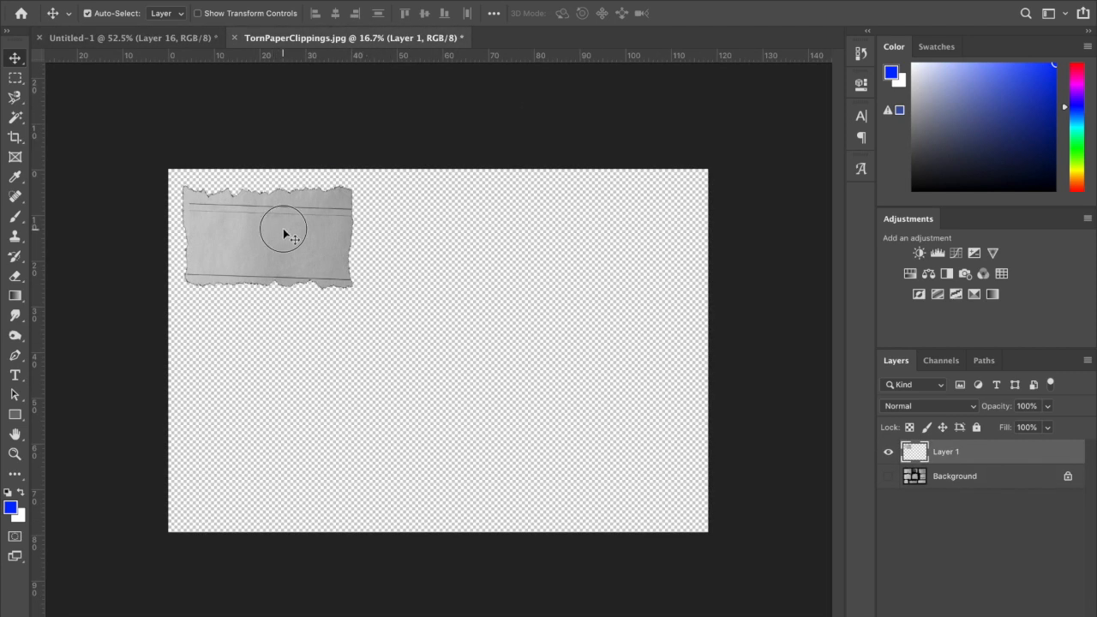
drag(294, 244, 564, 199)
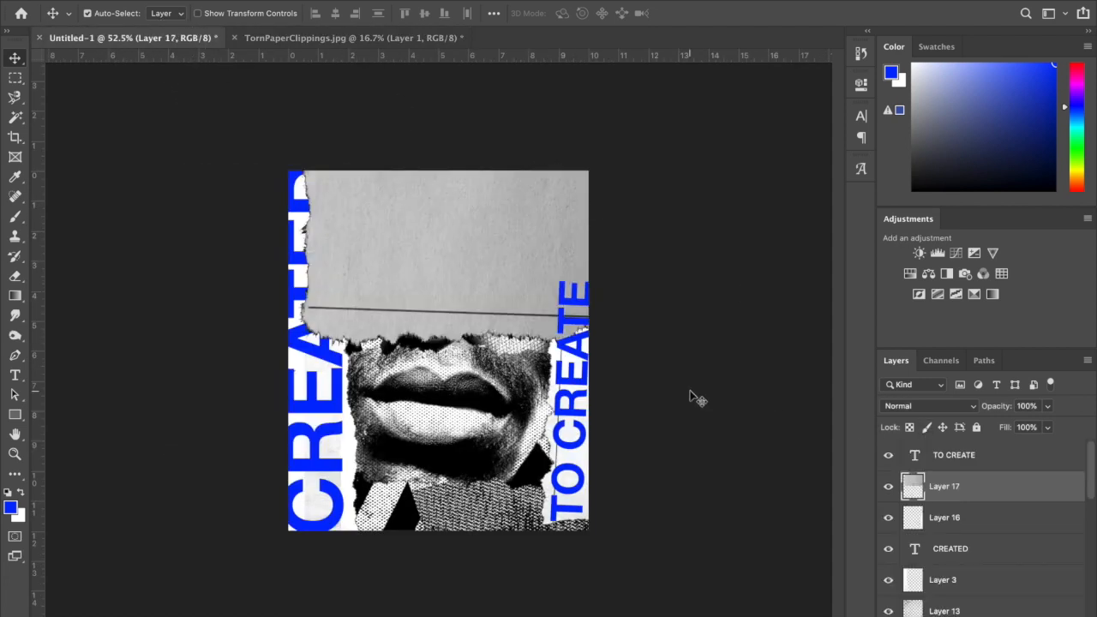
Step: Scale the new paper piece to 21.22%, rotate it about -82.6°, and place it over the poster's upper-right corner
key(ctrl+t)
key(ctrl+0)
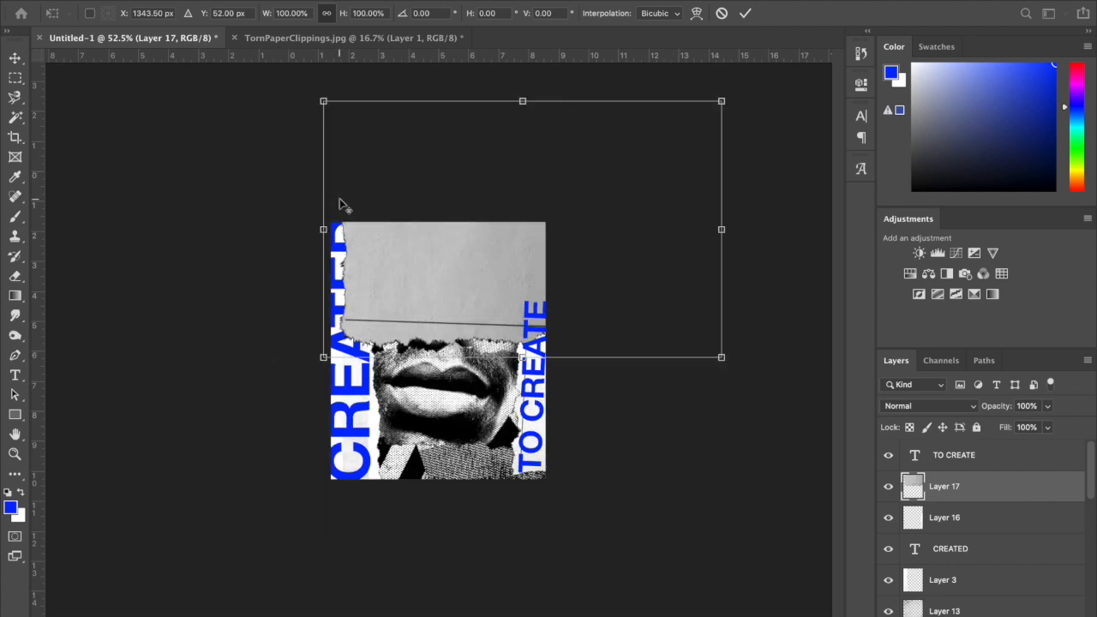
drag(720, 97, 390, 268)
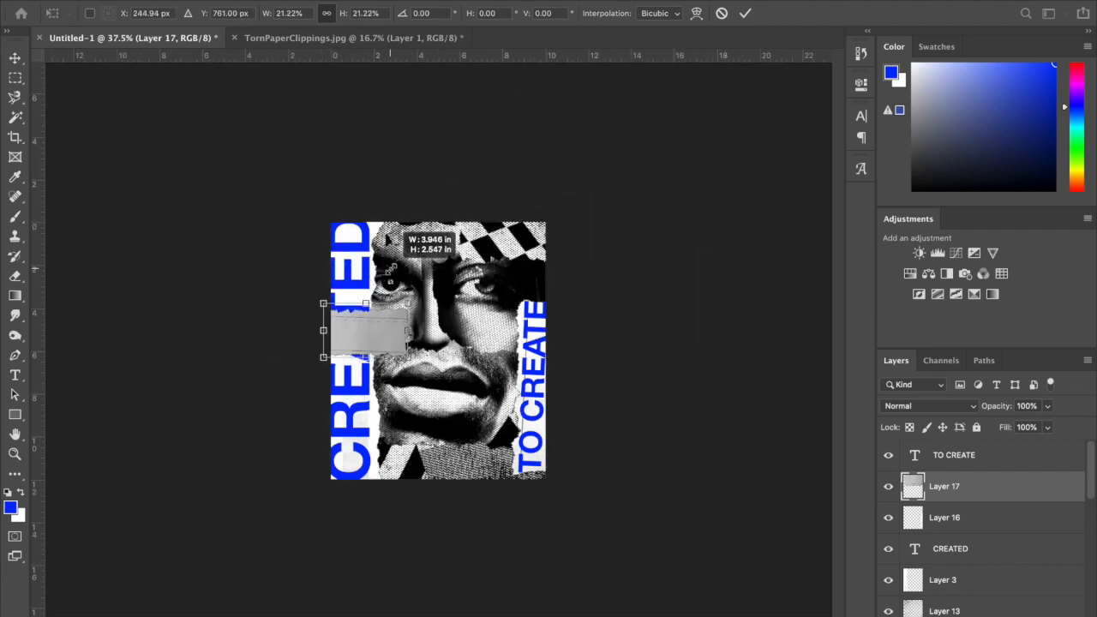
drag(378, 326, 569, 283)
drag(575, 186, 532, 191)
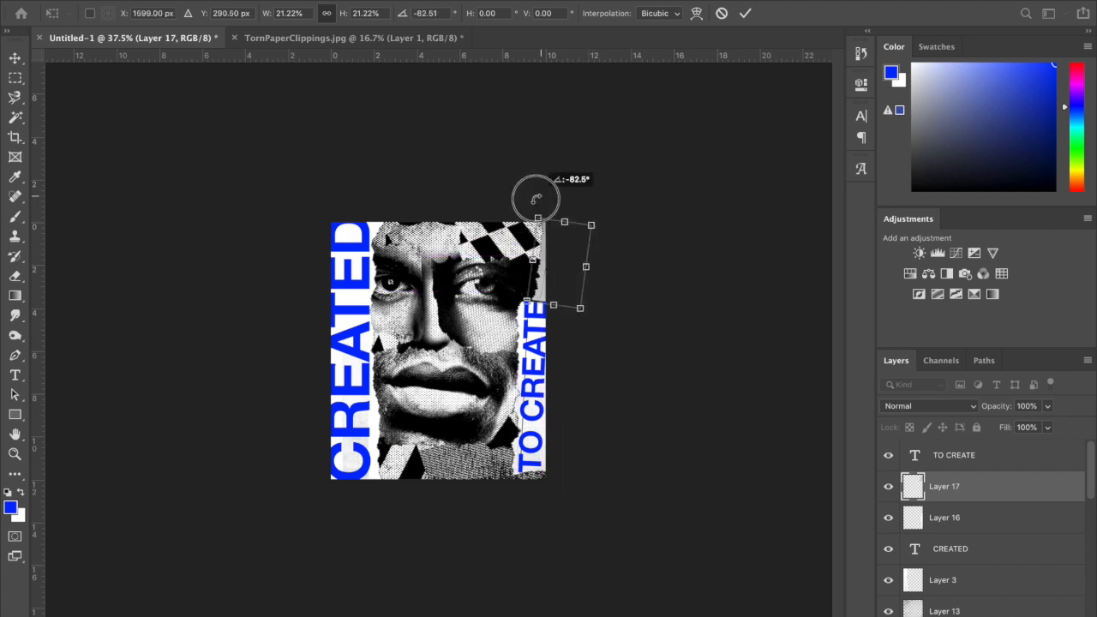
mouse_move(557, 244)
mouse_down()
mouse_move(549, 221)
mouse_move(558, 234)
mouse_up()
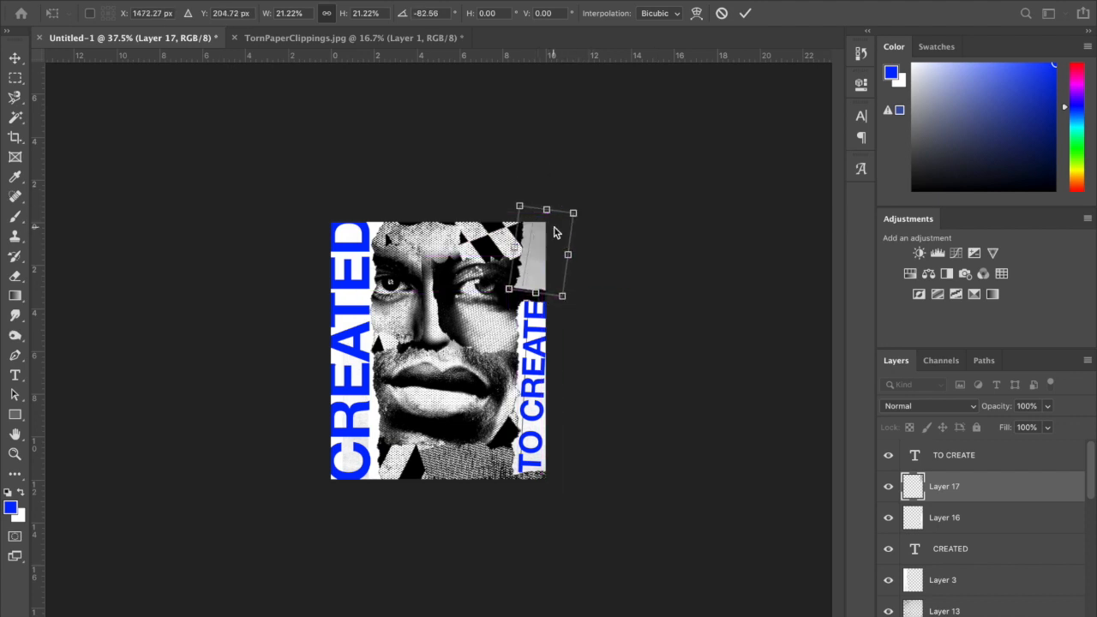
key(Return)
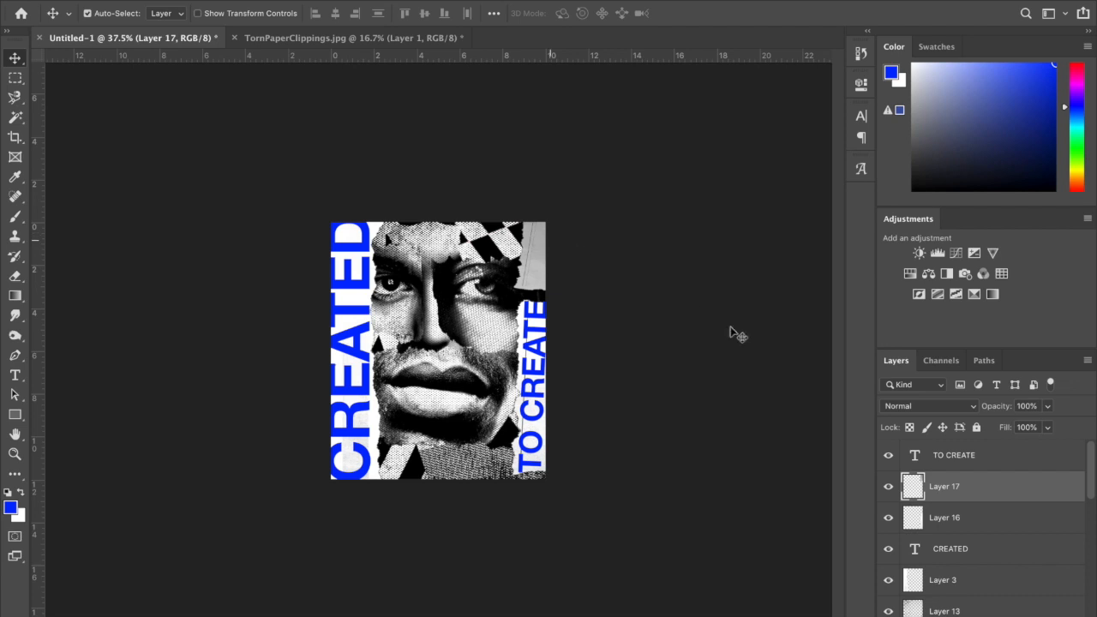
Step: Add a Color Overlay to Layer 17 in the title's blue, 002bff, at 100% opacity
double_click(989, 488)
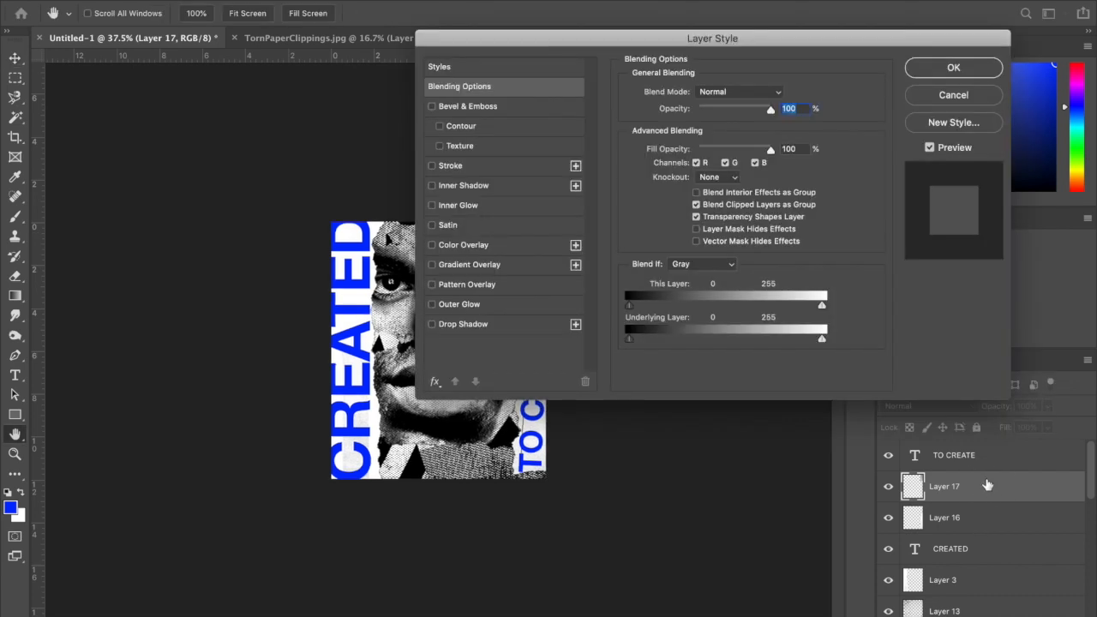
click(461, 246)
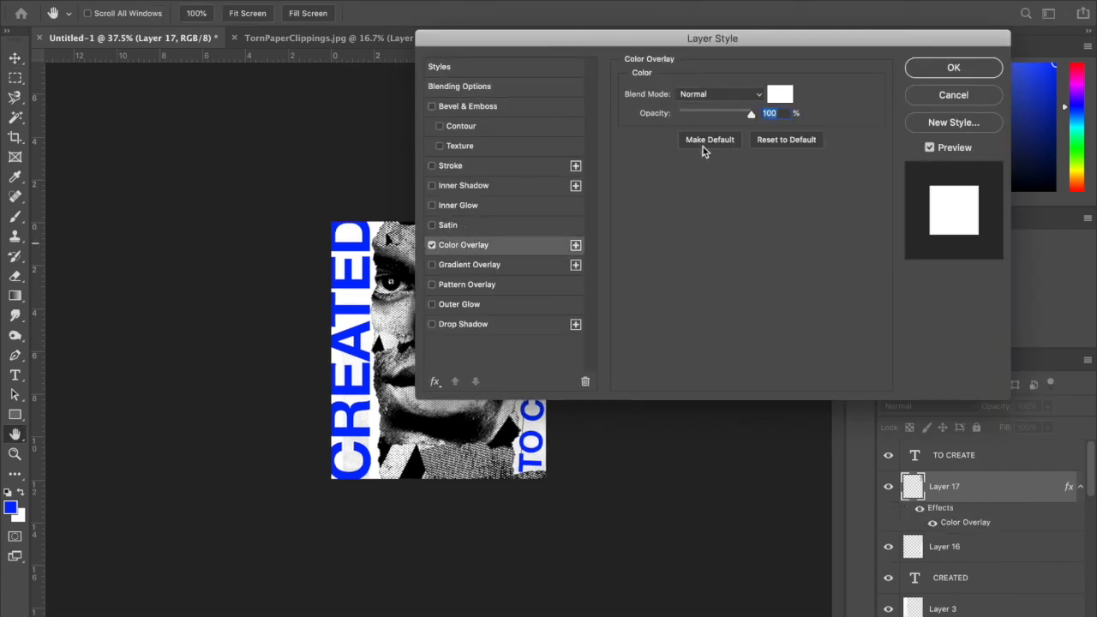
click(780, 94)
click(364, 245)
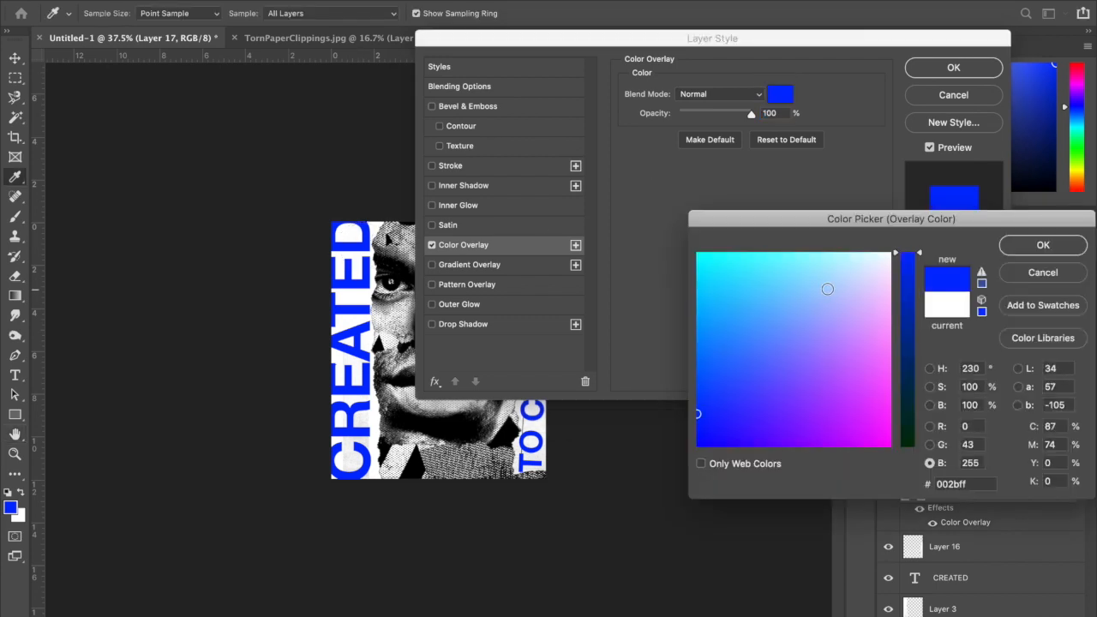
click(1044, 246)
click(953, 68)
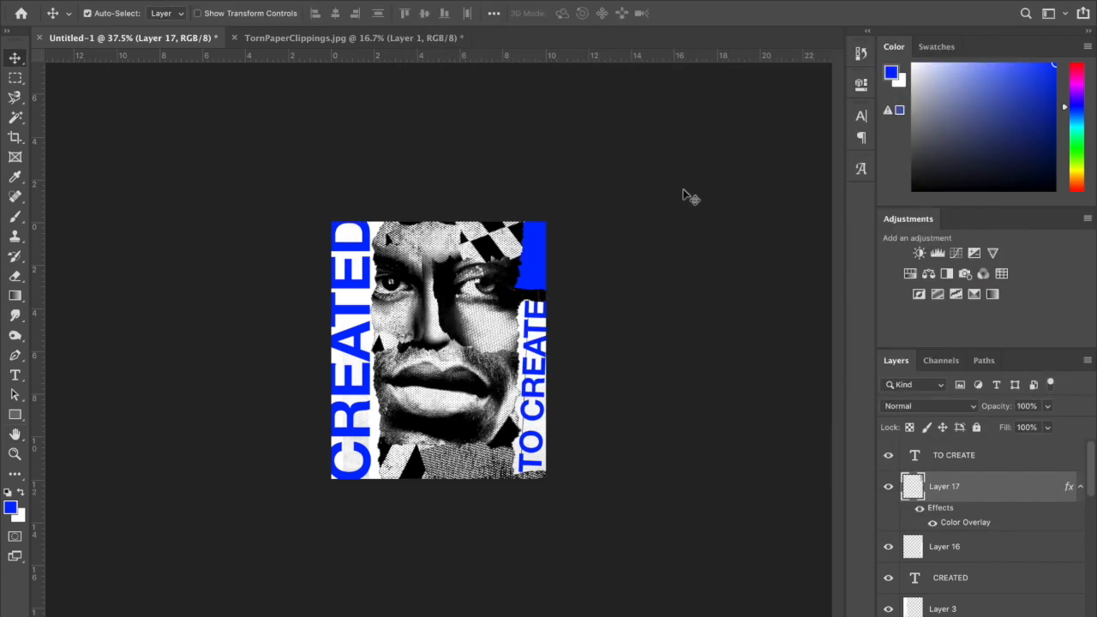
Step: Move the blue torn piece to the poster's bottom edge and rotate it so only its upper torn edge shows there
scroll(568, 261, up, 2)
click(587, 228)
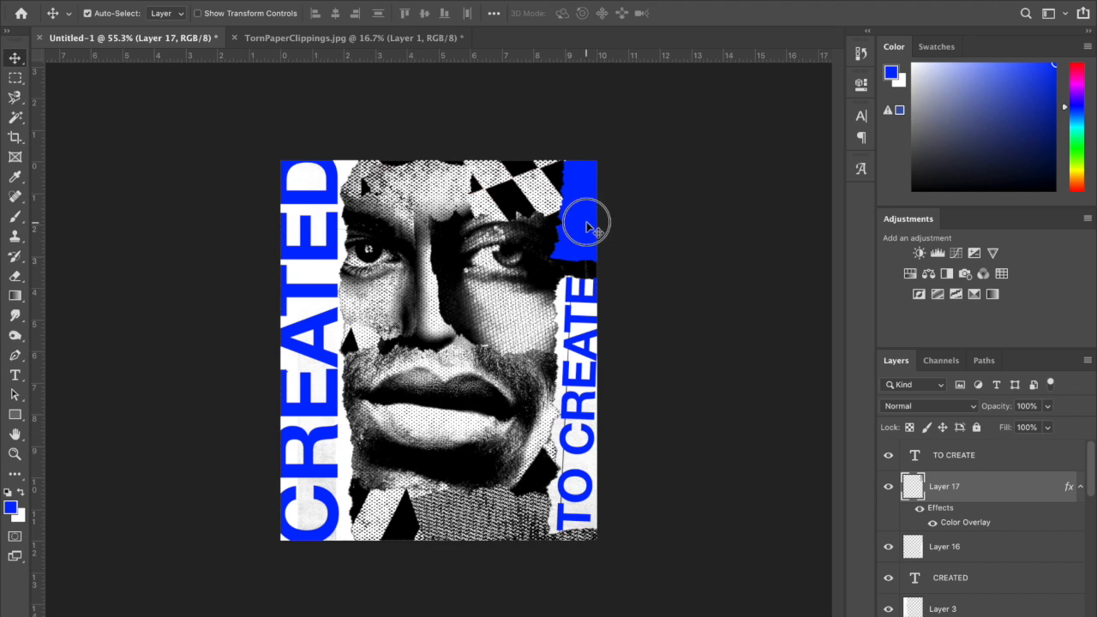
drag(587, 227, 458, 583)
key(ctrl+t)
drag(518, 519, 495, 585)
key(Return)
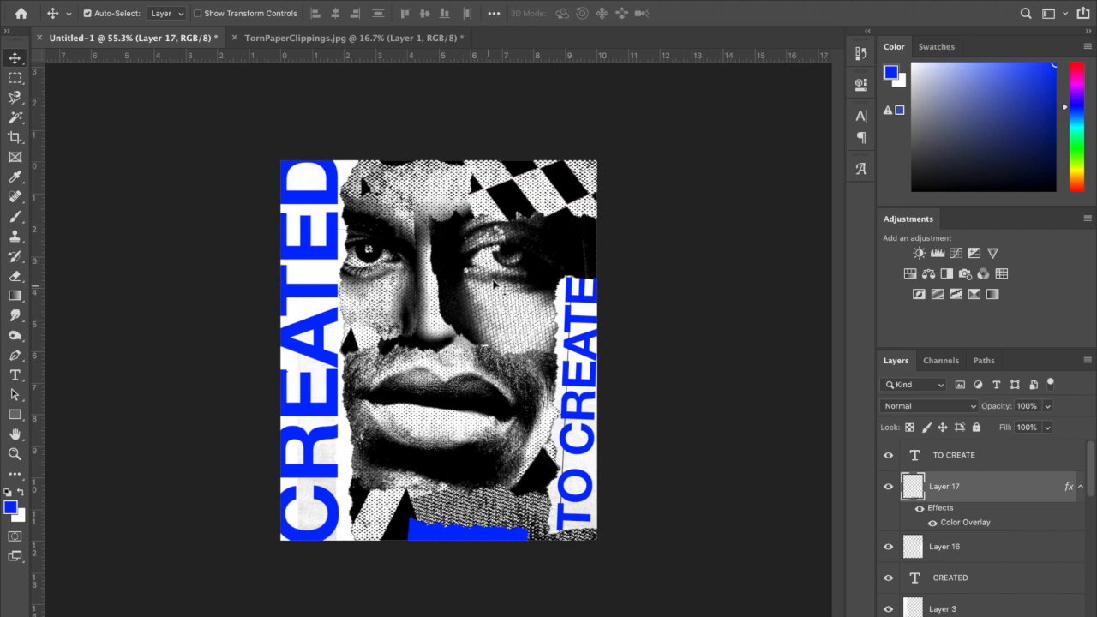
Step: Create a new layer above Layer 9, the right-eye image, and make it a clipping mask on the torn piece
click(517, 259)
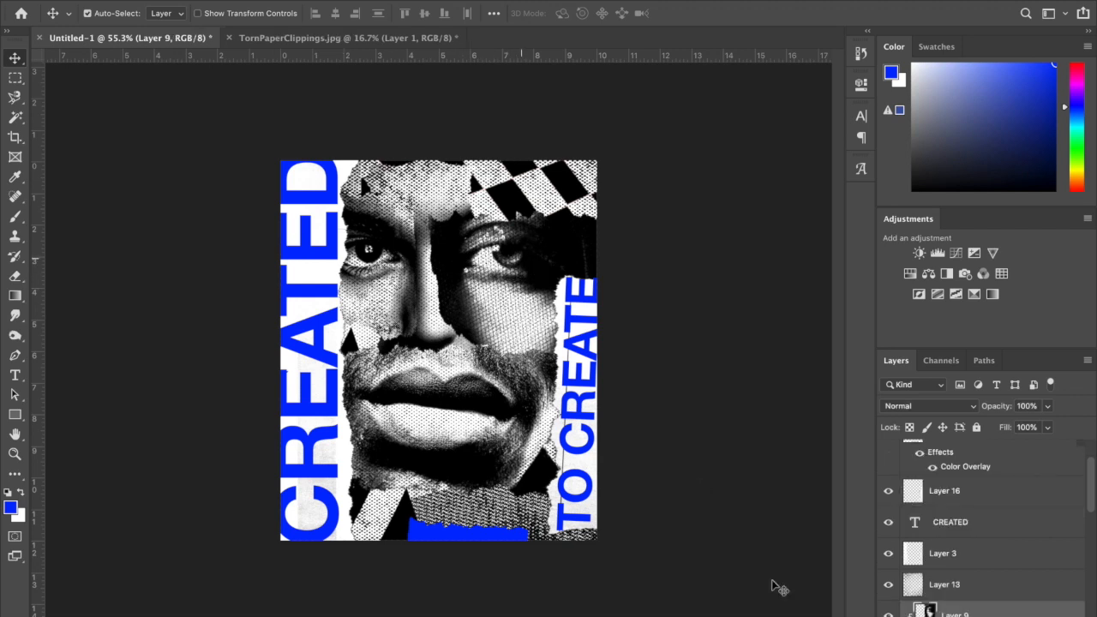
scroll(910, 583, down, 2)
double_click(1006, 545)
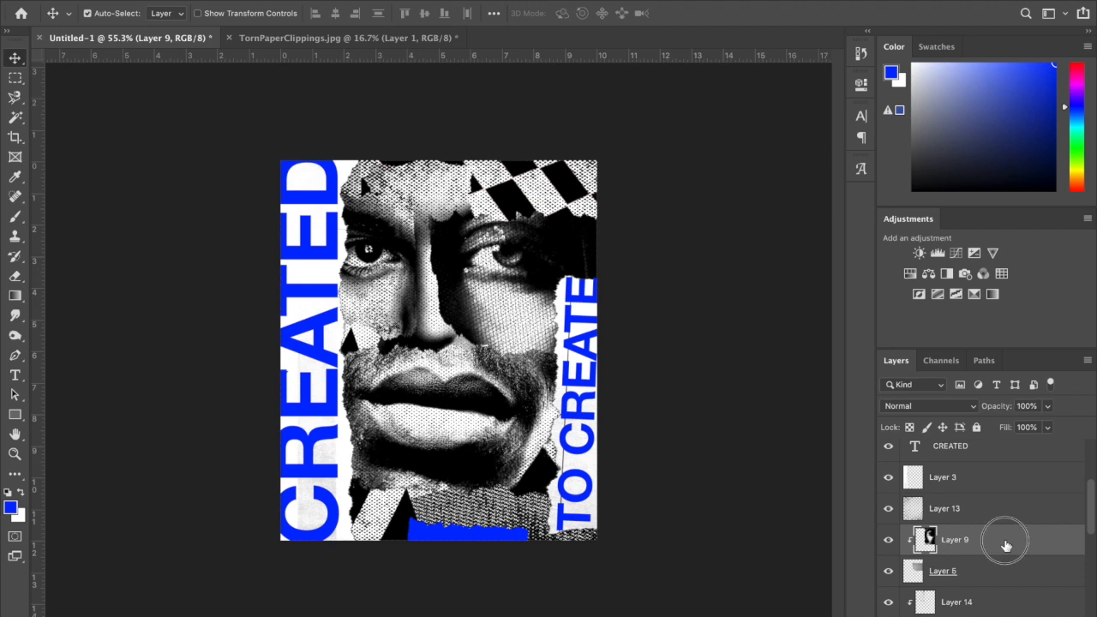
click(955, 93)
click(1049, 616)
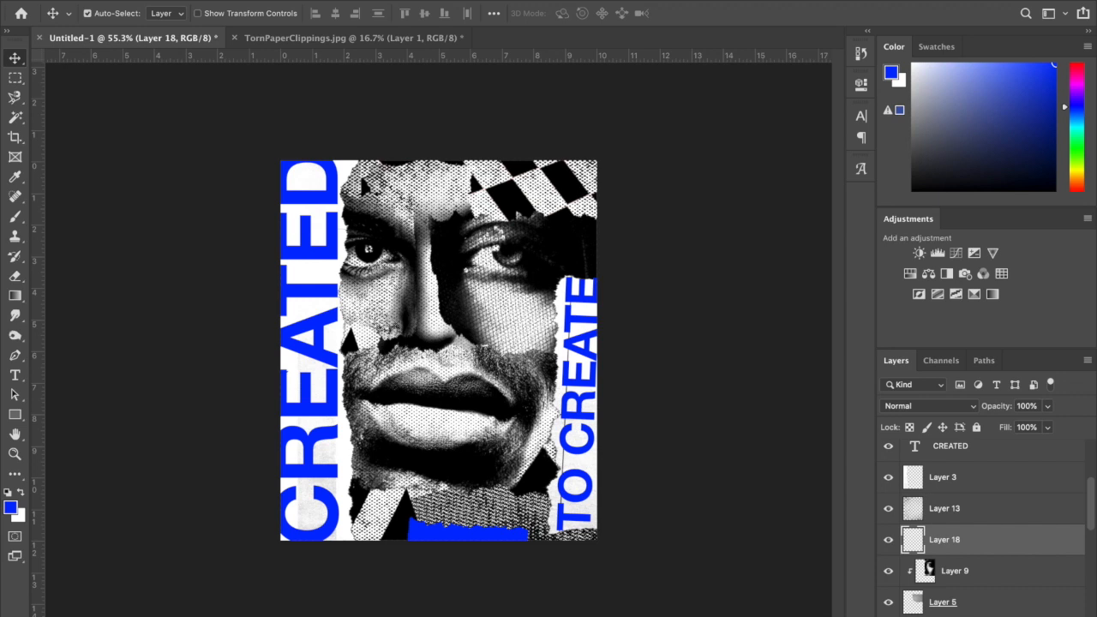
right_click(994, 547)
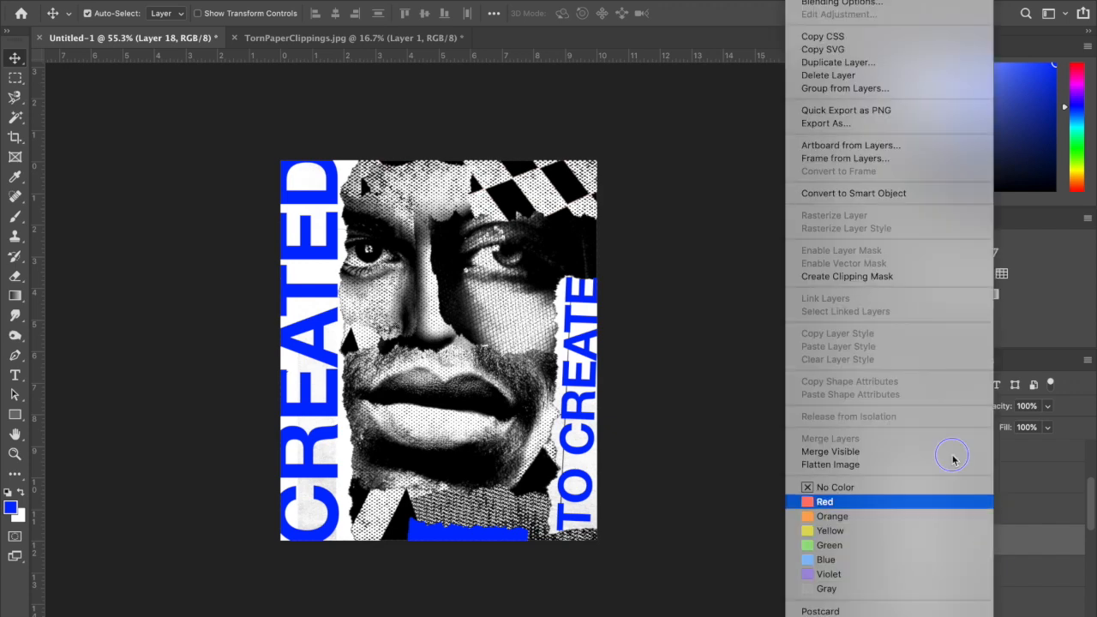
click(824, 274)
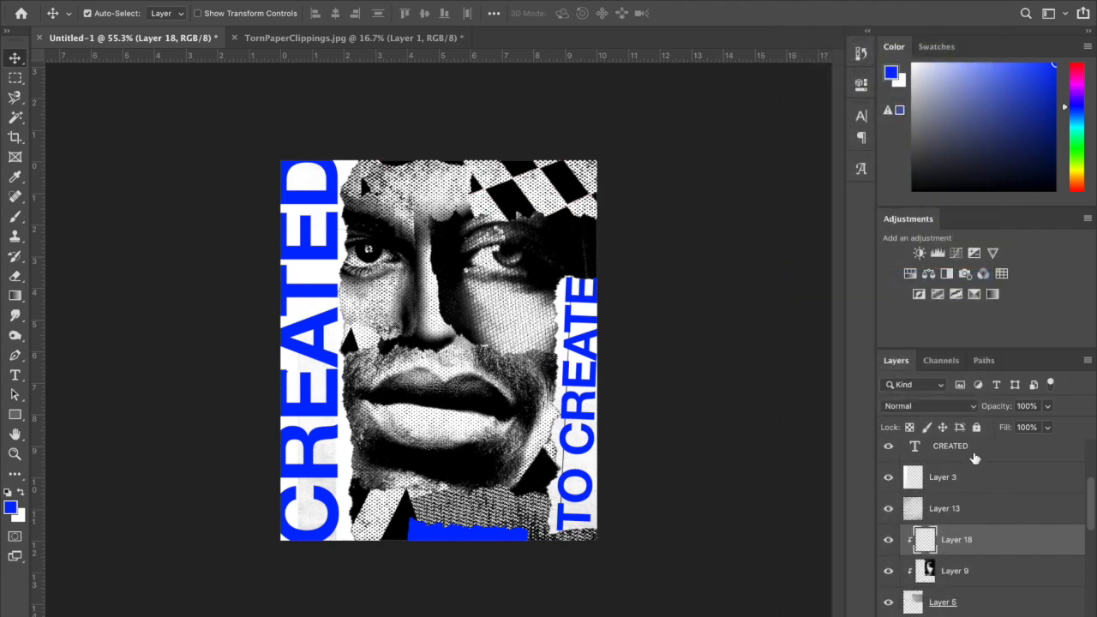
Step: Fill the clipped Layer 18 with the blue foreground colour and set its blend mode to Screen
click(16, 295)
click(65, 308)
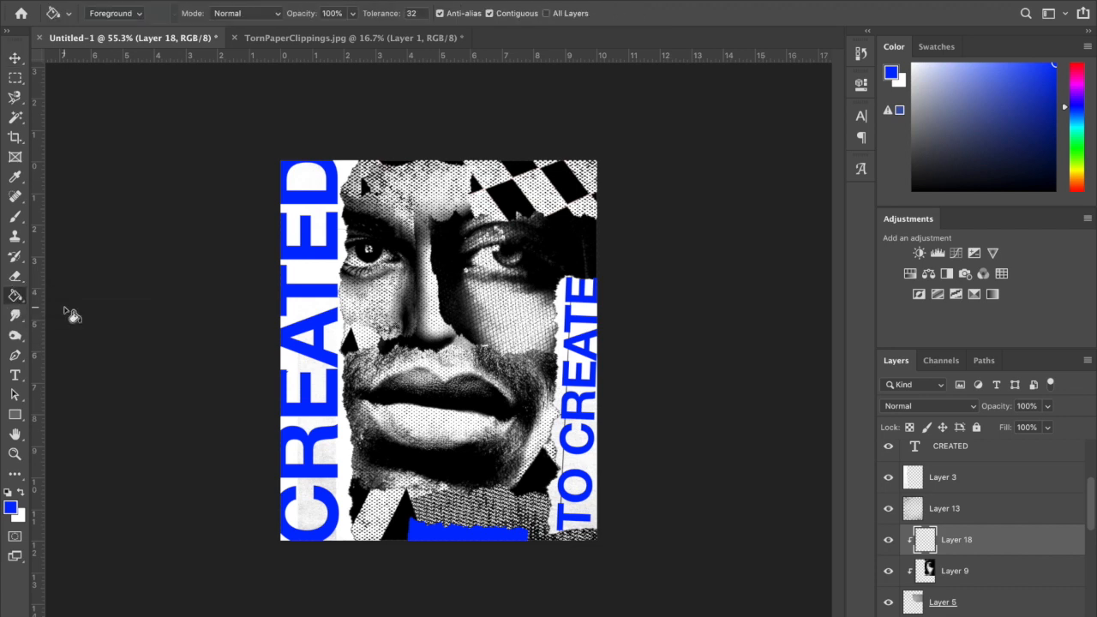
click(506, 300)
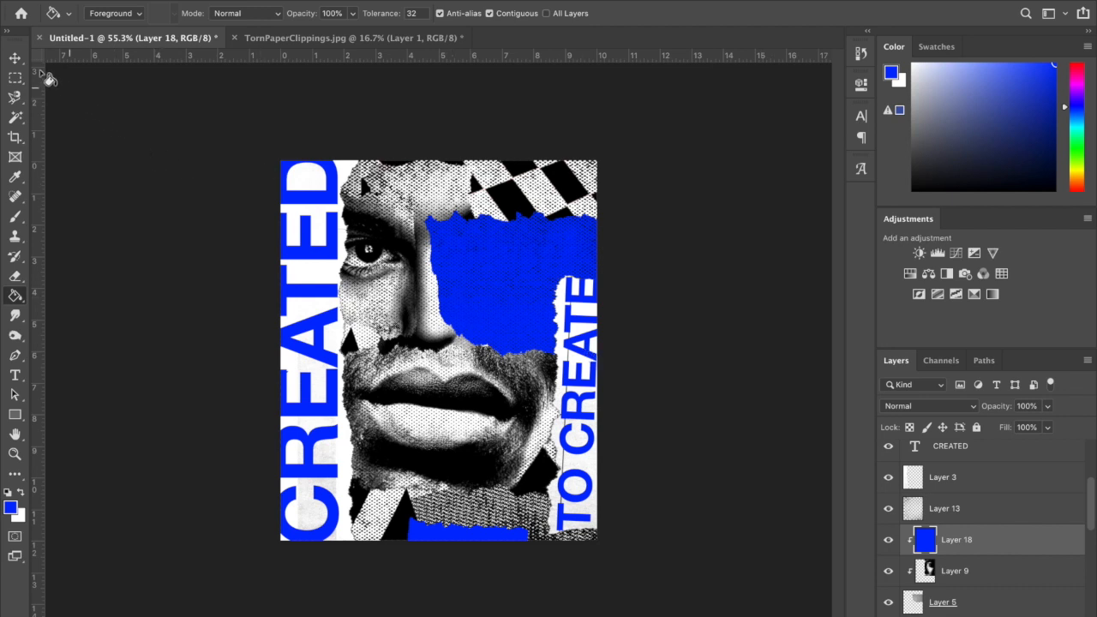
click(14, 57)
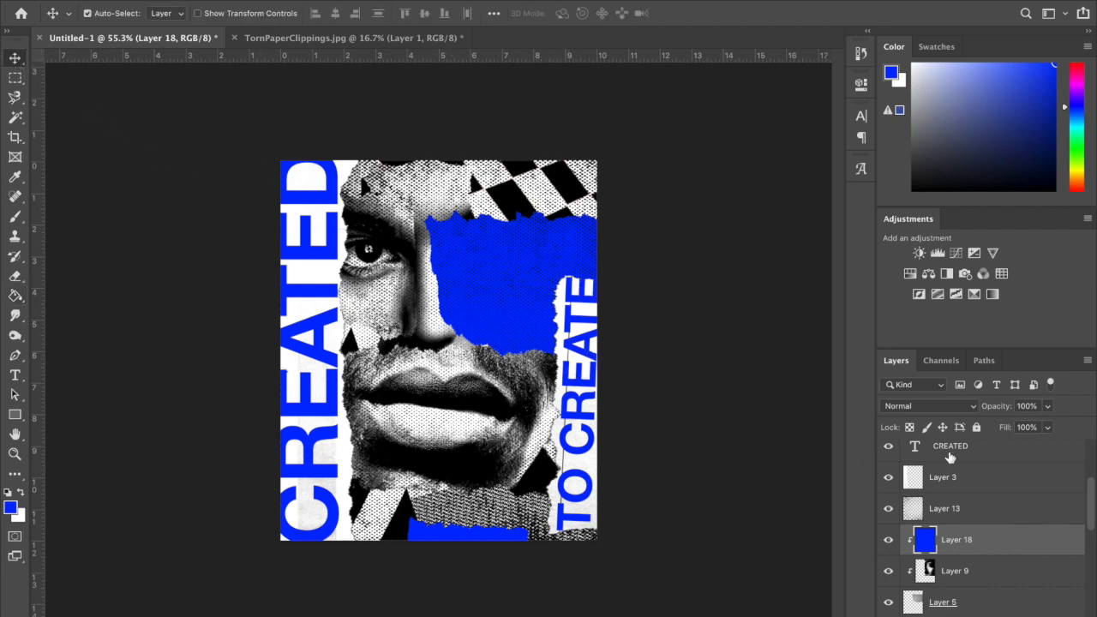
click(924, 408)
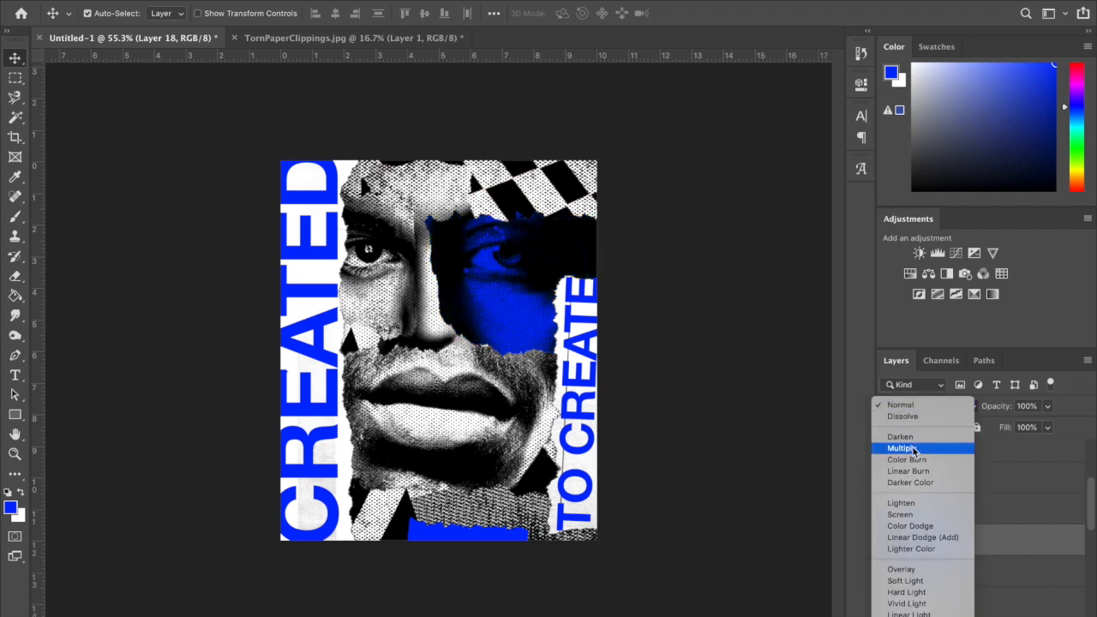
click(906, 514)
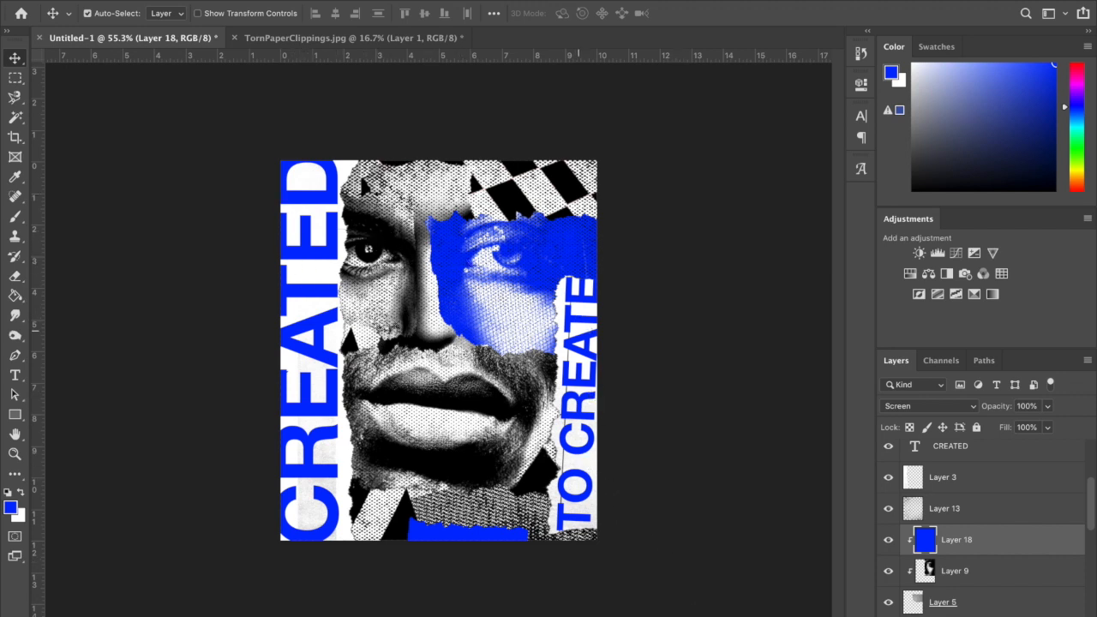
scroll(973, 472, up, 3)
click(965, 457)
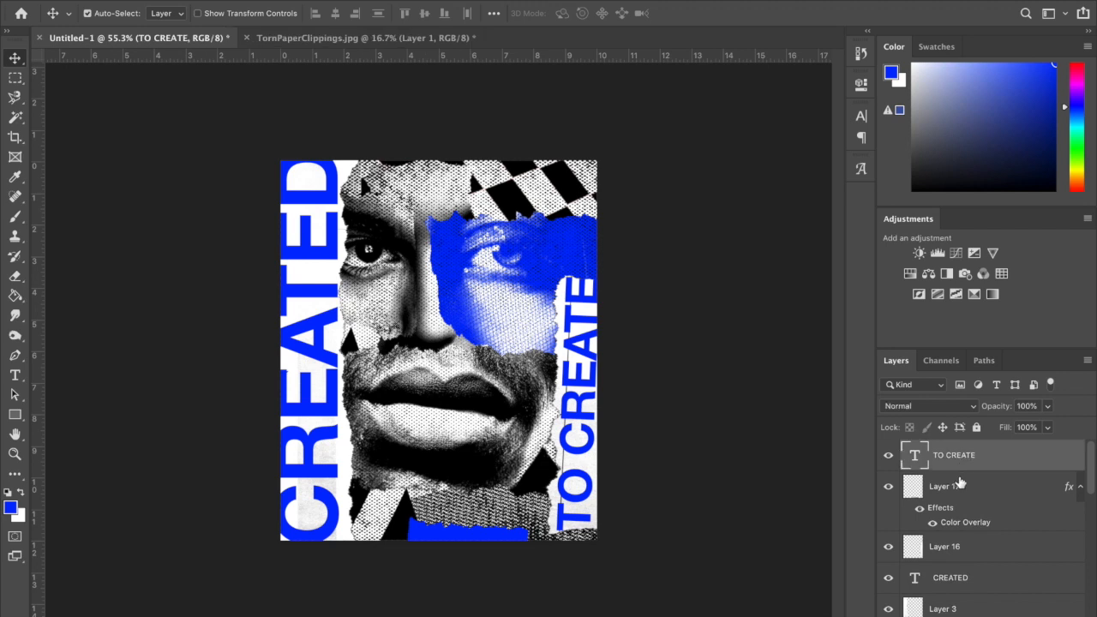
shift+click(954, 488)
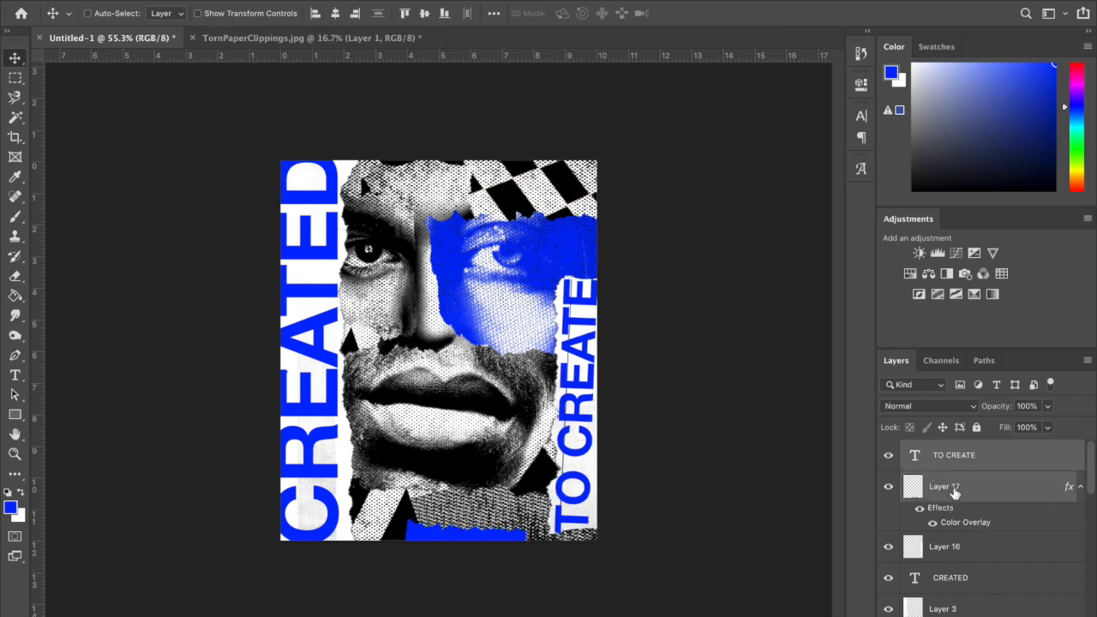
key(Right)
key(Right)
key(Right)
key(Right)
Step: Reorder TO CREATE directly above Layer 16 and nudge both together down to the poster's bottom edge
click(996, 465)
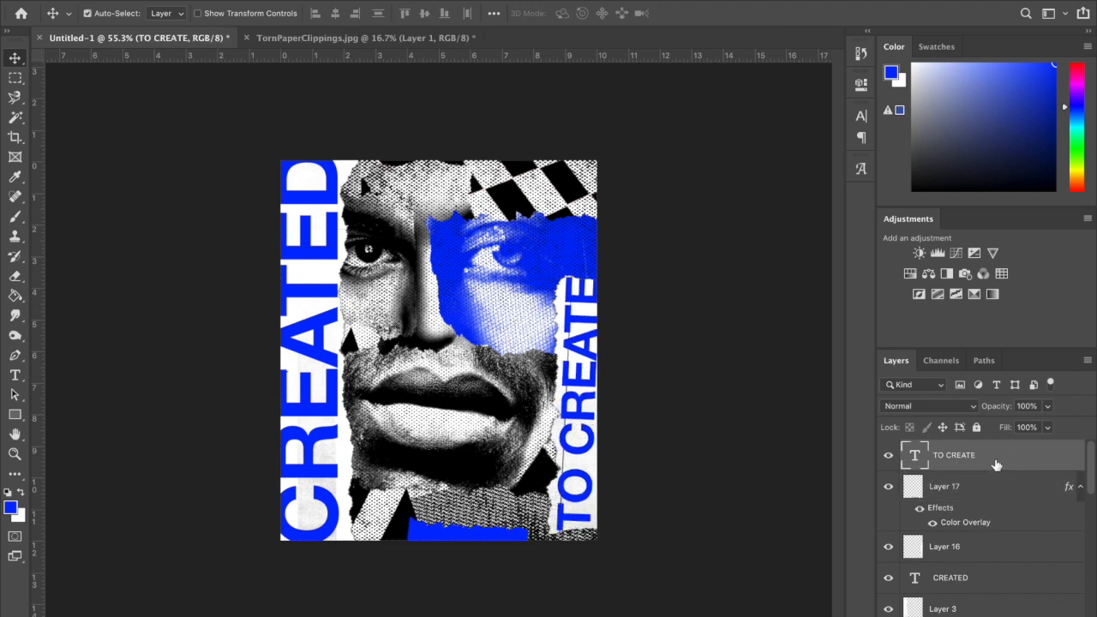
drag(974, 466, 972, 529)
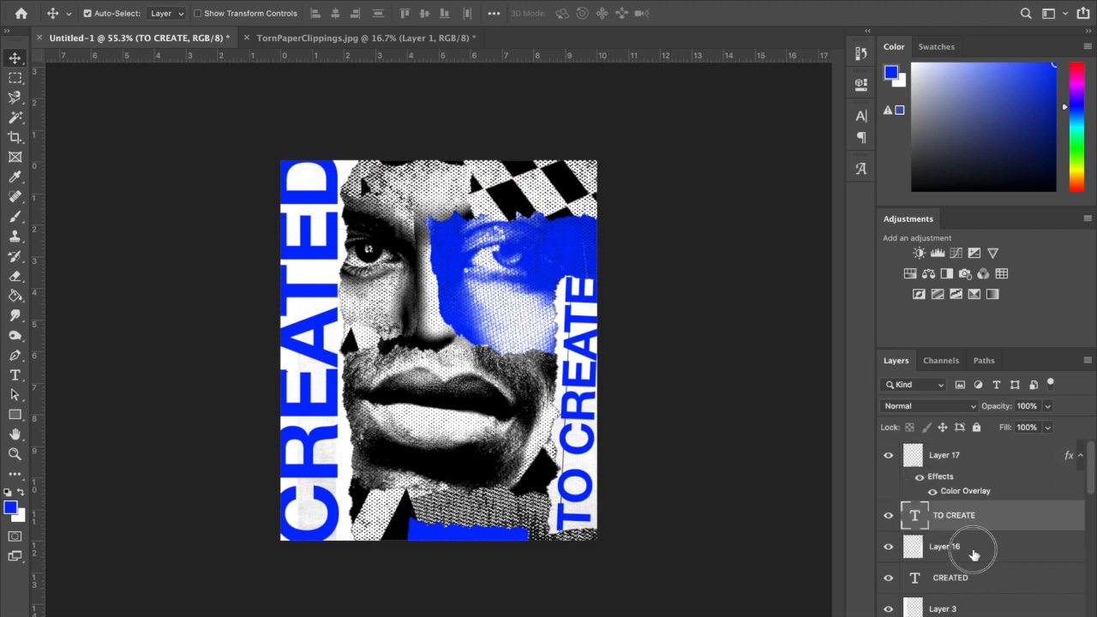
shift+click(974, 555)
key(shift+Down)
key(shift+Down)
key(shift+Down)
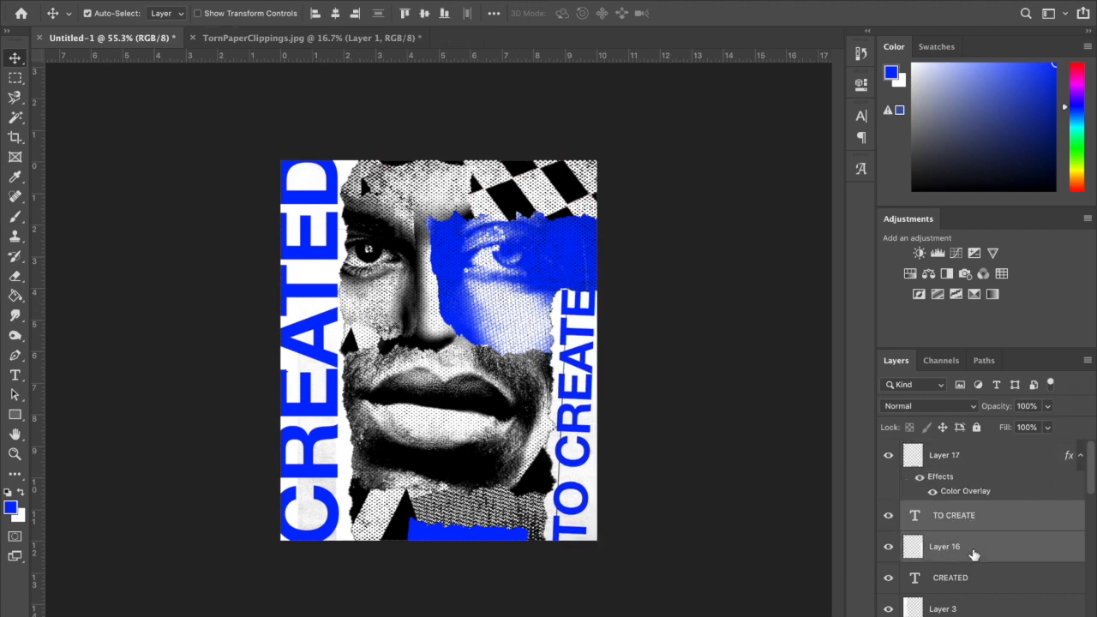
key(shift+Right)
key(shift+Up)
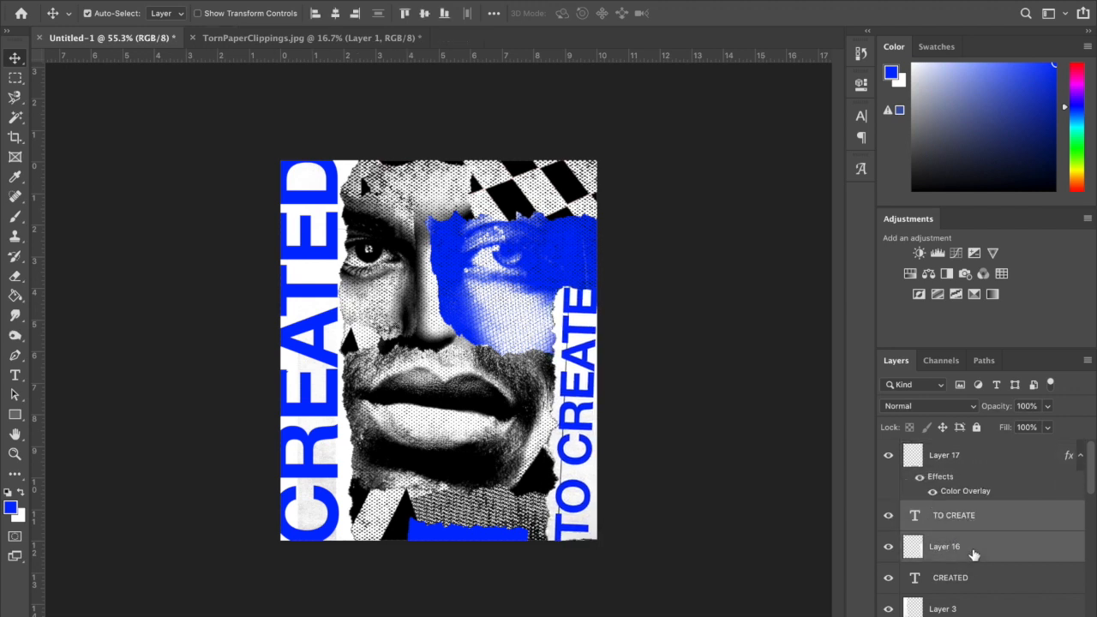
click(998, 521)
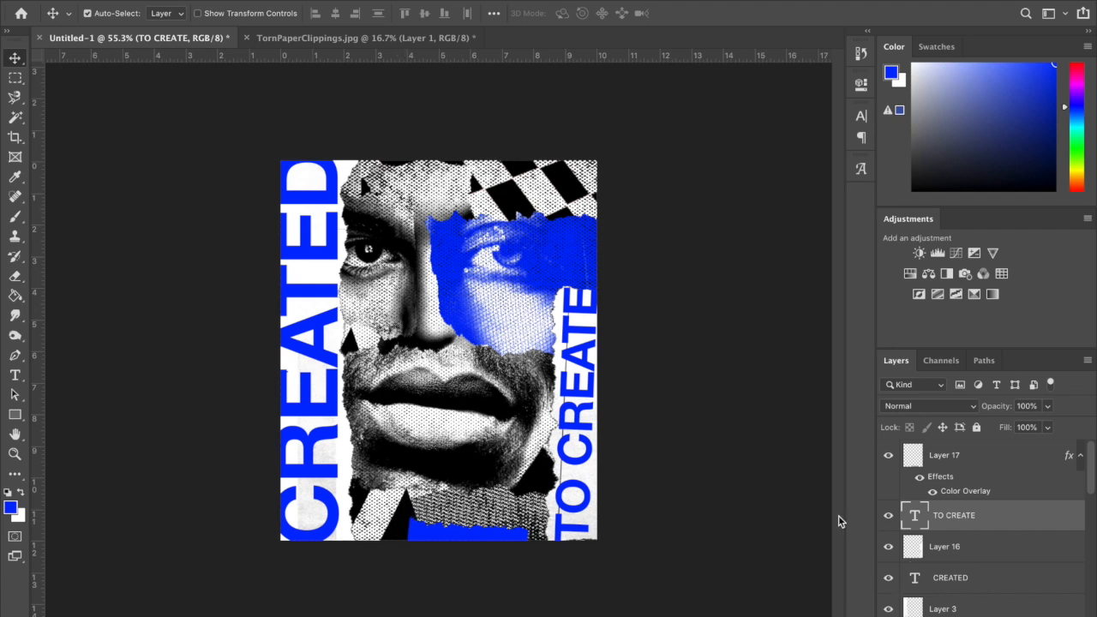
Step: Scale the pattern on Layer 11 to 32.53% and position it so its stripes fill the poster's lower-left gap beside CREATED
click(407, 514)
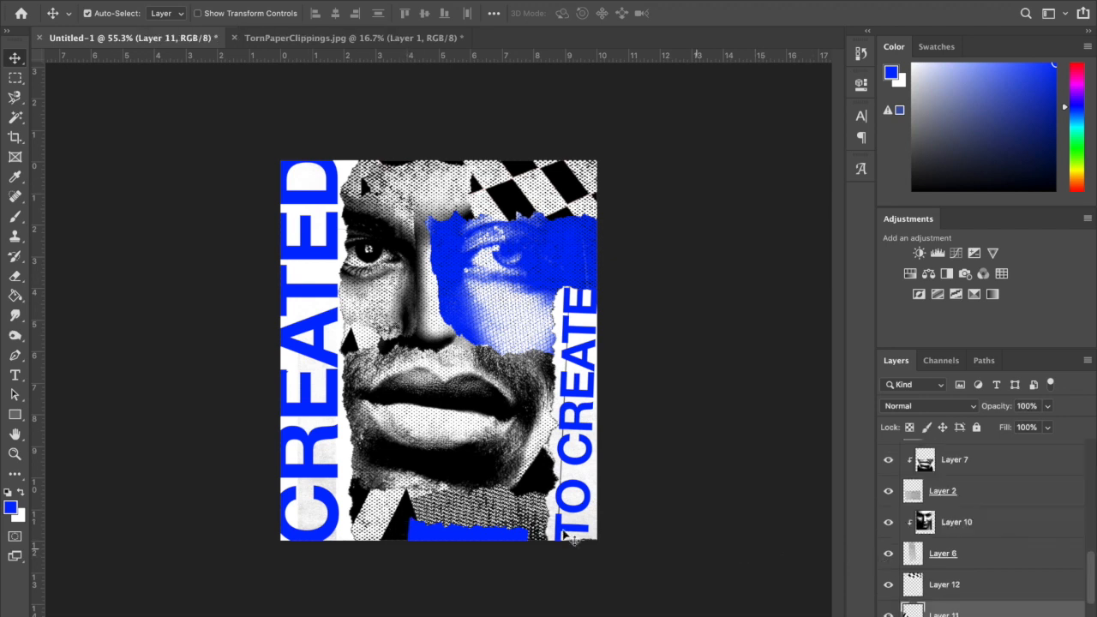
key(ctrl+t)
drag(163, 290, 371, 457)
drag(384, 505, 370, 465)
drag(364, 574, 366, 558)
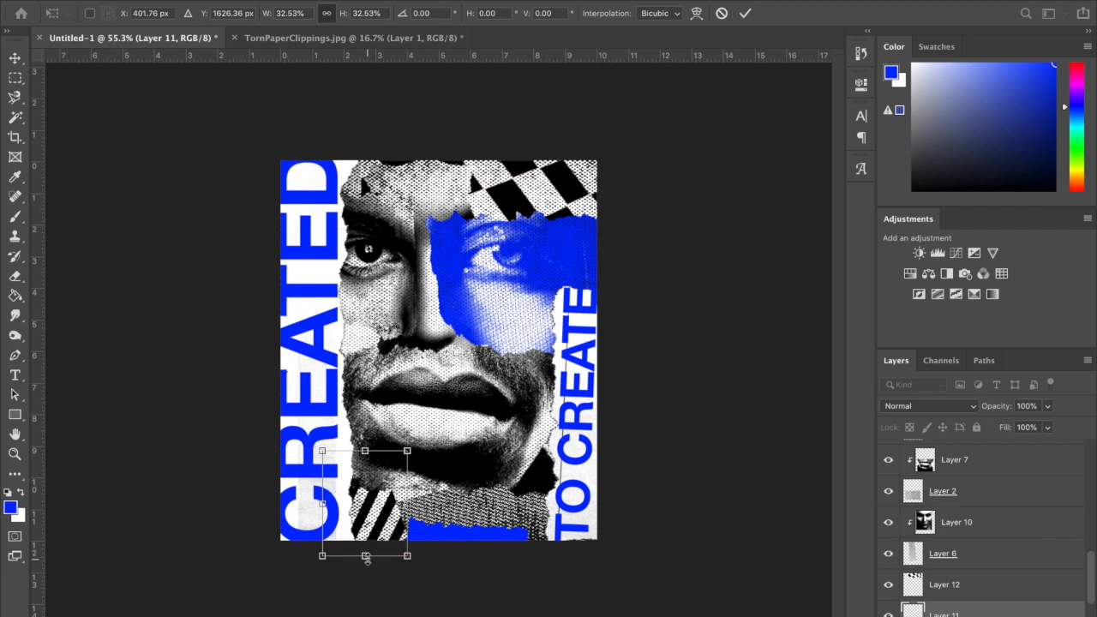
key(Return)
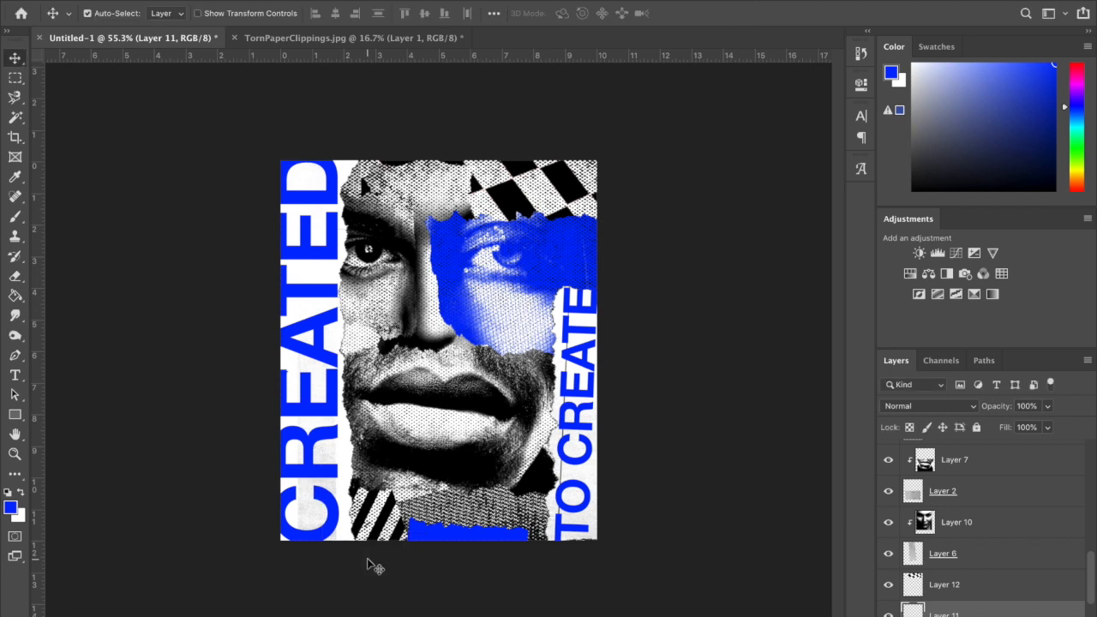
Step: Scale the checkerboard on Layer 12 to 75.14% and position it in the poster's upper-right corner
click(566, 190)
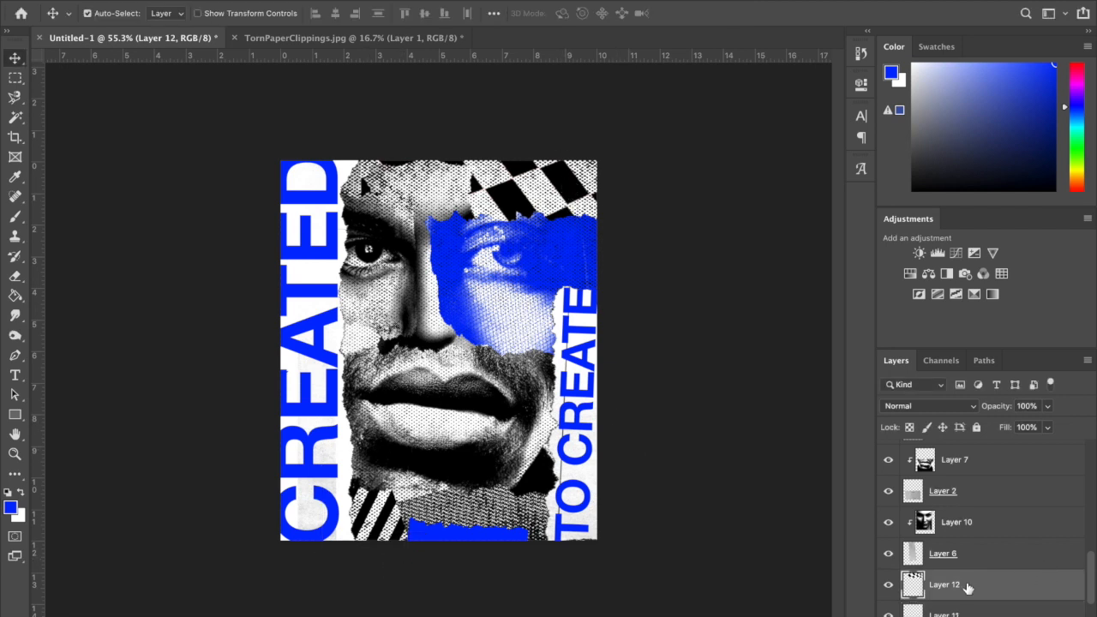
key(ctrl+t)
drag(361, 239, 455, 202)
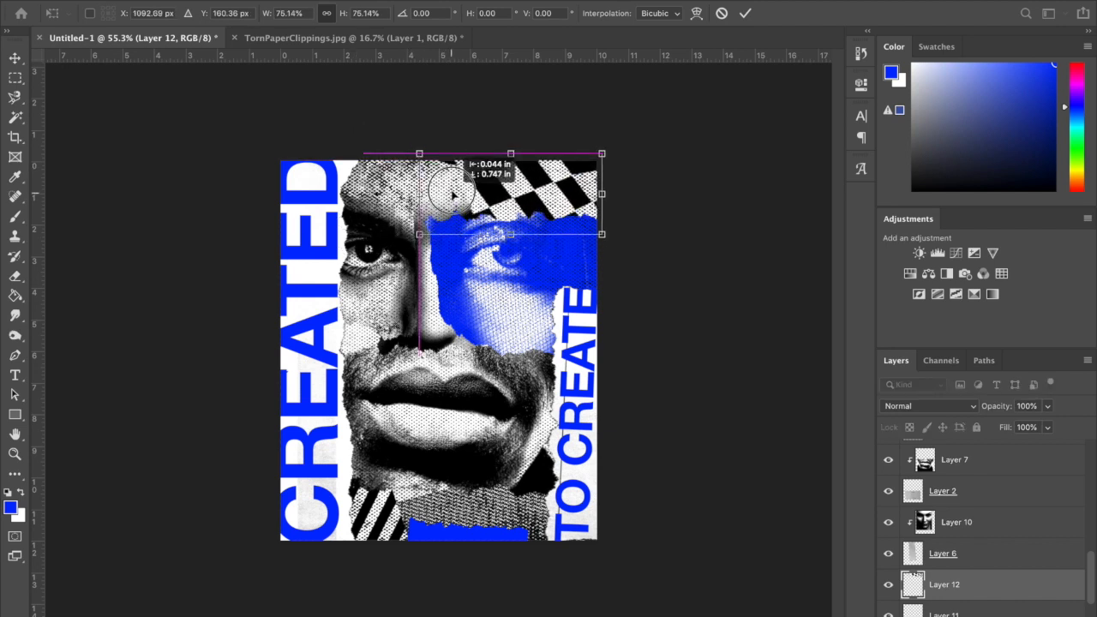
key(Return)
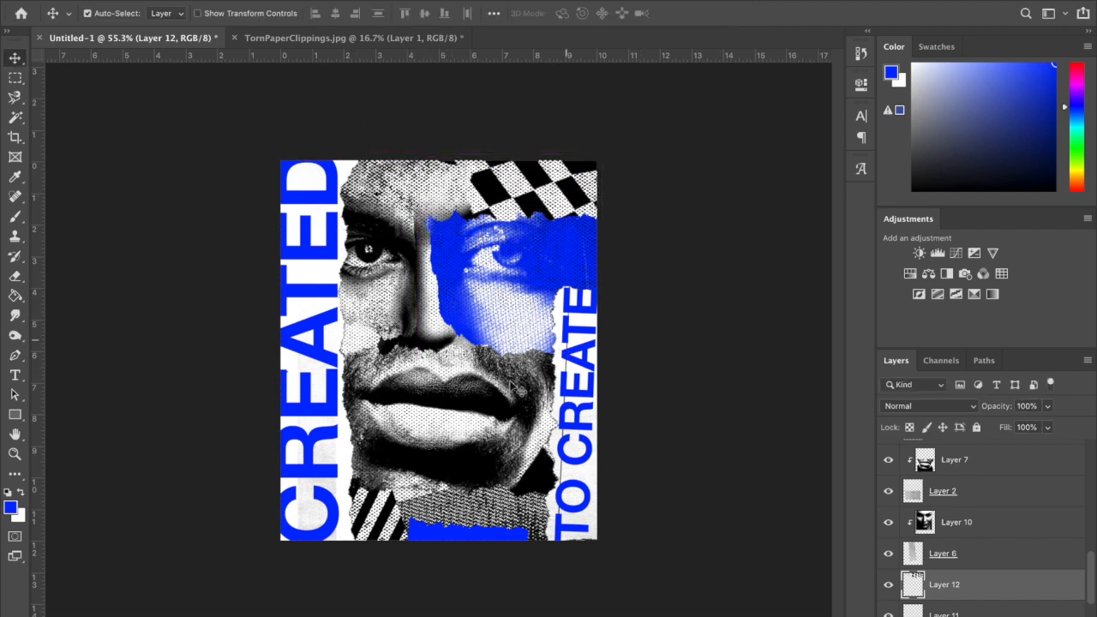